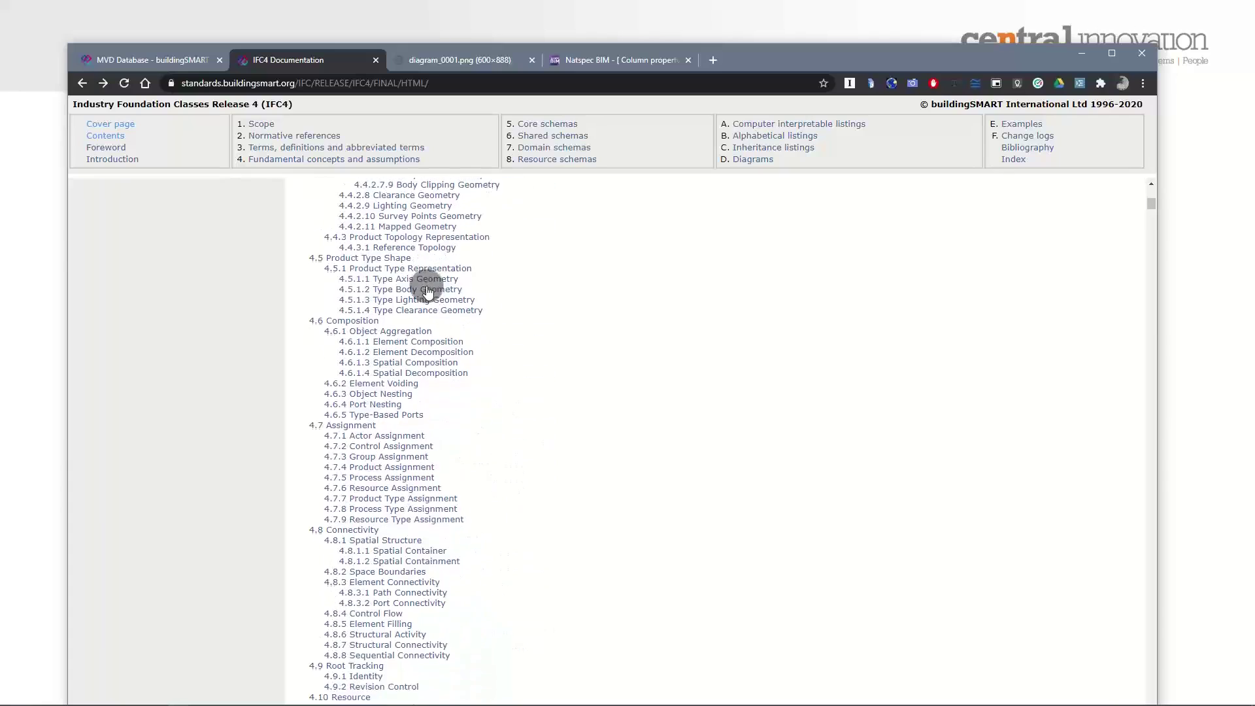
Step: Browse the IFC4 documentation contents to the IfcKernel entities and open the IfcActor entry
scroll(419, 544, down, 2)
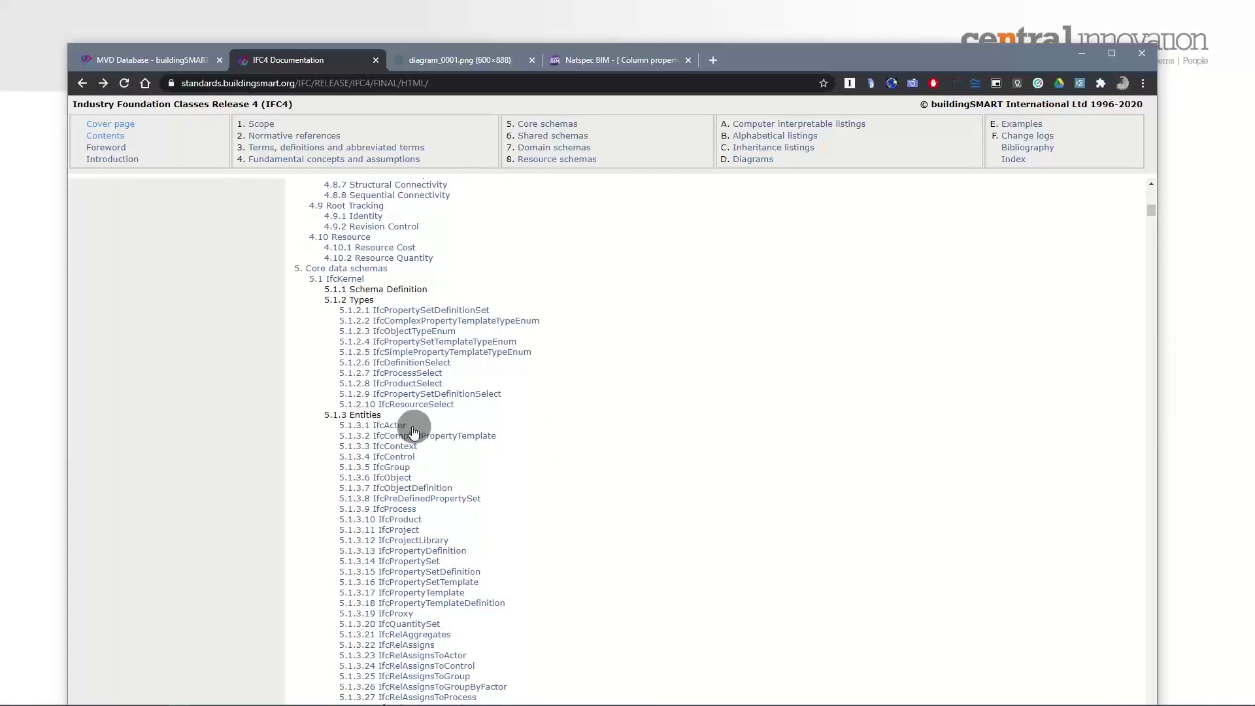
click(398, 425)
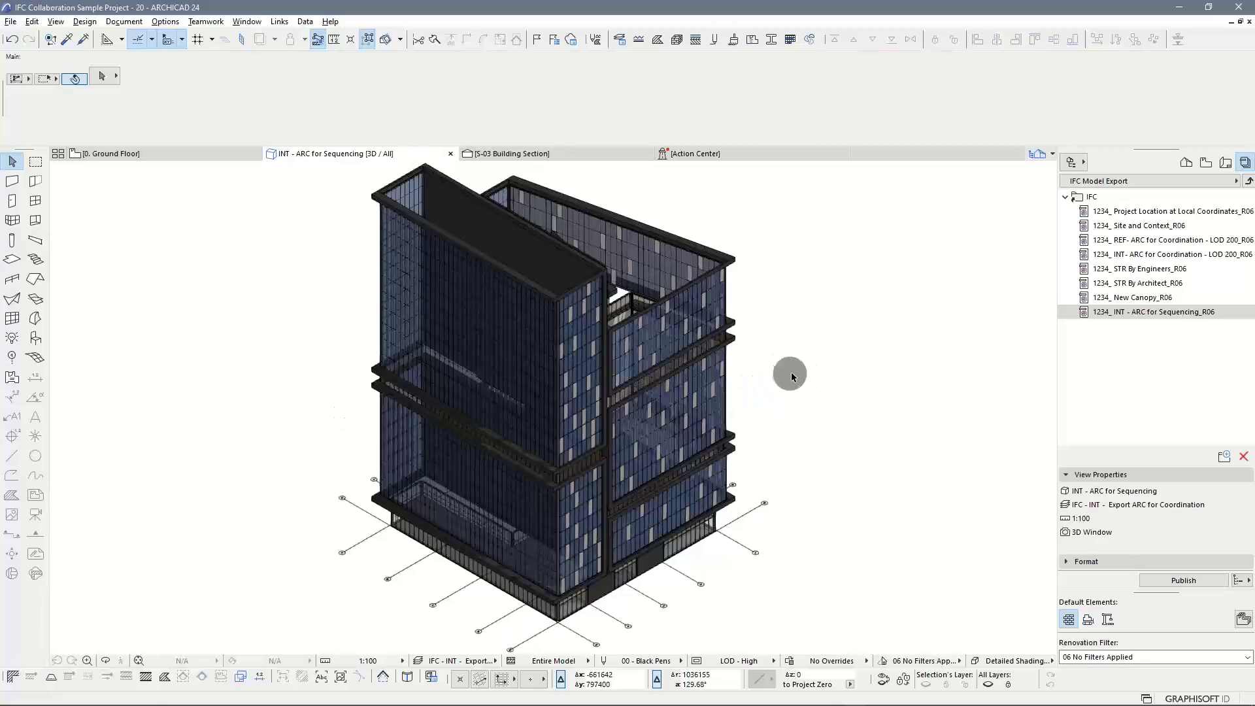
Step: Switch to ARCHICAD and examine the building's facade and red entrance canopy in the INT - ARC for Sequencing 3D view
shift+middle_drag(827, 449, 361, 348)
scroll(672, 579, up, 10)
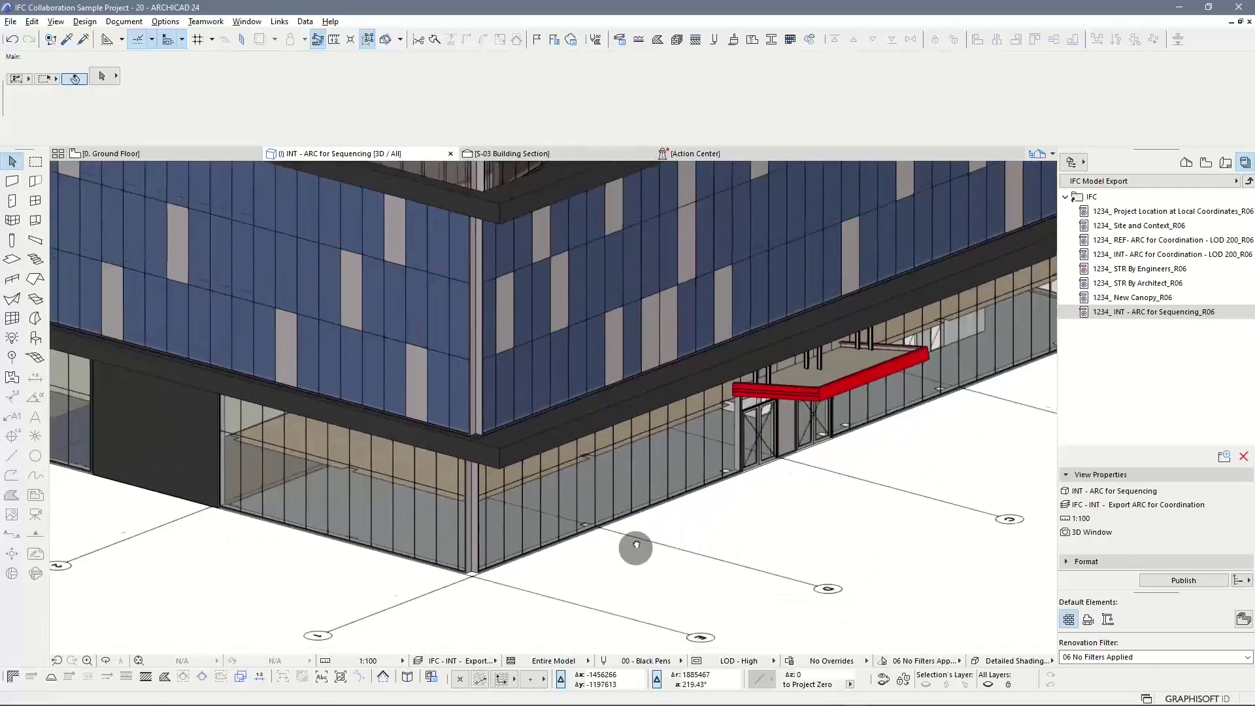
shift+middle_drag(636, 545, 641, 618)
scroll(635, 541, down, 10)
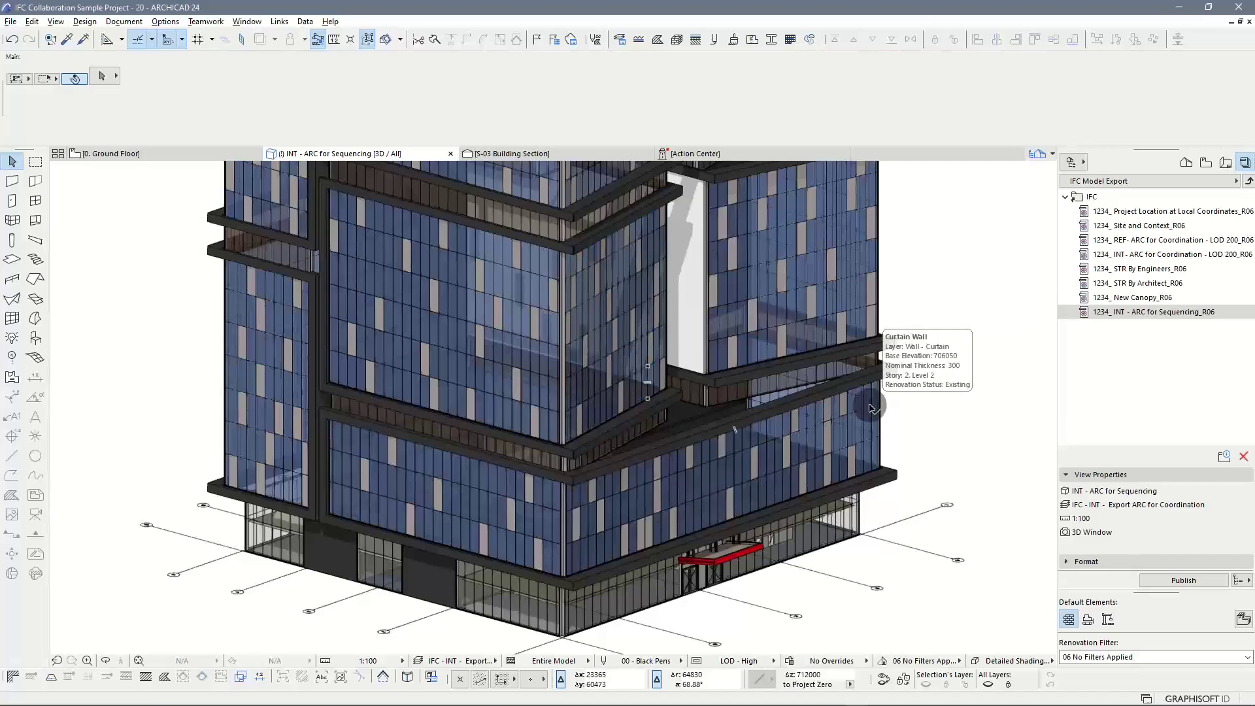
click(925, 410)
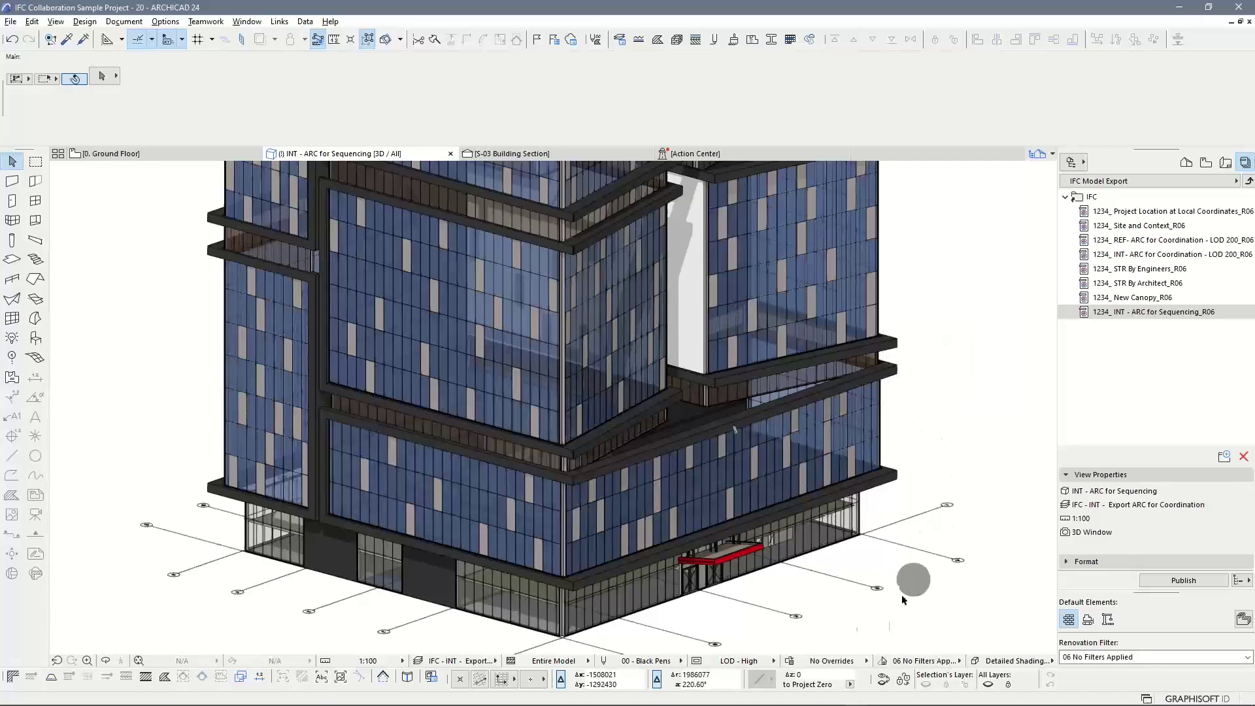
click(952, 500)
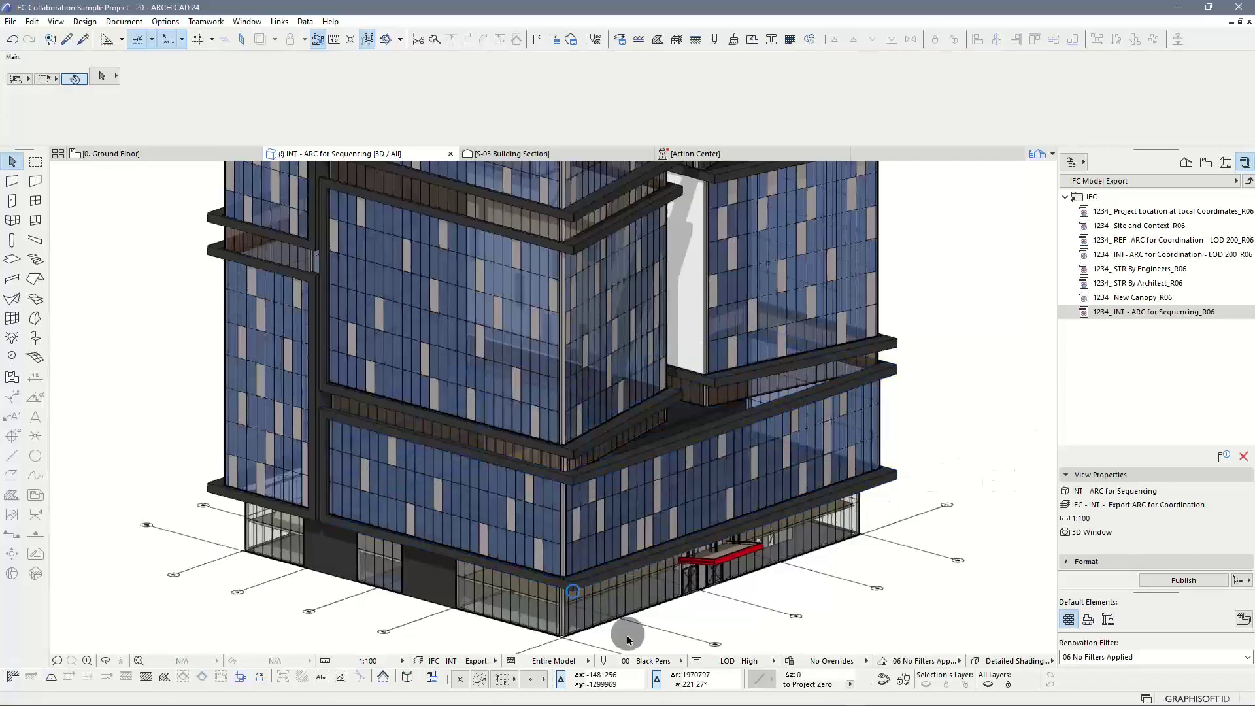
Step: Select the ground-floor curtain wall around the entrance to inspect its frames and panels, and clear the selection
scroll(611, 602, up, 3)
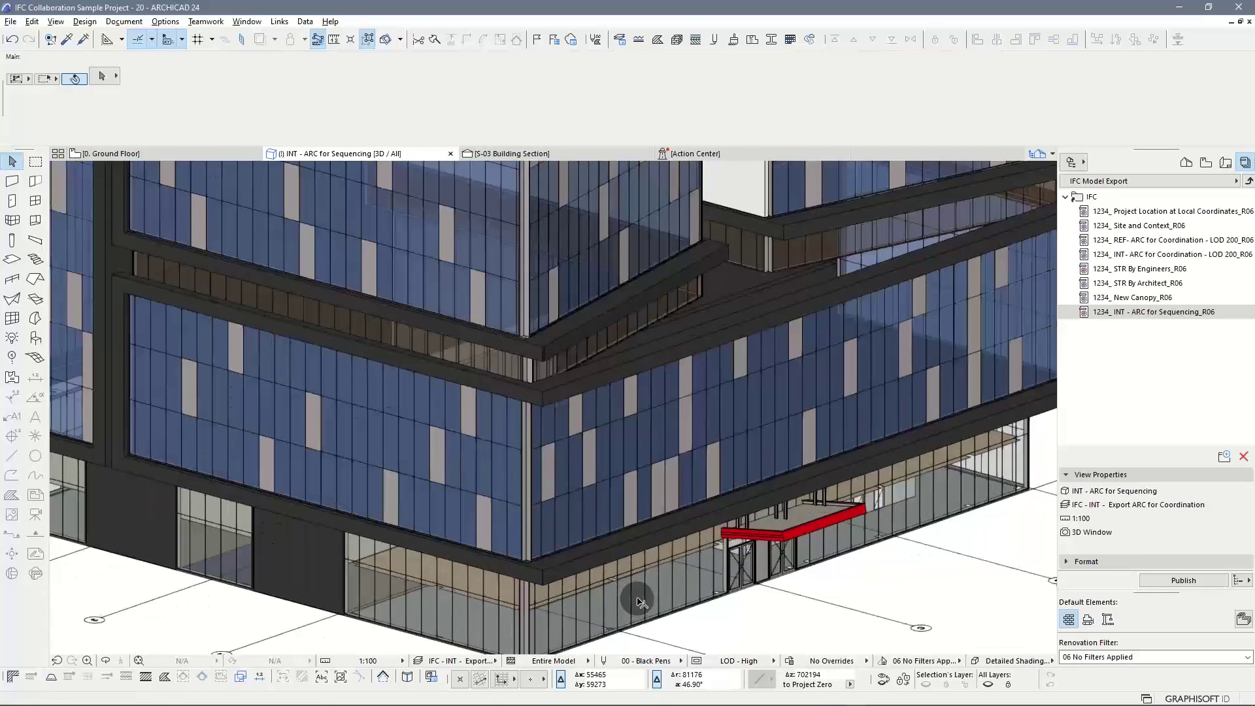
middle_drag(634, 523, 631, 490)
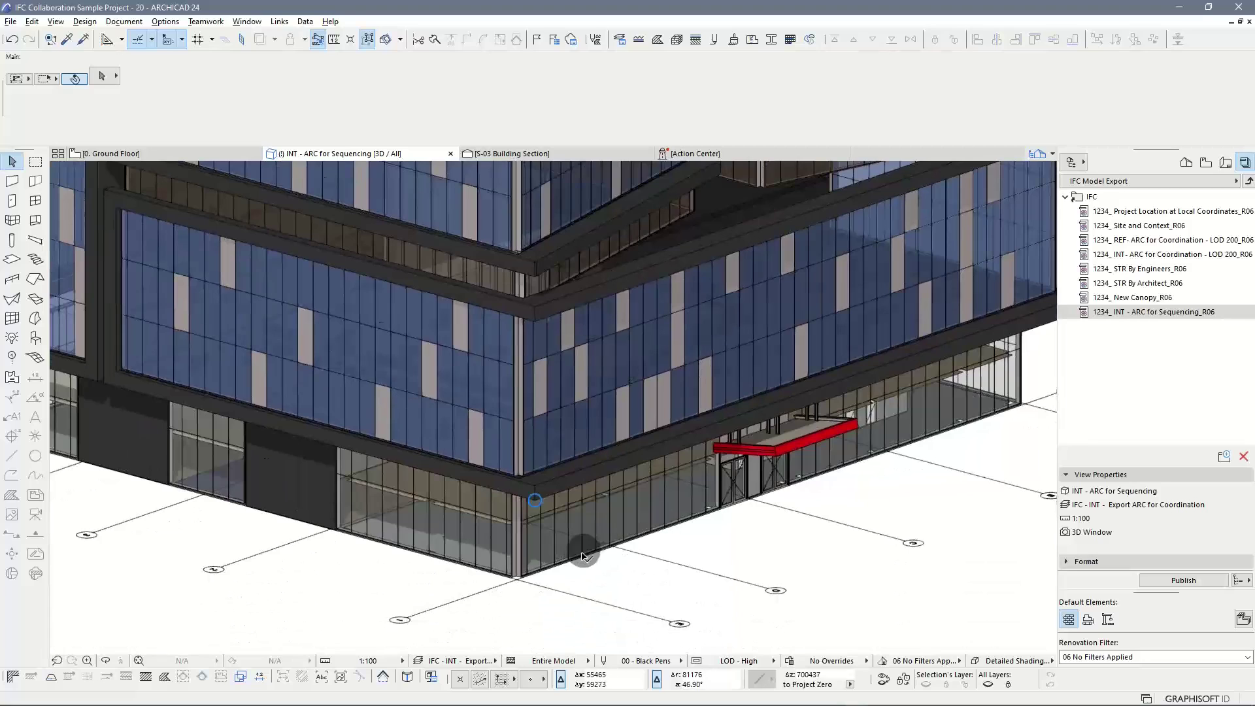
scroll(567, 579, up, 2)
scroll(566, 580, up, 2)
click(521, 513)
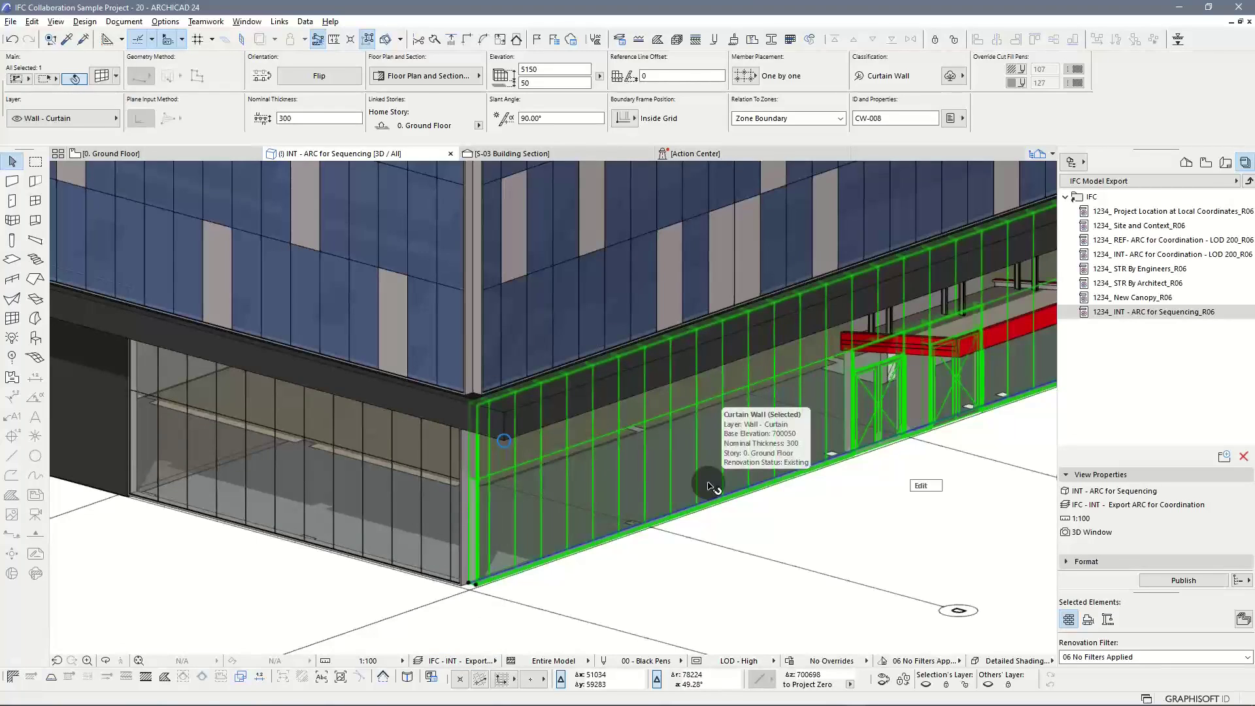
key(Escape)
Step: Open the saved Cut @ Ground 3D view from the project's view map
click(1206, 162)
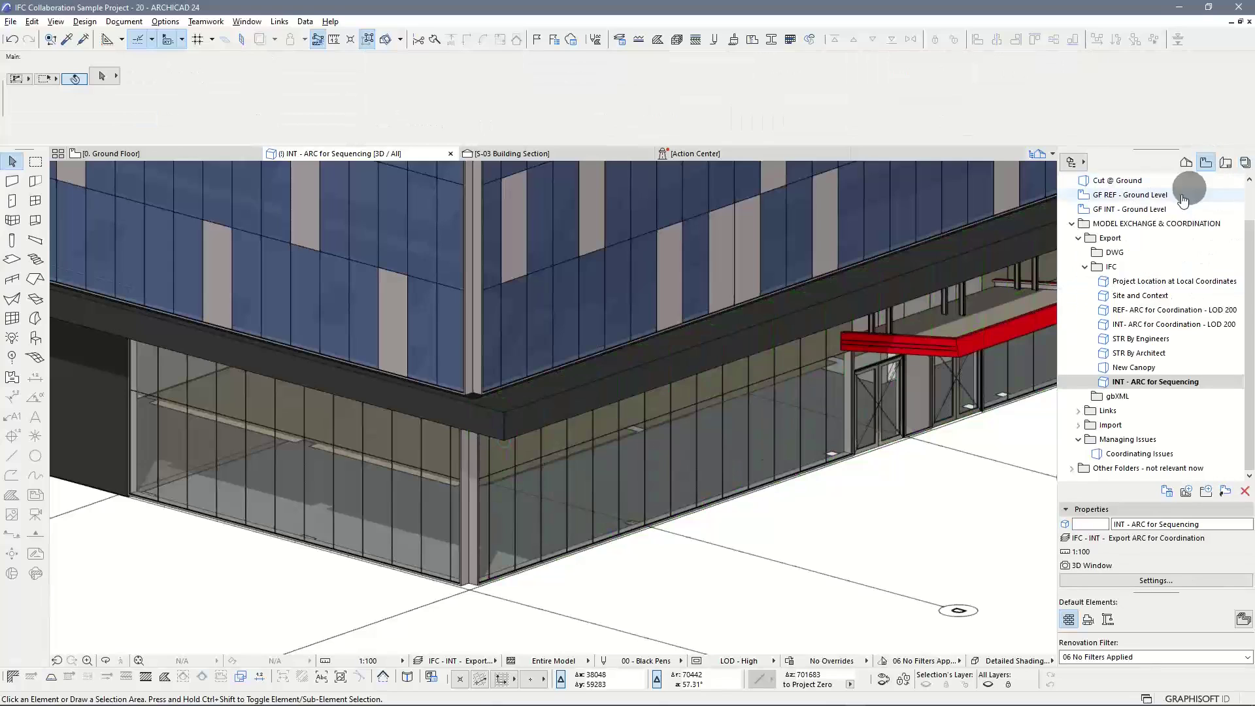
scroll(1173, 392, up, 1)
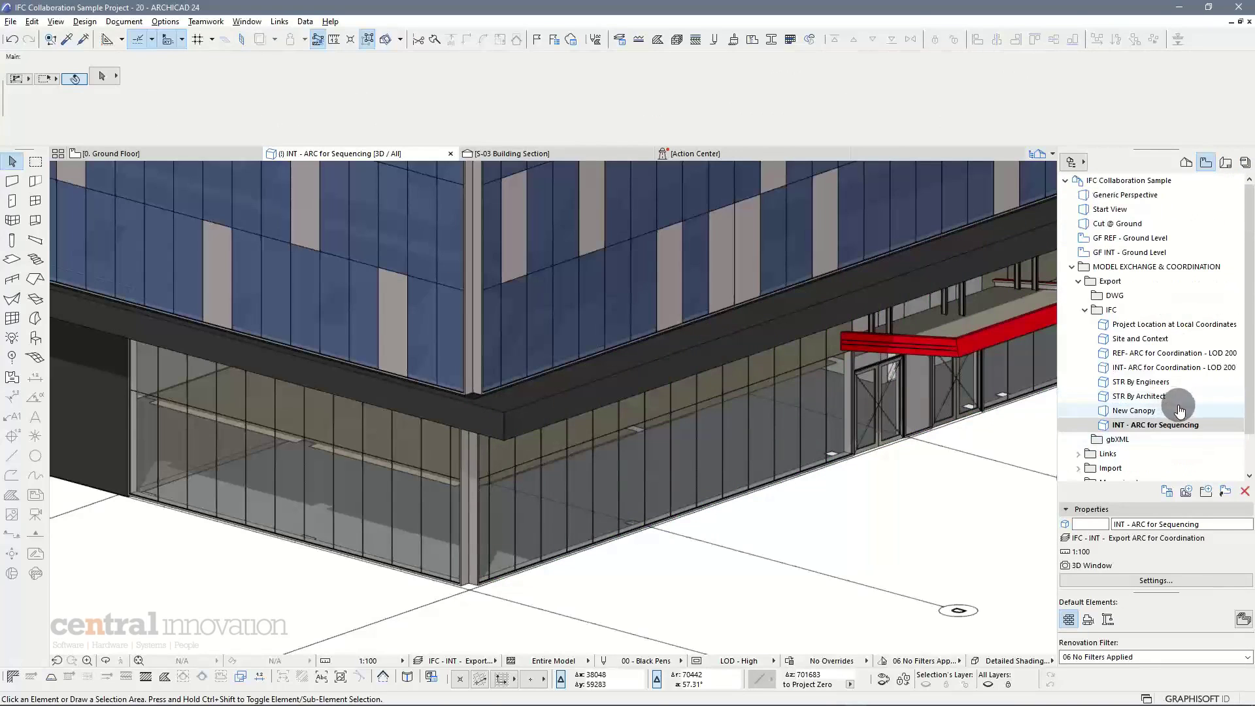
double_click(1104, 223)
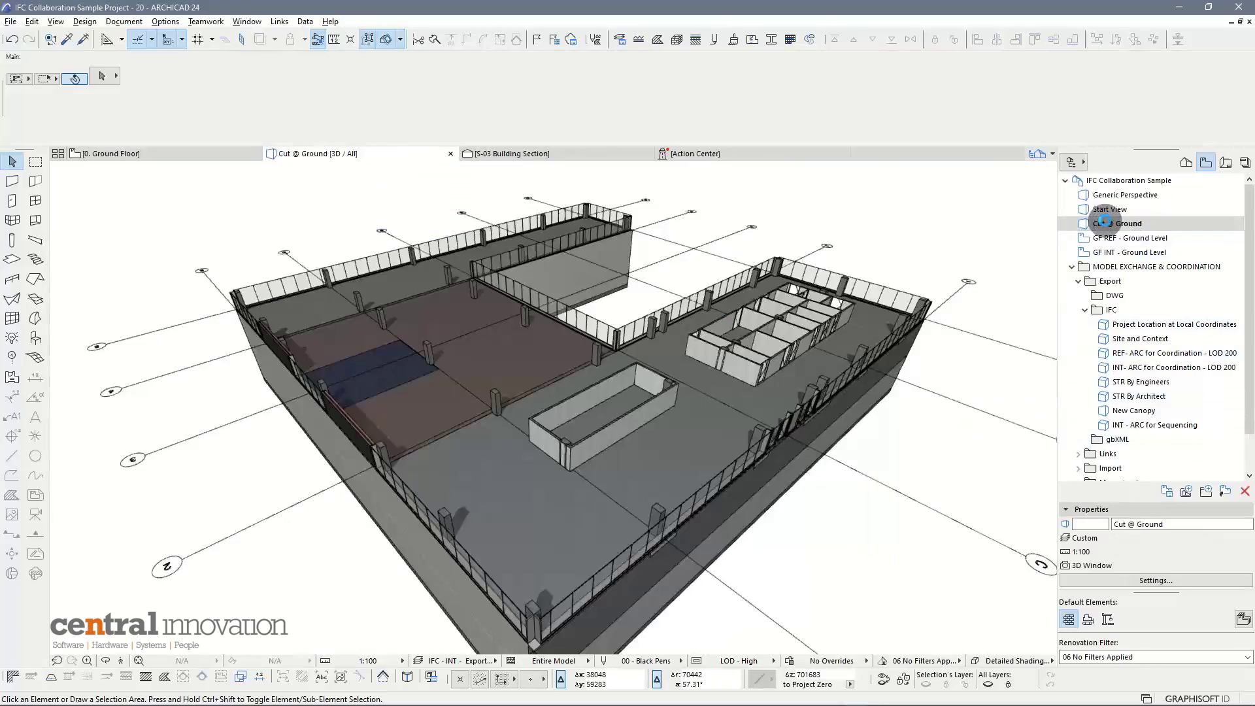
Step: Select the long partition wall of the front rectangular room to inspect its composite layers, and clear the selection
shift+middle_drag(652, 398, 611, 452)
scroll(497, 471, up, 10)
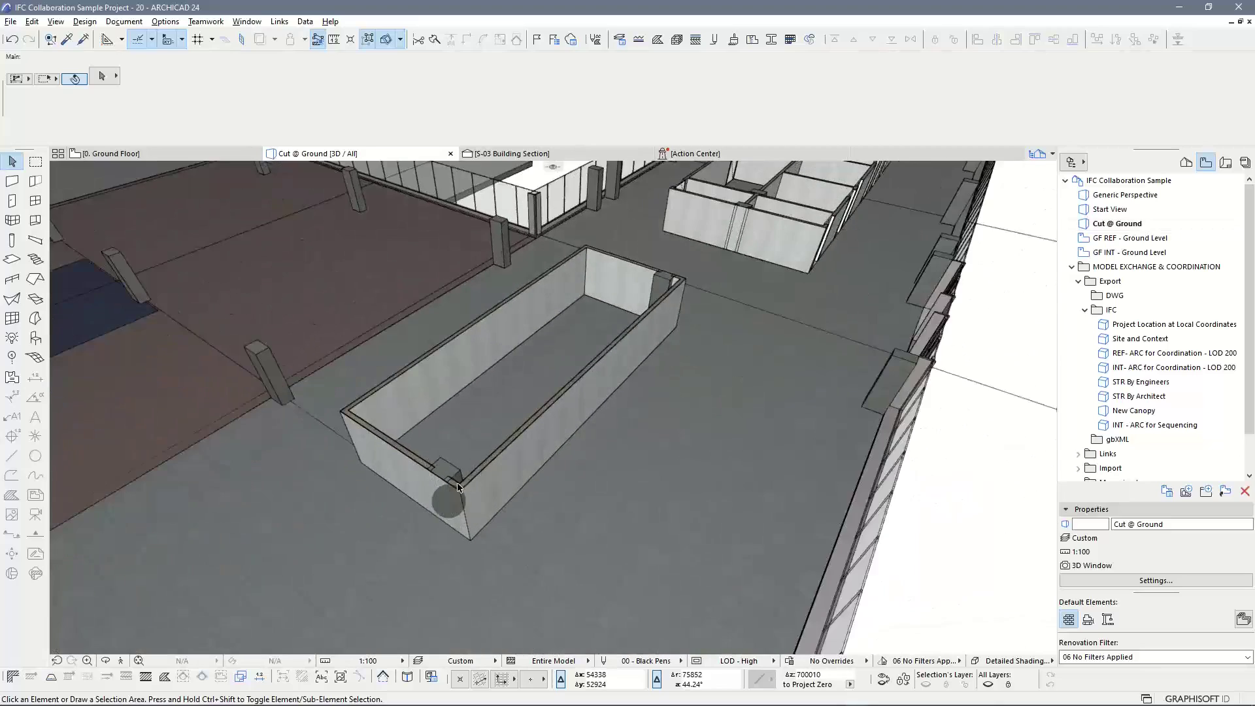
scroll(452, 489, up, 10)
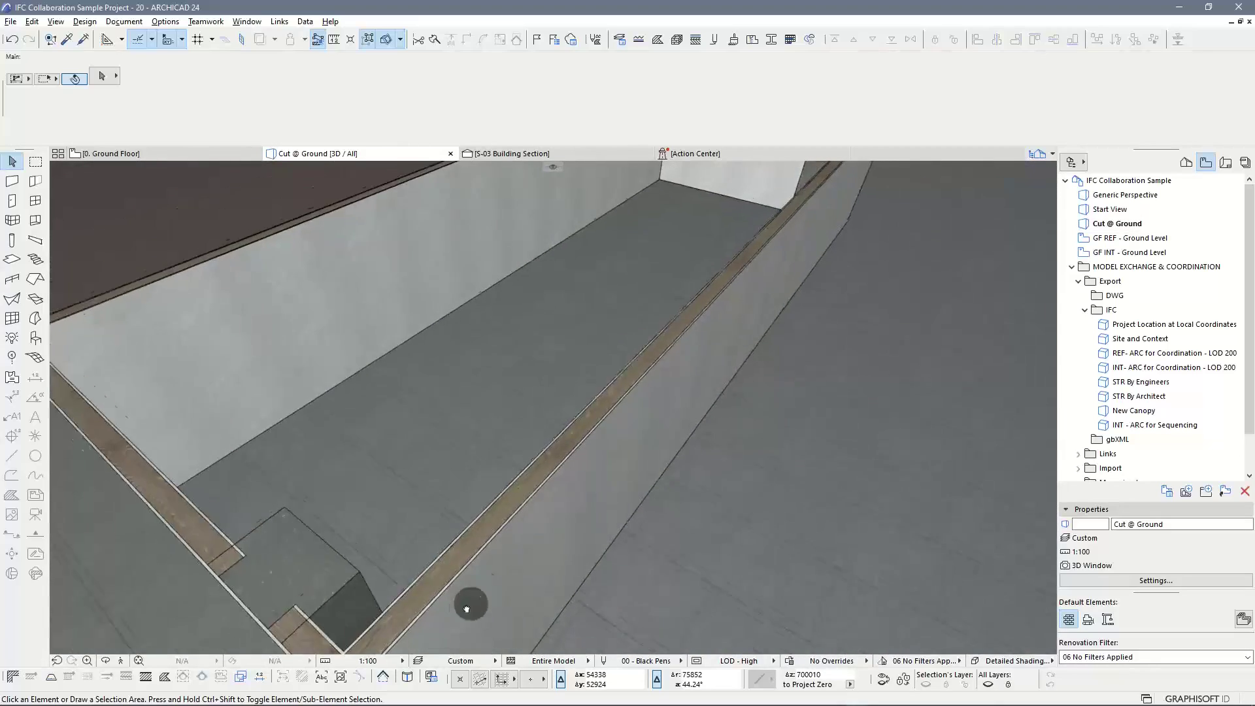
shift+middle_drag(561, 477, 665, 418)
click(590, 411)
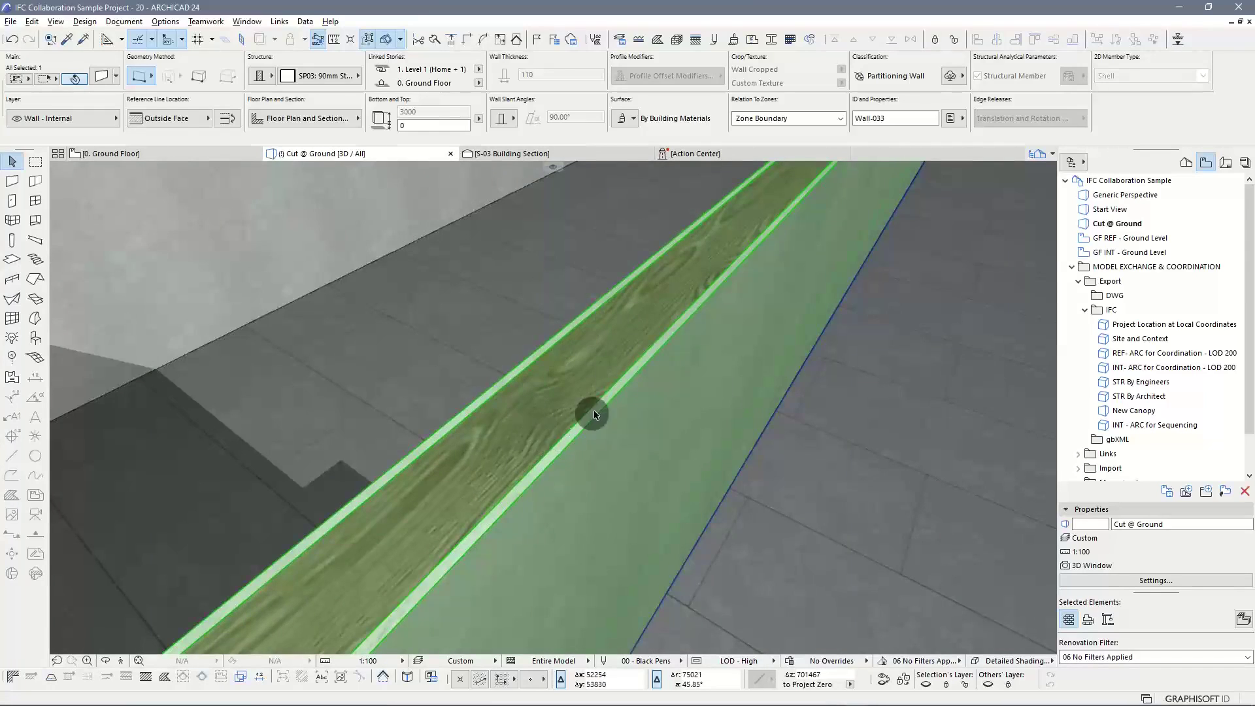
scroll(595, 414, down, 10)
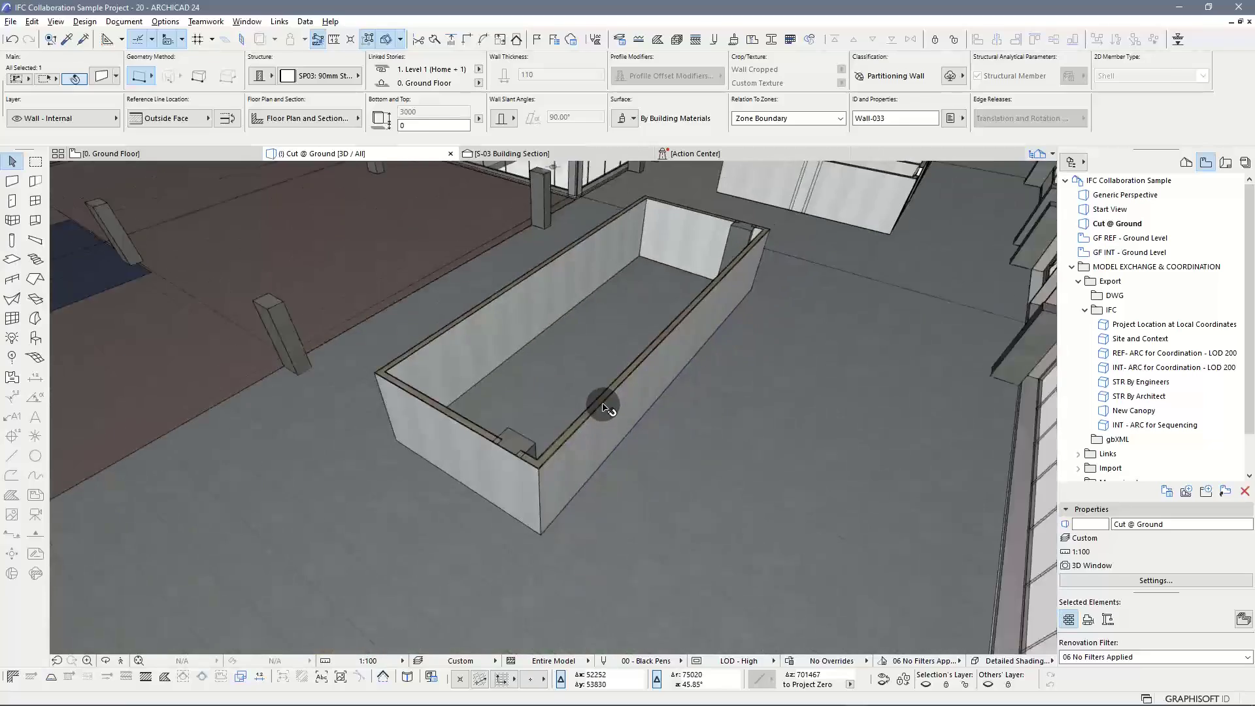
scroll(608, 408, down, 10)
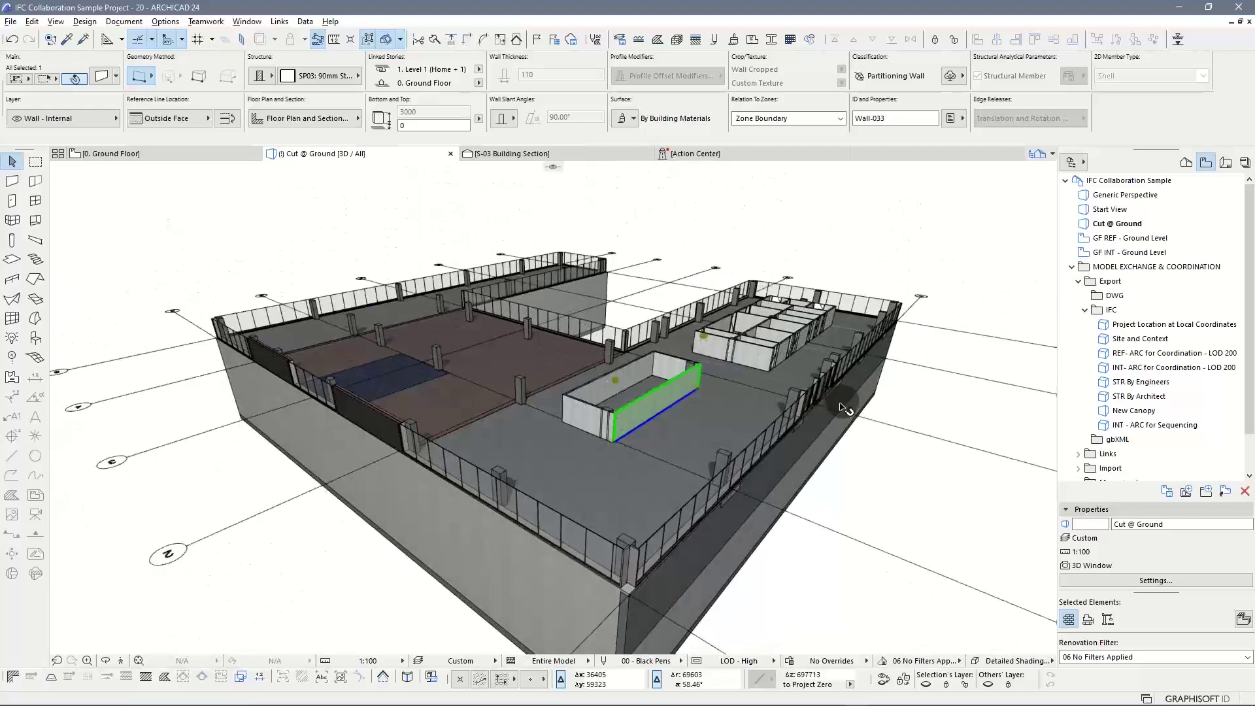
key(Escape)
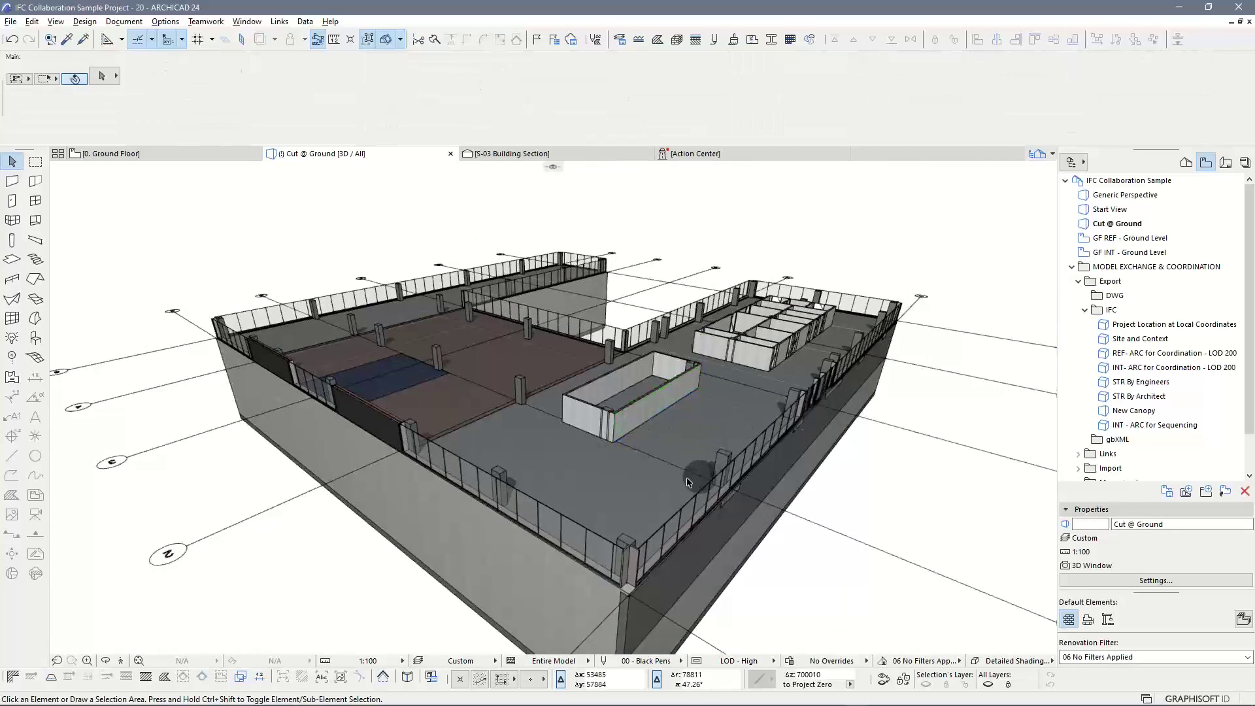
shift+middle_drag(608, 436, 638, 444)
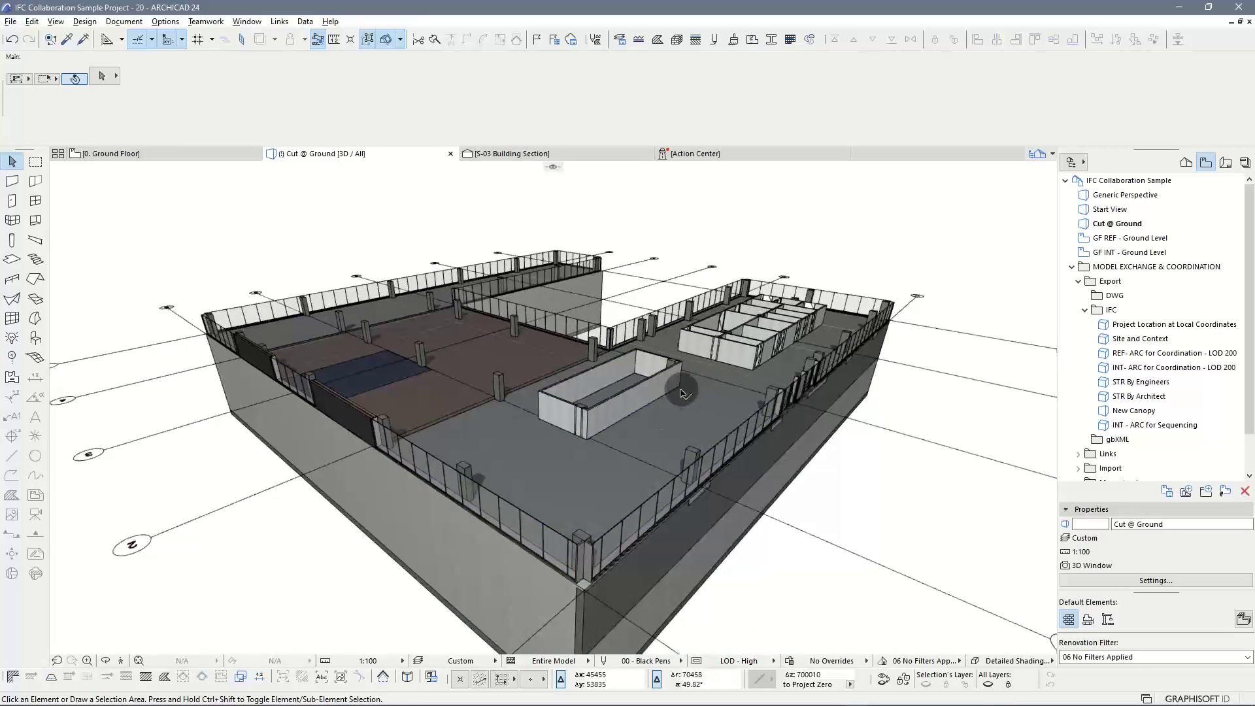
mouse_move(780, 478)
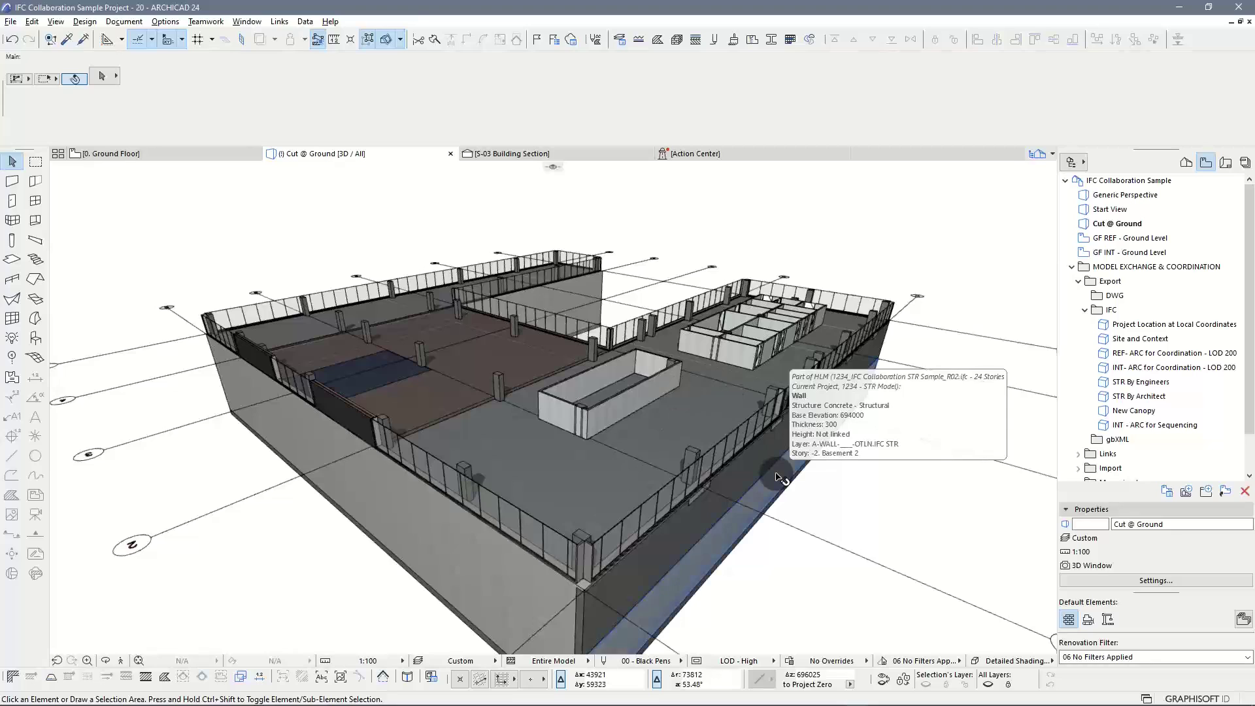
click(792, 250)
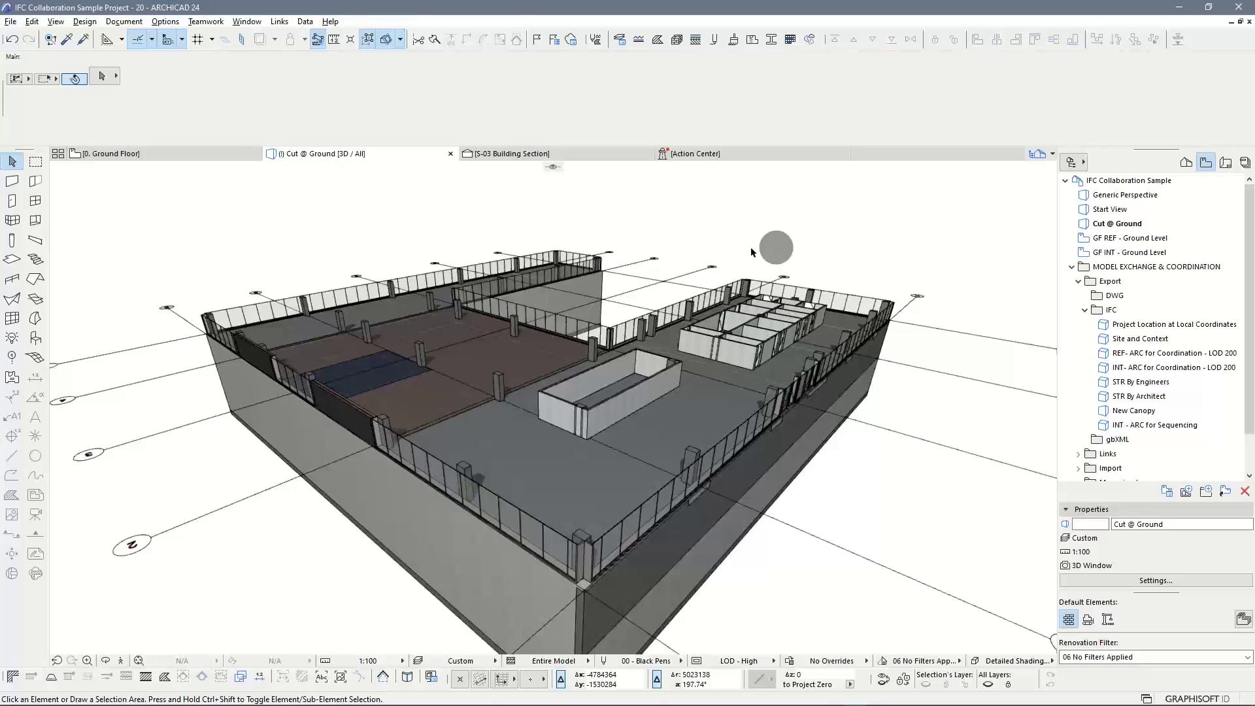
mouse_move(681, 246)
mouse_down()
mouse_move(688, 233)
mouse_move(652, 246)
mouse_move(652, 266)
mouse_move(672, 225)
mouse_up()
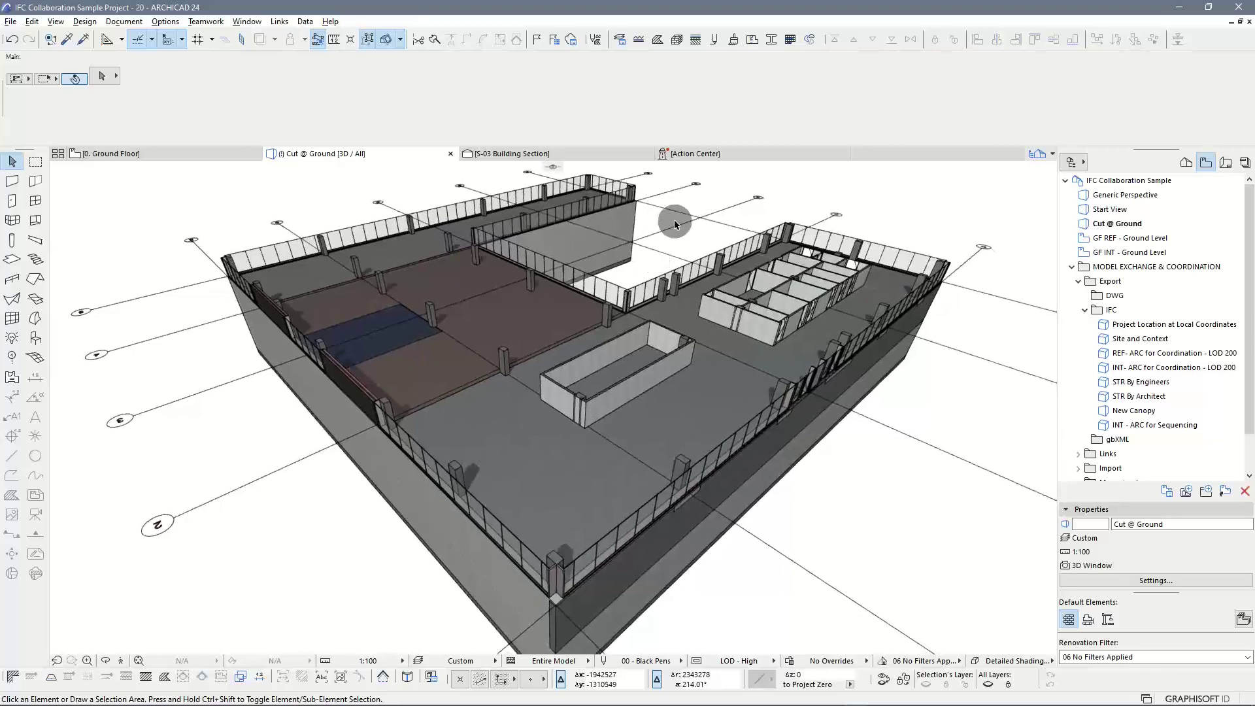
drag(667, 252, 619, 243)
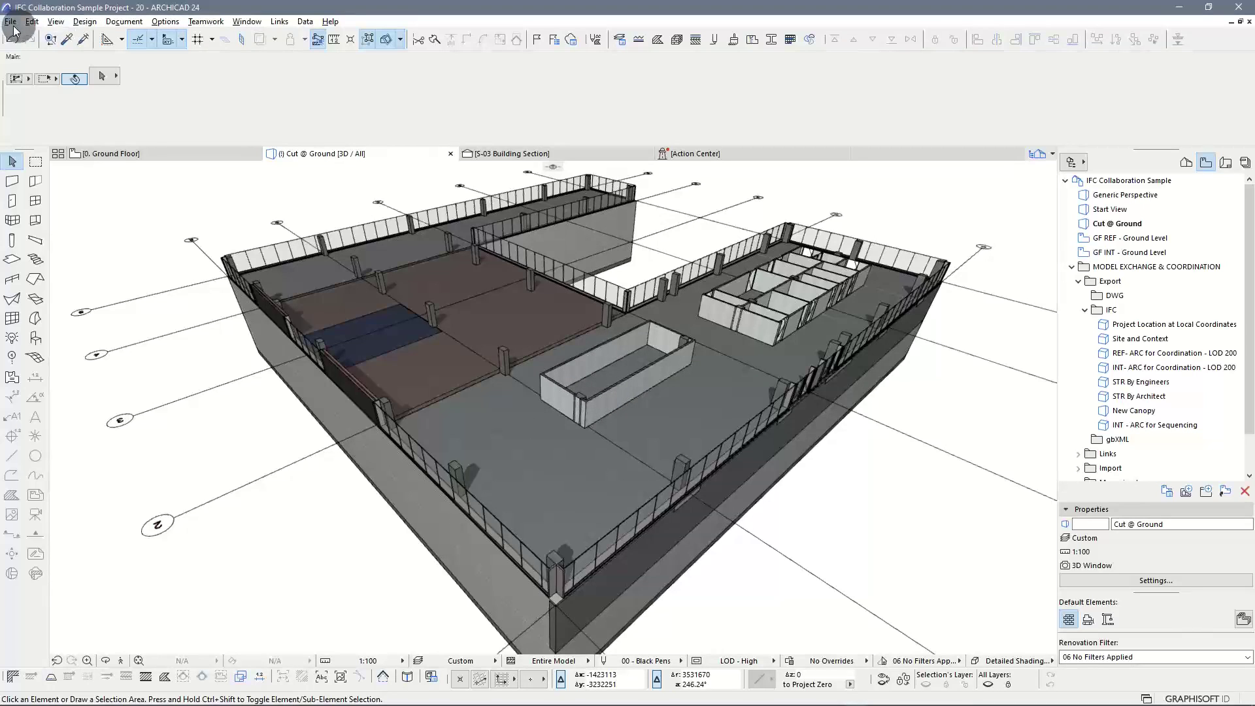
Step: Open the IFC Translators settings and select the export translator 1234 - ARC for Construction Sequencing
click(31, 22)
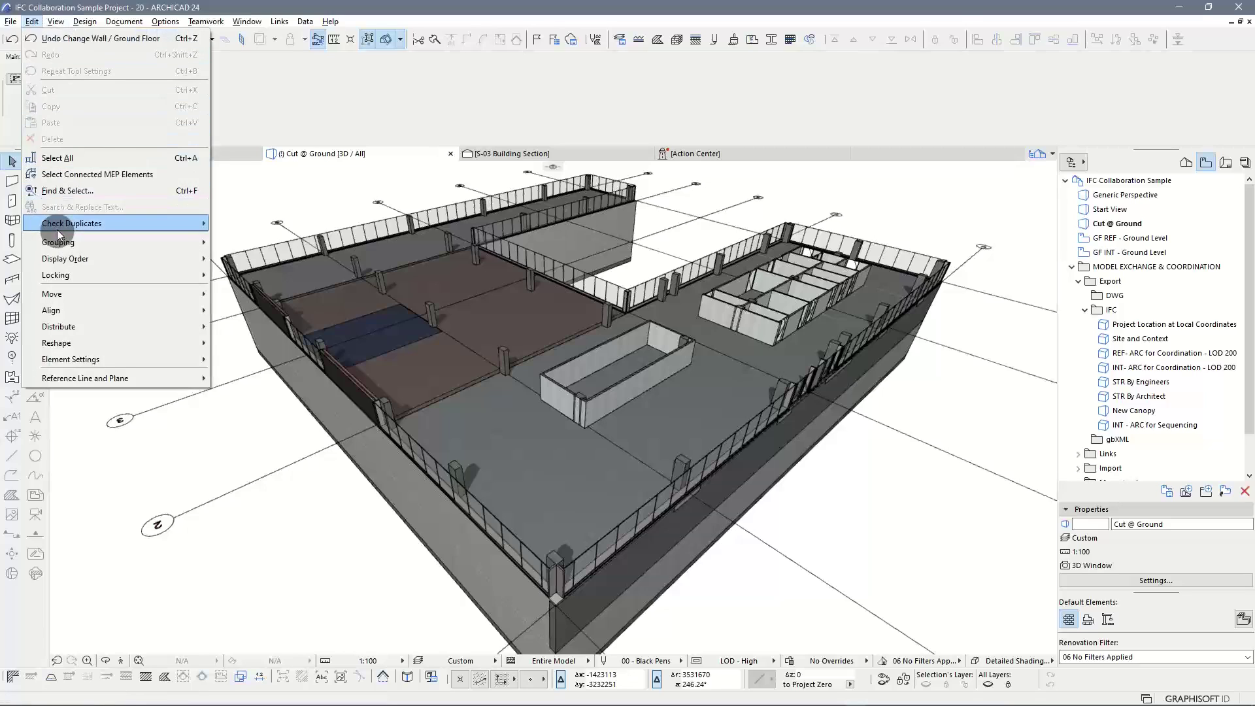
click(10, 21)
mouse_move(27, 206)
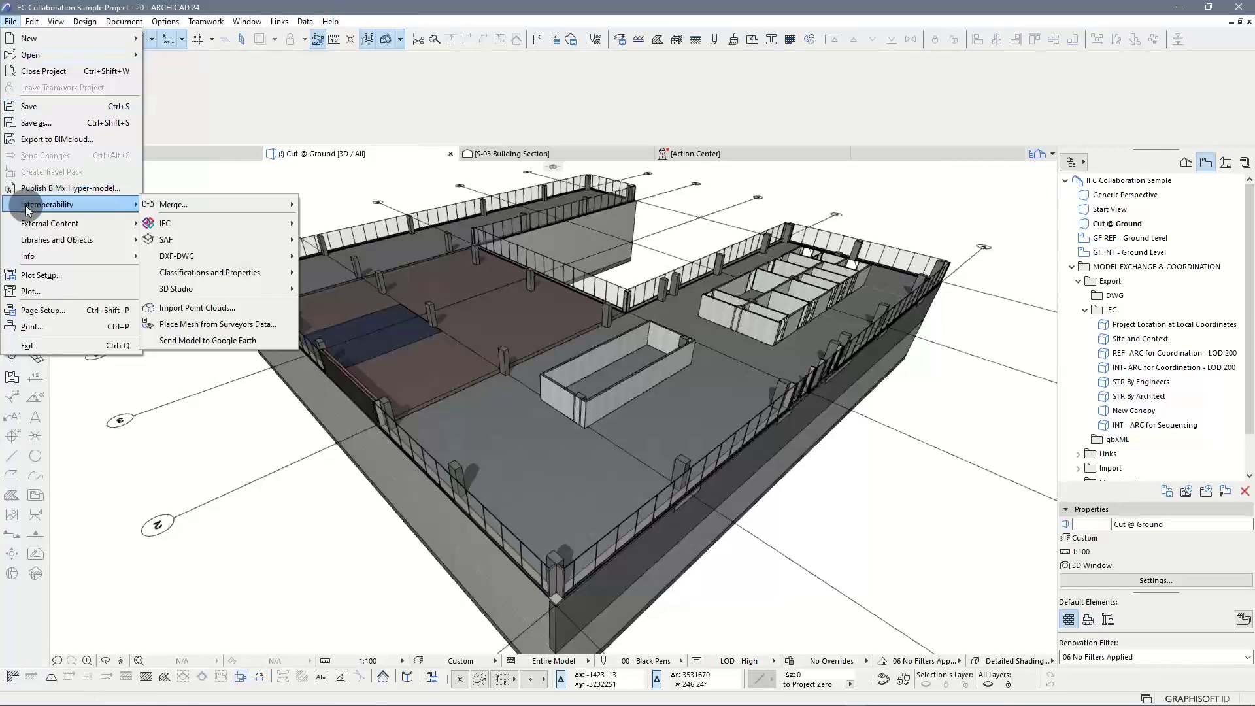
mouse_move(274, 223)
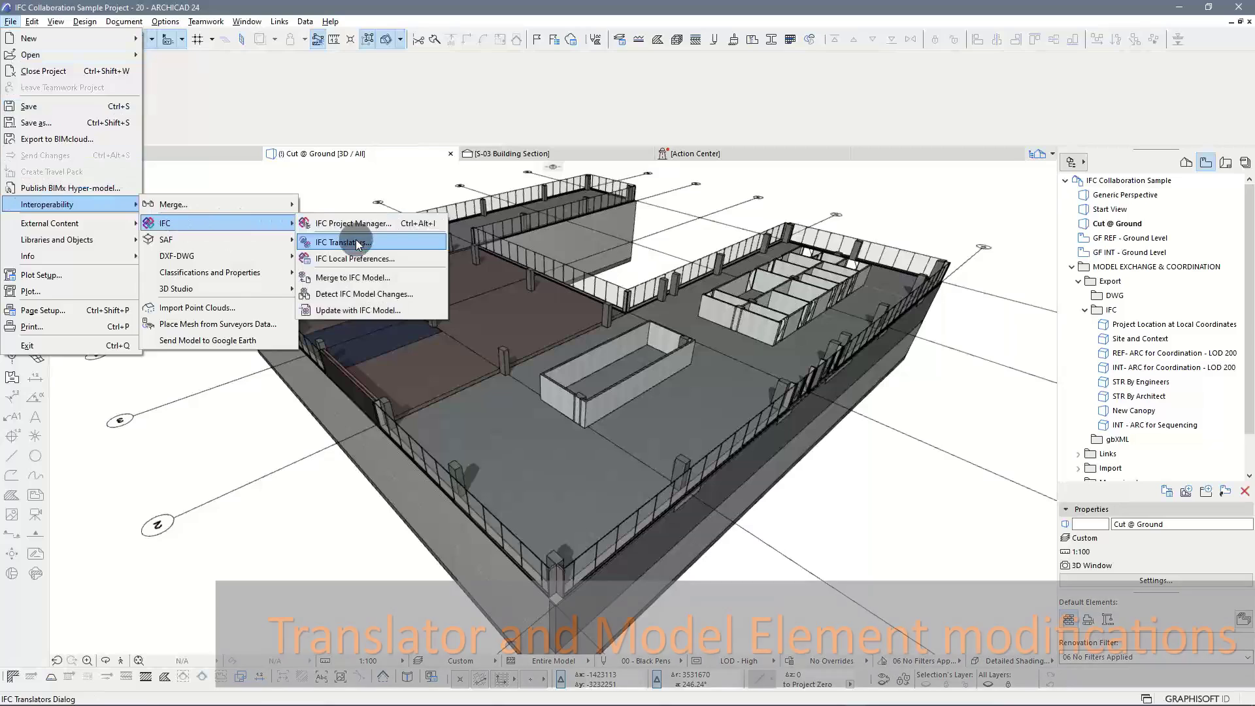
click(358, 243)
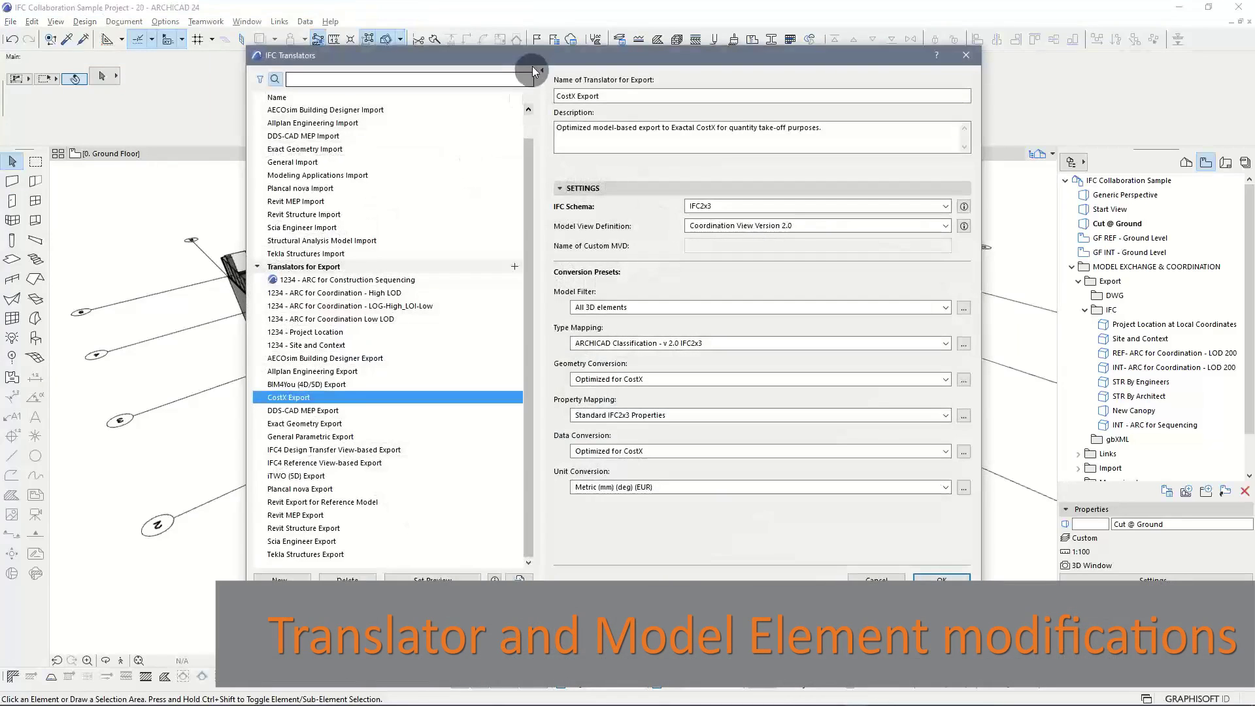
drag(535, 60, 532, 54)
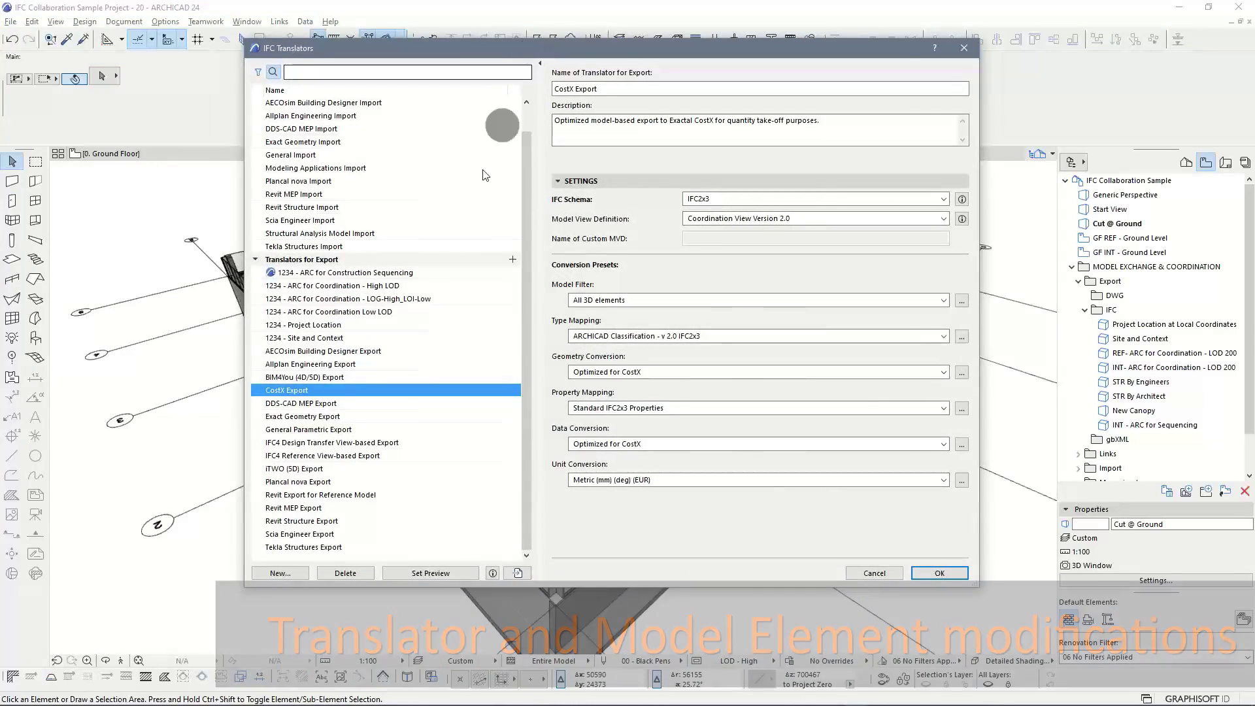
click(437, 273)
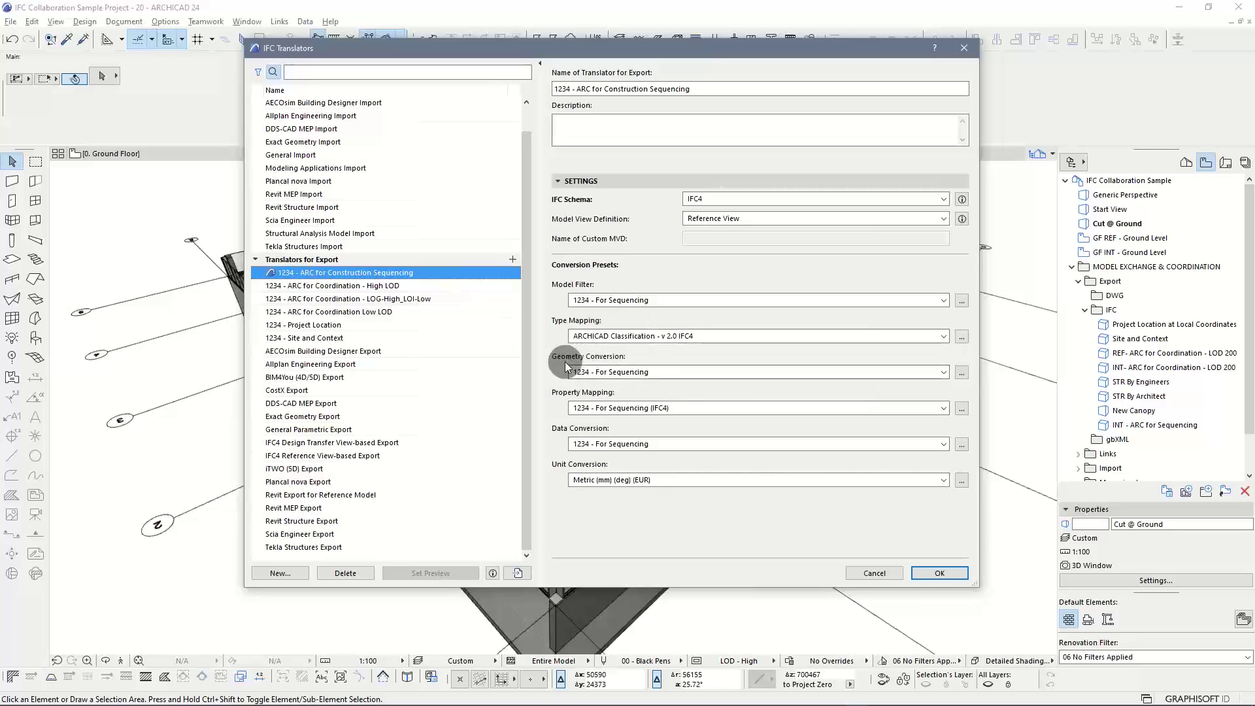
Step: Open the translator's Geometry Conversion settings for the 1234 - For Sequencing preset
click(961, 372)
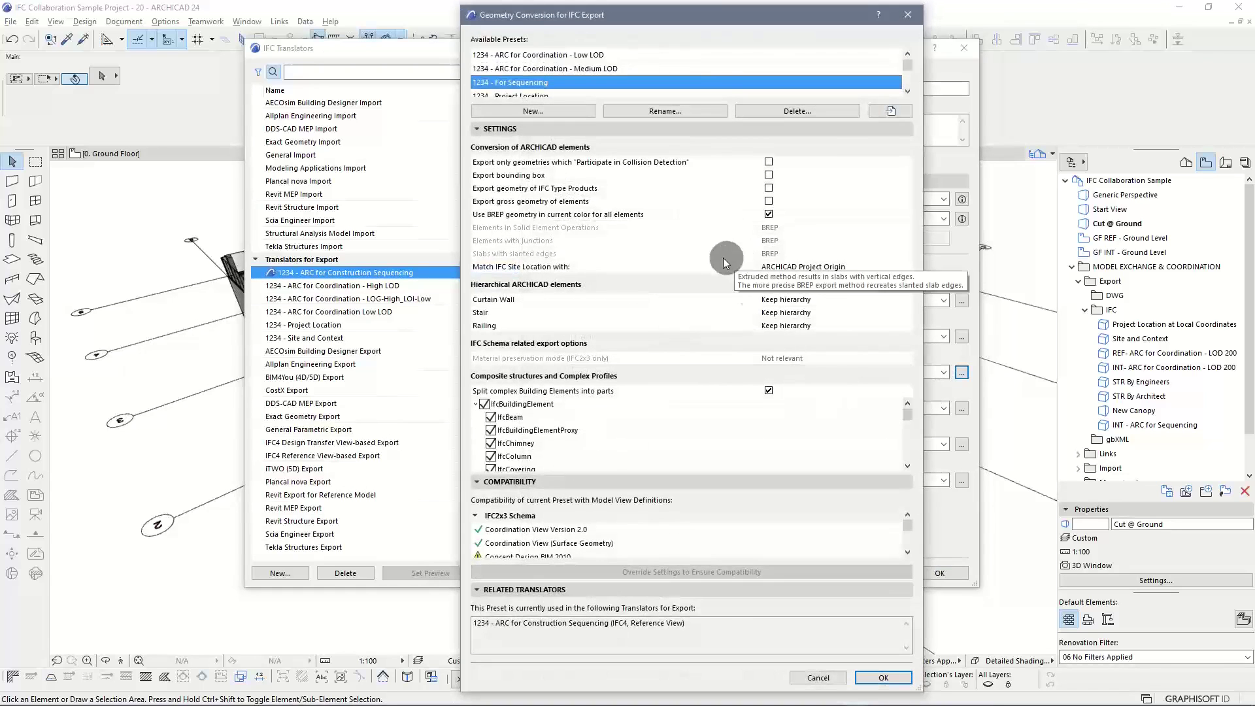
drag(713, 25, 670, 29)
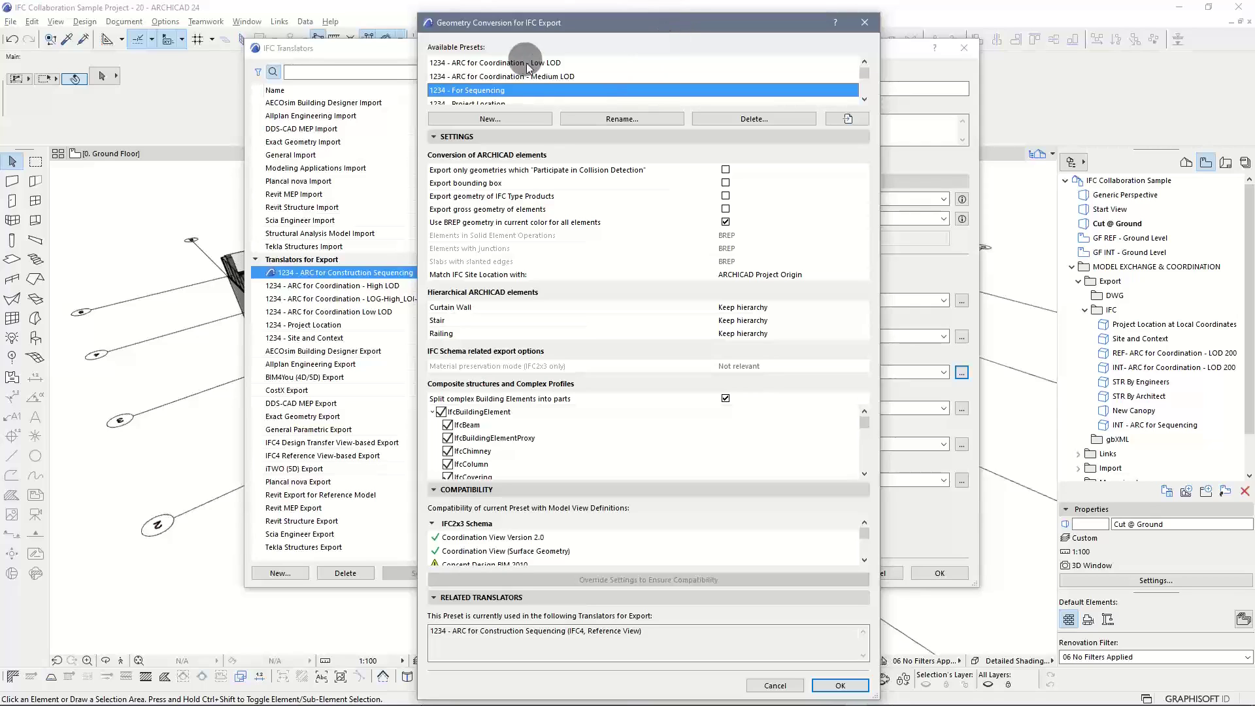
mouse_move(516, 171)
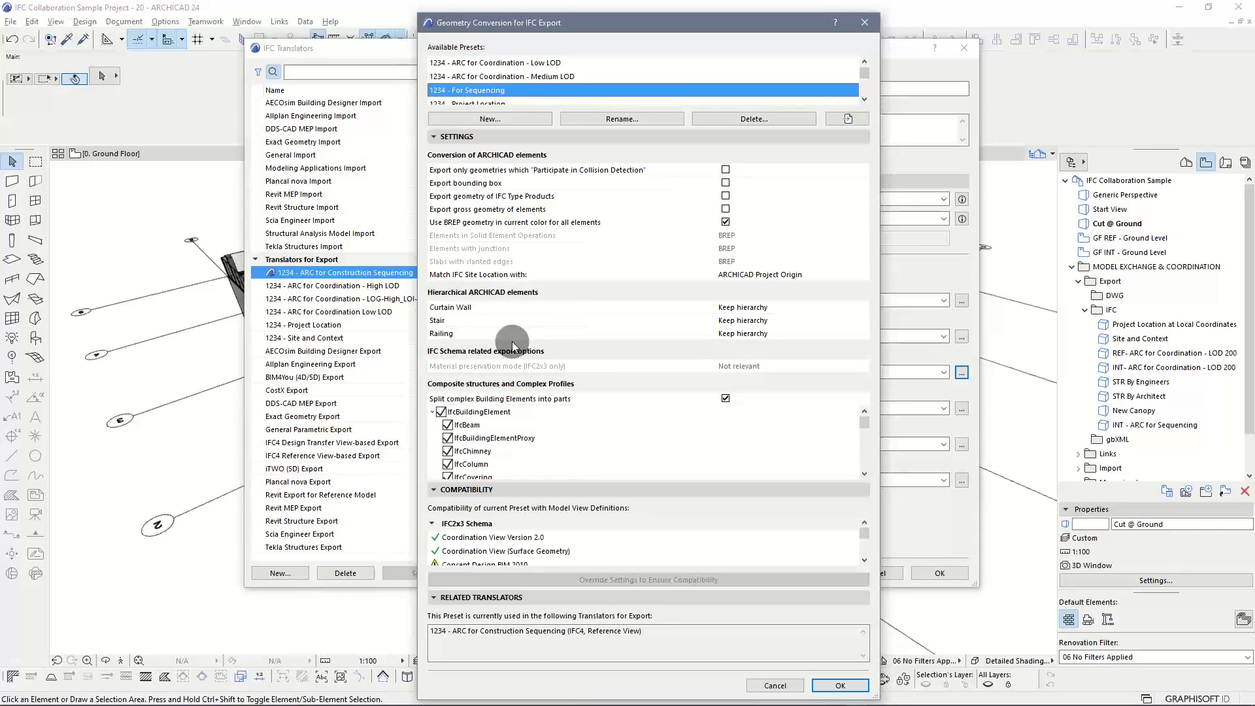
Step: Set the Curtain Wall conversion to Keep hierarchy and review the IFC element types that are split into parts
click(864, 307)
click(863, 306)
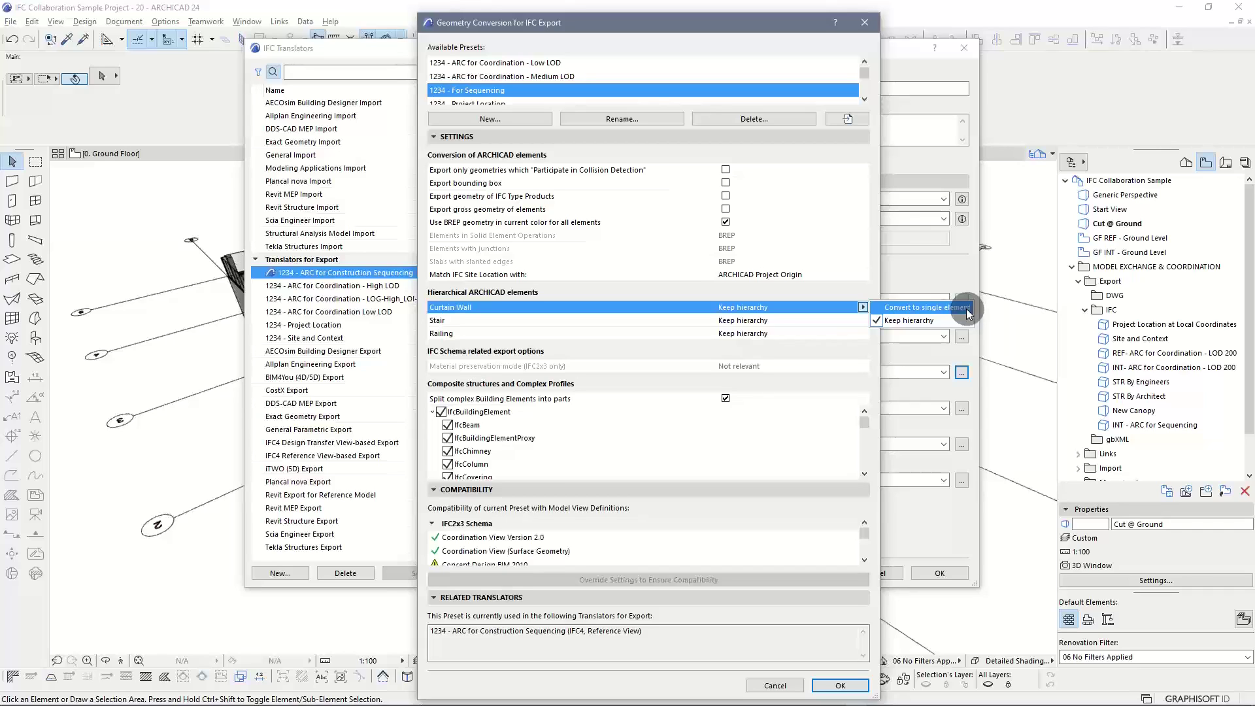
click(915, 322)
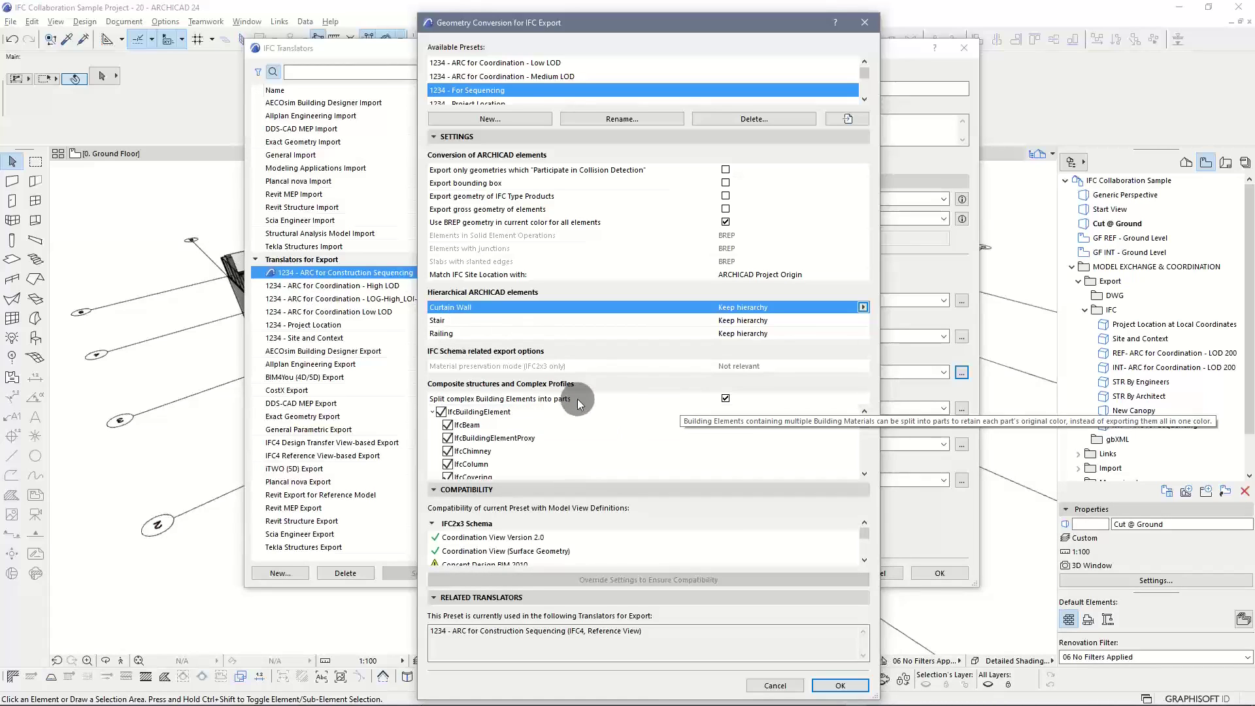
drag(865, 423, 864, 469)
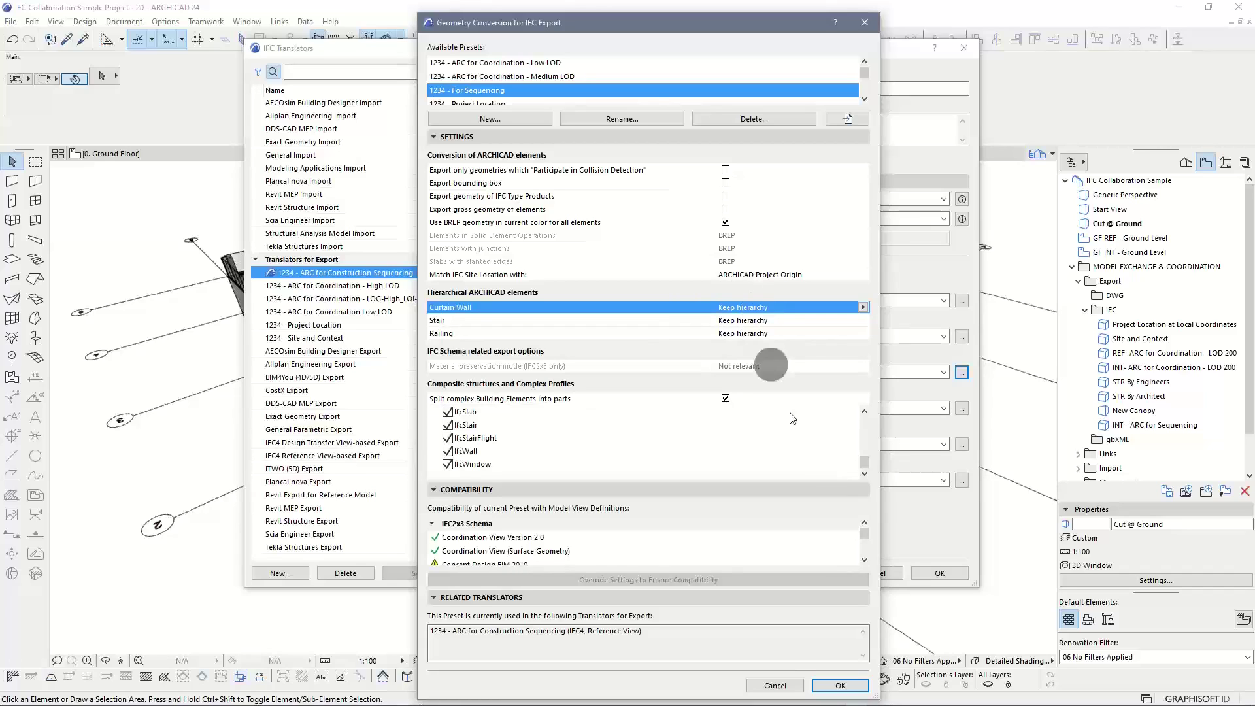
Step: Accept the geometry conversion settings and open the Property Mapping settings for the 1234 - For Sequencing (IFC4) preset
click(840, 685)
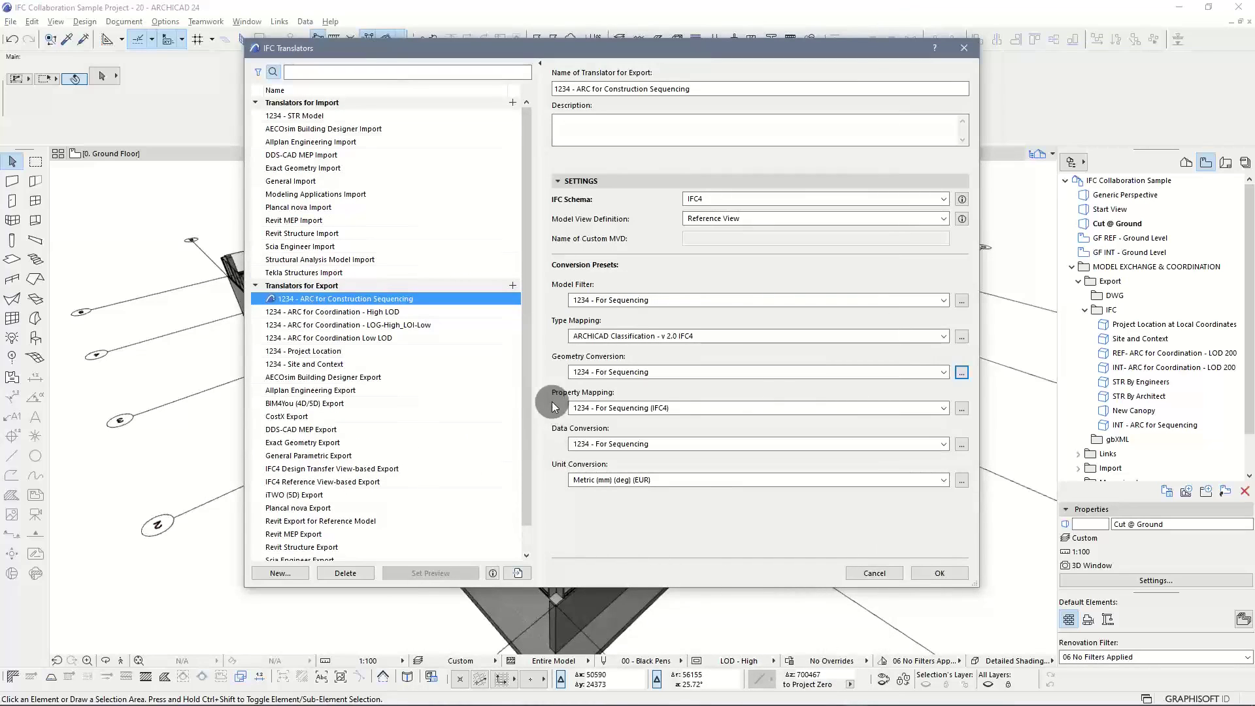
click(962, 408)
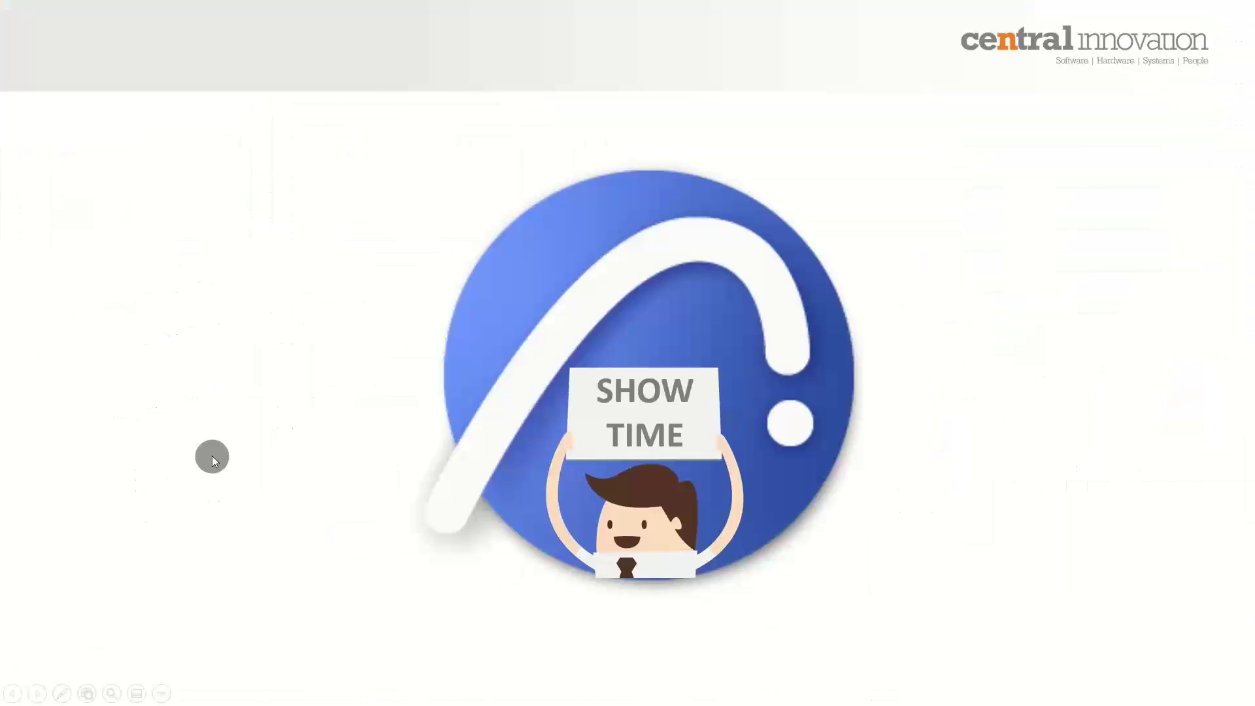
click(212, 456)
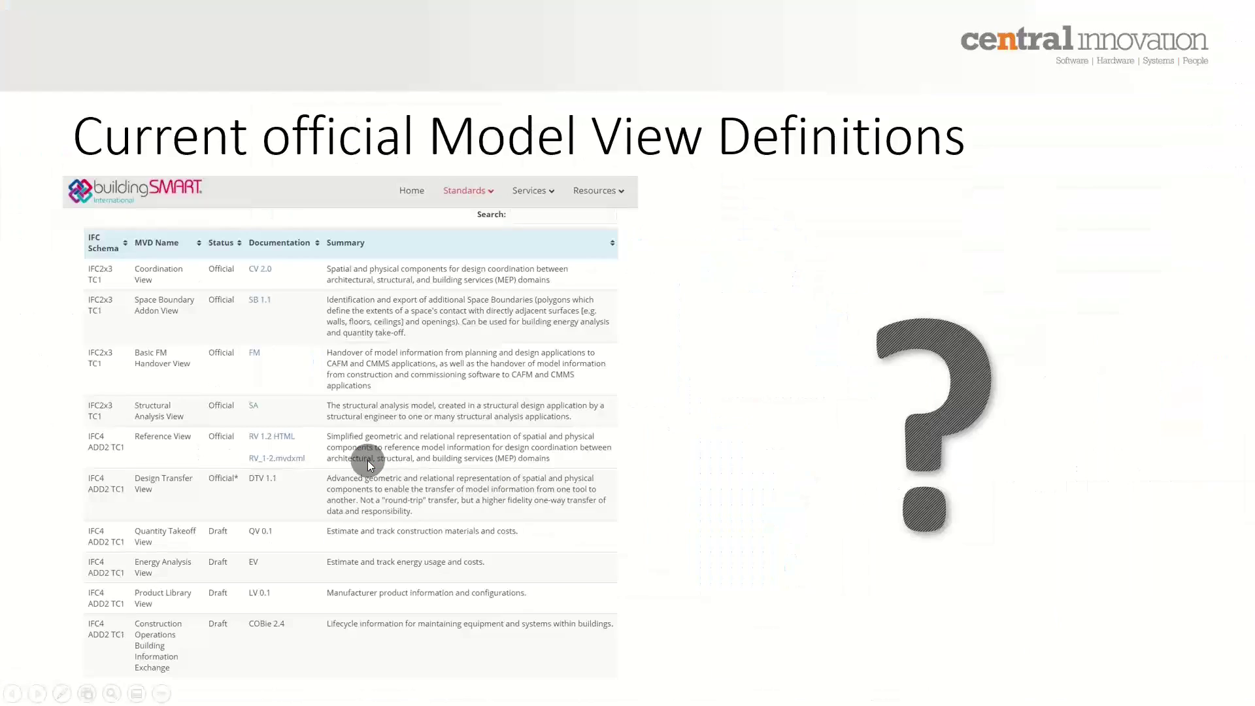
click(369, 462)
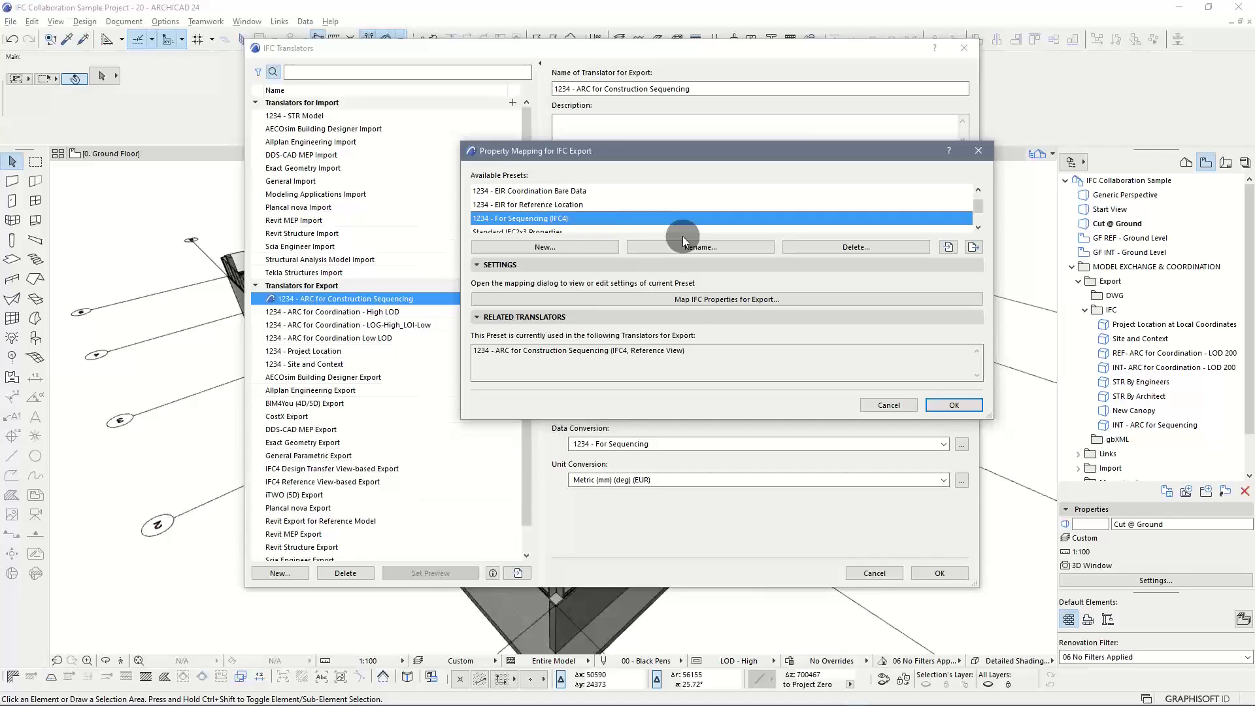
Step: Open the preset's IFC property map for export and filter the entity tree by the IFC4 schema and by the IFC2x3 schema
click(799, 300)
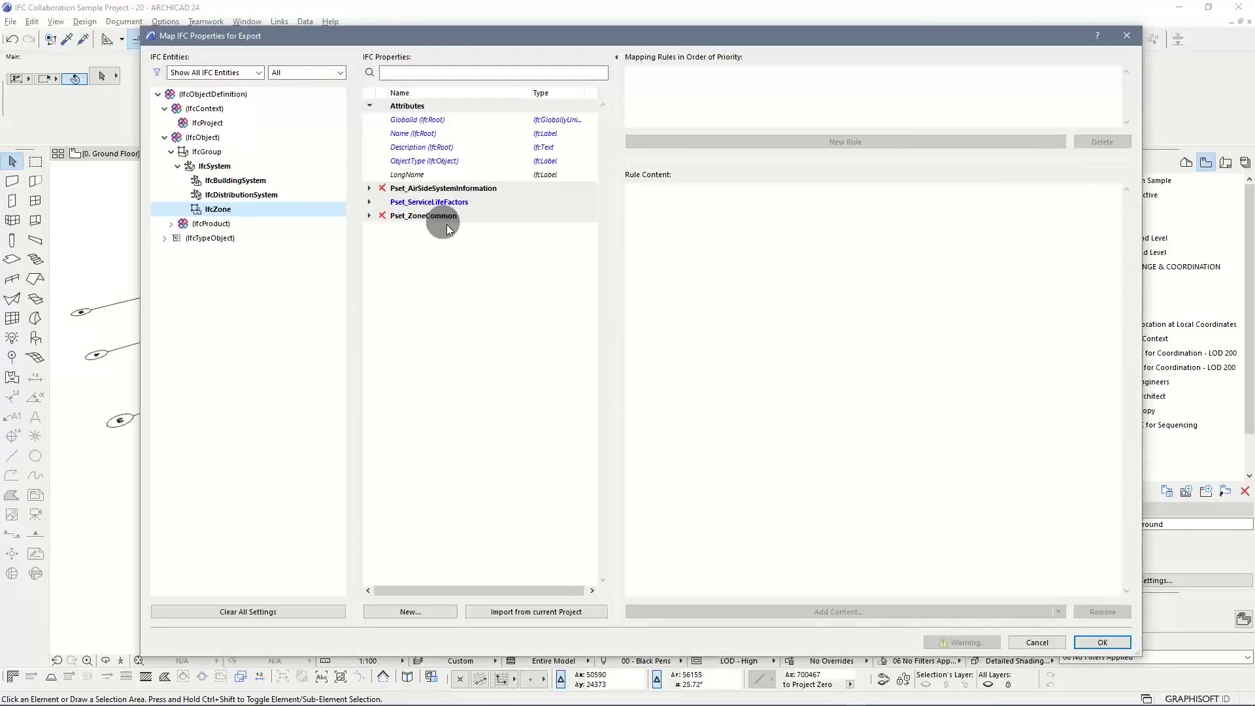
click(200, 72)
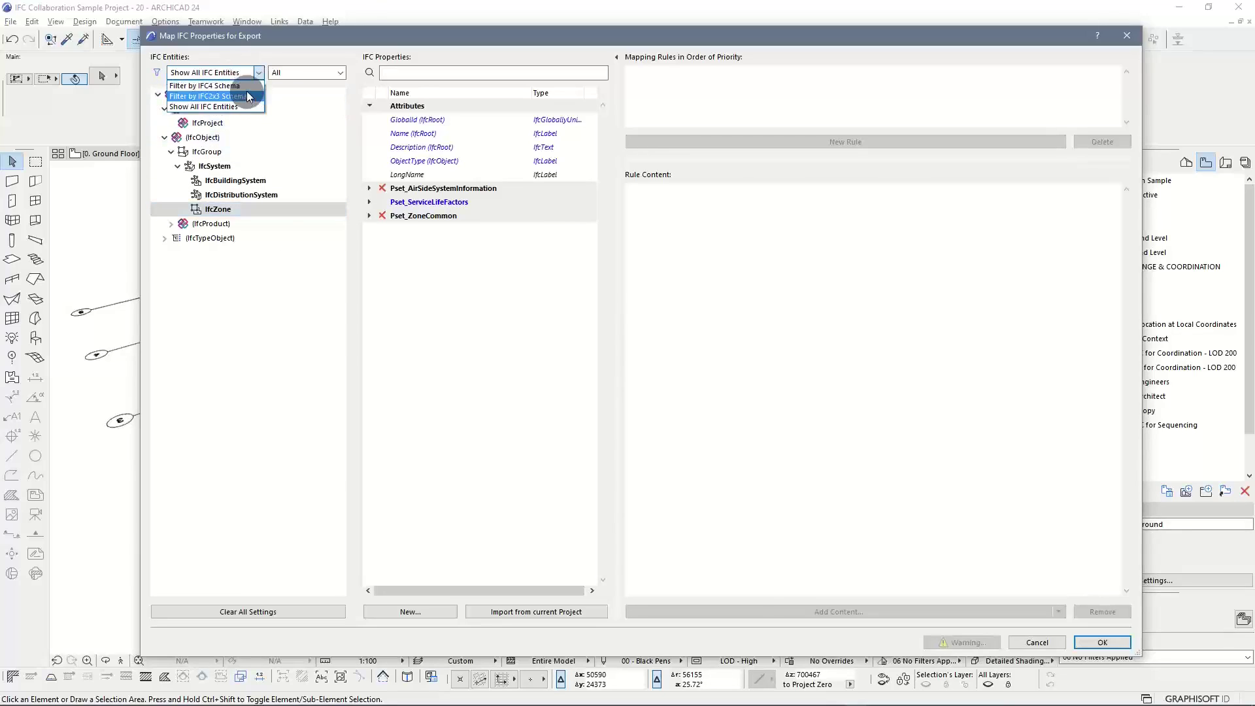
click(250, 86)
click(253, 74)
click(251, 96)
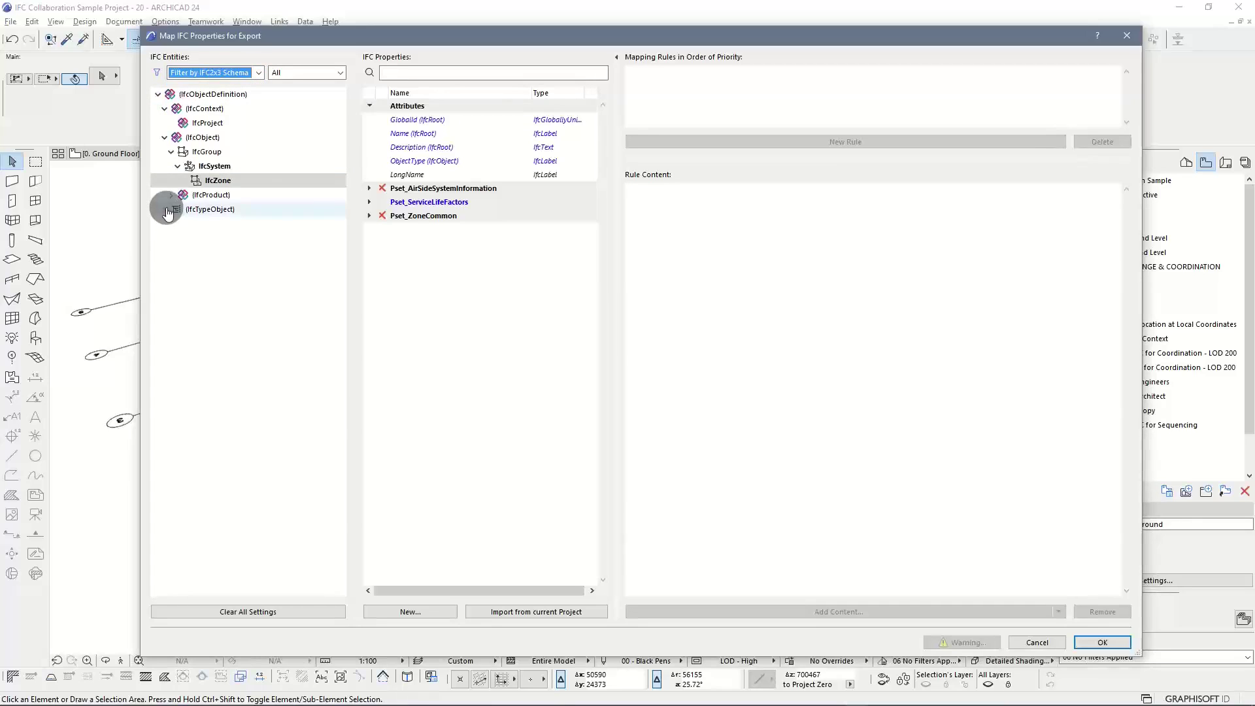
Step: Expand the IfcTypeObject branch to examine its element types, and collapse it again
click(165, 209)
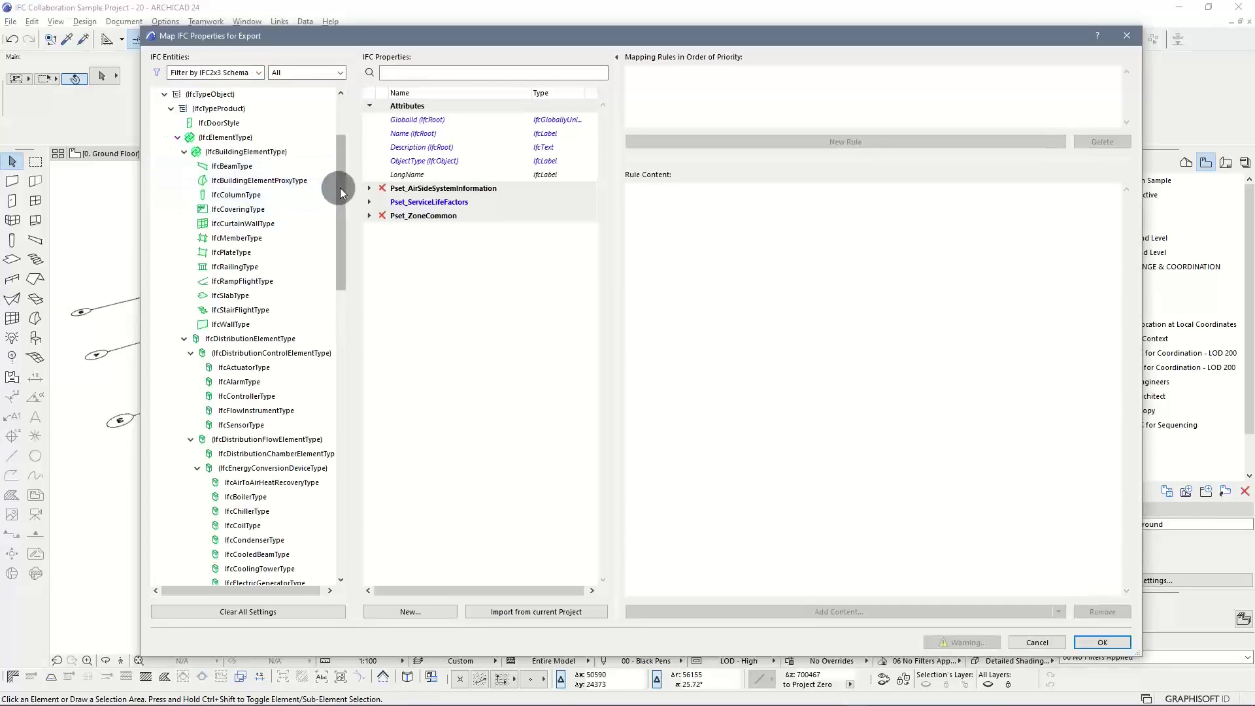
drag(339, 187, 339, 142)
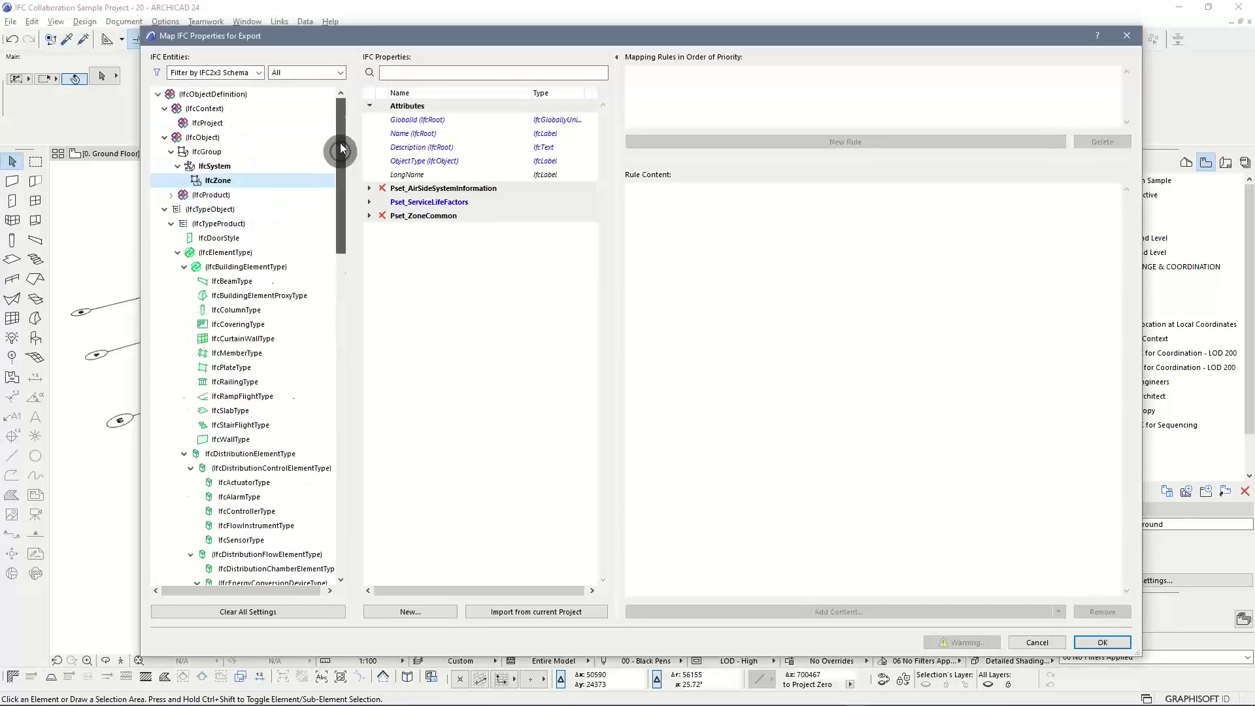
click(164, 210)
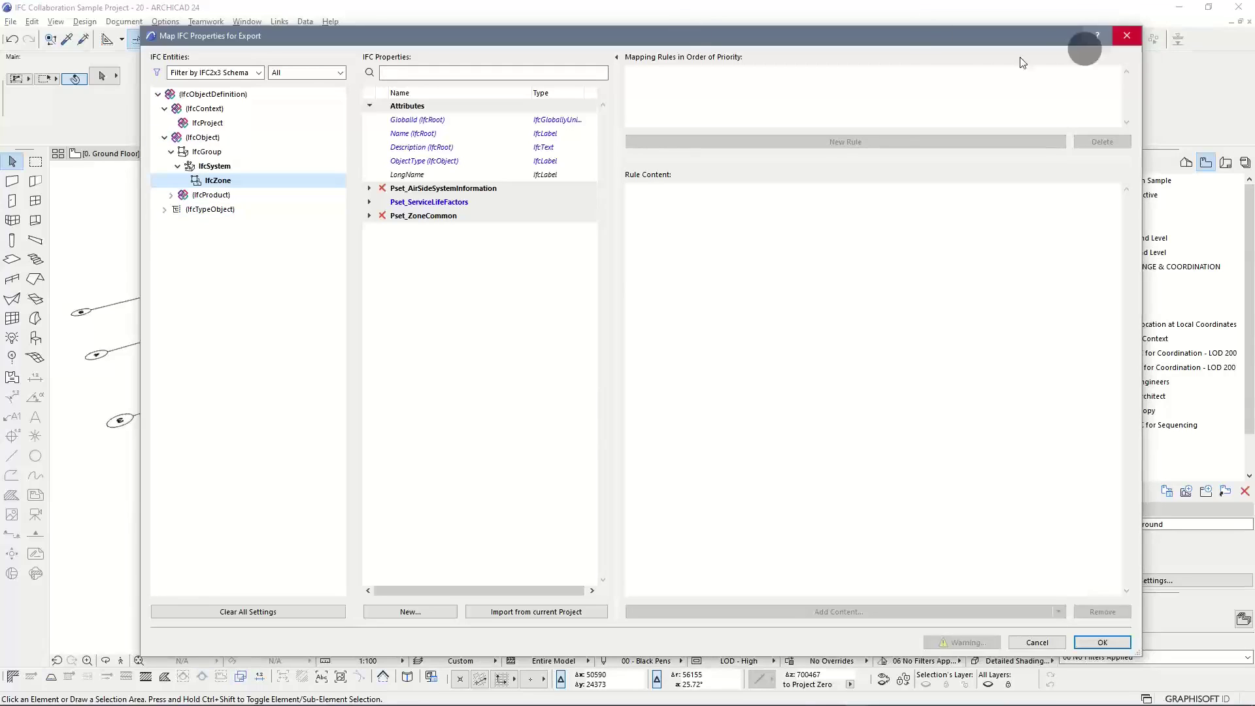
drag(913, 37, 922, 34)
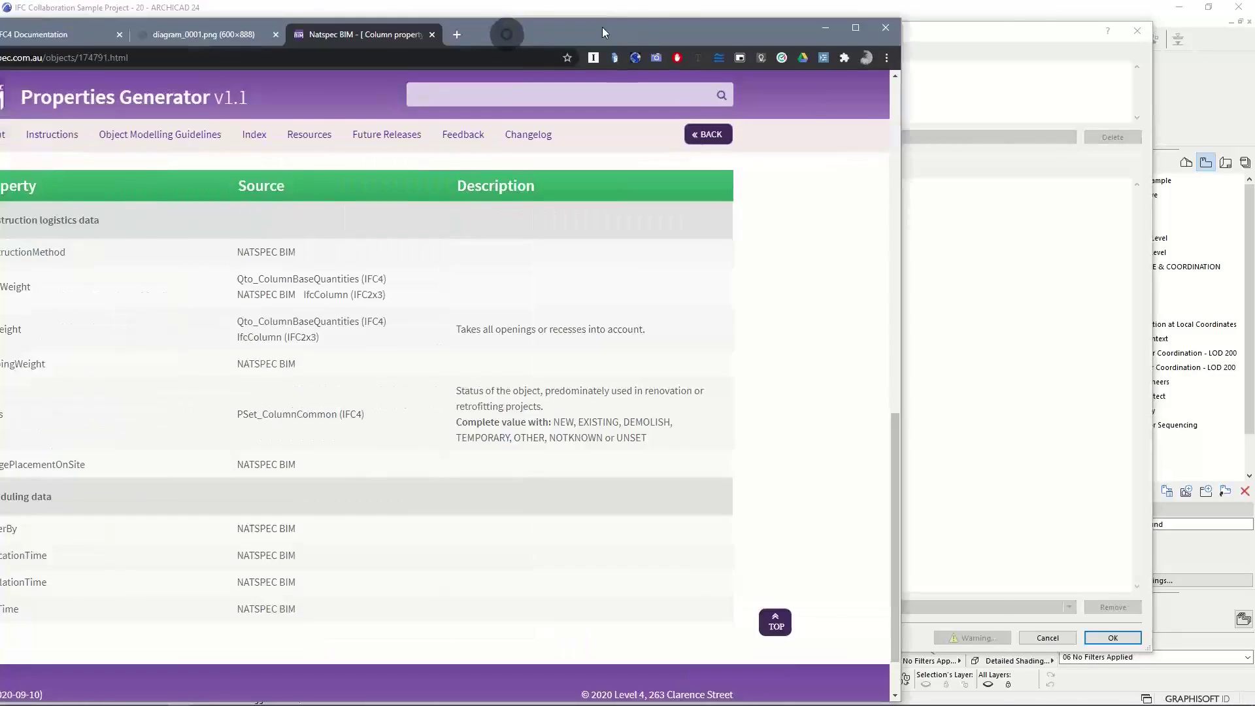
Step: Review the column's construction logistics and scheduling properties in the NATSPEC BIM Properties Generator page, and return to the property map
drag(602, 27, 783, 28)
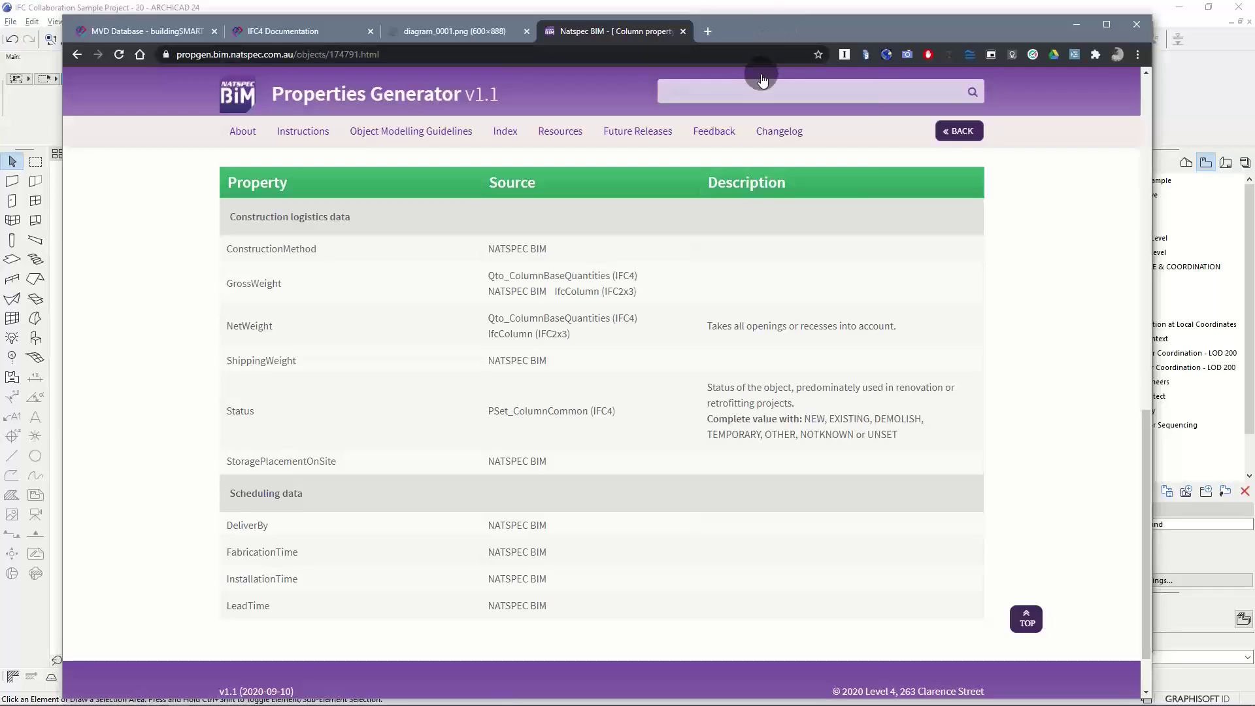
drag(1148, 431, 1131, 230)
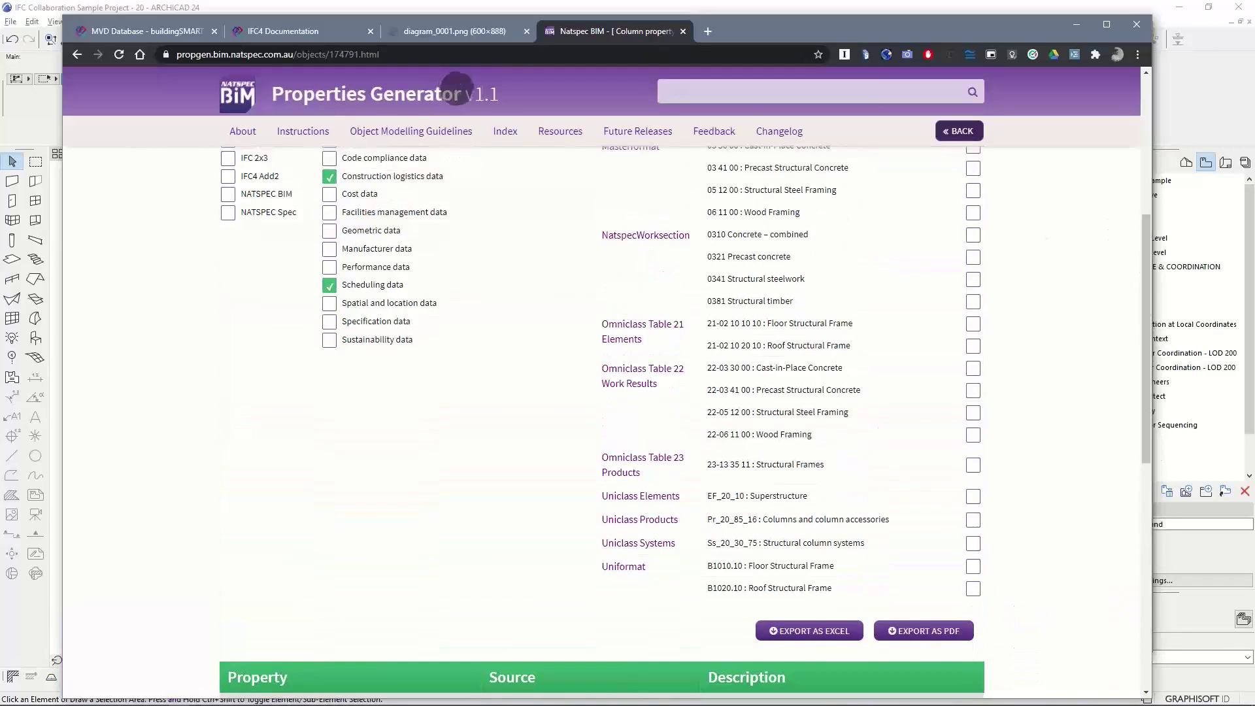
drag(1147, 309, 1141, 269)
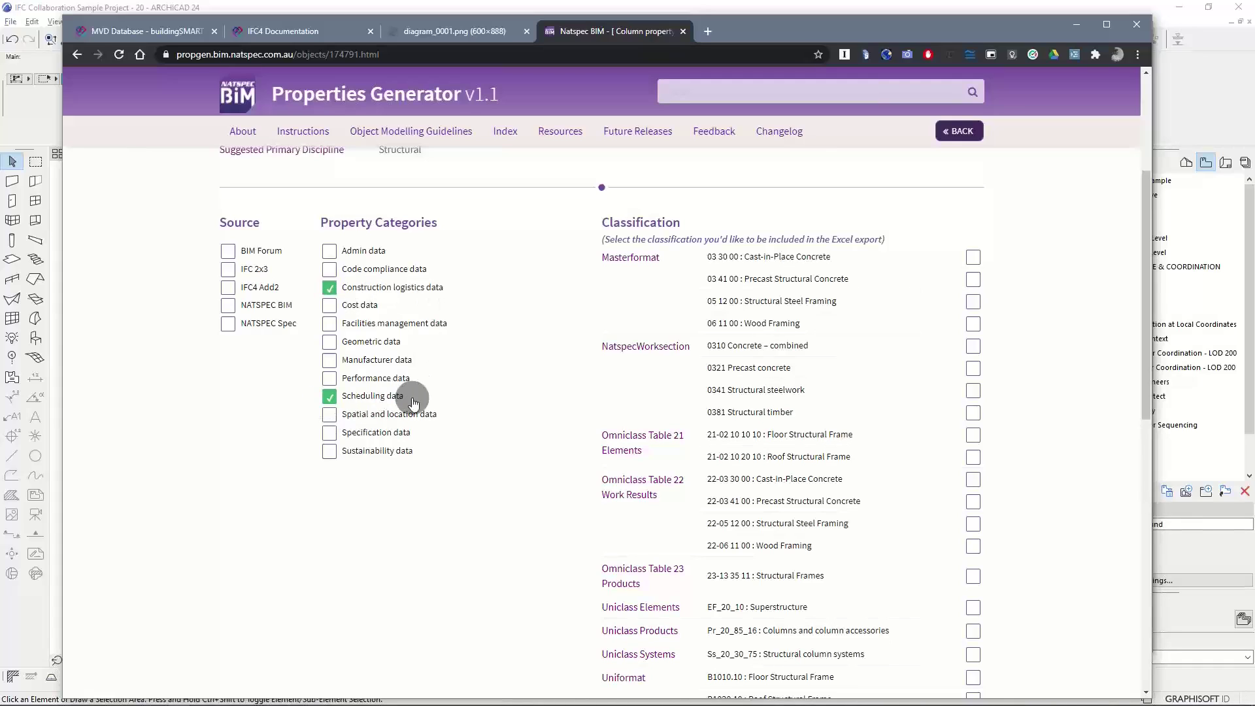
drag(1147, 303, 1122, 513)
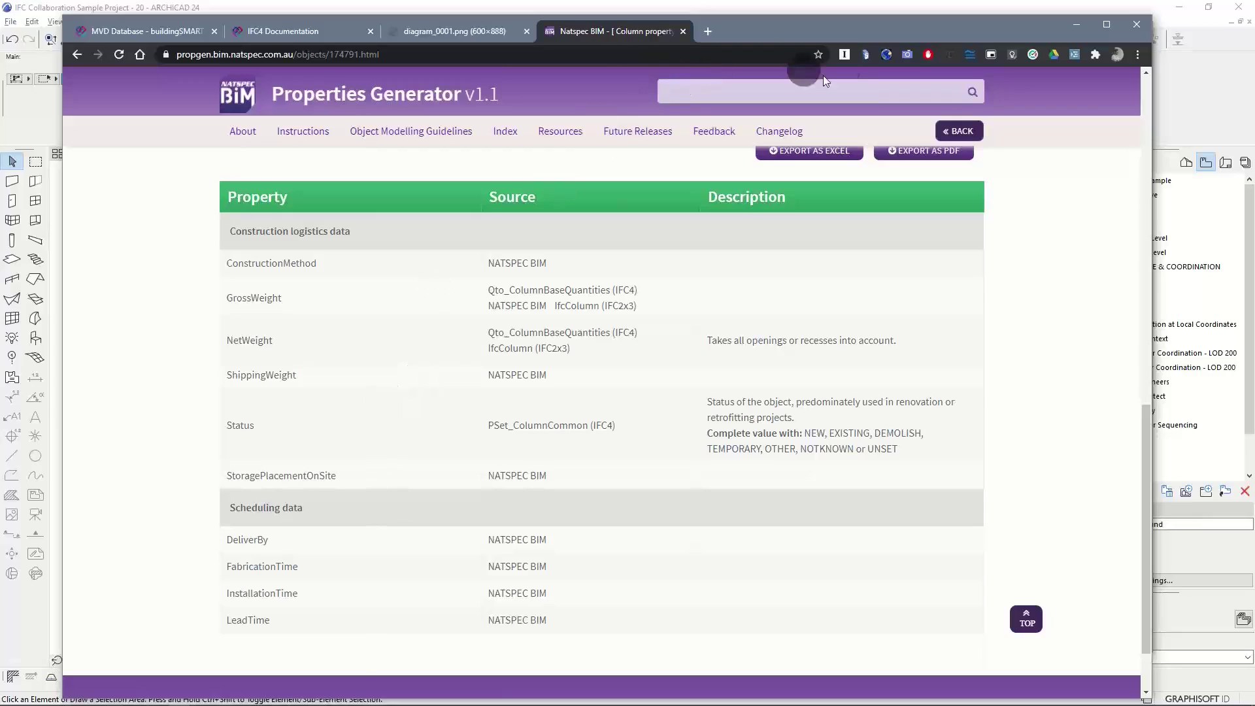
drag(880, 33, 519, 50)
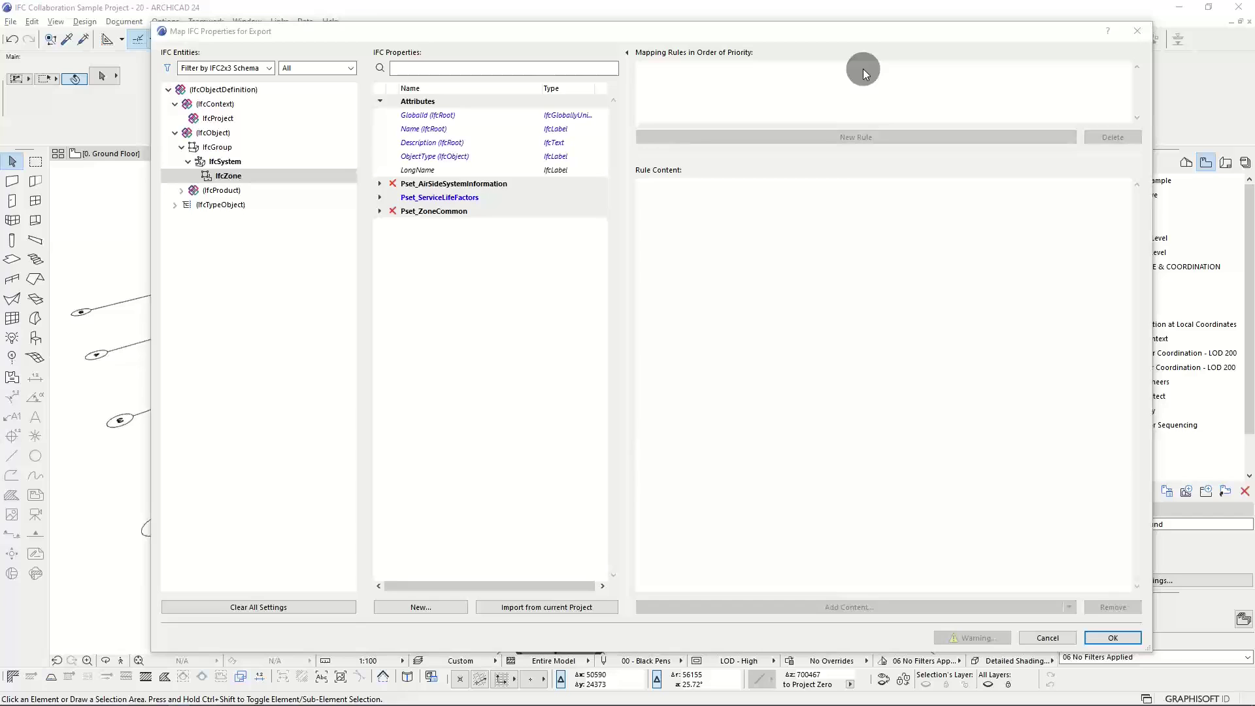
Step: Confirm the property mapping preset and close the IFC Translators settings with the changes accepted
click(1124, 643)
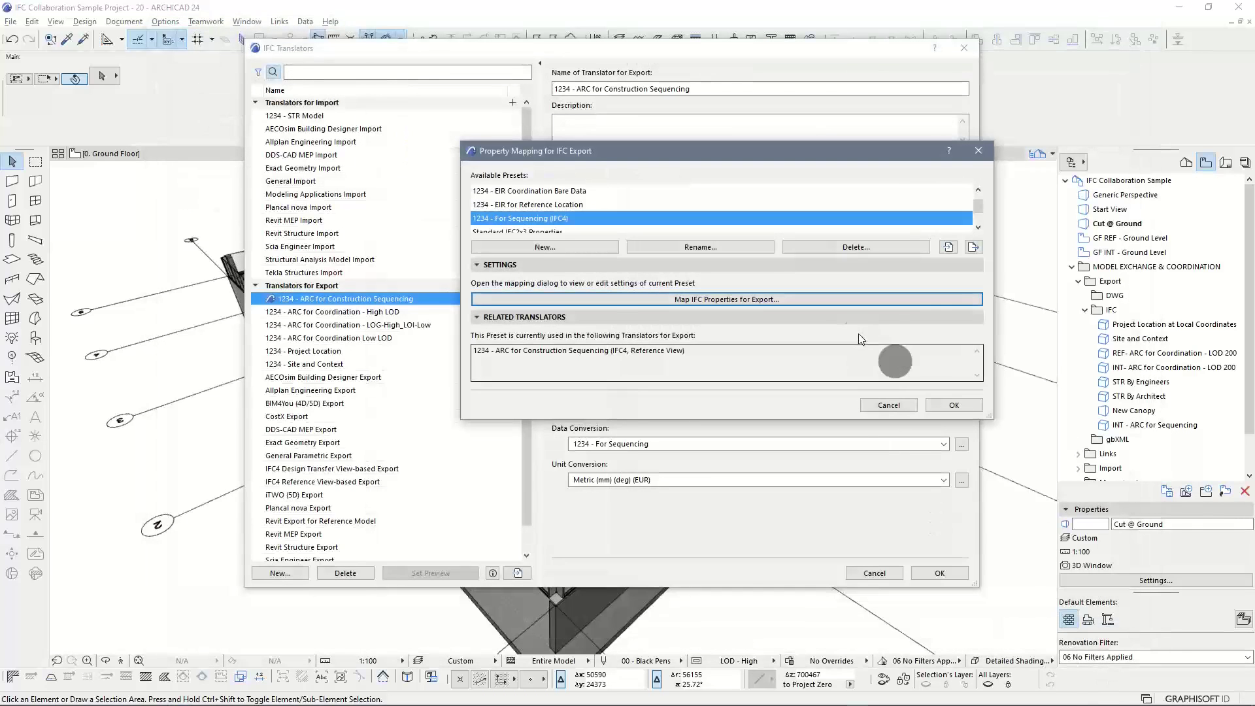
click(954, 405)
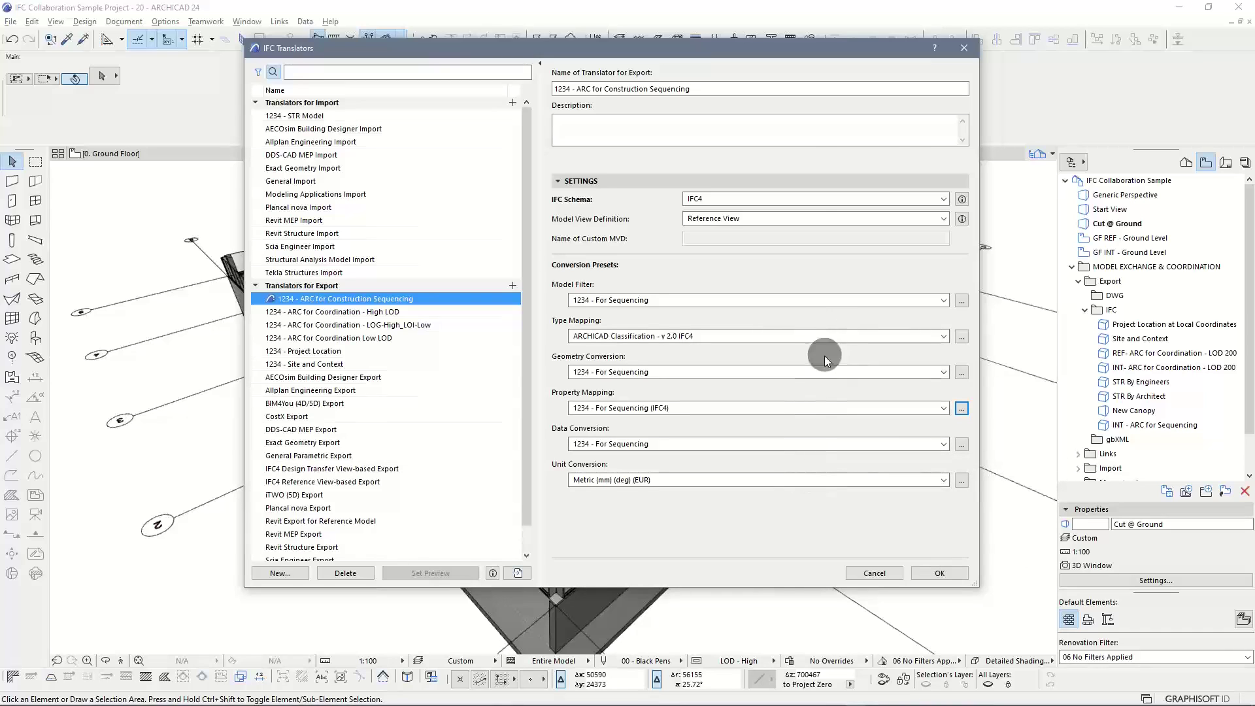
click(939, 573)
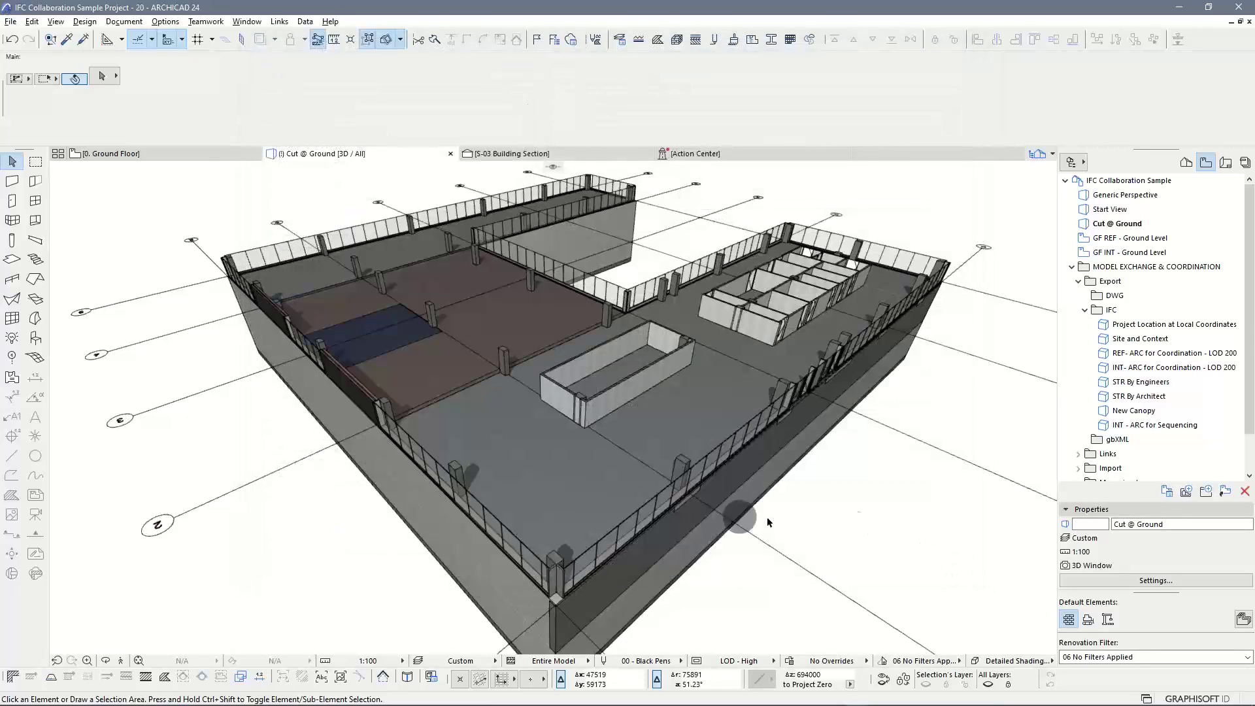
Step: Select the front curtain wall and the front room's long partition wall in turn to inspect them, and clear the selection
scroll(650, 522, up, 5)
click(647, 505)
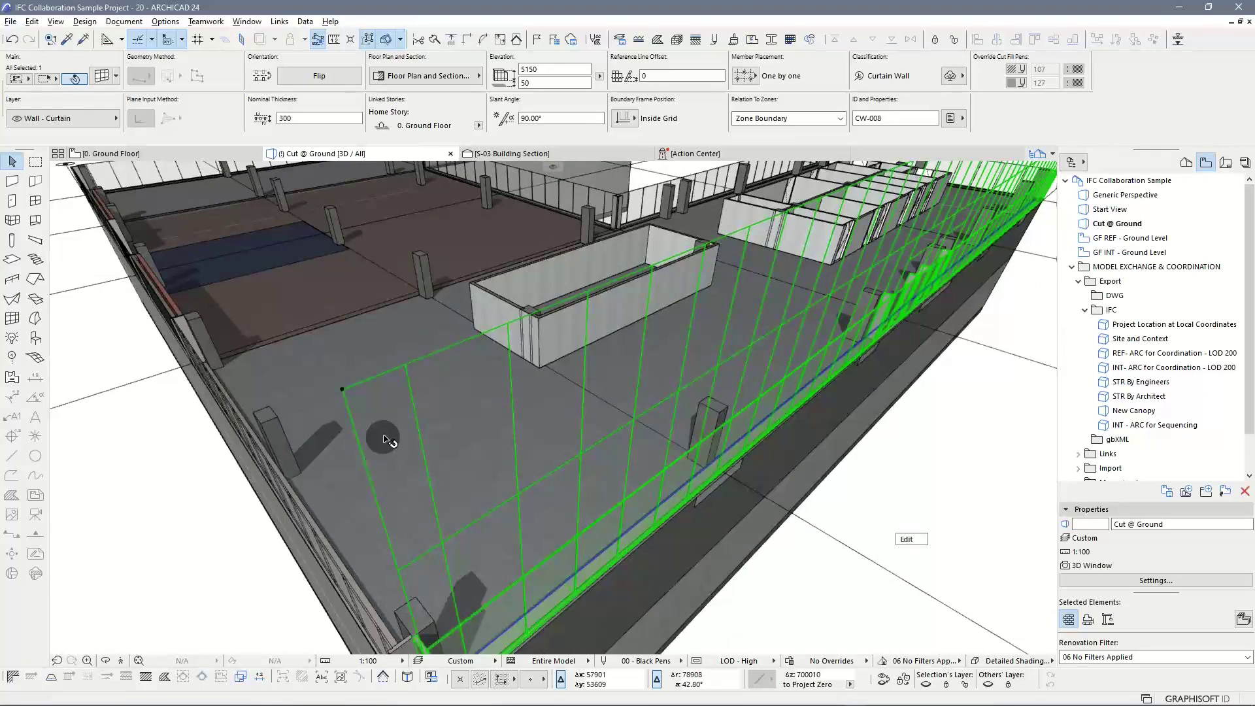
click(944, 464)
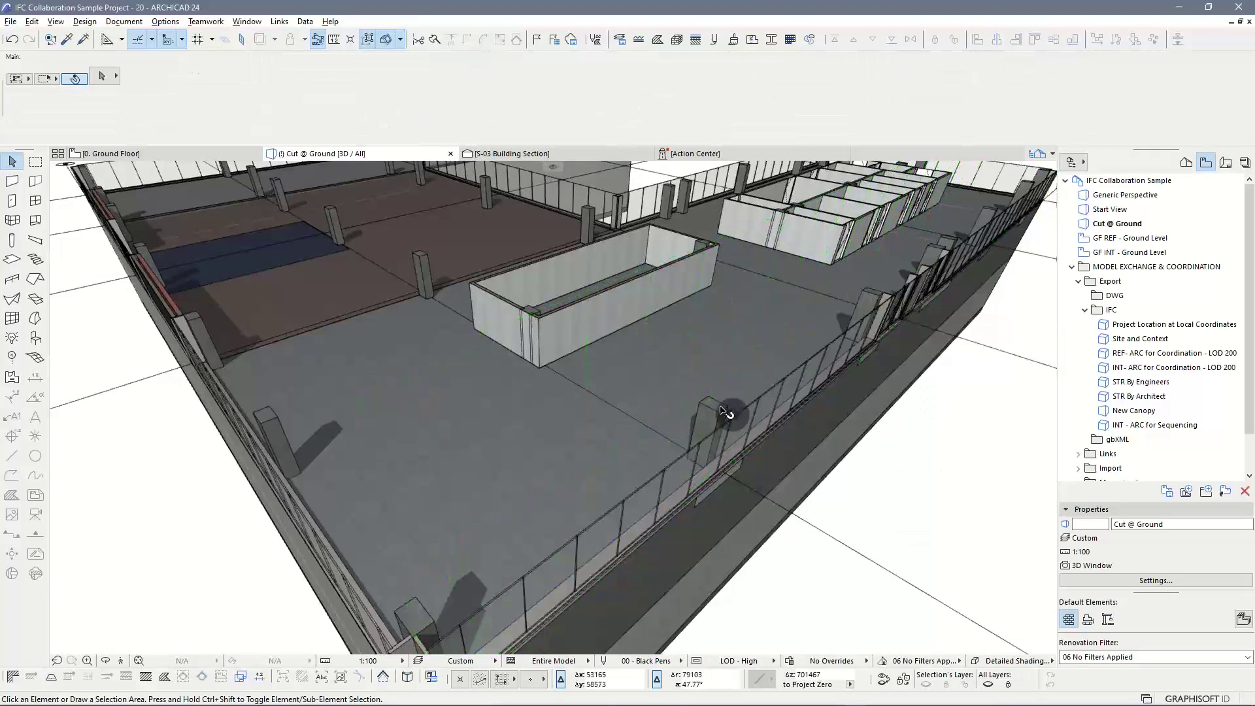
click(579, 314)
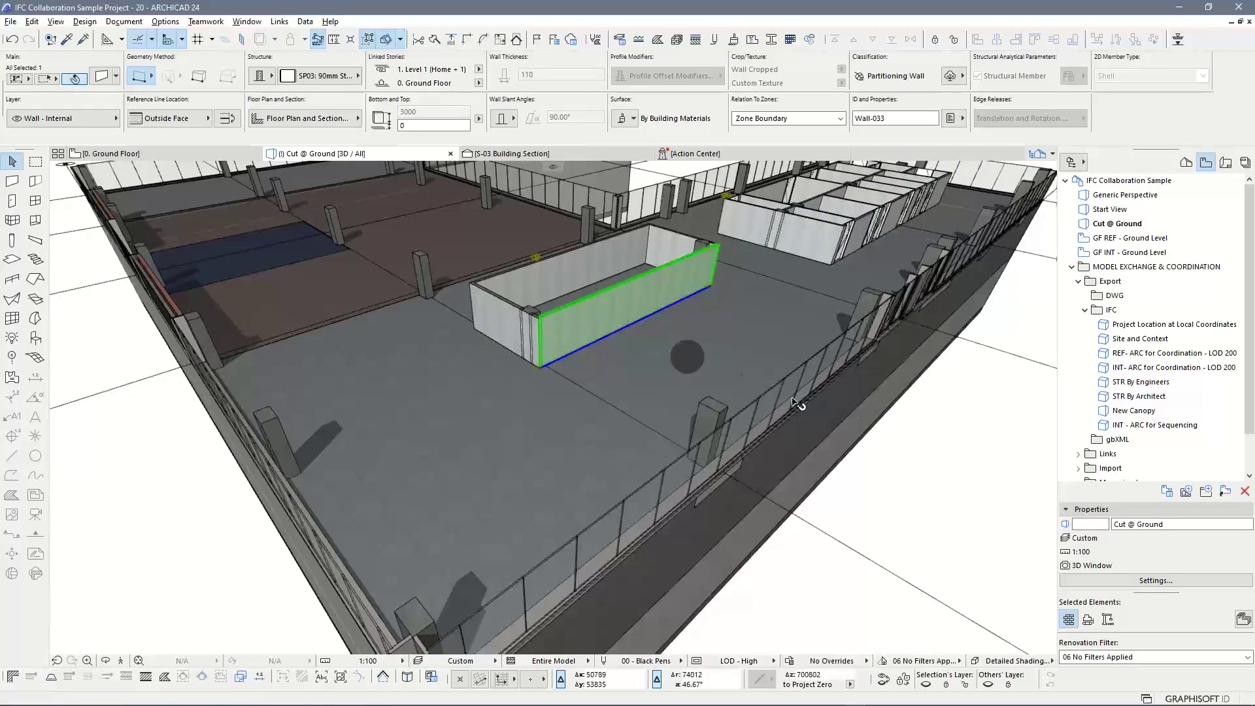
click(971, 472)
Step: Select the separate Tile - Floor slabs of the ground level one after another to examine how the flooring is divided, and clear the selection
scroll(800, 415, down, 2)
middle_drag(791, 412, 730, 447)
scroll(706, 437, down, 1)
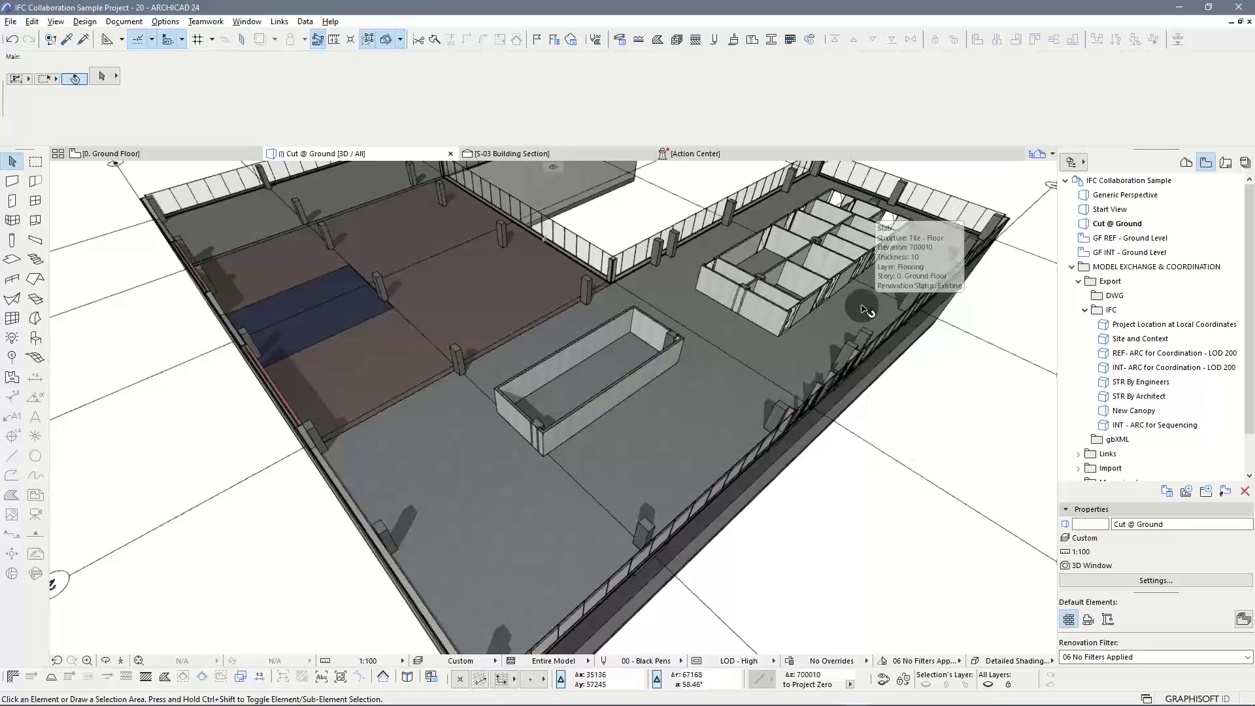
click(866, 310)
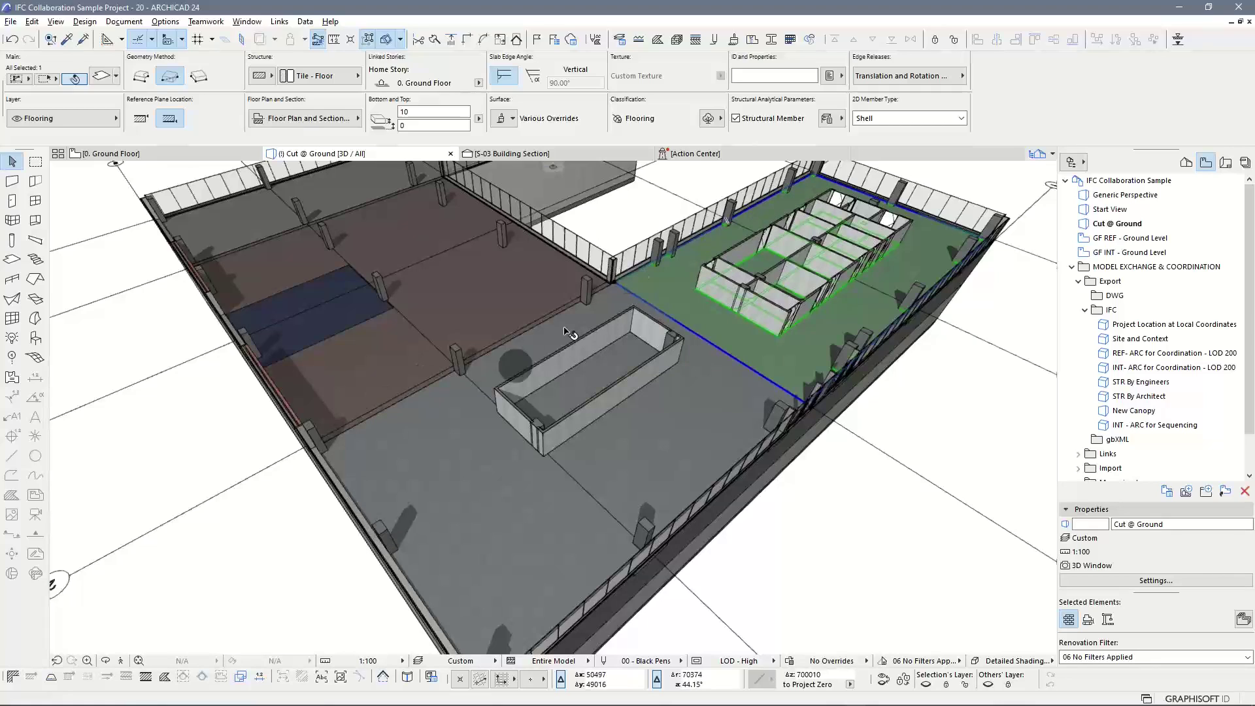
click(543, 507)
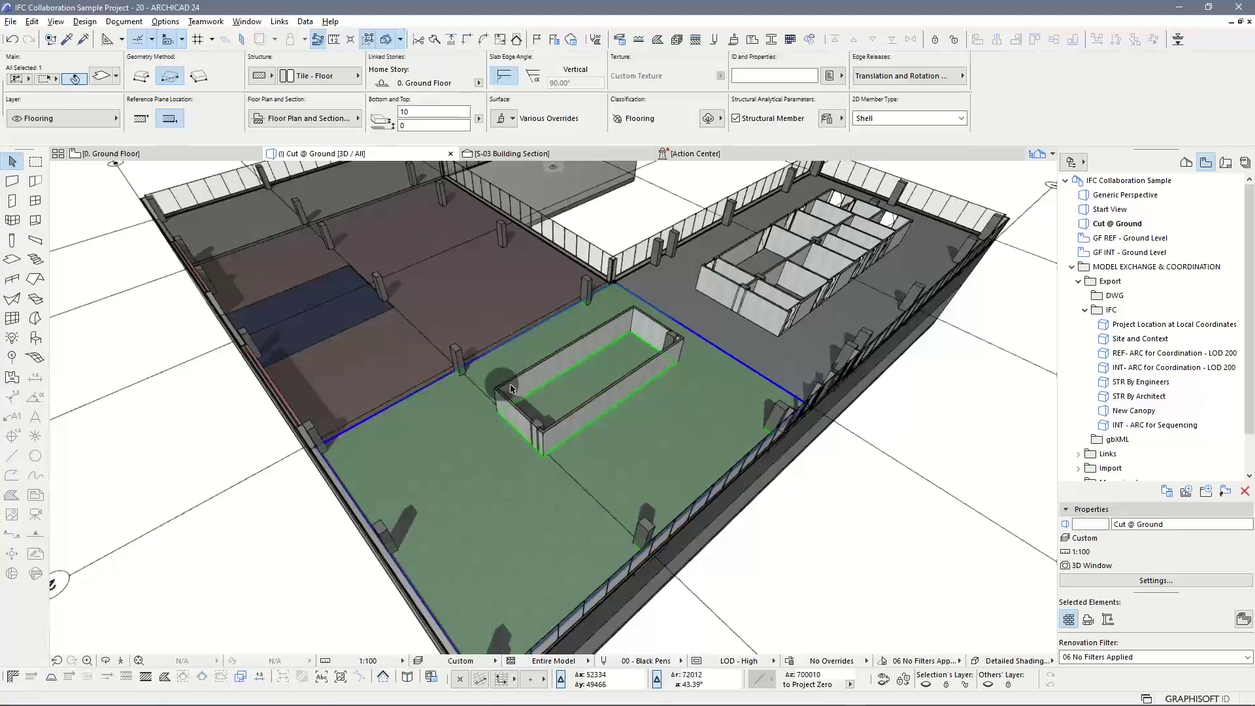
shift+middle_drag(511, 388, 517, 308)
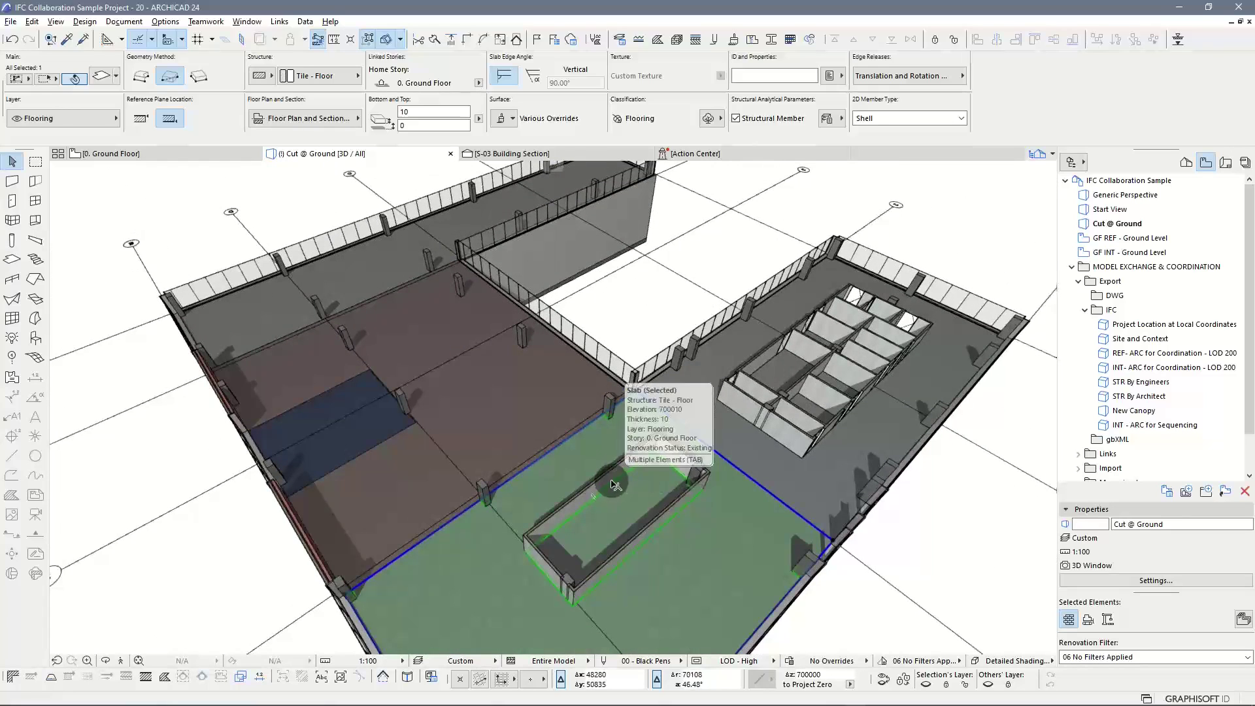
click(371, 281)
click(482, 223)
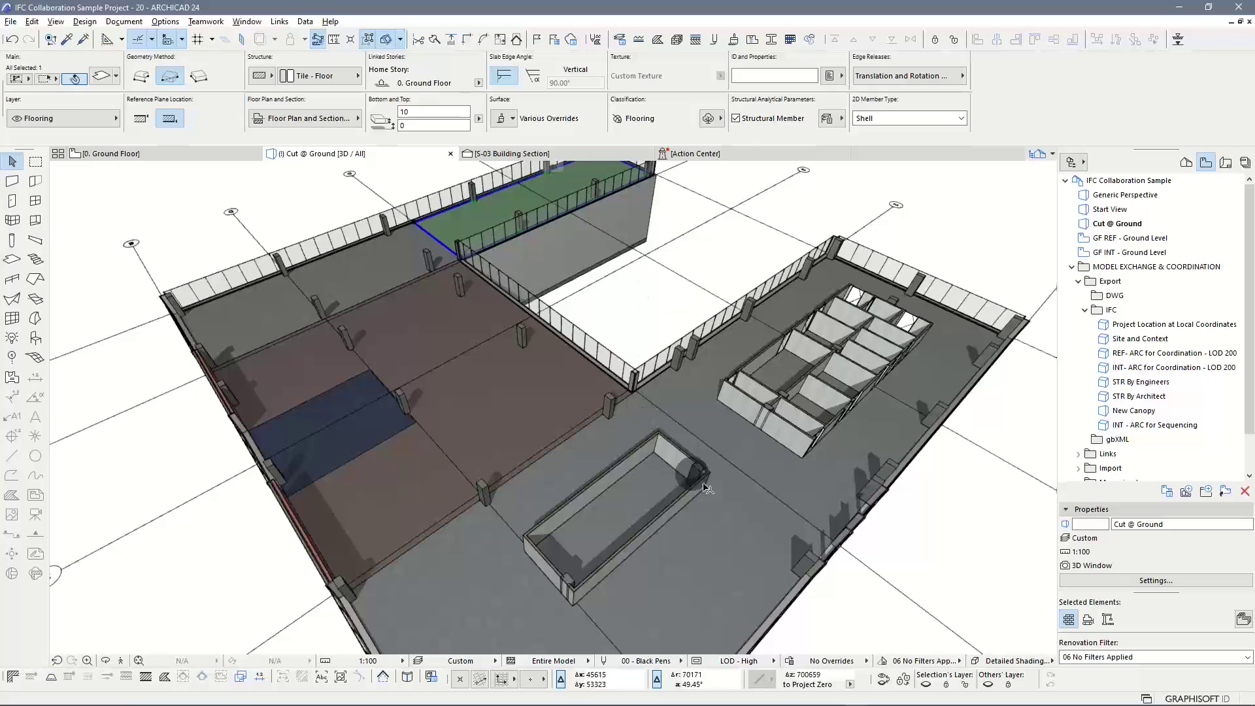
shift+middle_drag(712, 493, 682, 424)
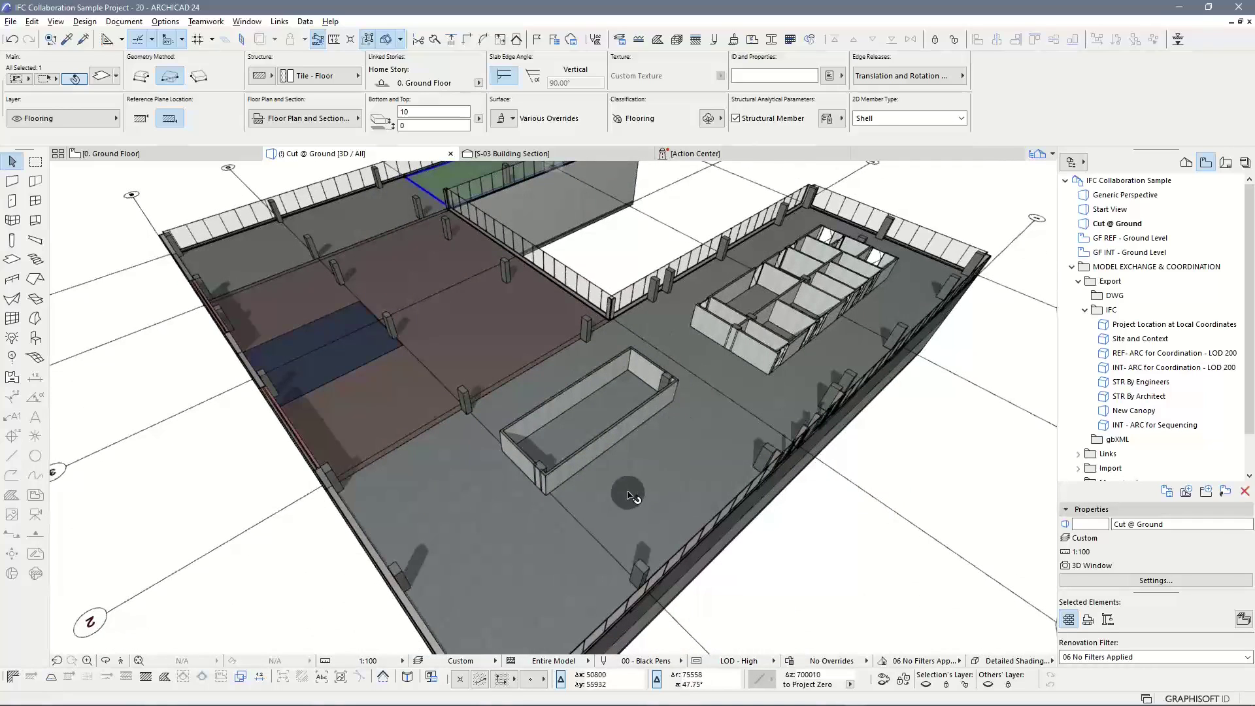
shift+middle_drag(662, 495, 727, 417)
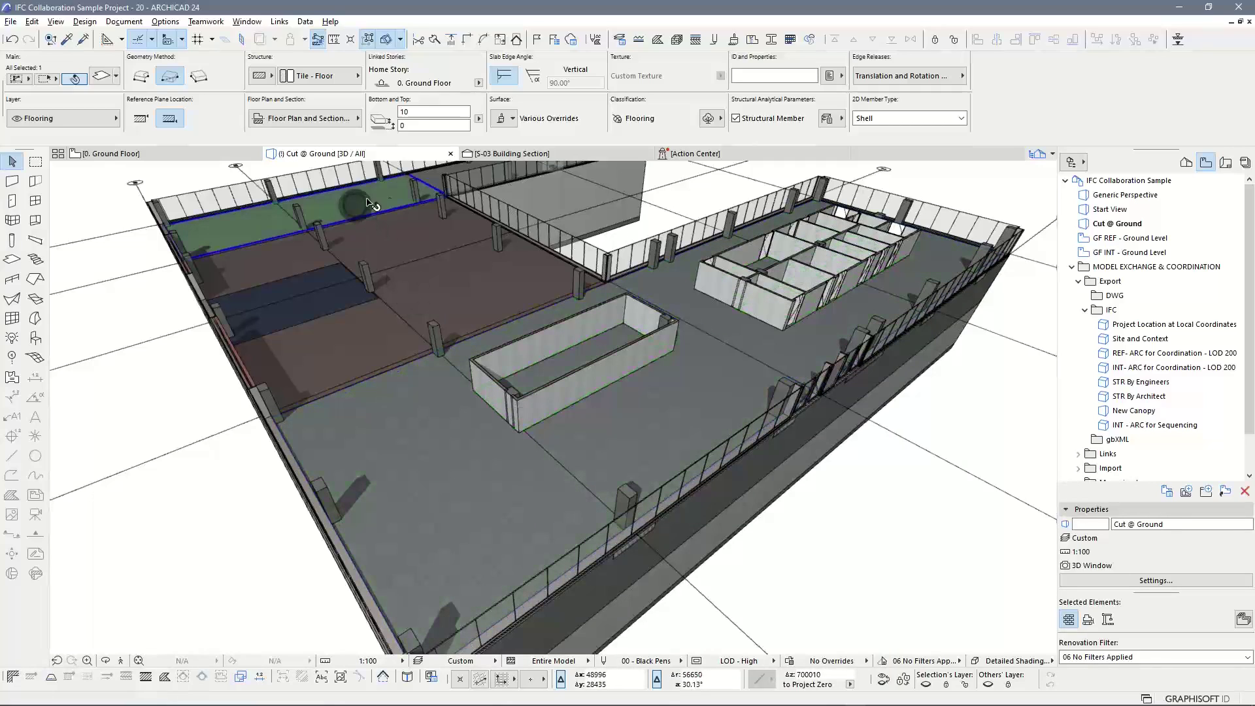
click(909, 533)
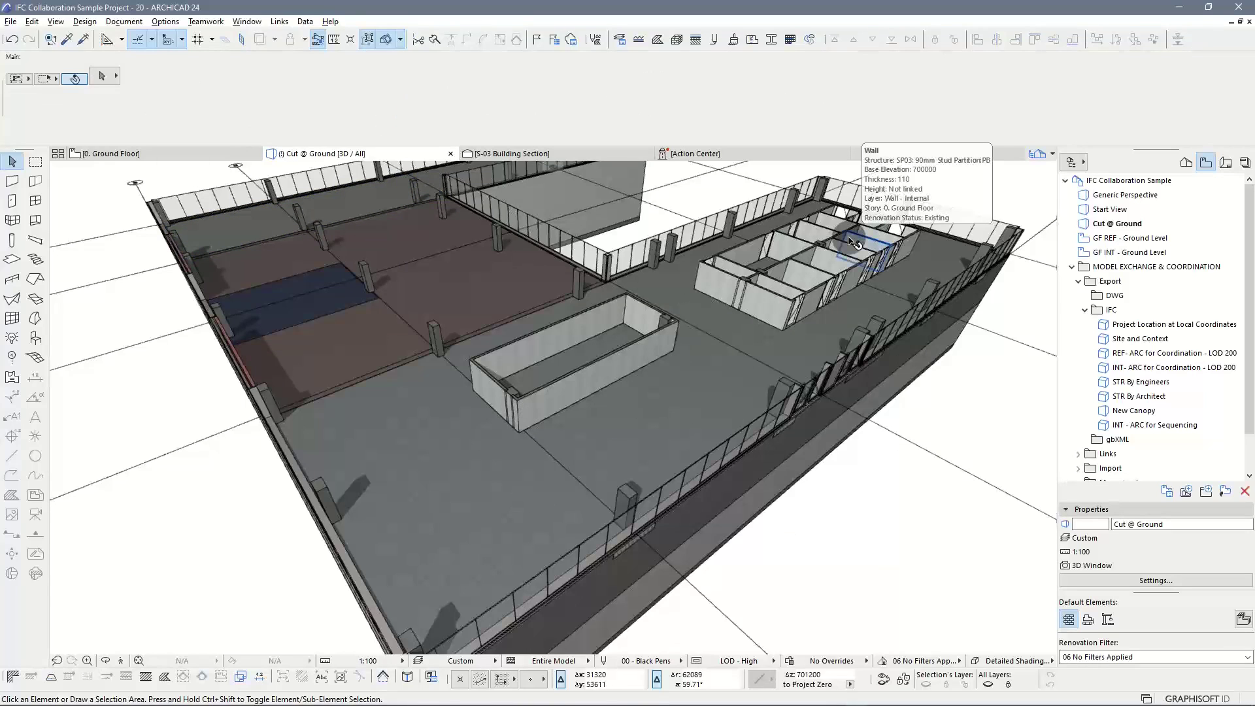
Step: Open the IFC Model Export publisher set and display its 1234_ INT - ARC for Sequencing_R06 item in 3D
scroll(678, 275, down, 3)
shift+middle_drag(678, 274, 627, 246)
shift+middle_drag(757, 247, 721, 255)
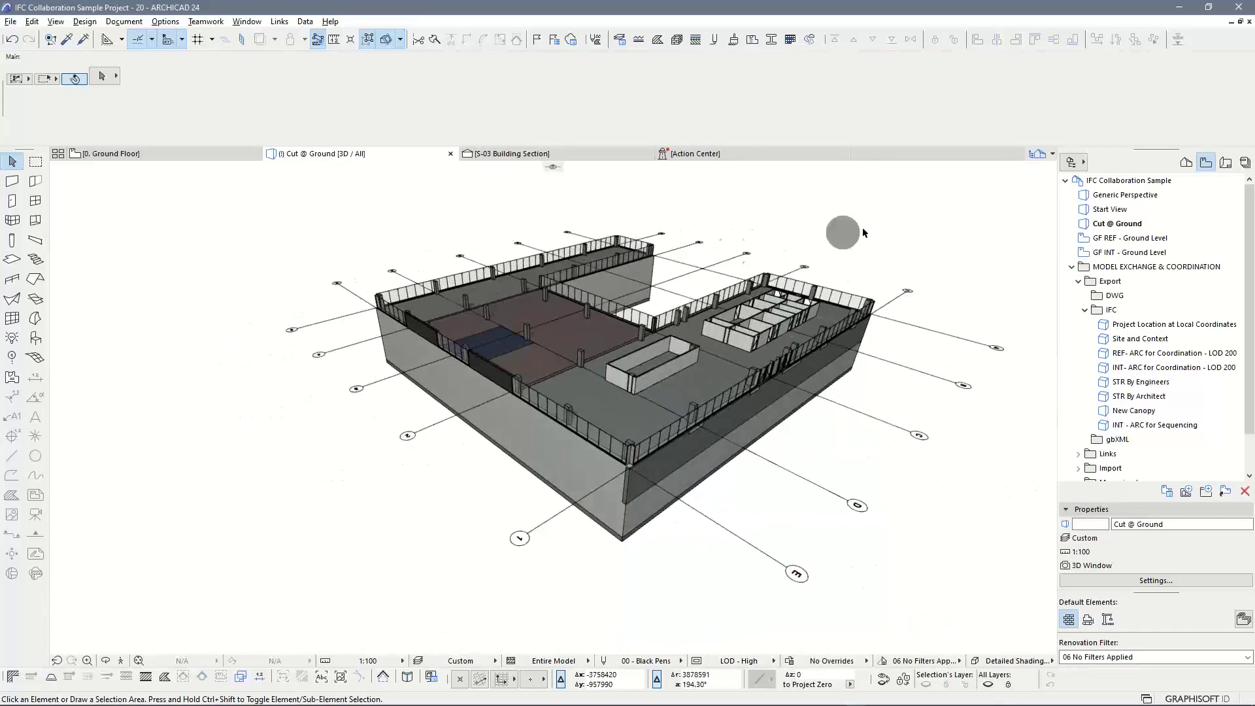
click(1244, 162)
click(1104, 313)
drag(1137, 315, 1093, 319)
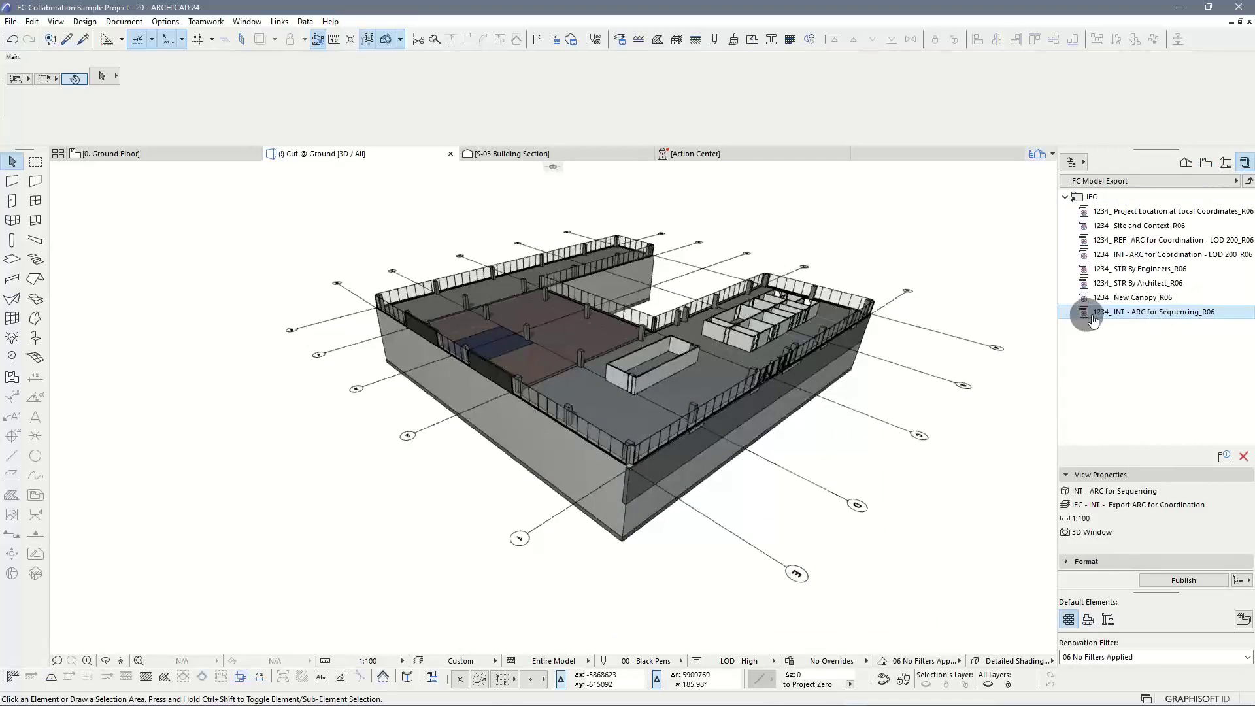
double_click(1148, 316)
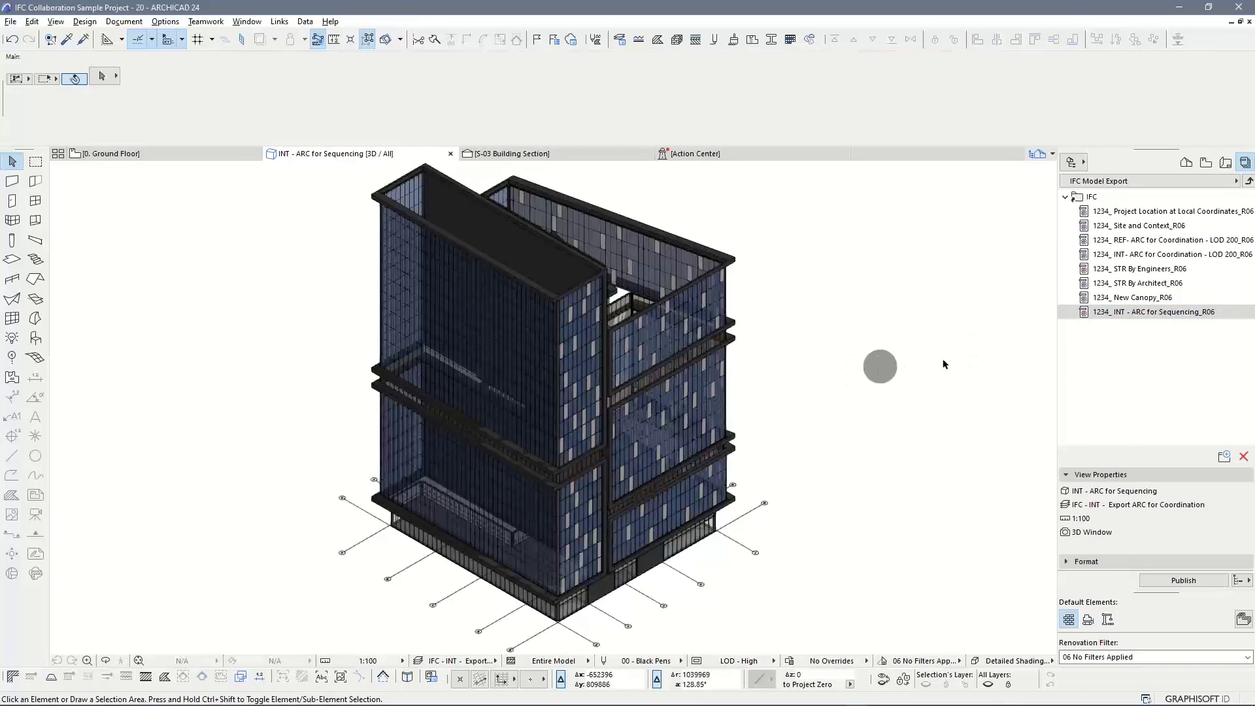
Step: Switch to Solibri Office with the exported 1234_ INT - ARC for Sequencing_R06 model
drag(1126, 318, 118, 515)
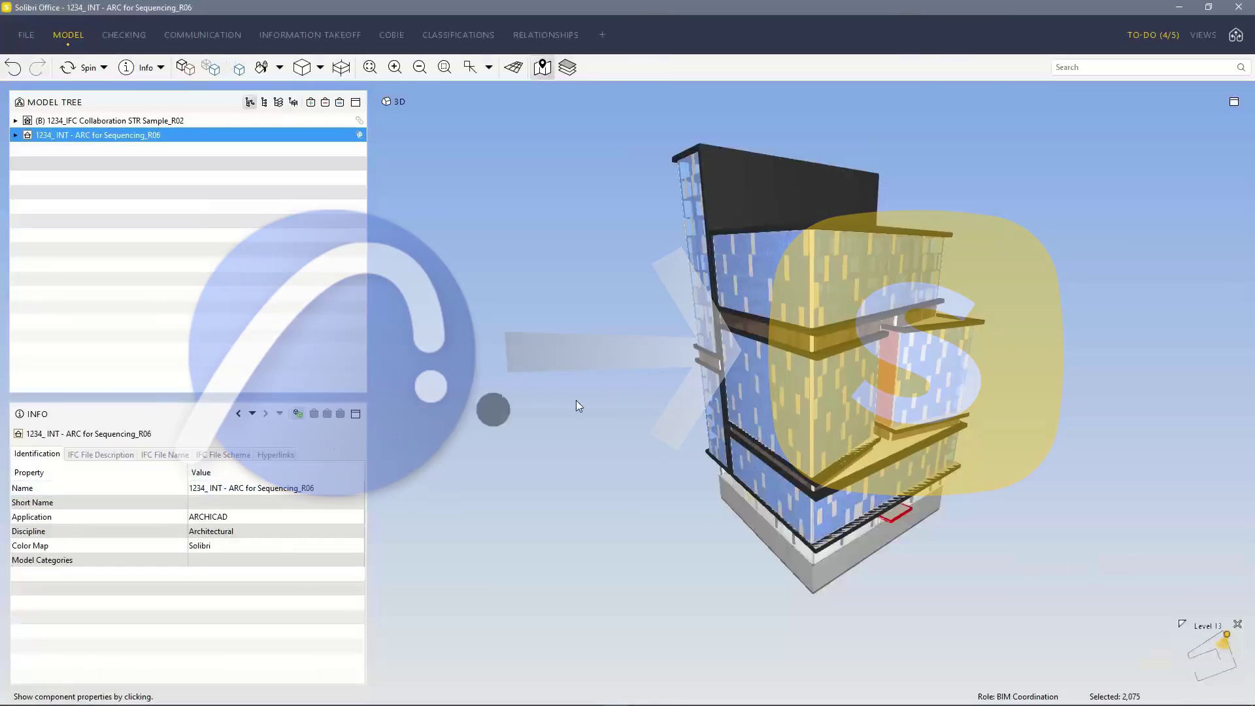
click(1037, 371)
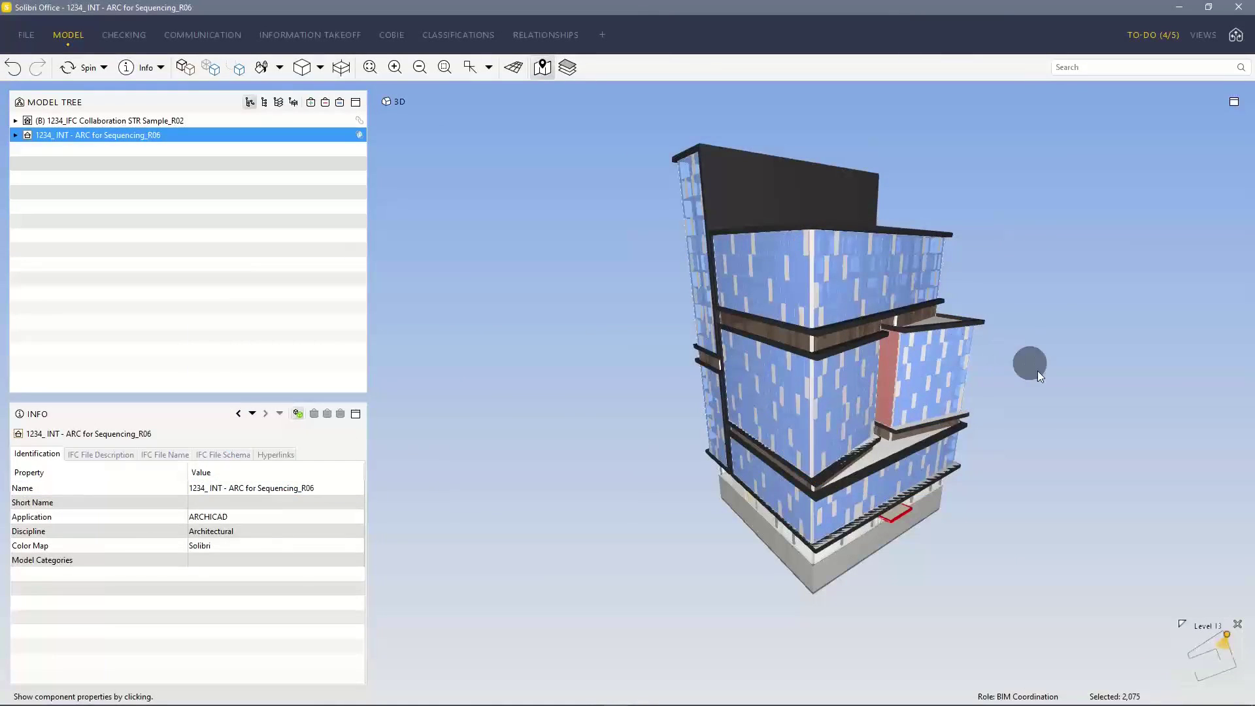
Step: Select the two ground-floor curtain walls CW-007 and CW-008 at the building corner in turn and review the identification properties of CW-008
drag(1032, 418, 988, 313)
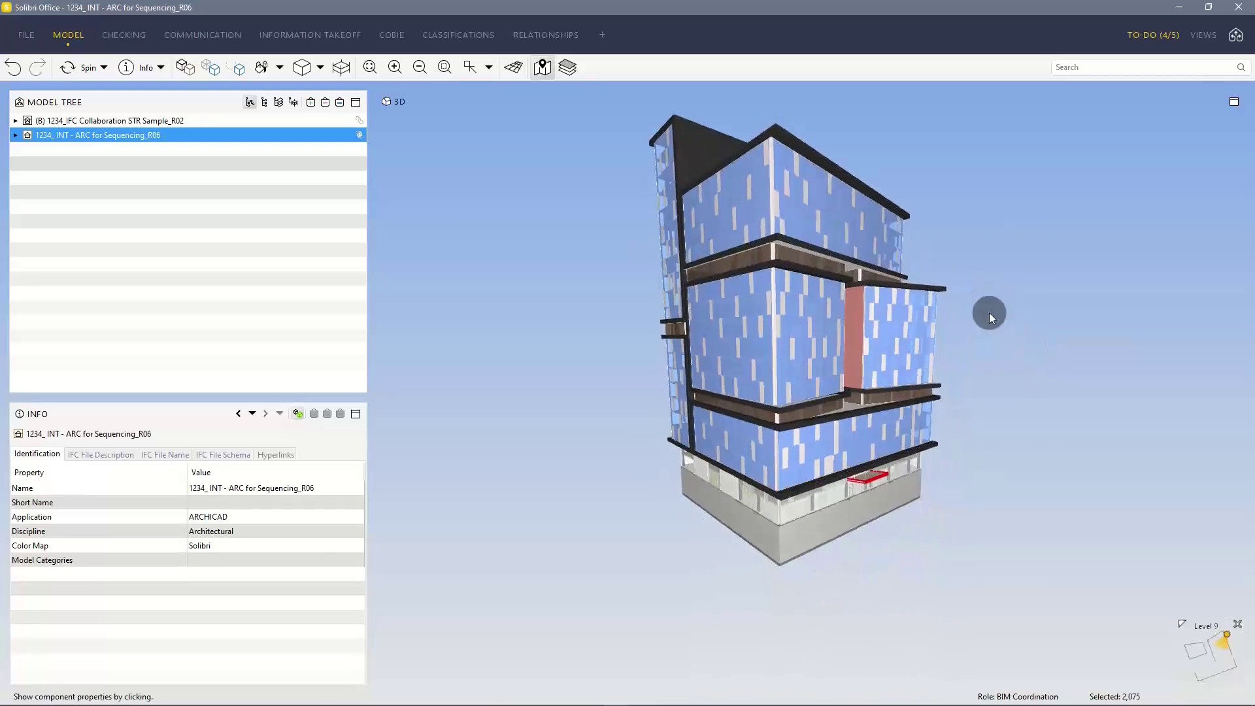
drag(807, 484, 702, 401)
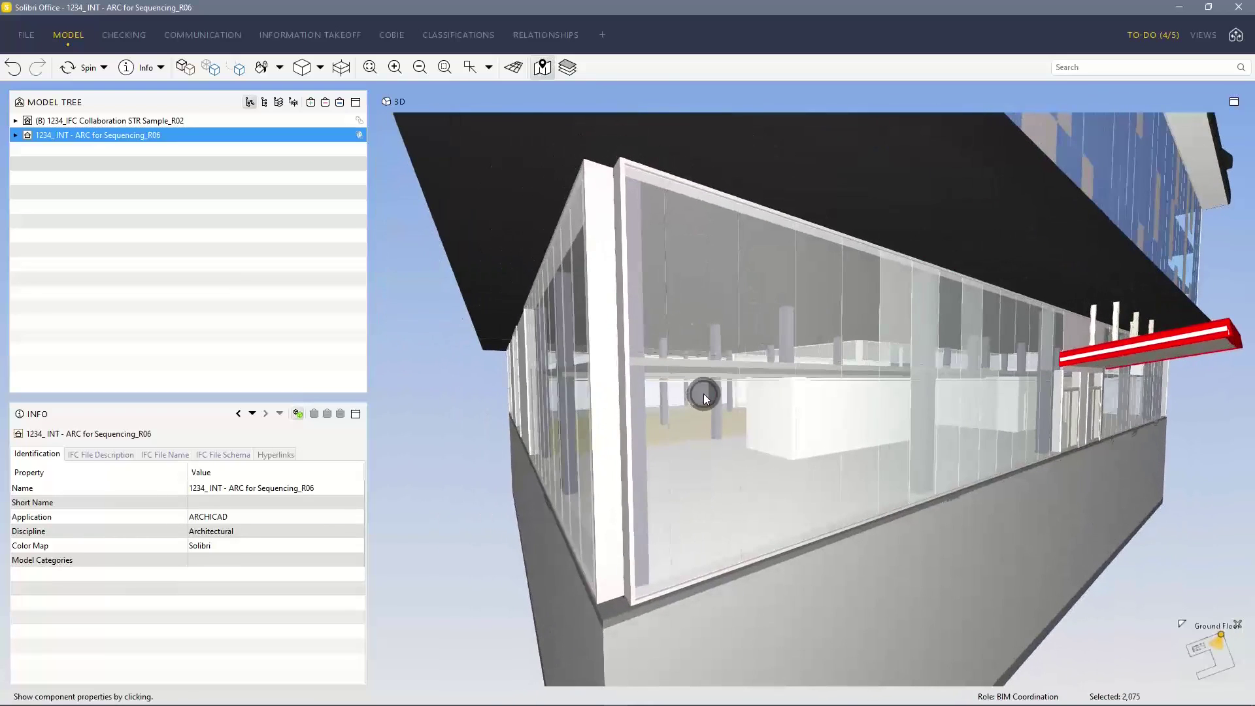
click(703, 396)
click(594, 525)
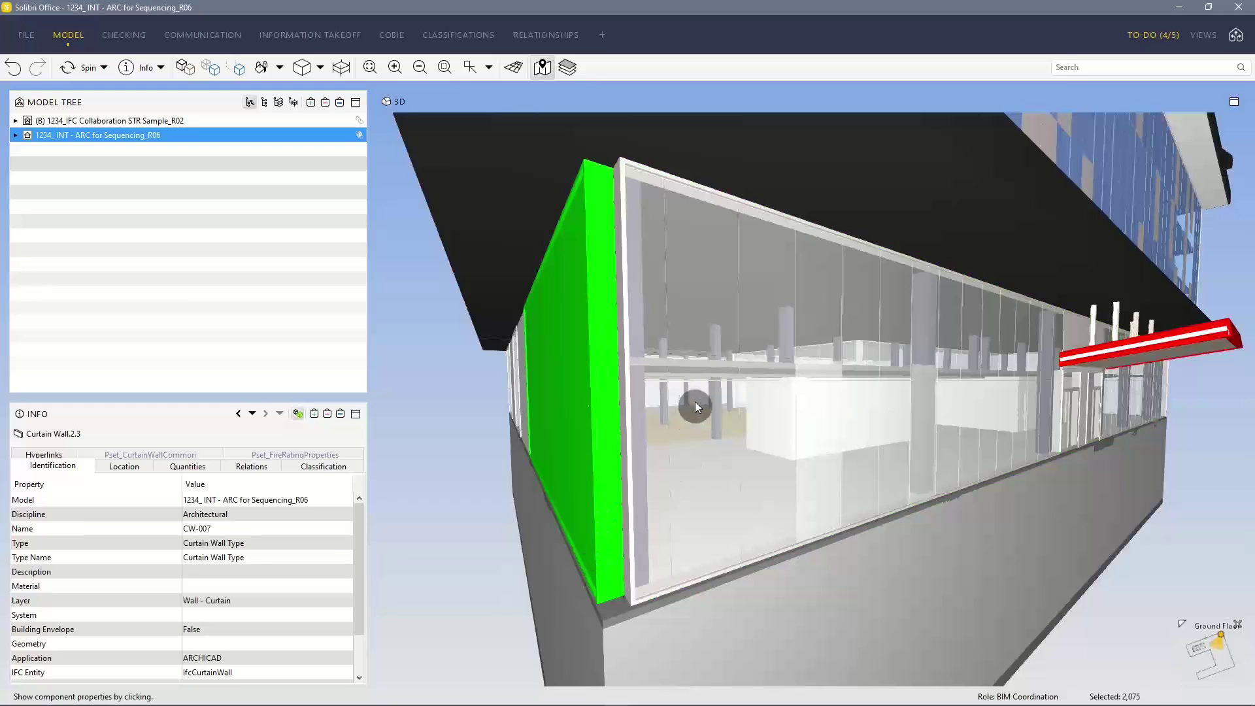
click(663, 468)
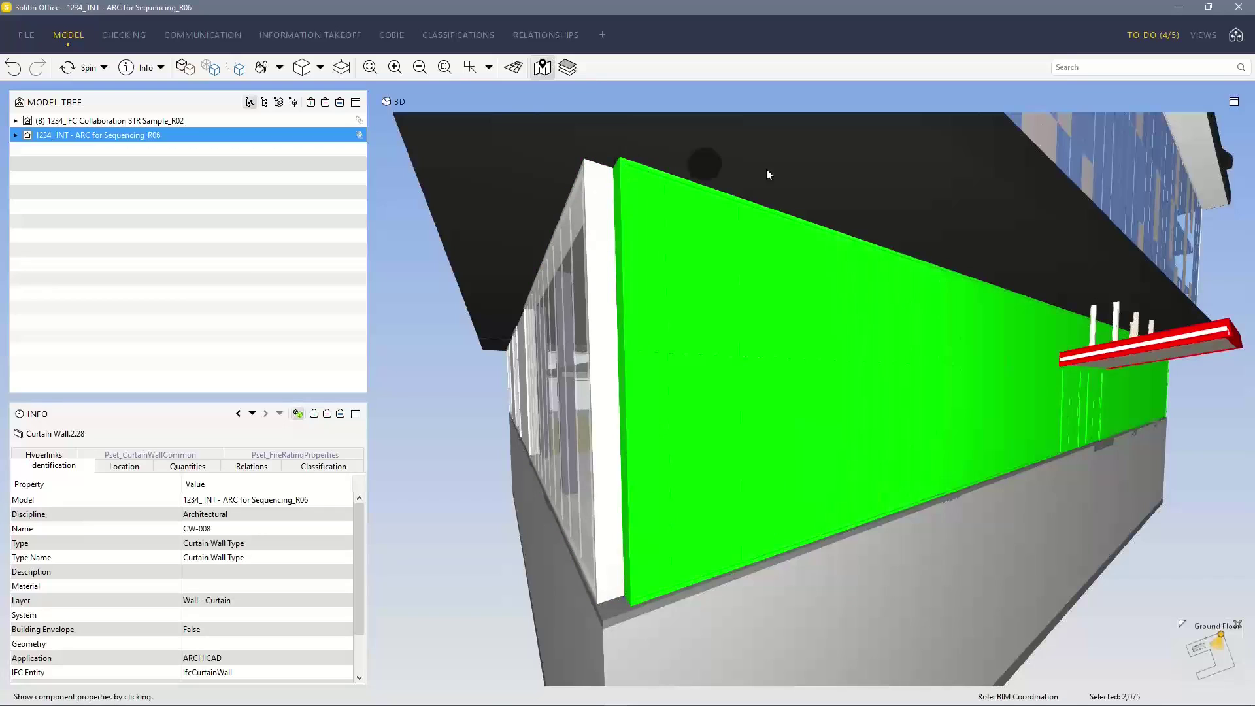
drag(790, 401, 756, 401)
drag(237, 398, 238, 318)
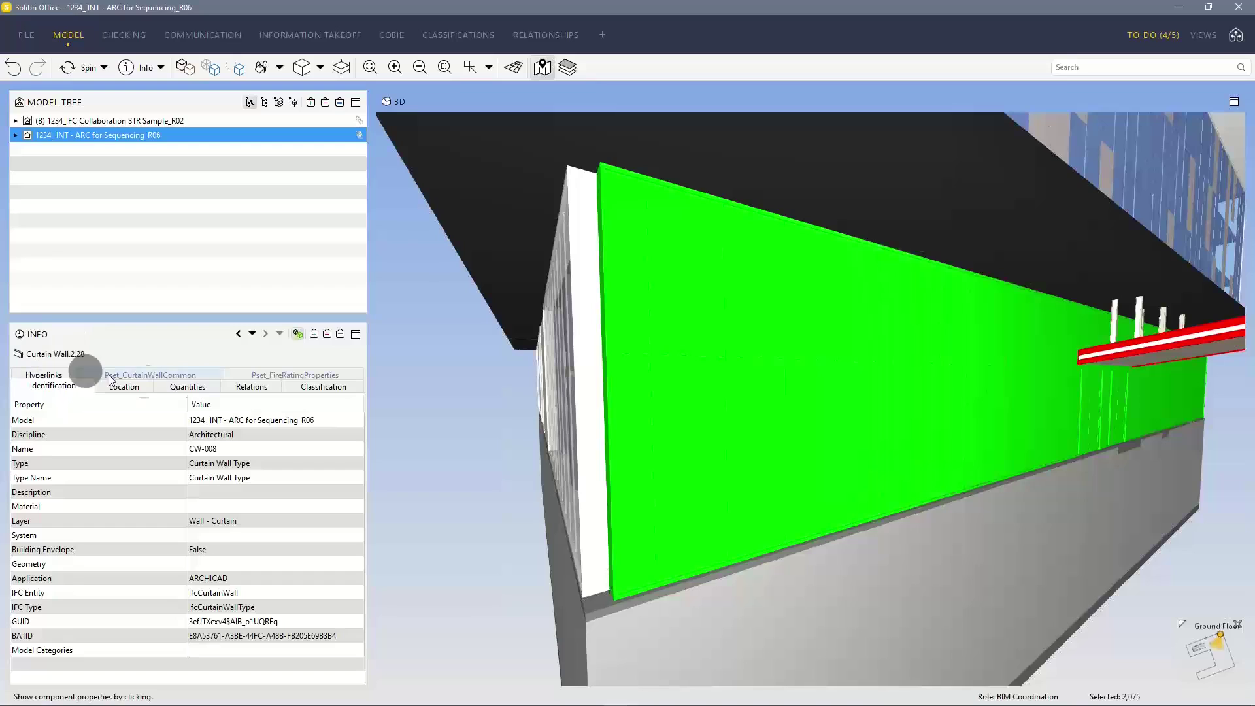
Step: Show the relations of curtain wall CW-008 and list the elements it decomposes into
click(248, 389)
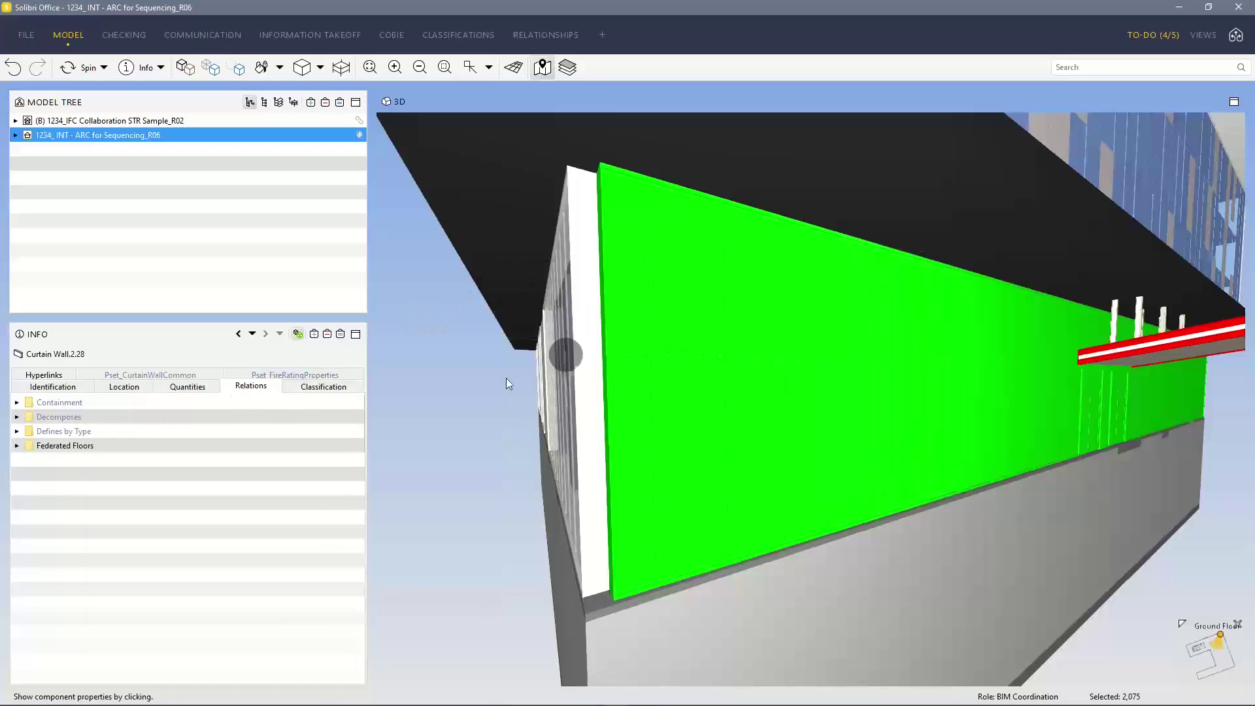
click(81, 417)
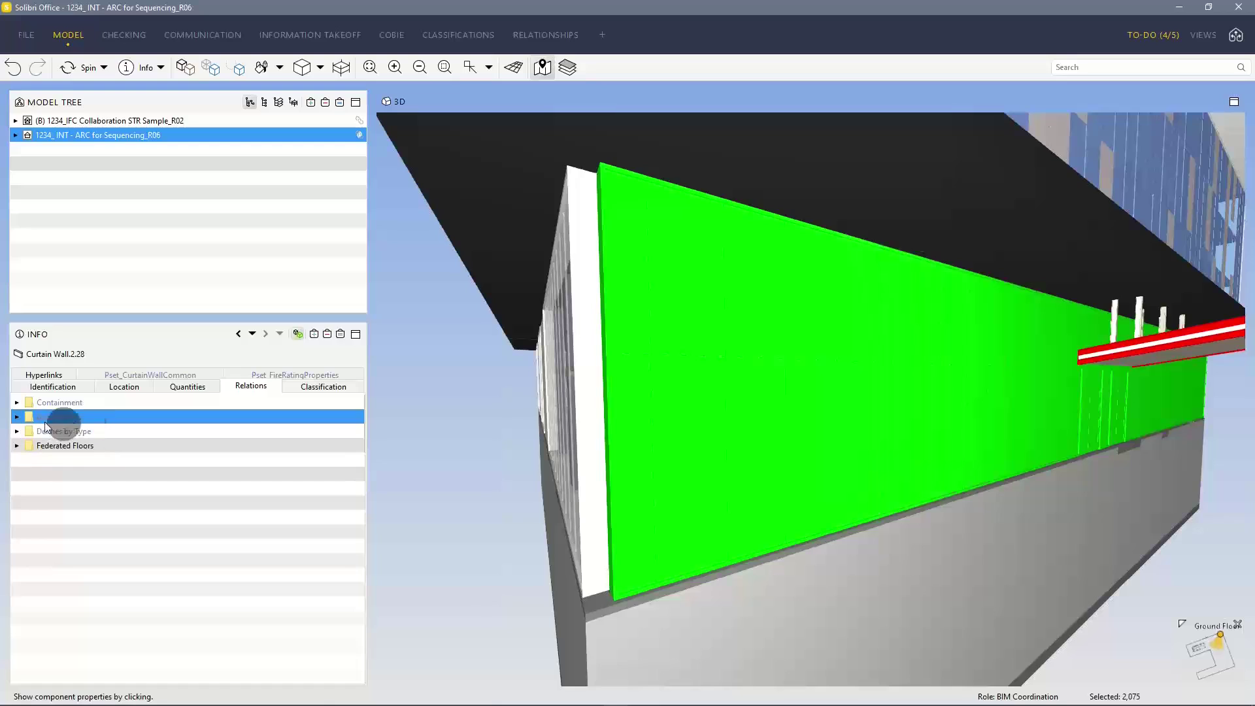
click(16, 418)
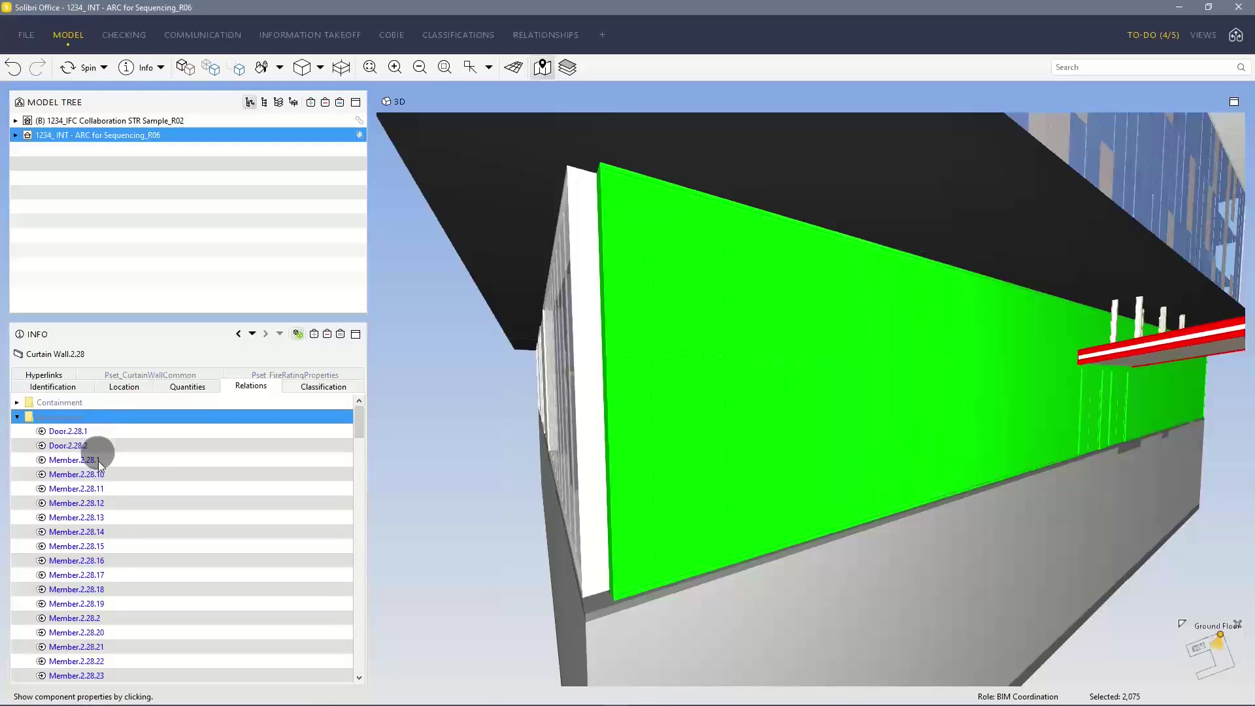
scroll(360, 432, down, 1)
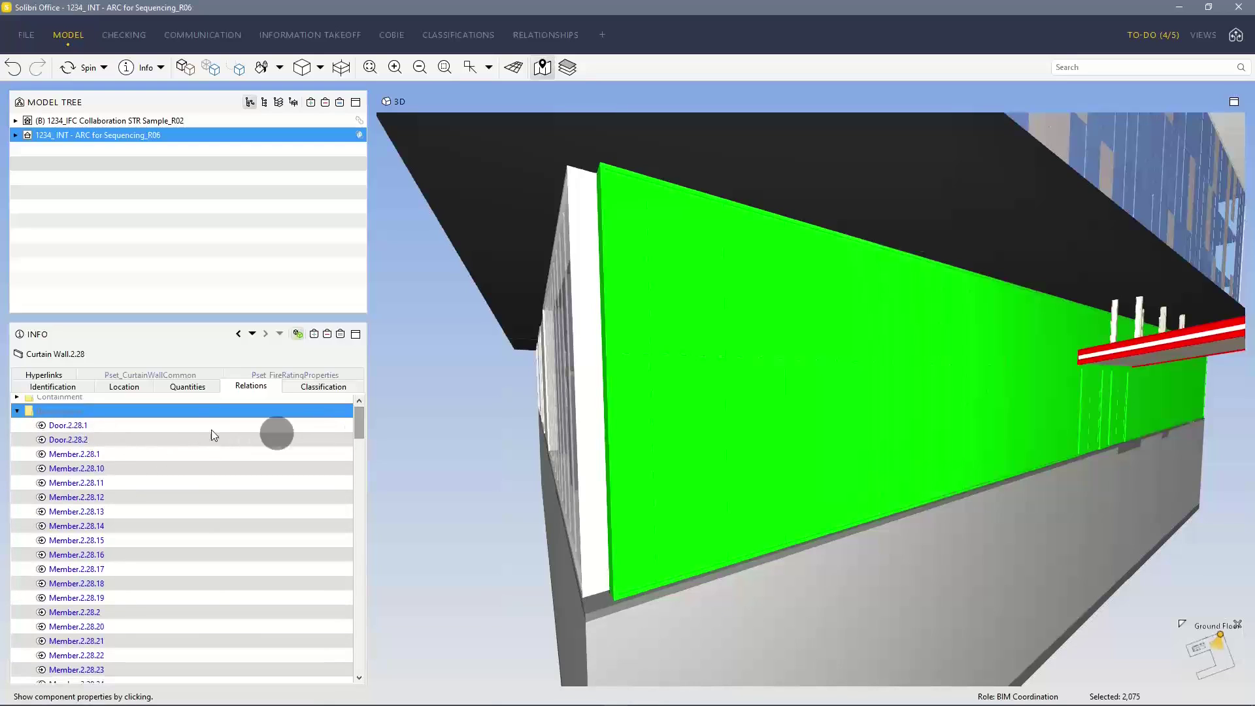
Step: Browse the door, member and plate components listed under the curtain wall's decomposition
click(119, 439)
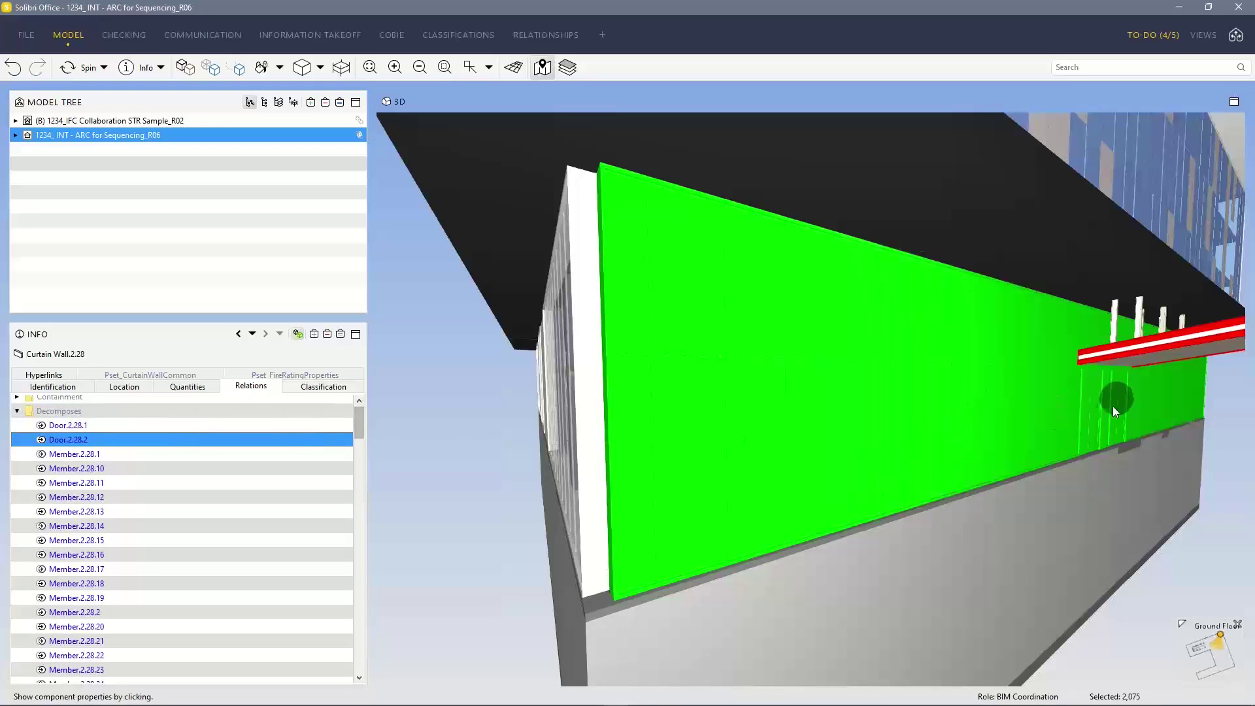
click(130, 455)
click(124, 482)
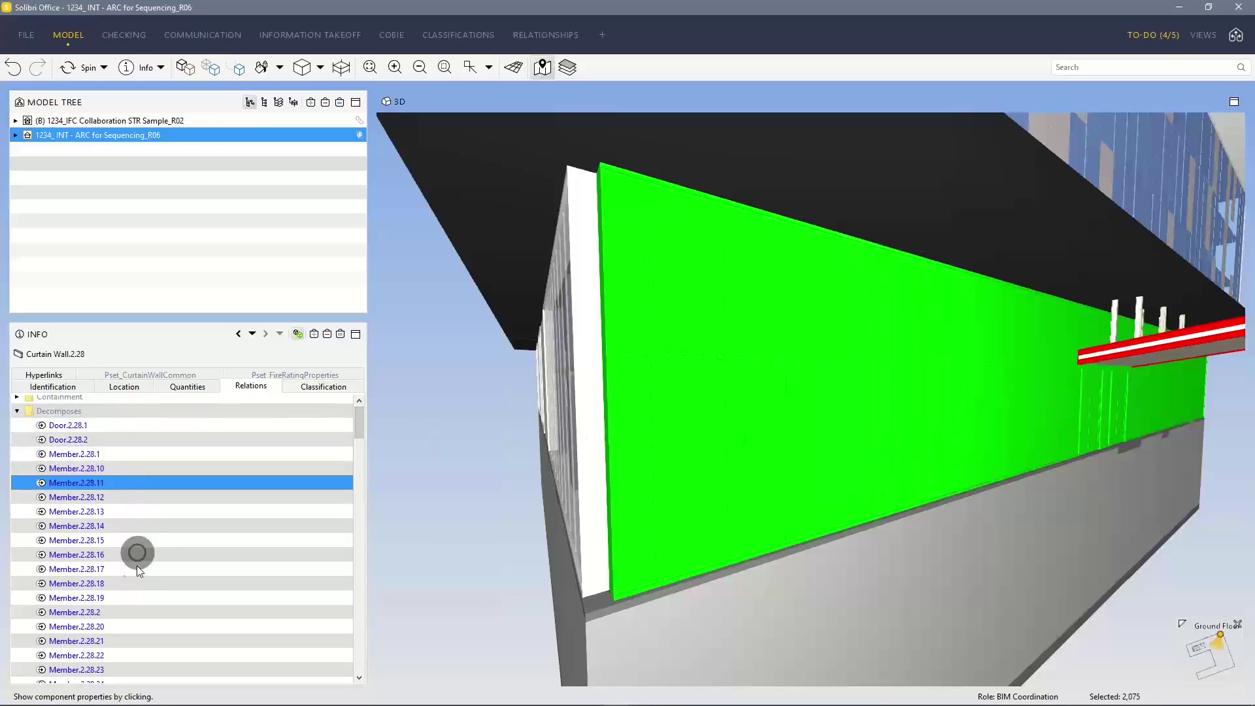
scroll(137, 570, down, 20)
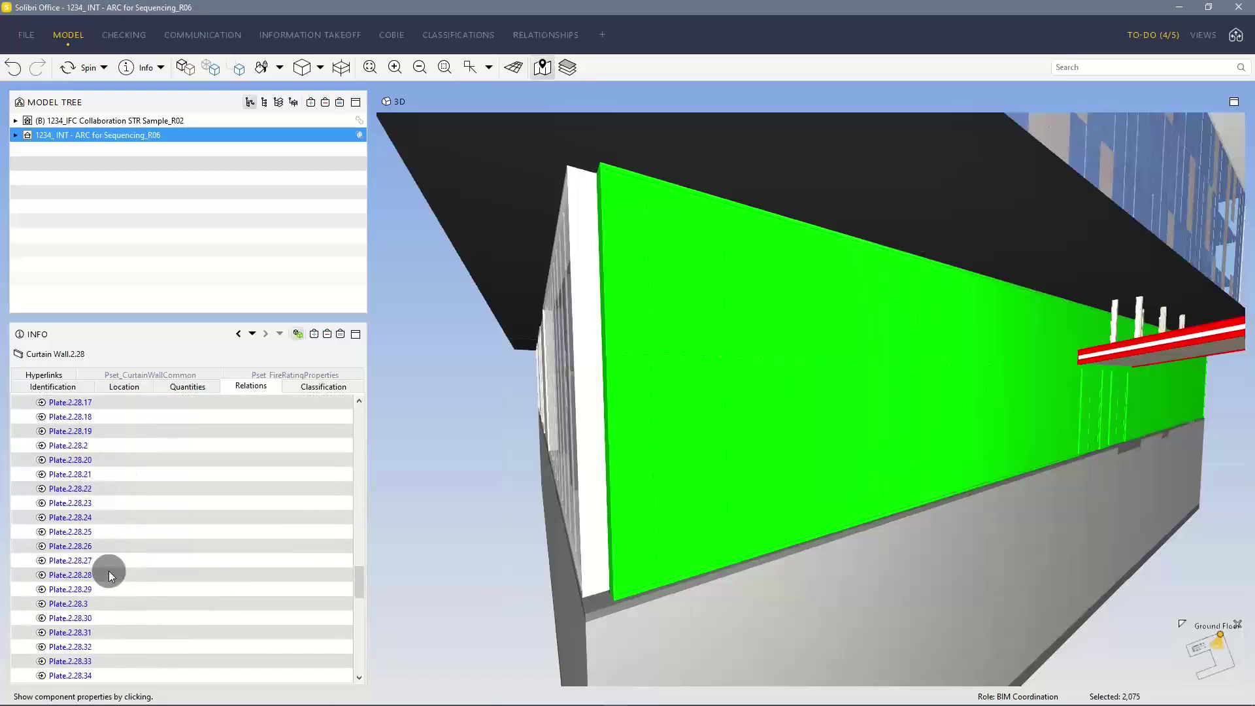
click(101, 474)
click(101, 529)
click(94, 478)
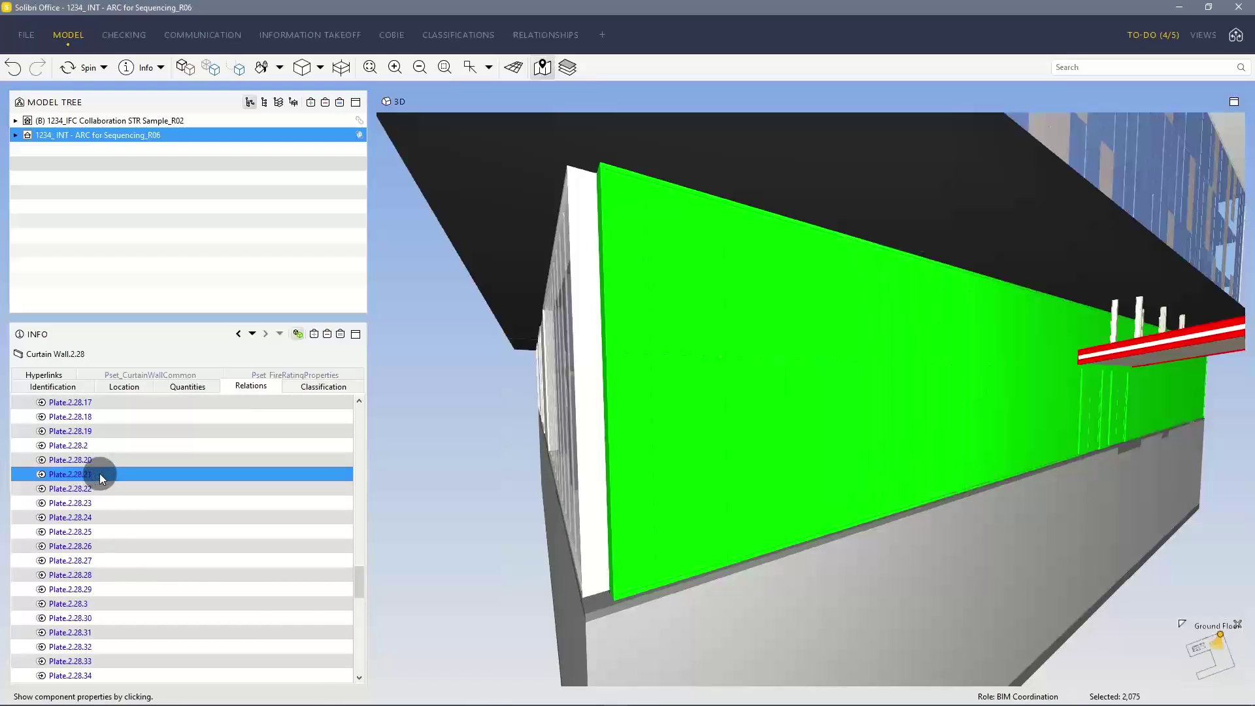
scroll(99, 474, up, 4)
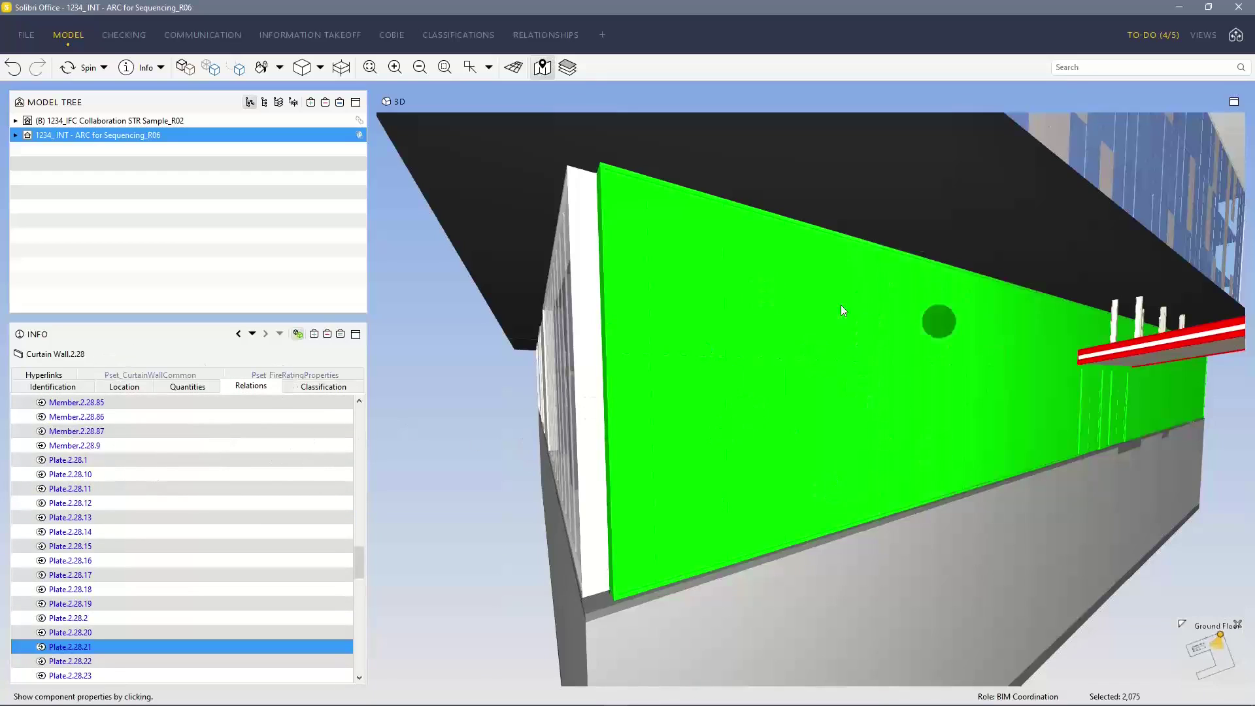
Step: Select Plate.2.28.10 of the curtain wall and check its identification properties and its relation to the parent curtain wall
click(64, 476)
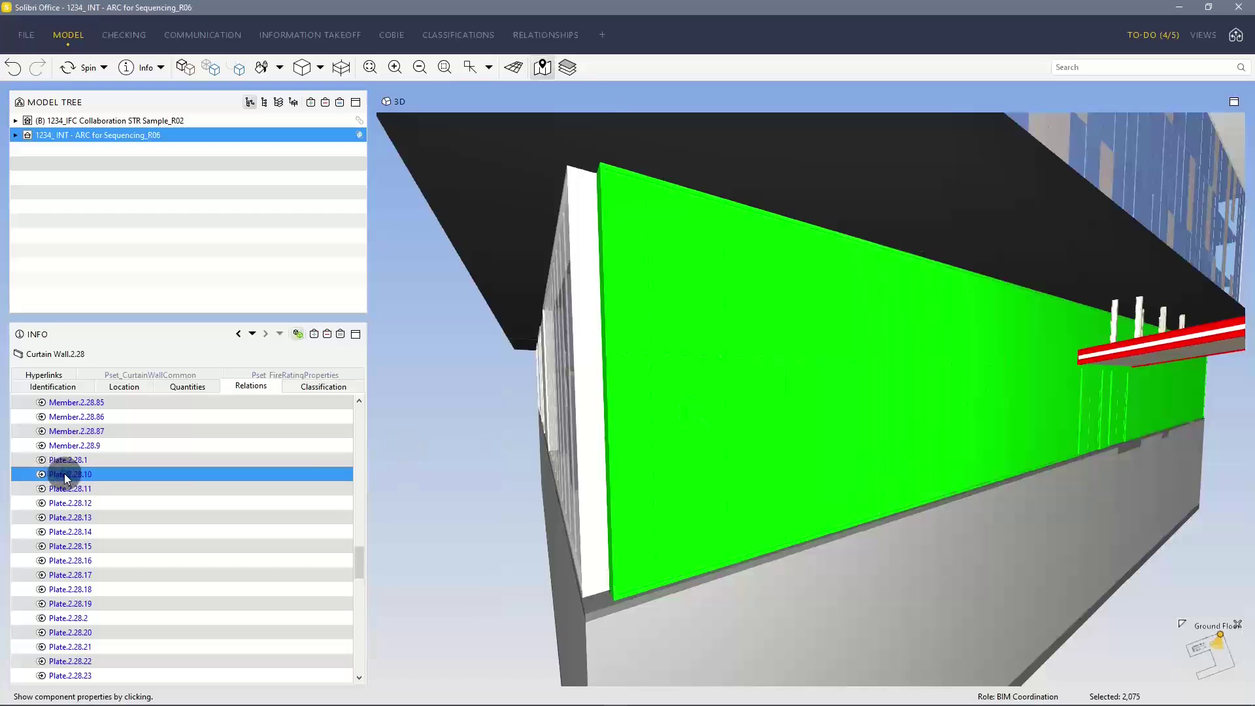
double_click(64, 476)
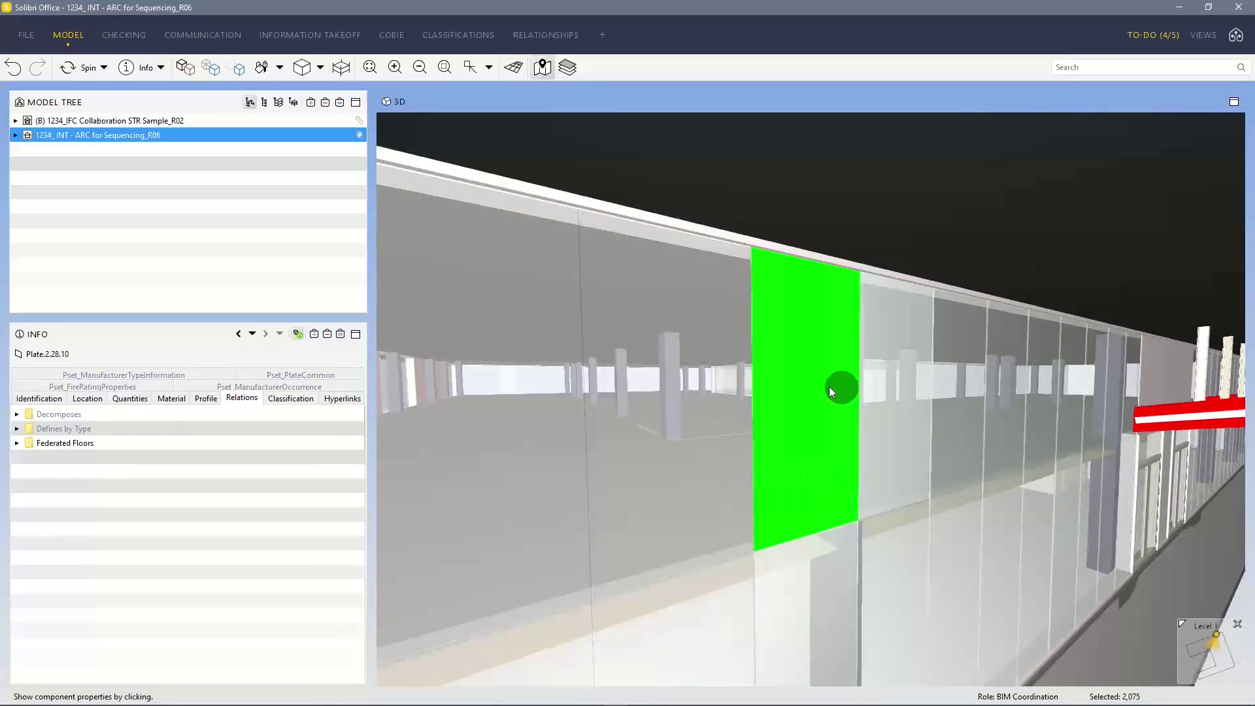
click(52, 402)
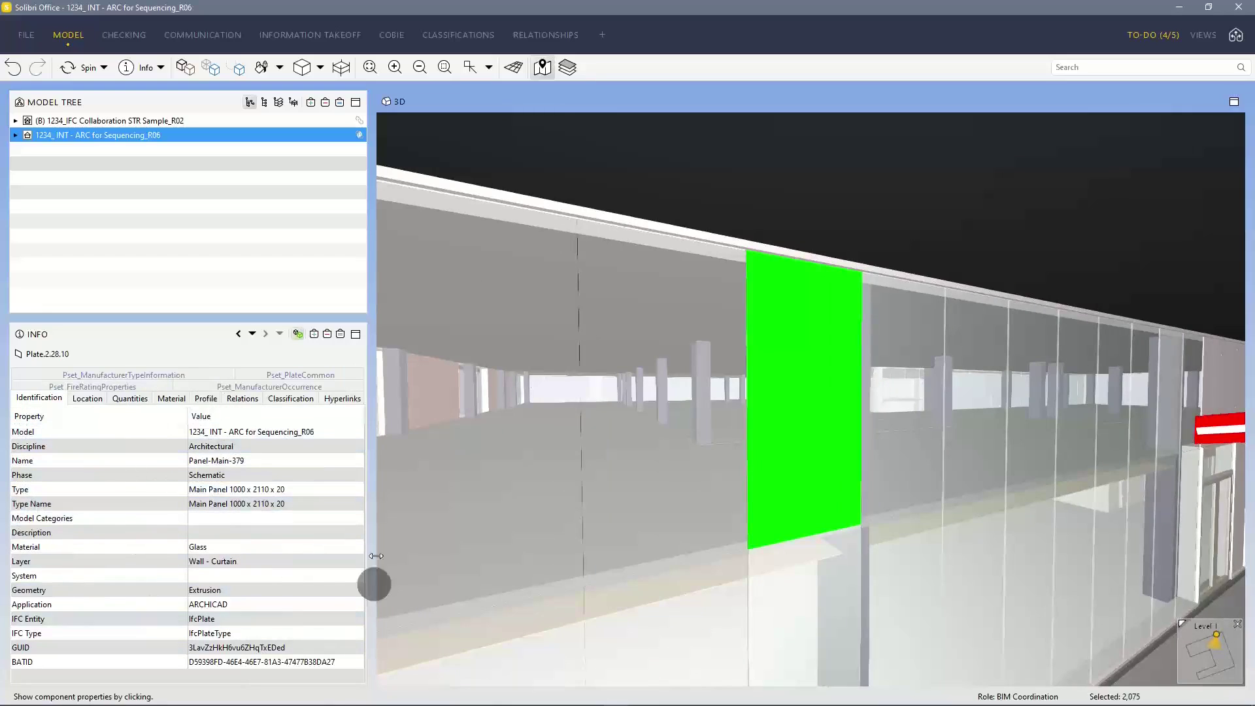
click(225, 399)
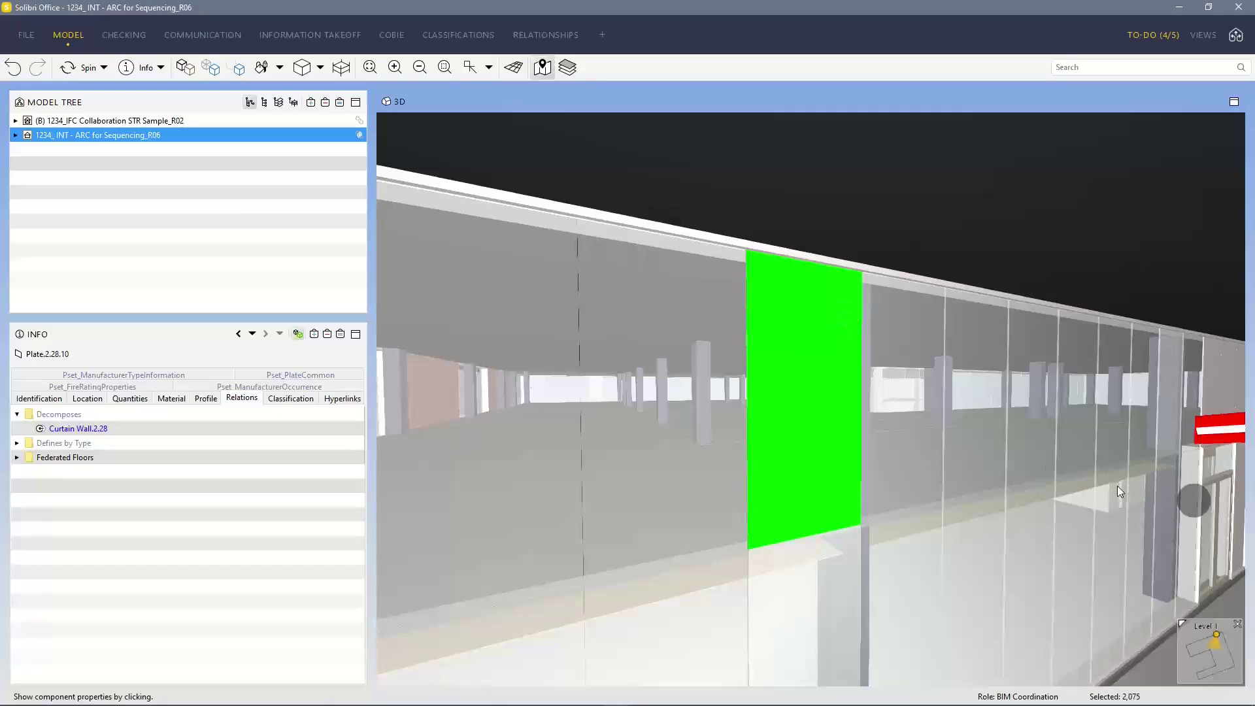
Step: Group the model tree by component type, and select Building Element Part.2.18.1 from the decomposition of the ground-floor partition wall
click(264, 102)
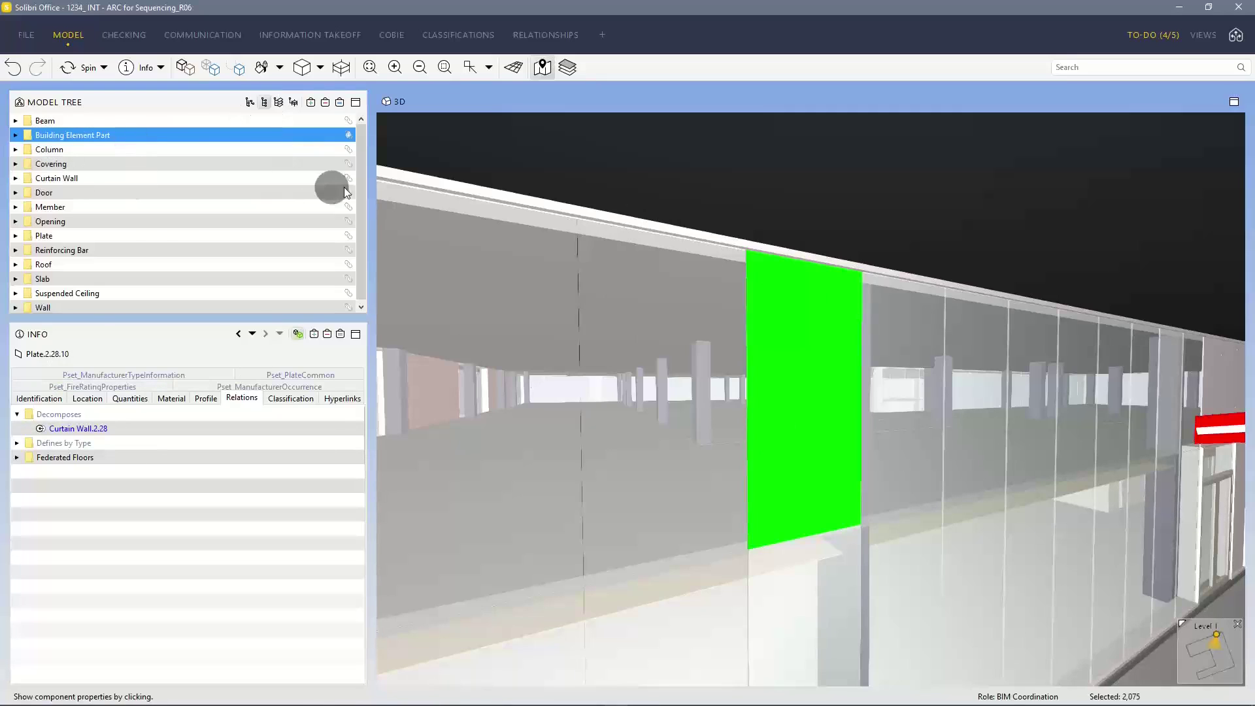
drag(720, 464, 775, 407)
click(776, 406)
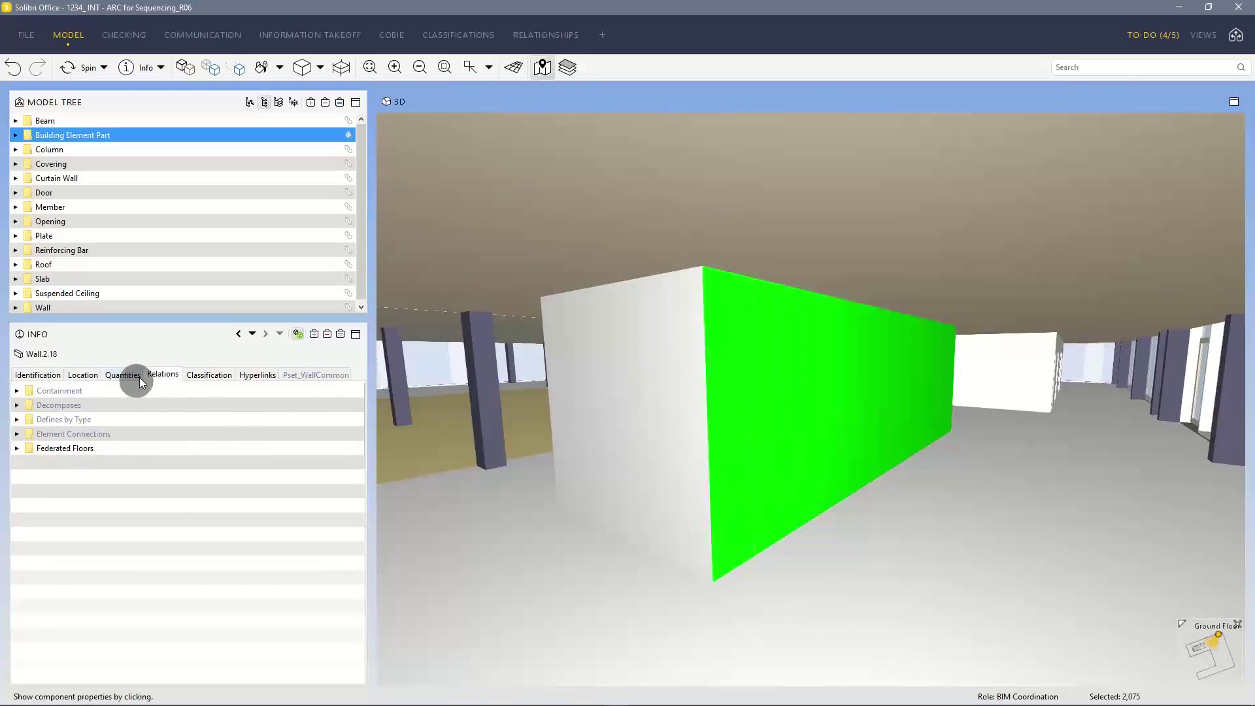
double_click(33, 403)
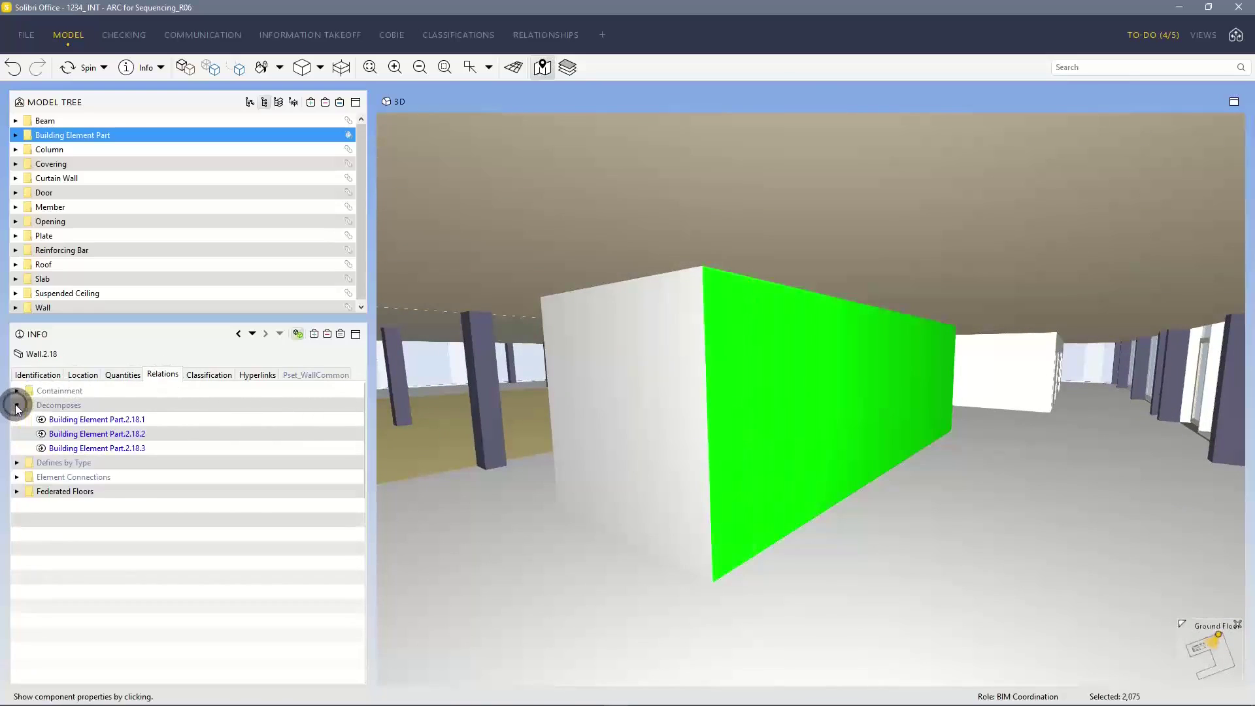
click(128, 420)
double_click(128, 418)
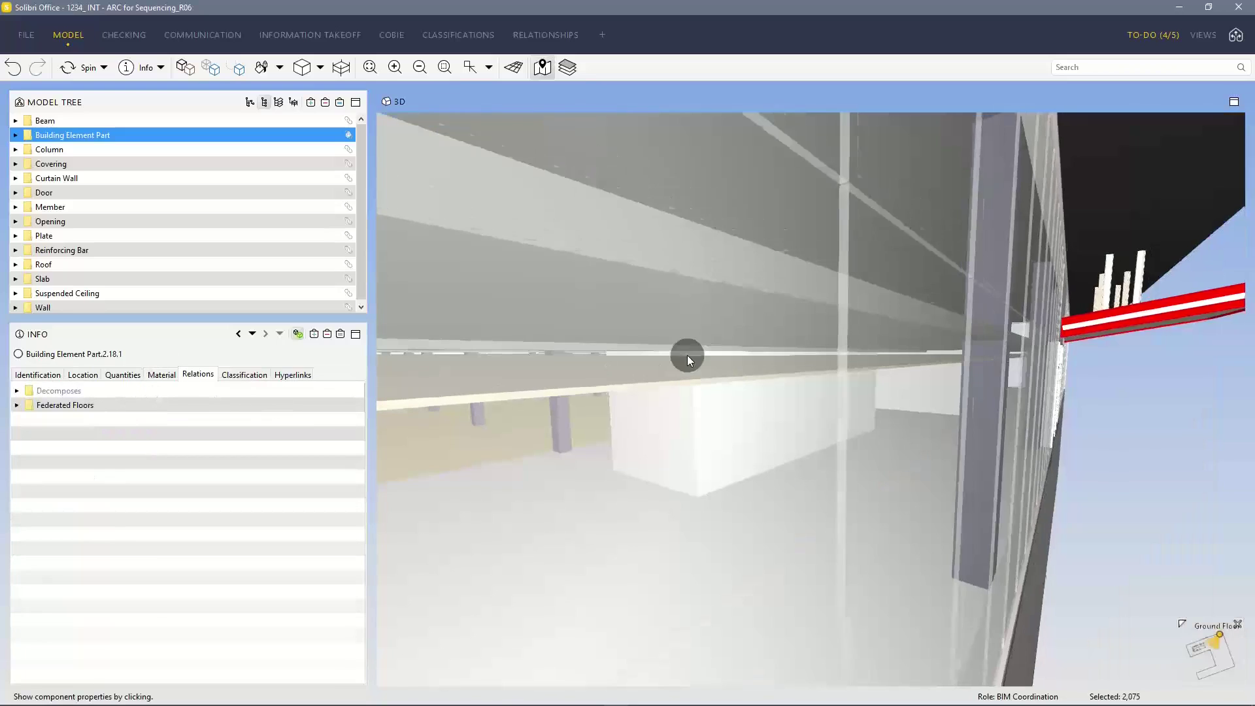
Step: Create a horizontal section plane on the tile floor and raise it to cut through the partition walls, exposing the layers at the corner
drag(687, 355, 558, 421)
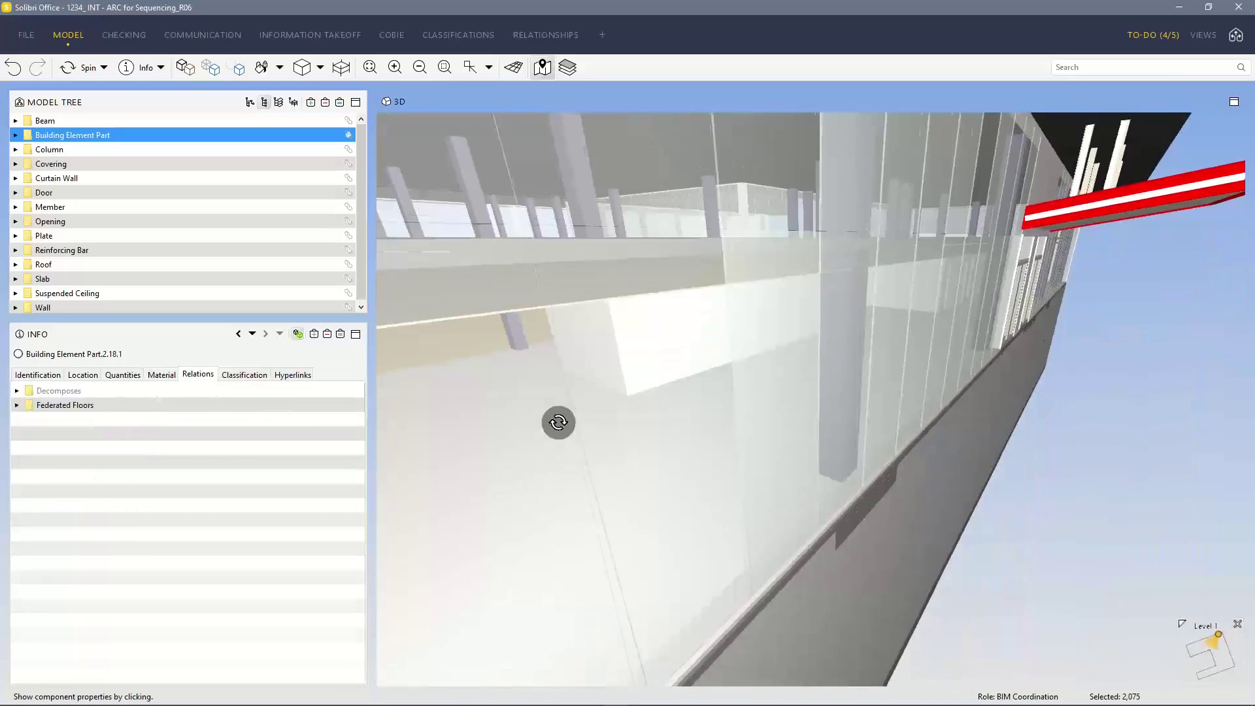
scroll(603, 355, down, 2)
scroll(636, 414, up, 8)
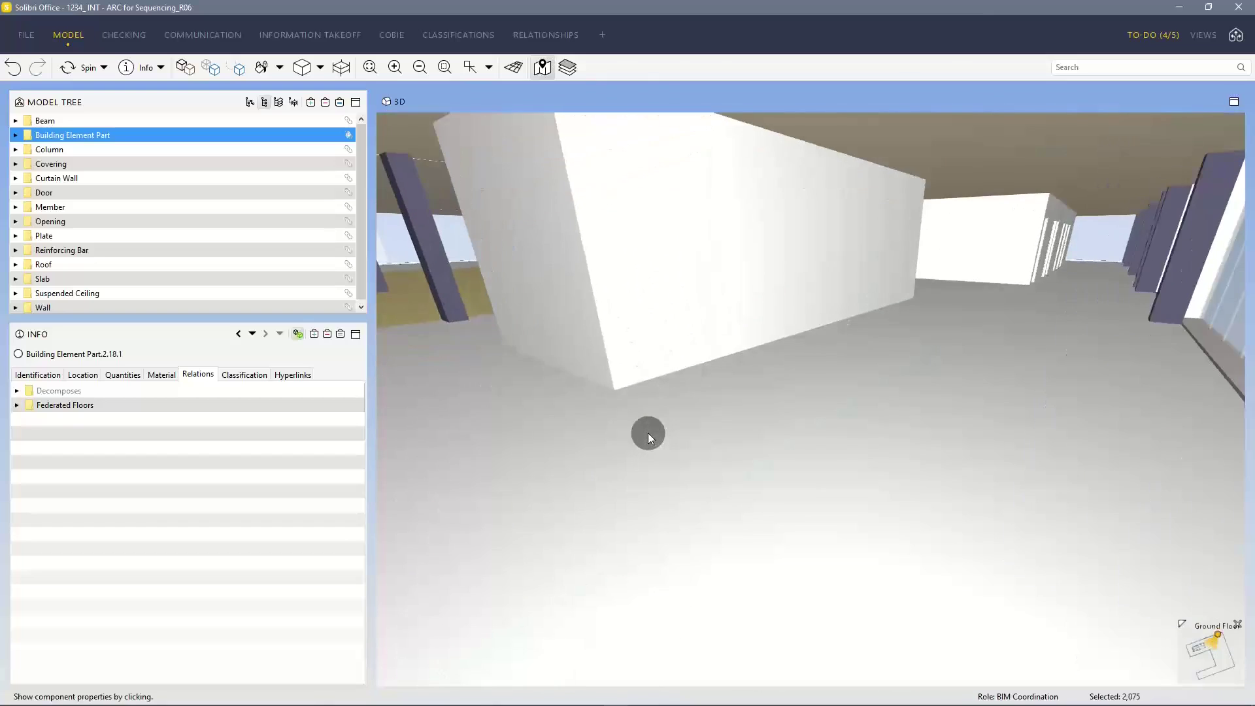
scroll(649, 433, up, 1)
middle_drag(664, 437, 700, 496)
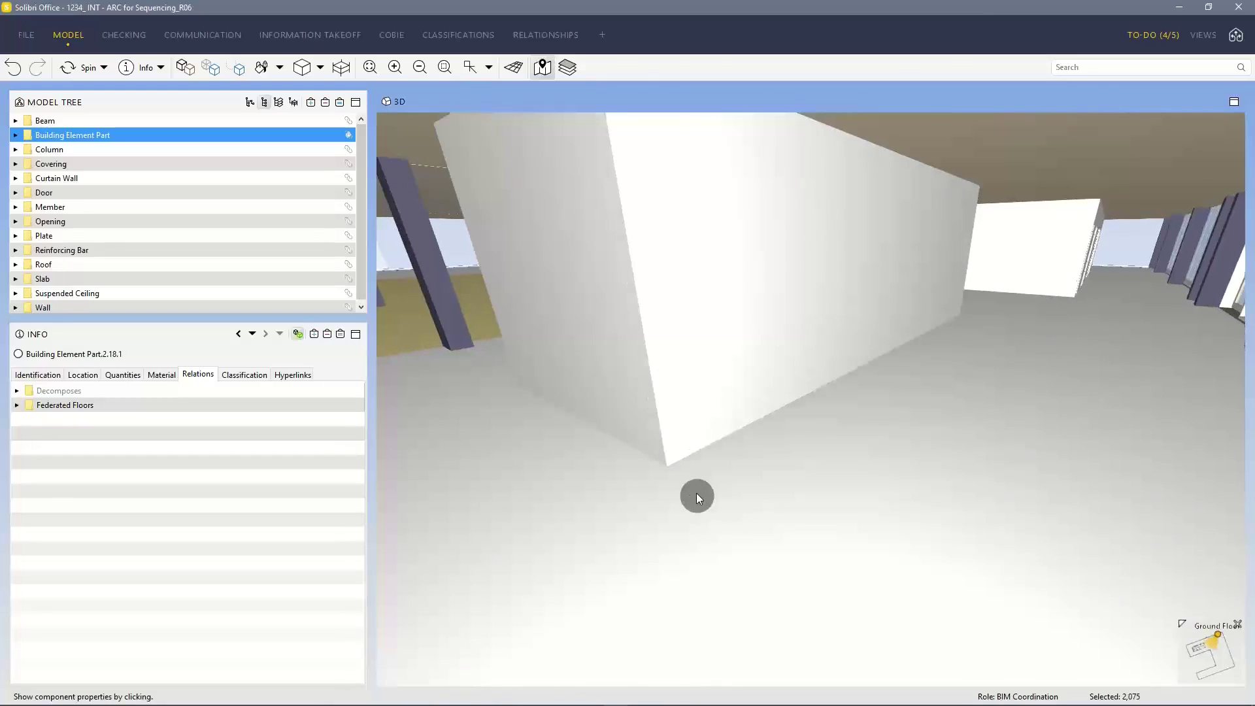
key(s)
click(881, 499)
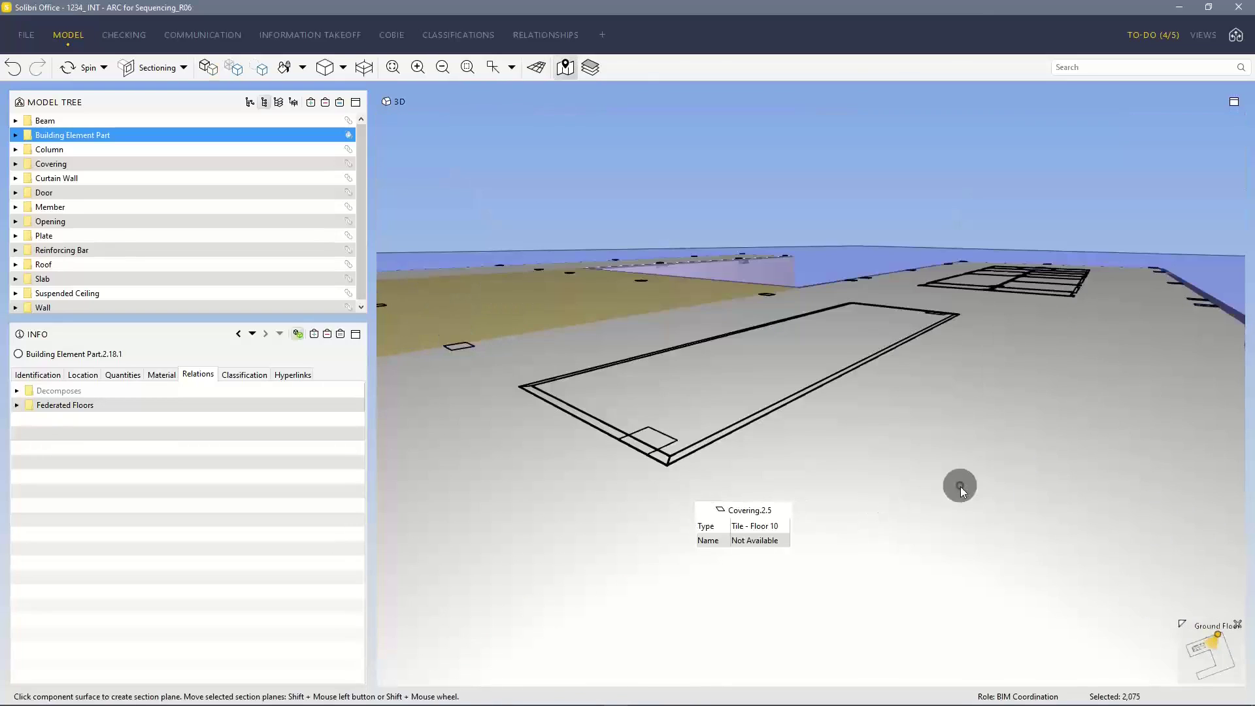
drag(958, 368, 779, 441)
scroll(722, 421, up, 5)
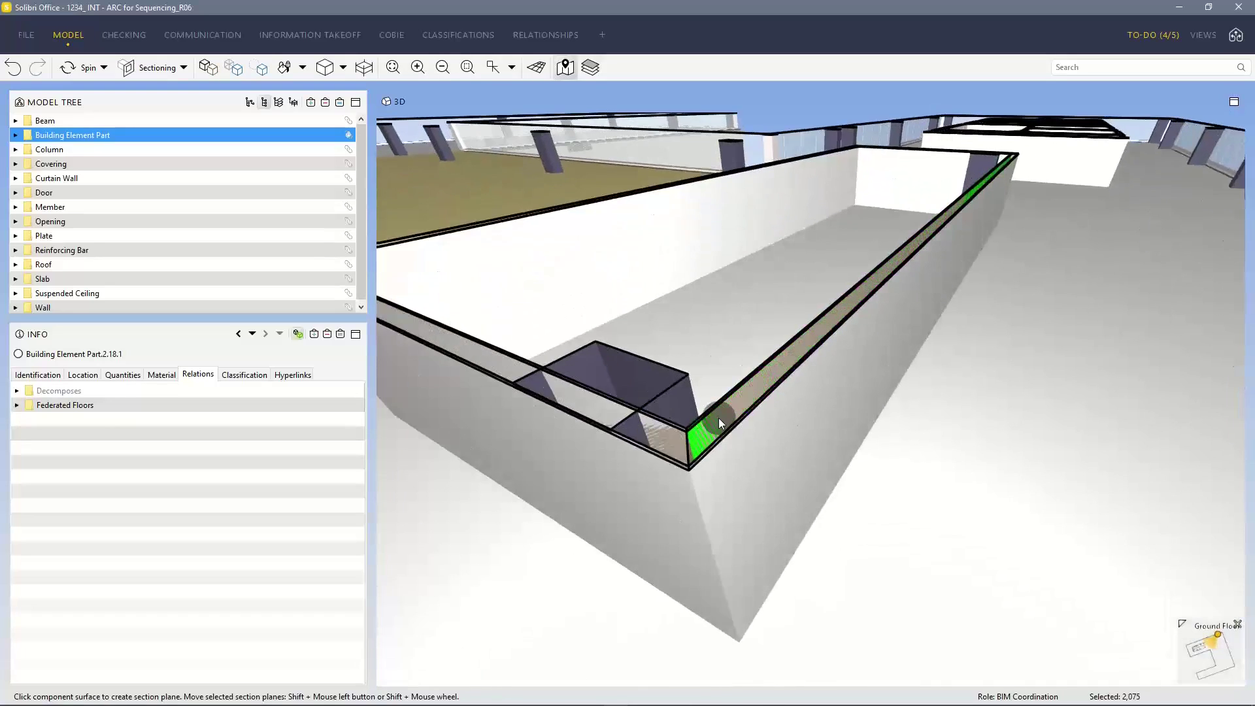
scroll(719, 421, up, 2)
click(721, 425)
scroll(674, 499, down, 3)
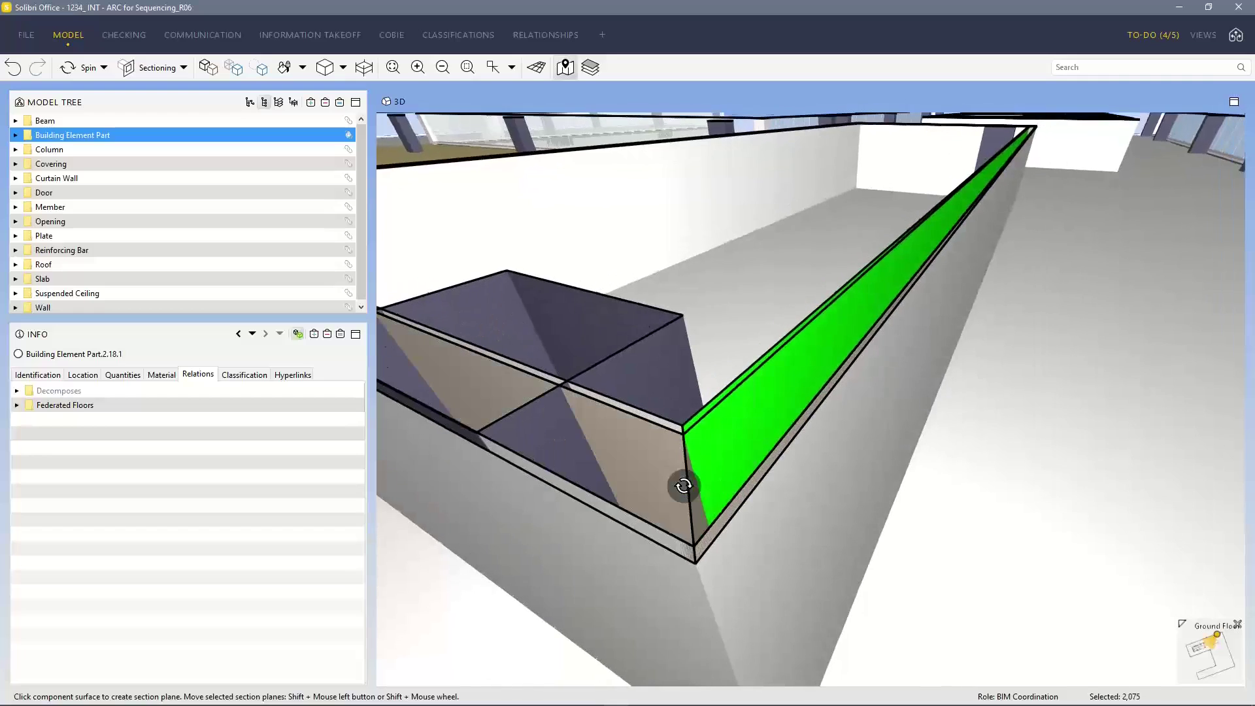
Step: Add a vertical section plane on the partition wall's outer face and examine the cut wall layers at the corner
drag(645, 448, 735, 406)
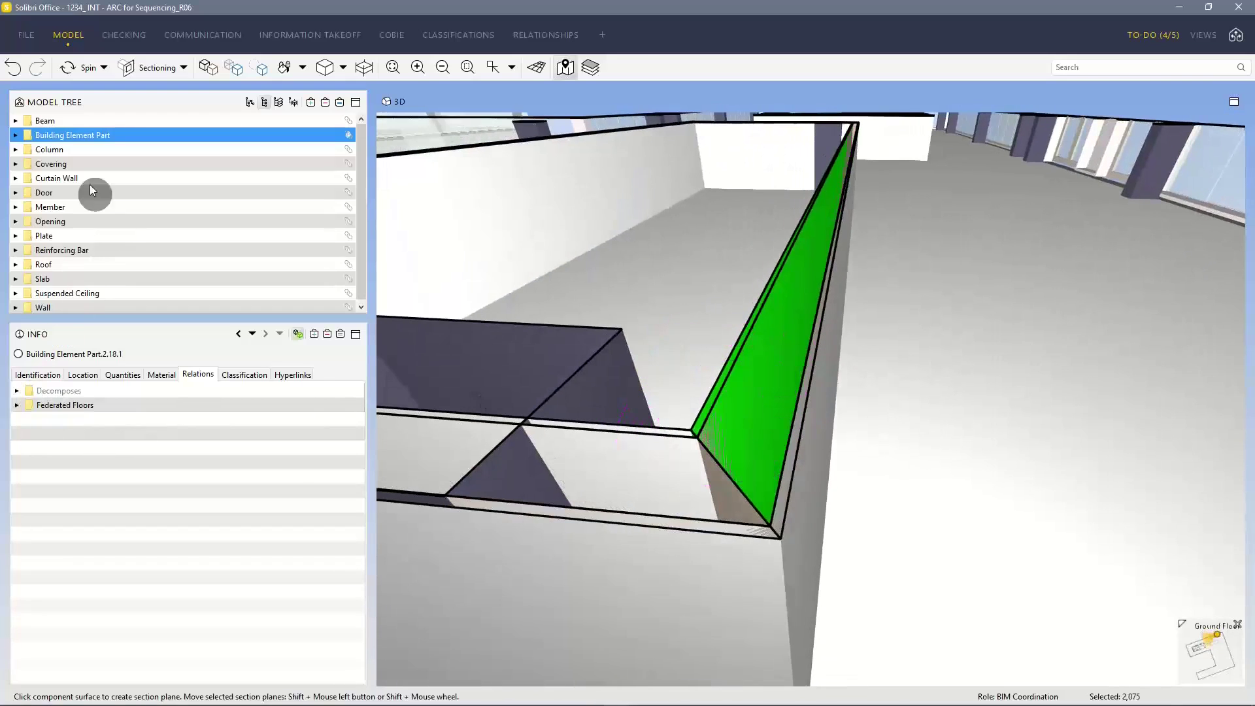
click(802, 464)
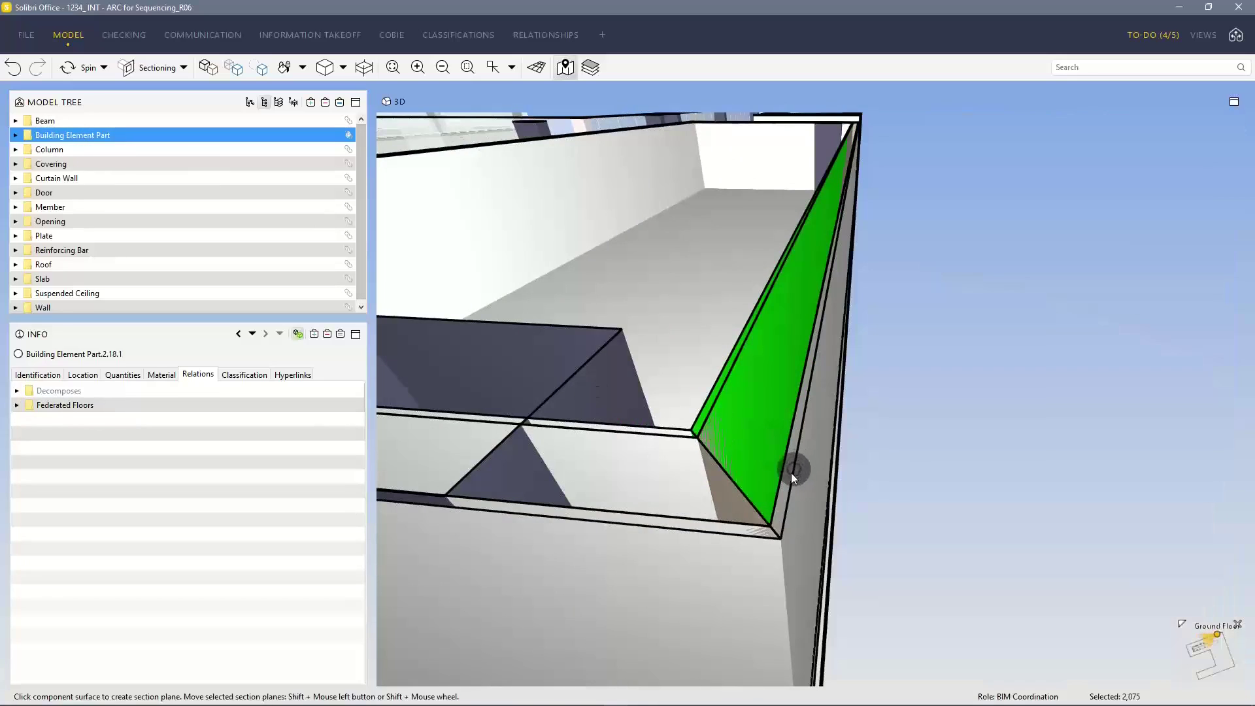
key(Escape)
drag(804, 442, 747, 436)
mouse_move(825, 484)
mouse_down()
mouse_move(938, 482)
mouse_move(853, 531)
mouse_move(829, 487)
mouse_up()
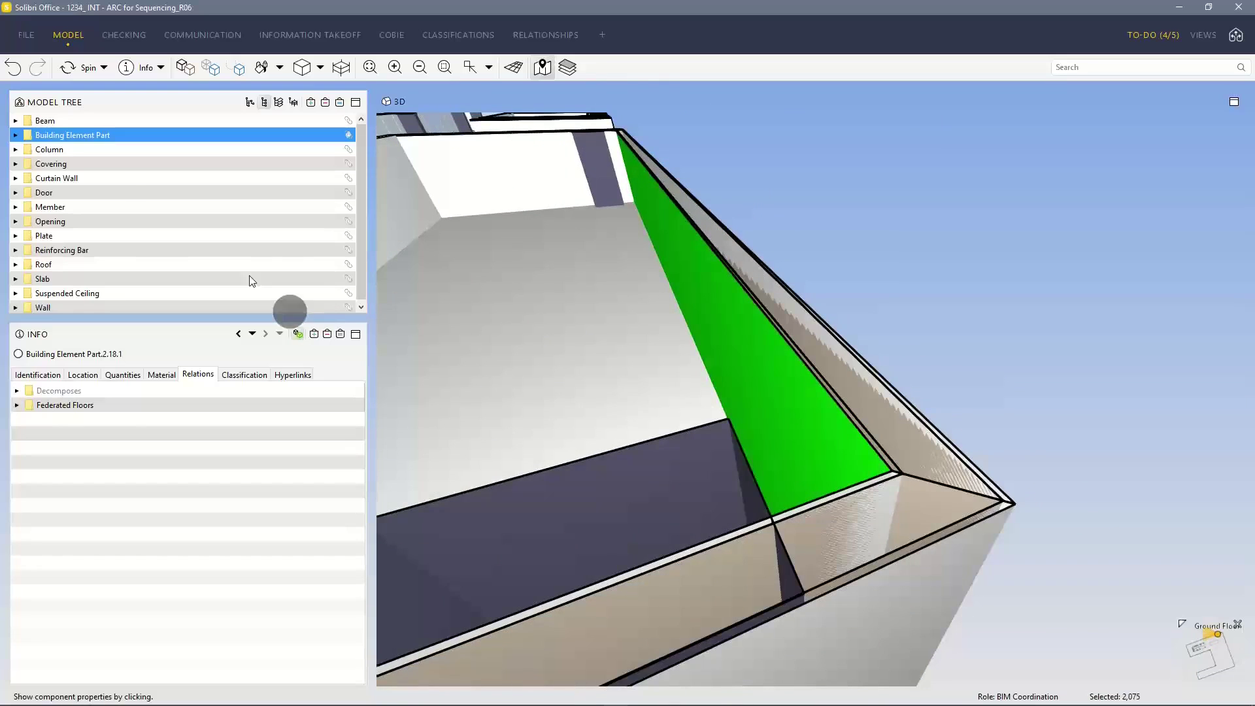
Step: Expand Building Element Part by material, view Building Element Part.2.11.1 within Timber - Stud, and collapse the Timber - Stud group
click(14, 137)
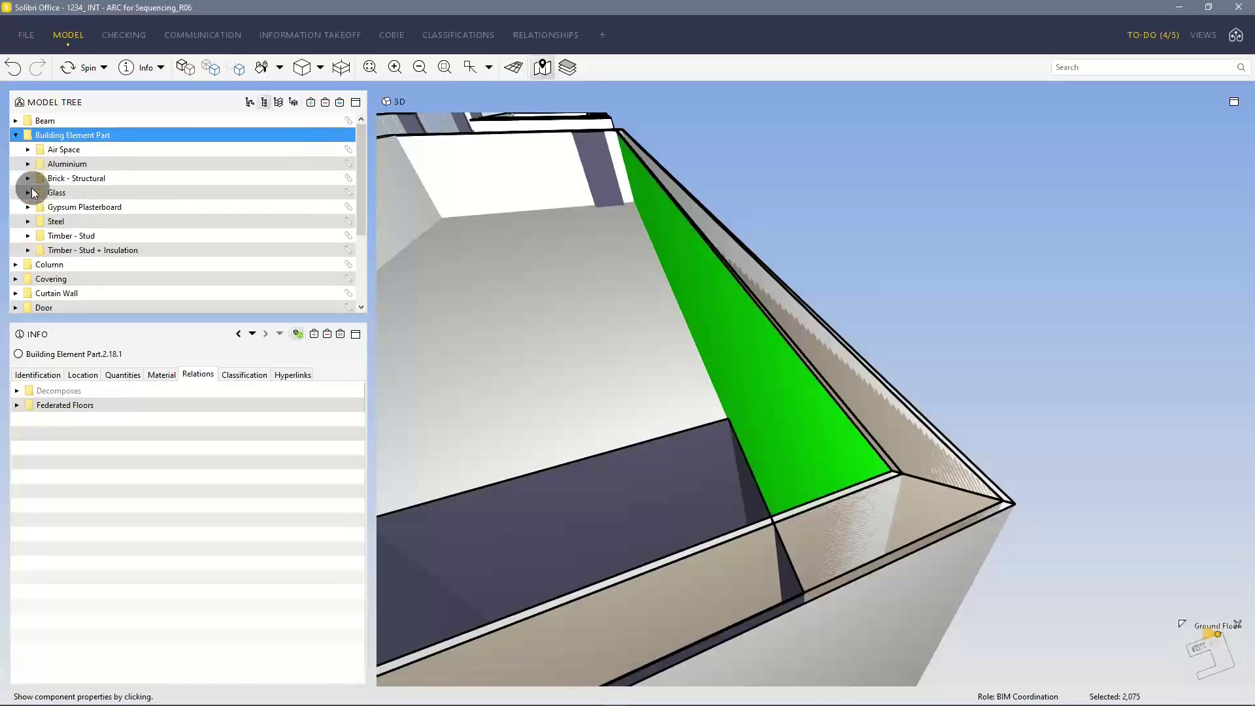
click(56, 249)
click(29, 234)
click(29, 234)
click(105, 149)
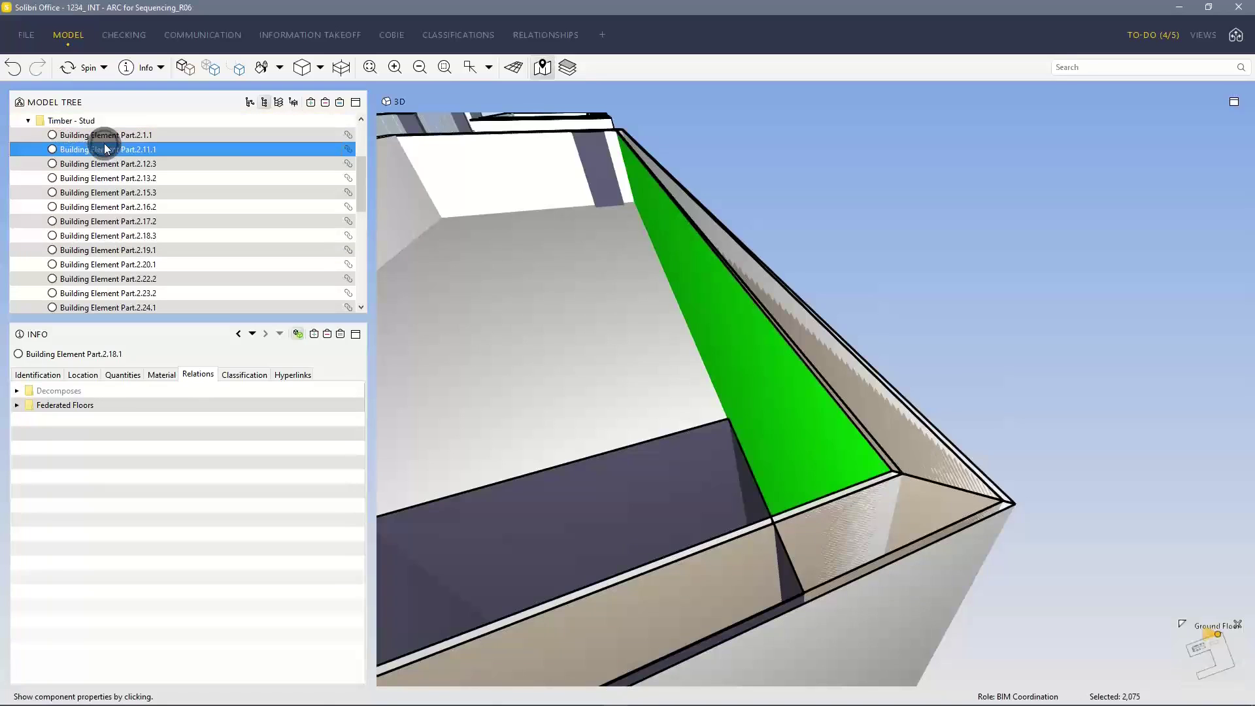
drag(640, 403, 652, 429)
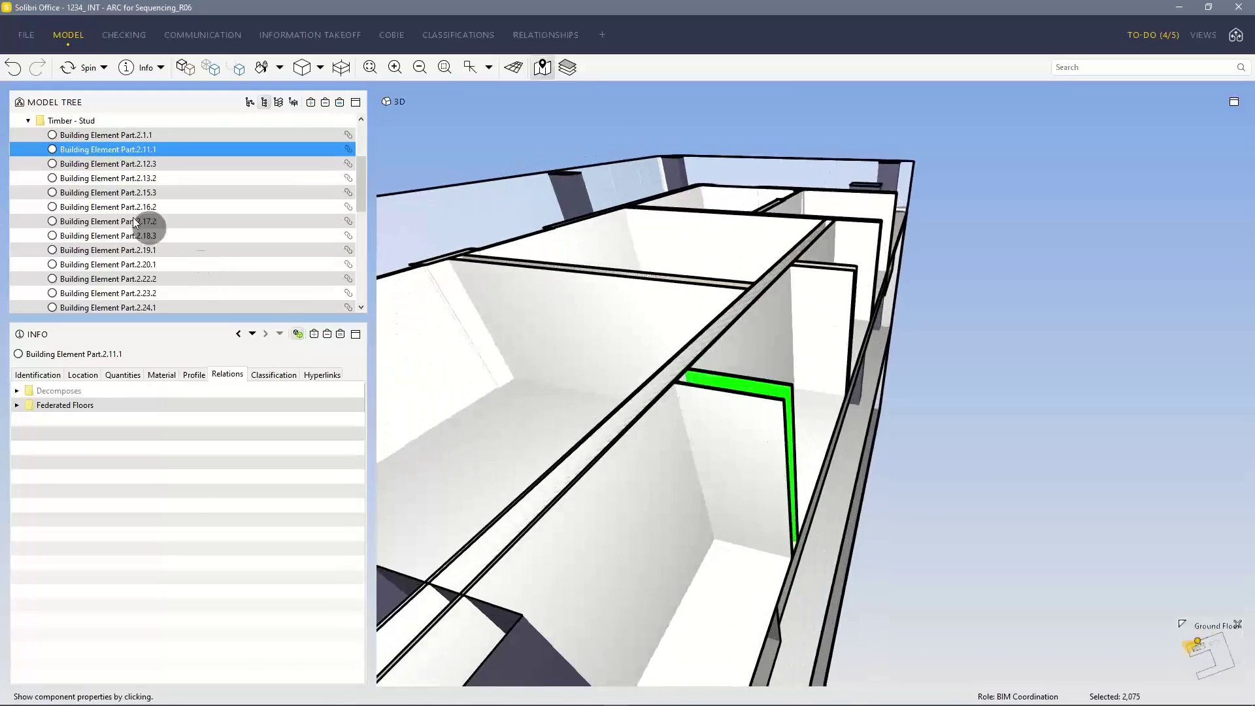
click(30, 120)
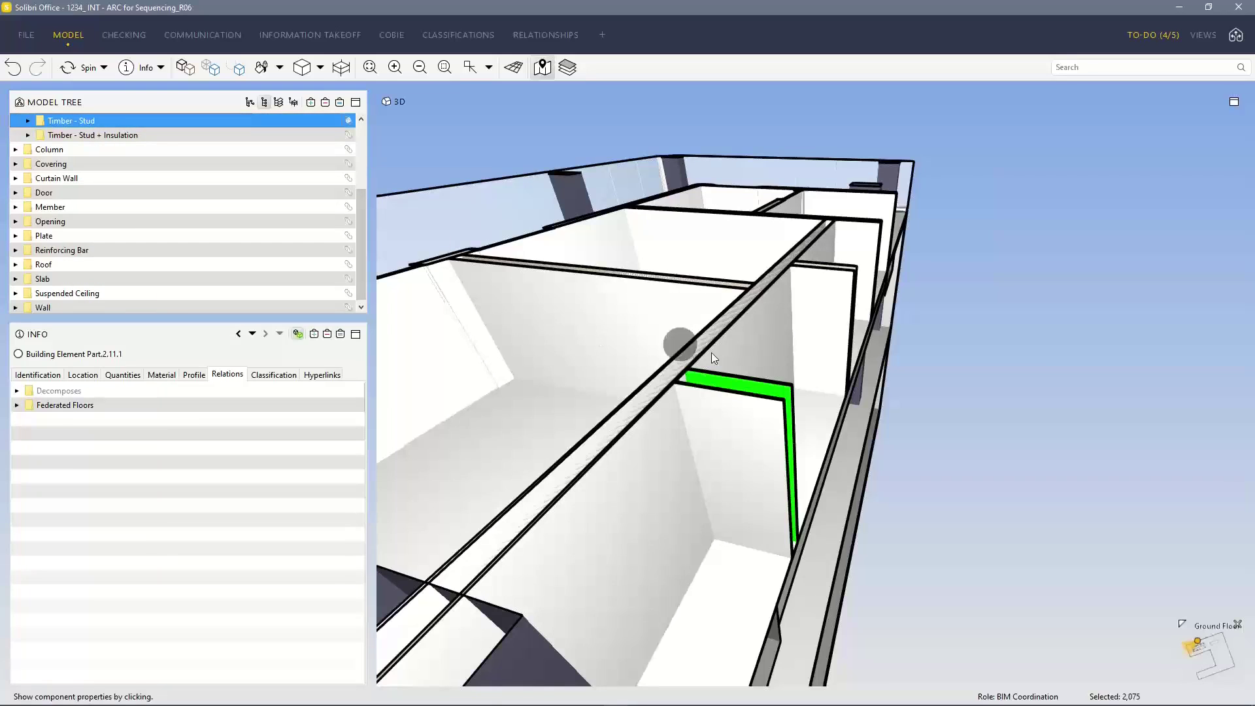
Step: Examine the sectioned building from outside, viewing the exposed floor, columns and partition rooms from above
scroll(711, 361, down, 5)
drag(708, 358, 868, 283)
drag(710, 273, 724, 314)
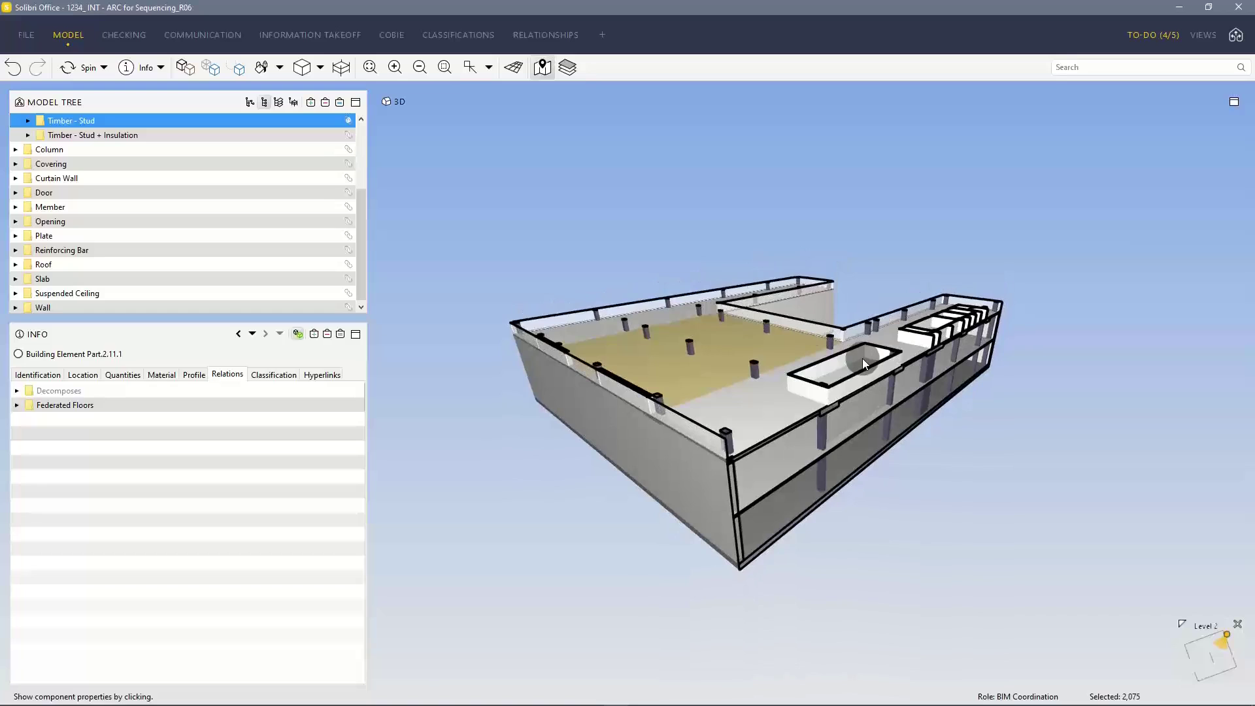
drag(863, 363, 845, 433)
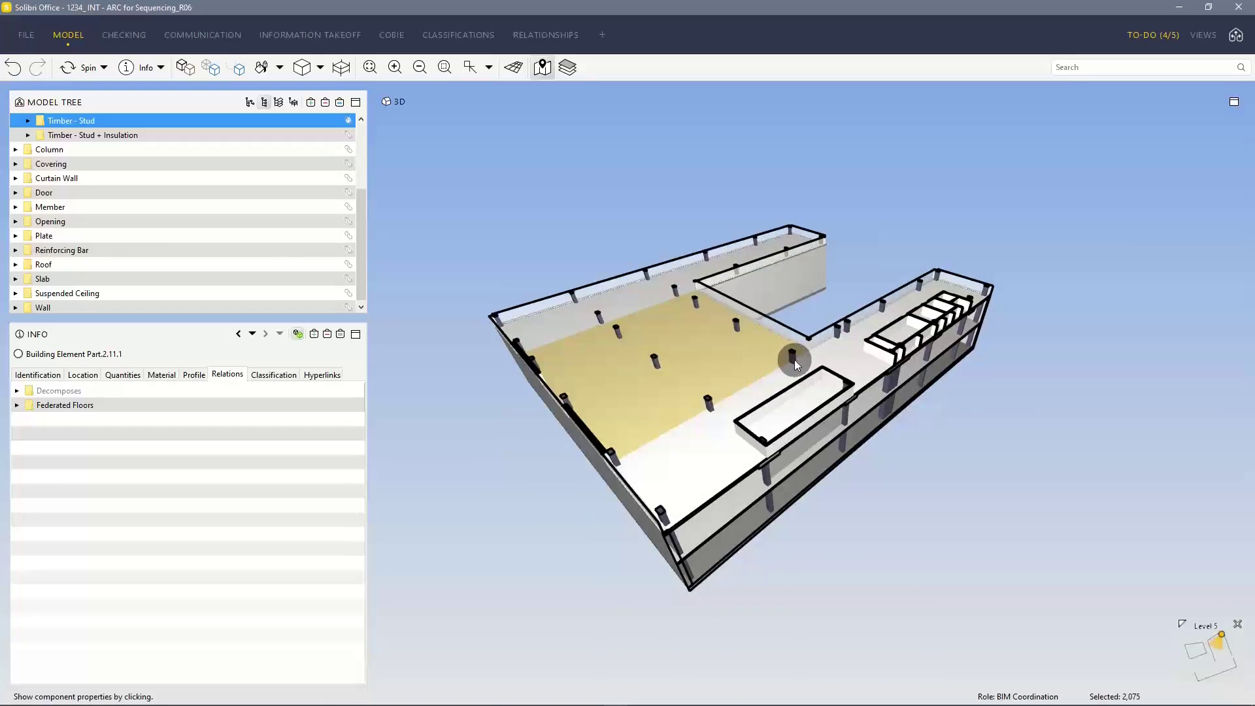
mouse_move(794, 360)
mouse_move(753, 289)
mouse_move(815, 396)
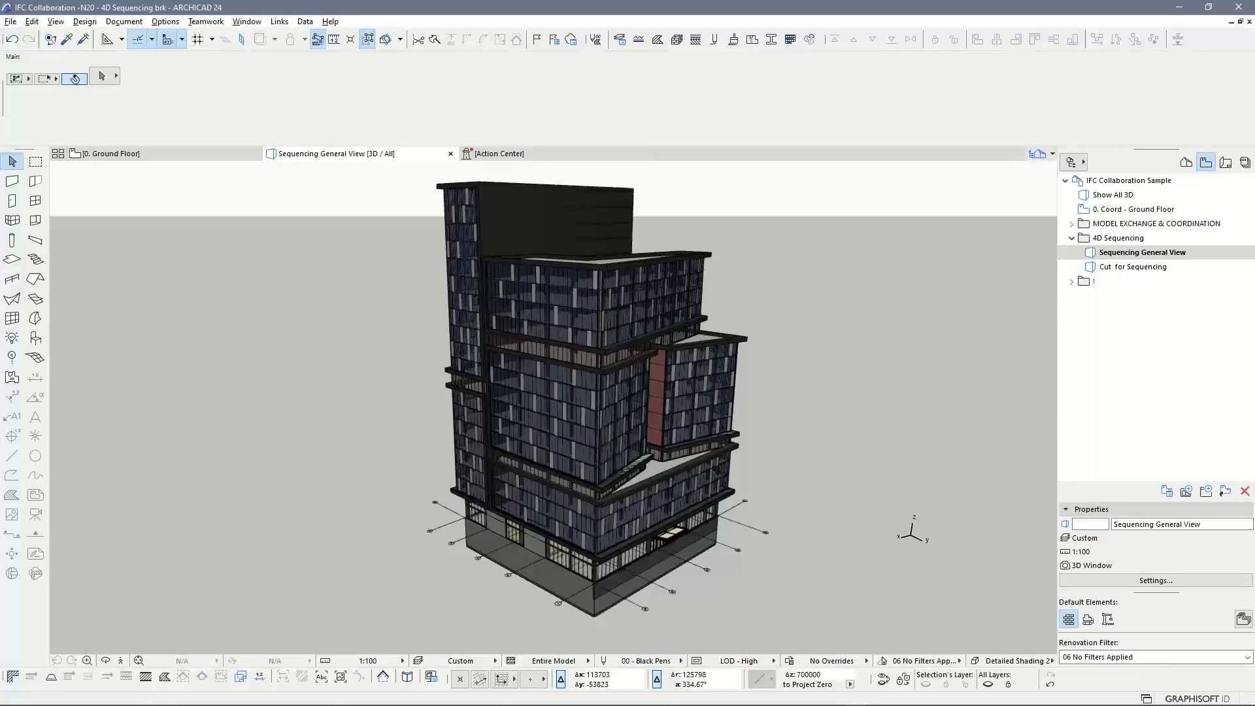
Step: Switch back to Solibri, collapse the Building Element Part group, and restore the uncut view of the whole building
key(alt+Tab)
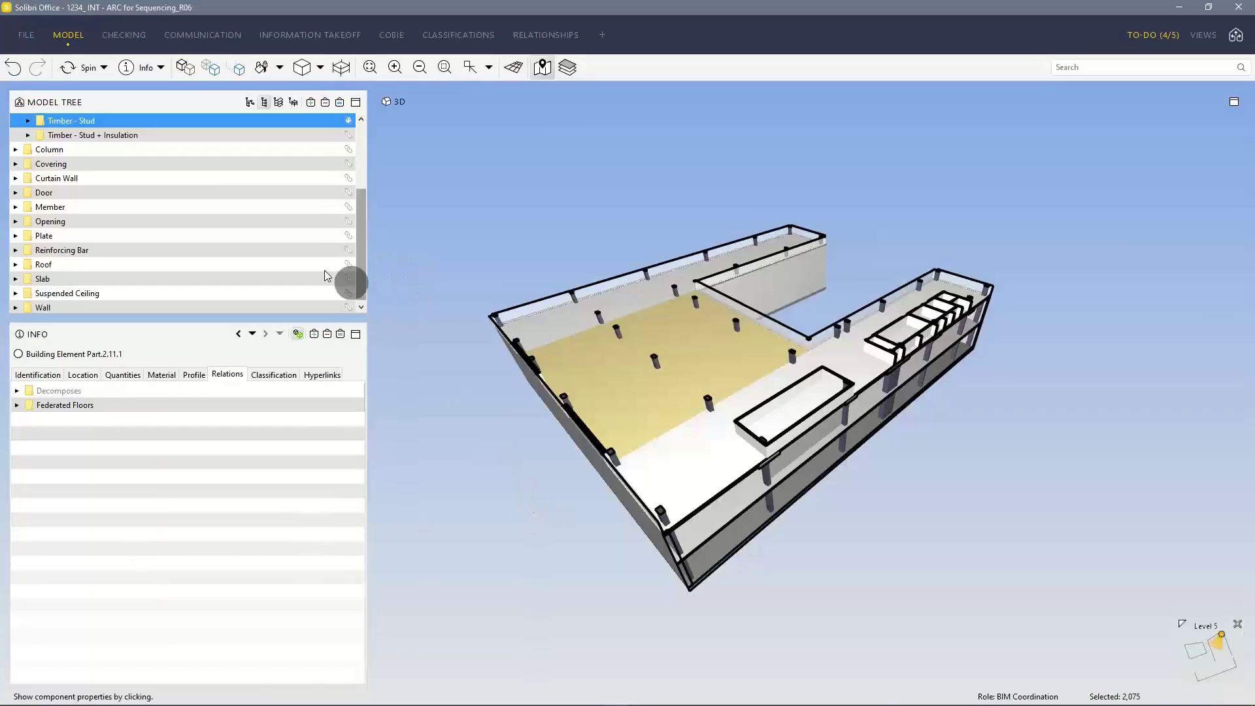
drag(357, 202, 356, 134)
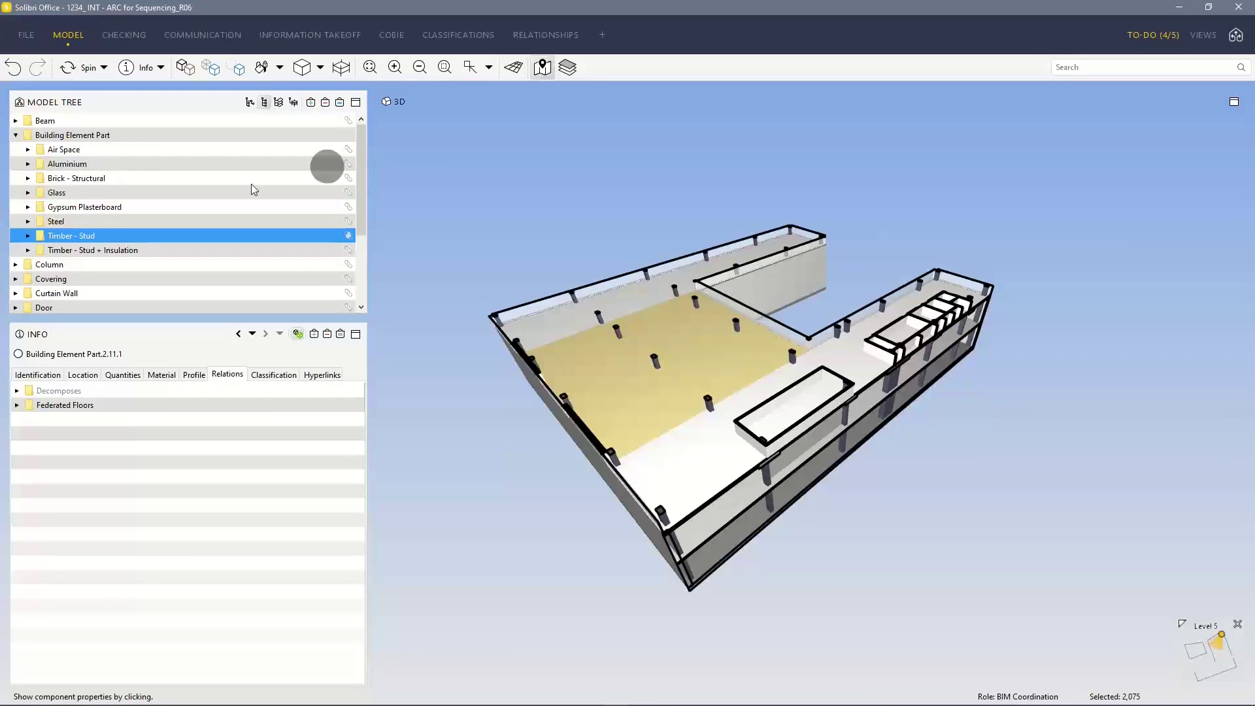
click(15, 135)
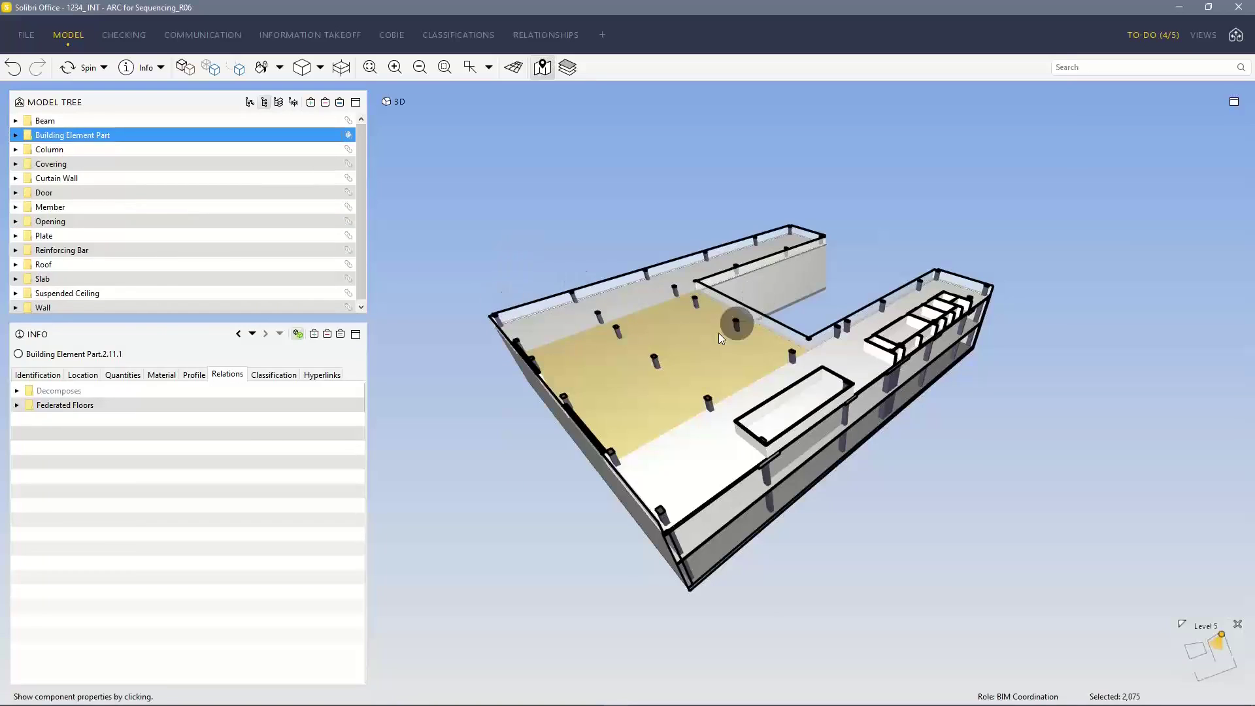
click(183, 68)
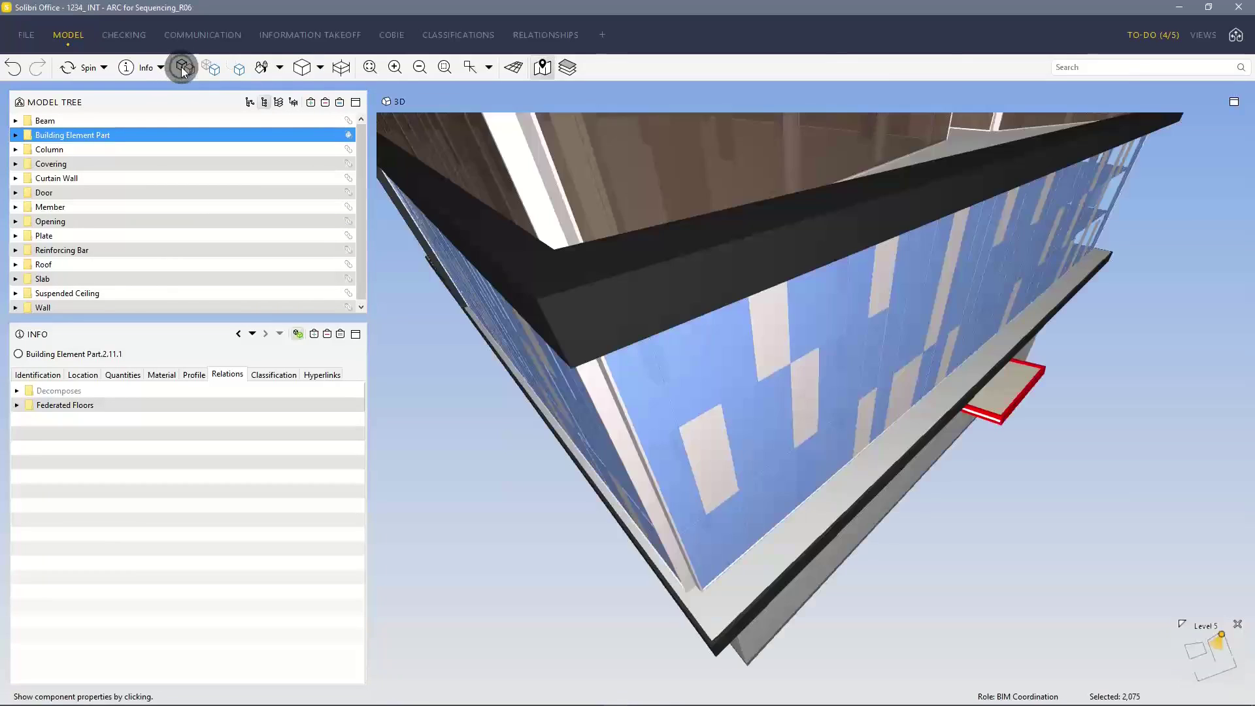
drag(468, 210, 719, 257)
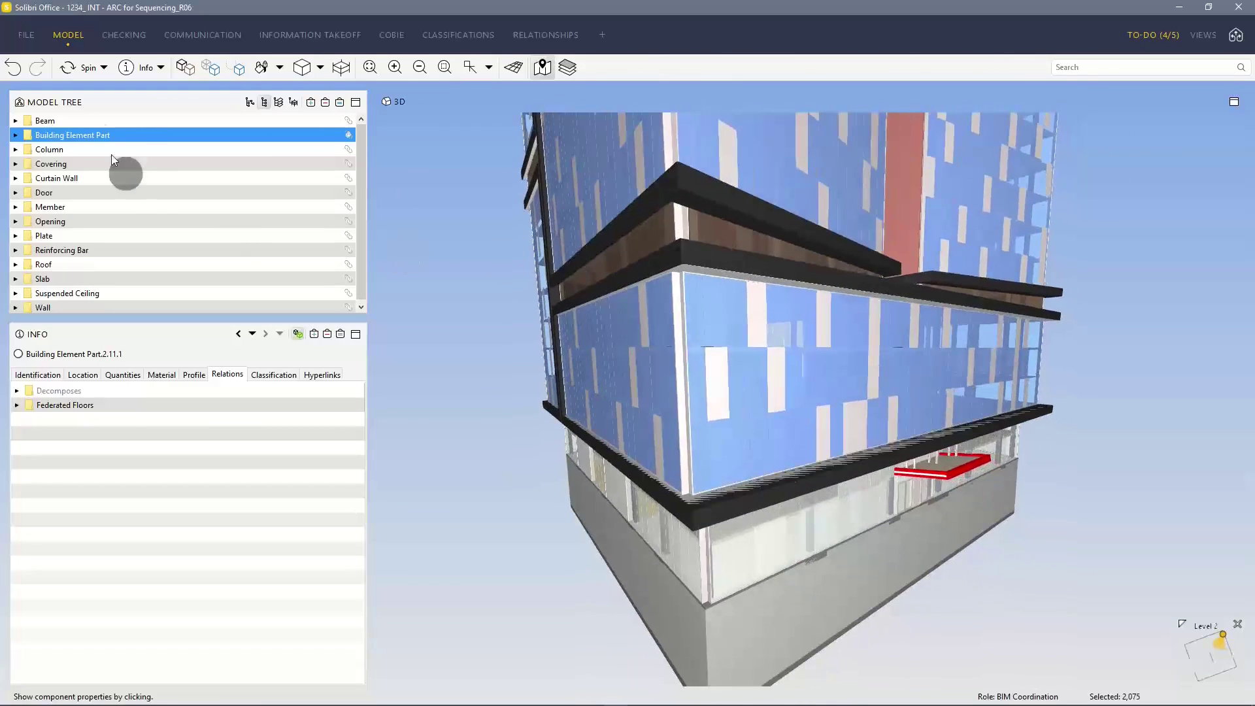
Step: Arrange the model tree by containment, expand the groups of 1234_INT - ARC for Sequencing_R06, and select Group.1 : Canopy
click(247, 104)
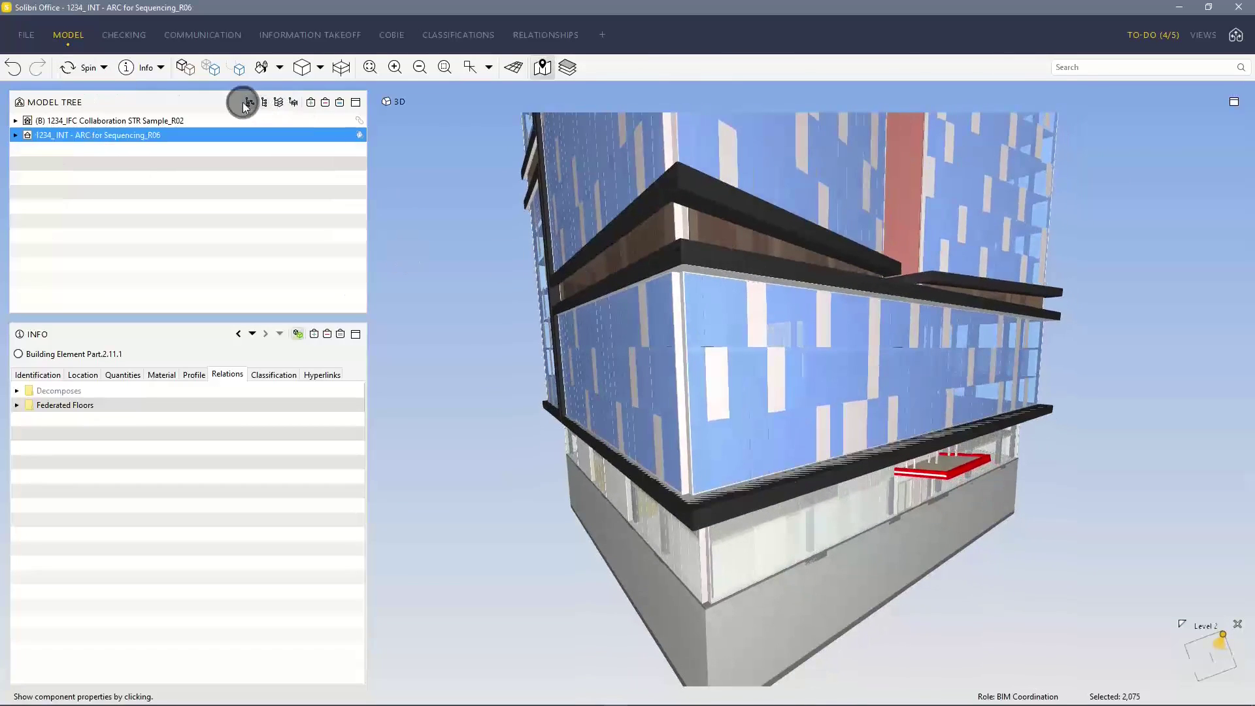
click(15, 134)
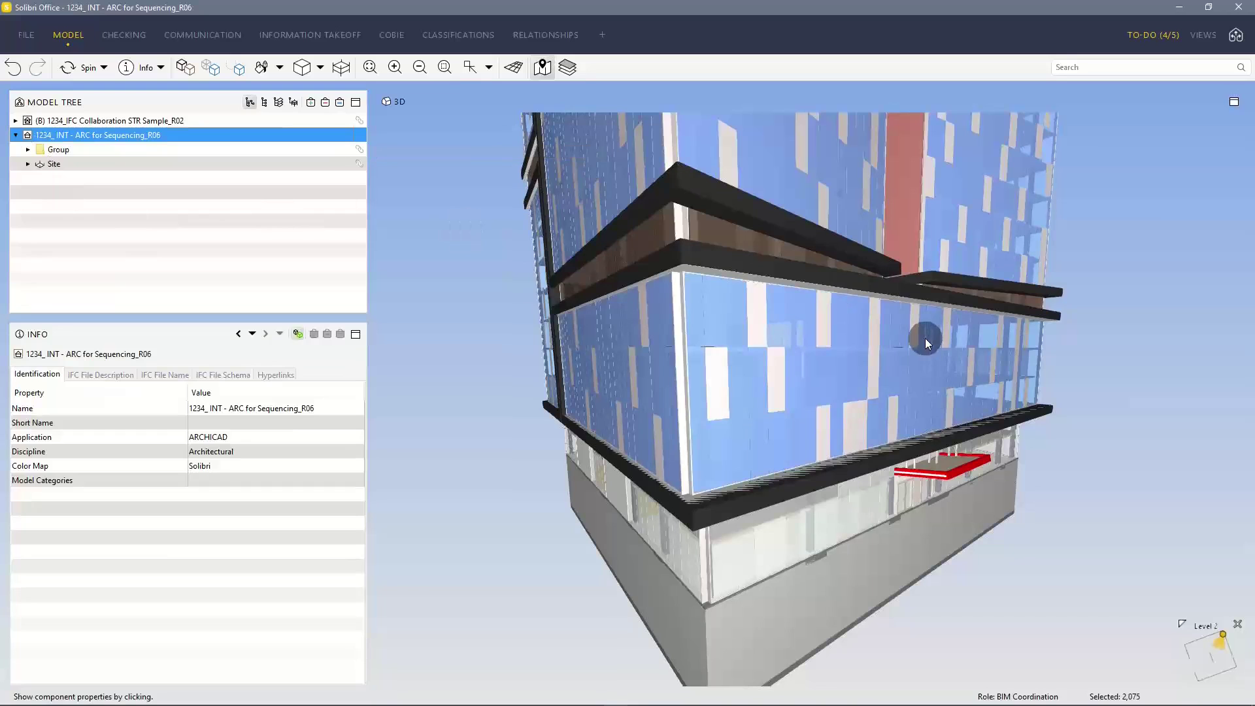
drag(993, 403, 901, 386)
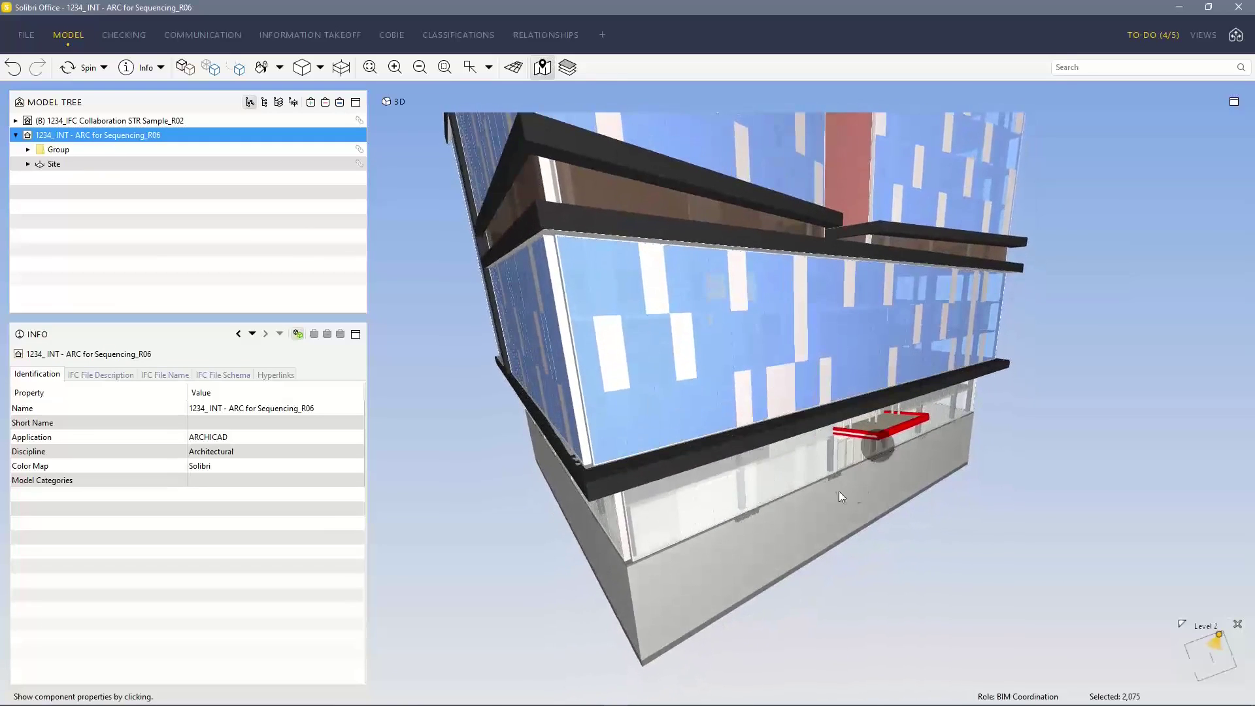
scroll(894, 435, up, 3)
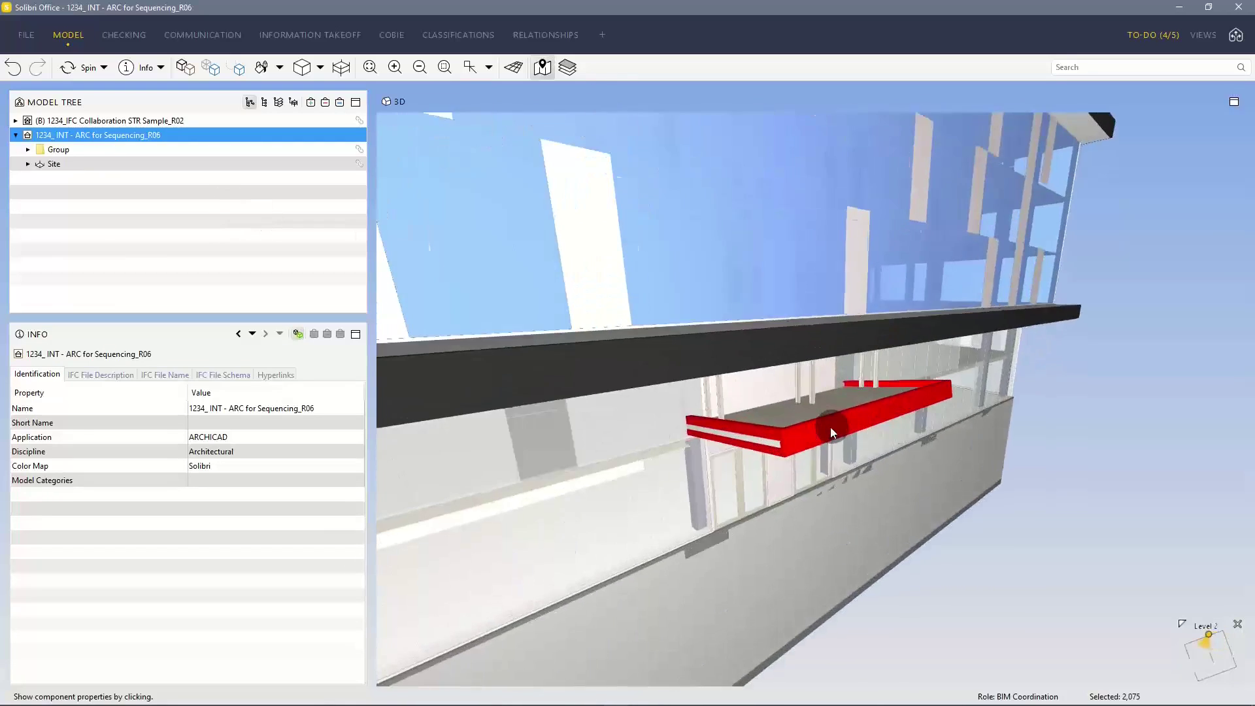
click(28, 152)
click(120, 165)
click(59, 280)
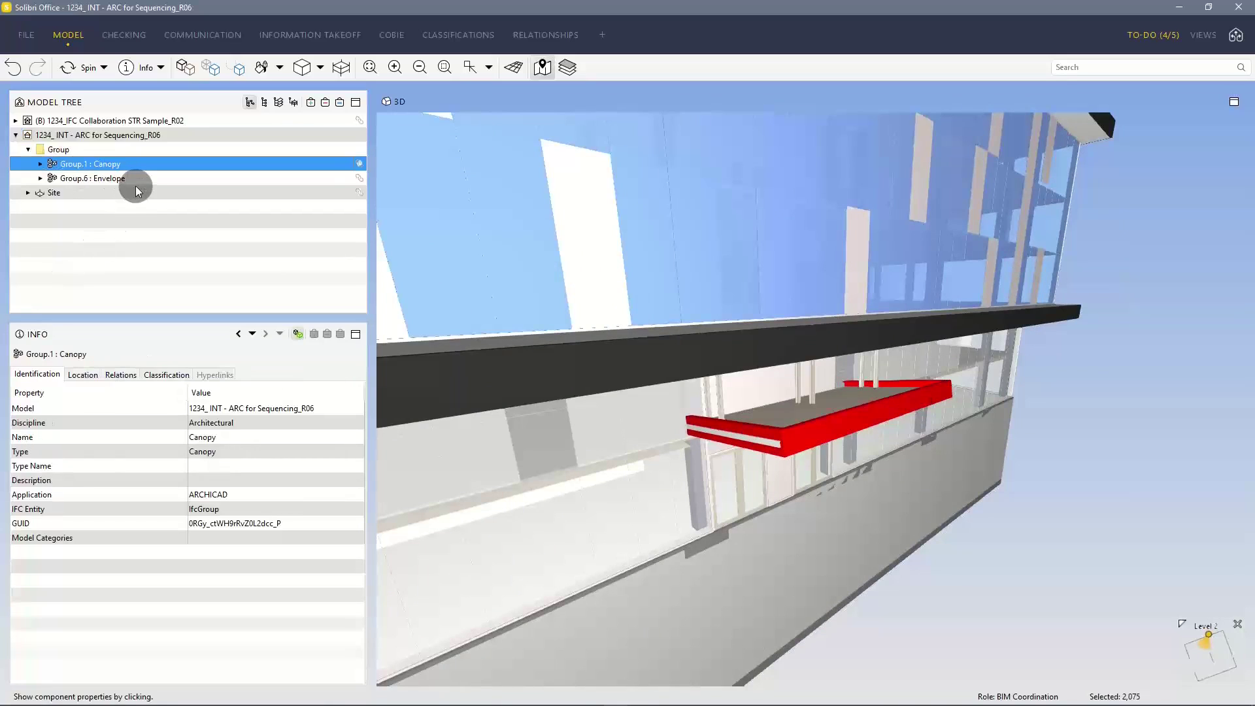
Step: Isolate the Canopy group's components from Column.3.1 through Roof.3.1 and inspect the canopy in 3D
click(40, 165)
click(174, 179)
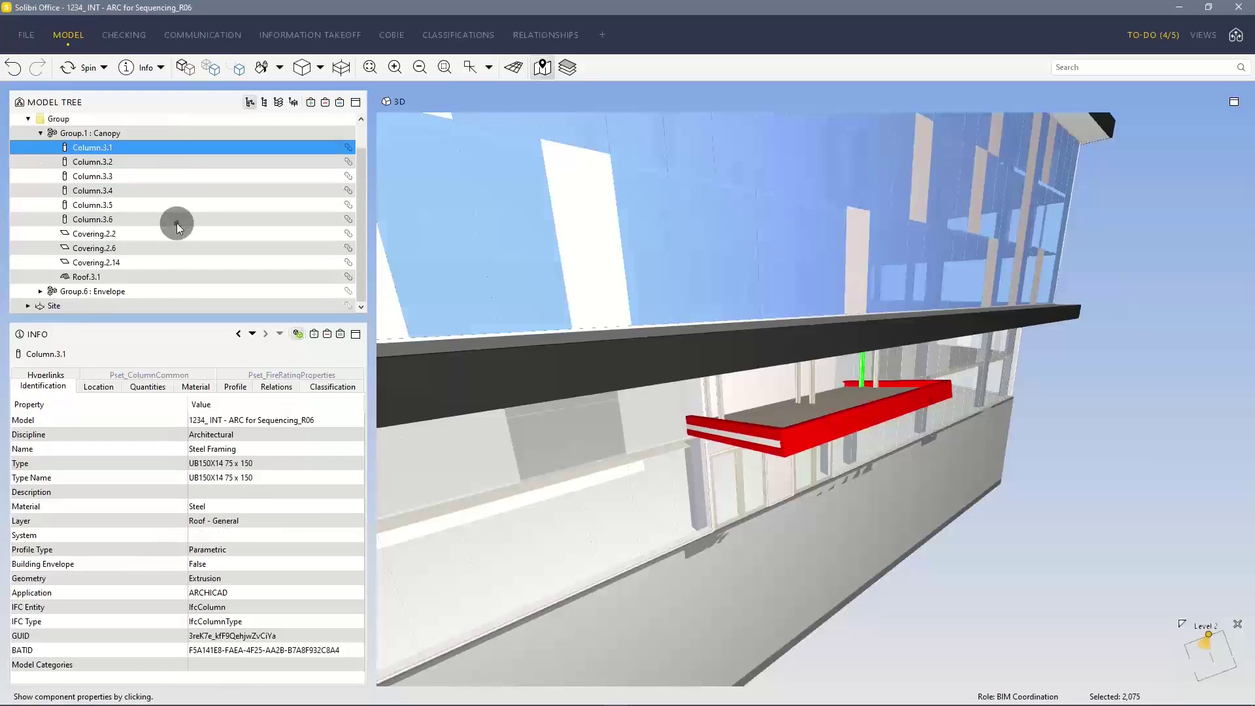
shift+click(163, 278)
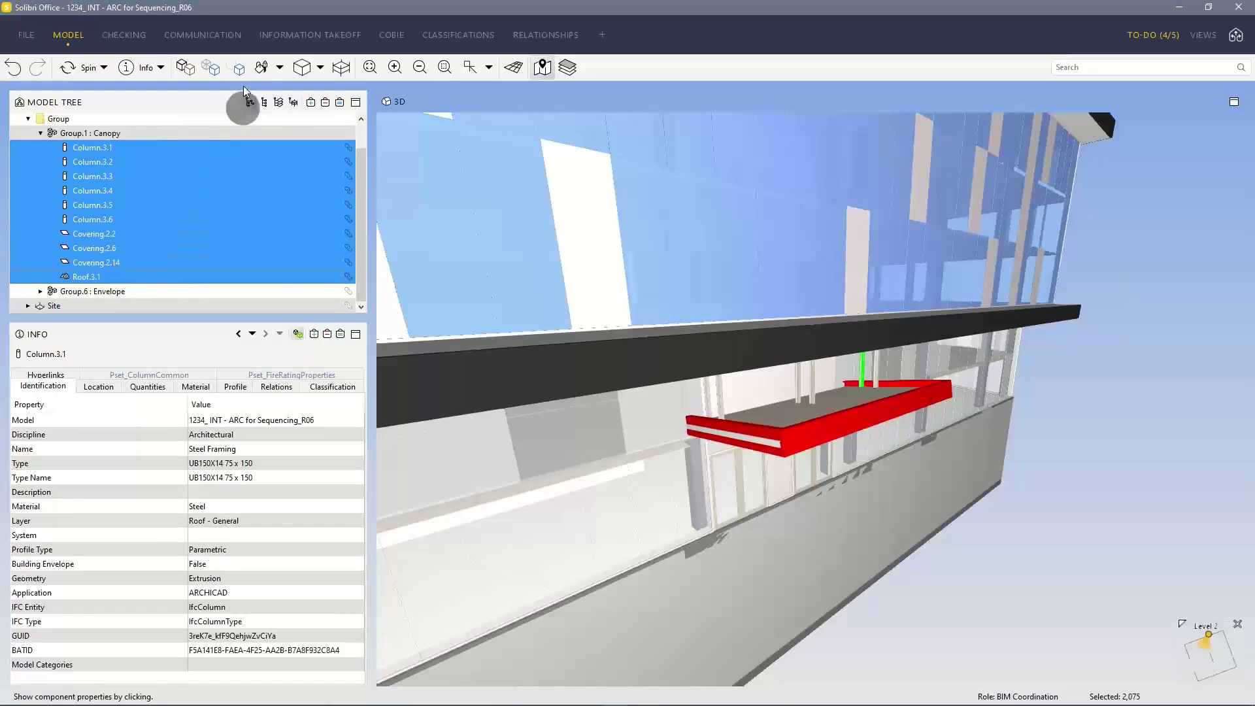
click(338, 103)
drag(827, 344, 763, 336)
scroll(818, 383, up, 2)
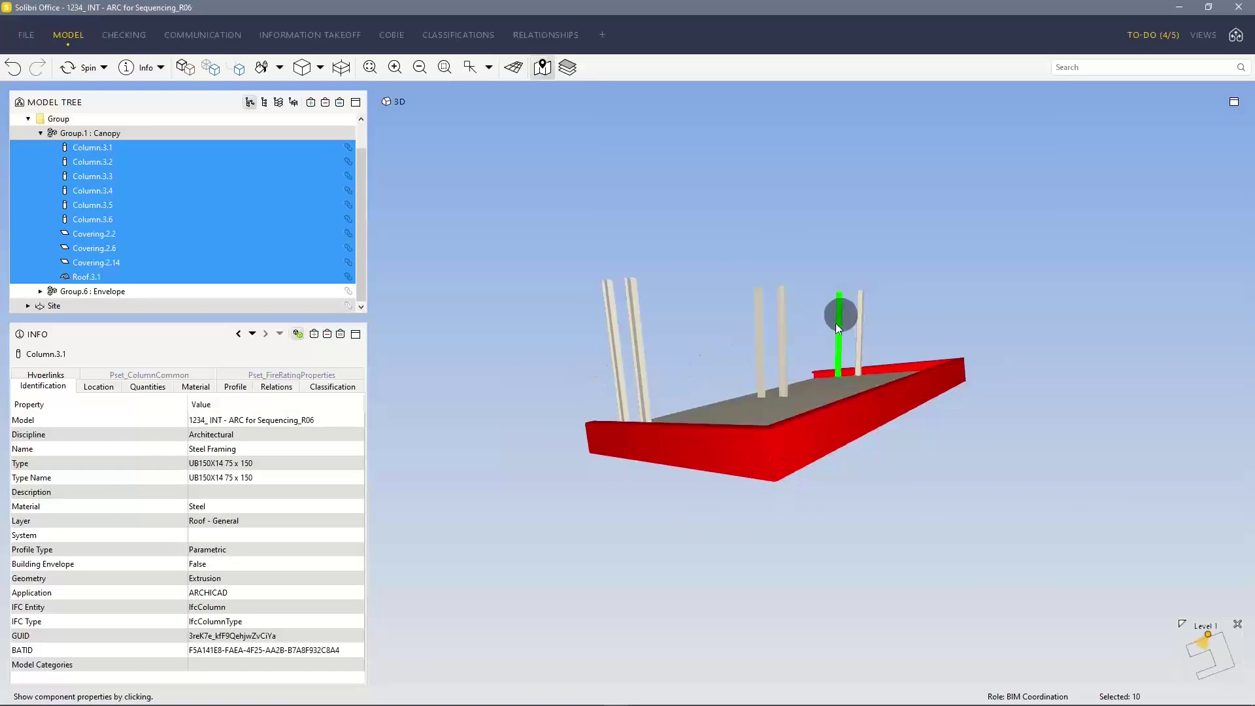
scroll(836, 327, down, 4)
drag(815, 339, 808, 288)
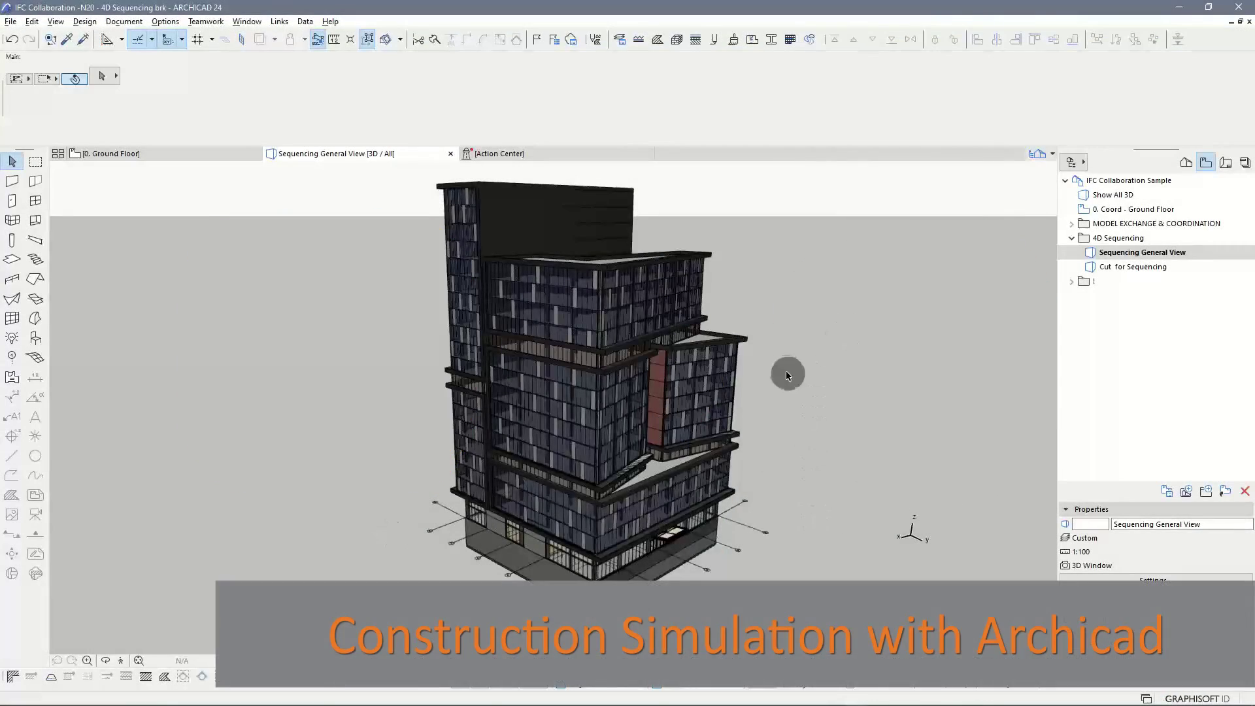
Step: Switch to ARCHICAD and open the Cut for Sequencing 3D view at the building's glazed front corner
scroll(777, 367, up, 2)
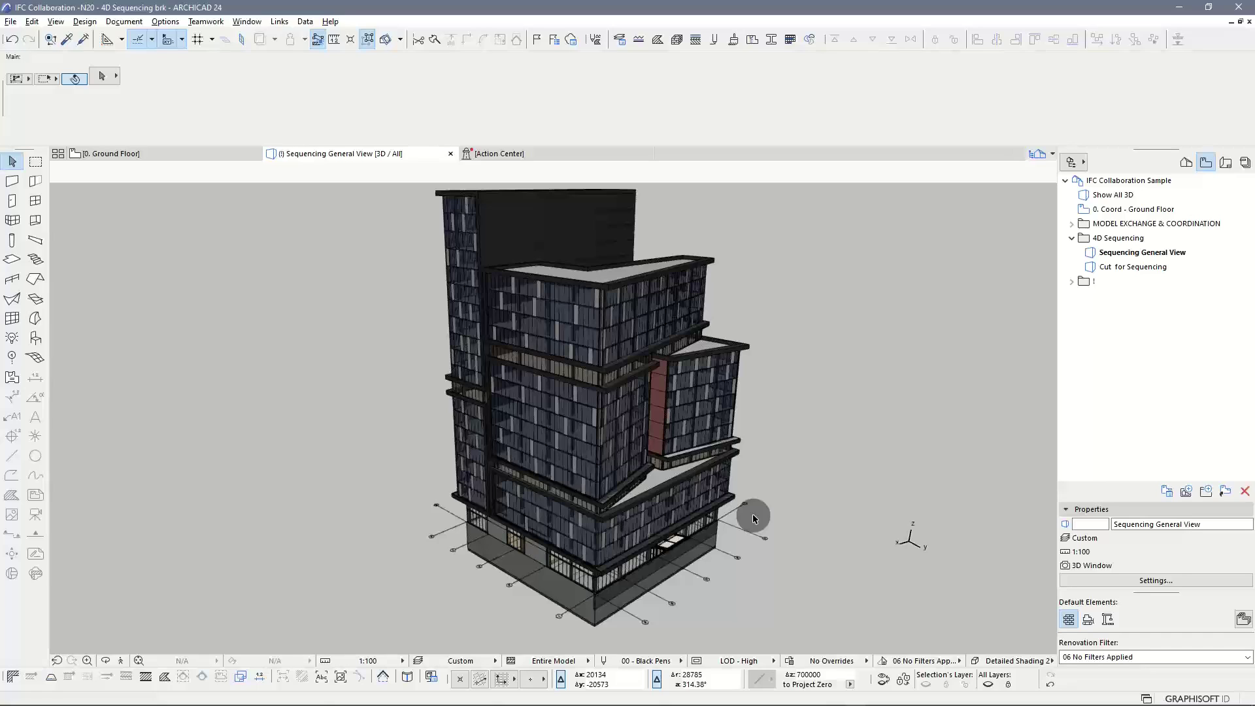
click(1137, 270)
double_click(1137, 269)
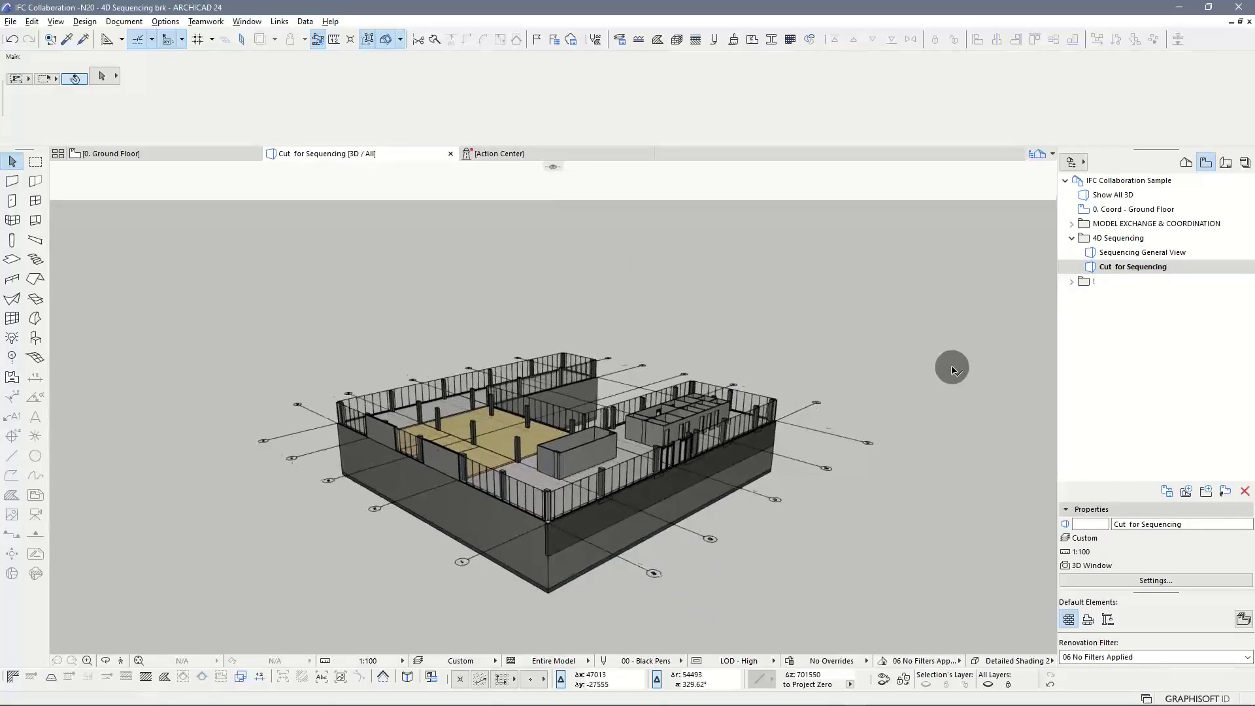
scroll(952, 371, up, 8)
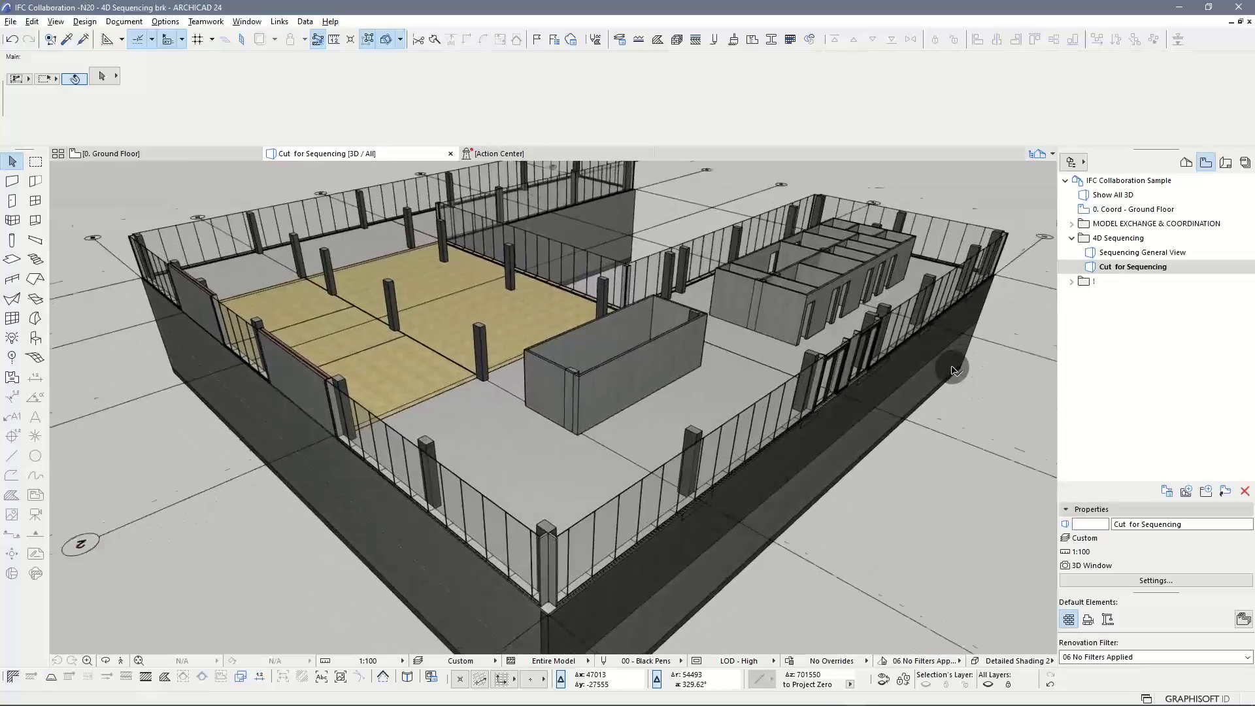
scroll(956, 370, up, 10)
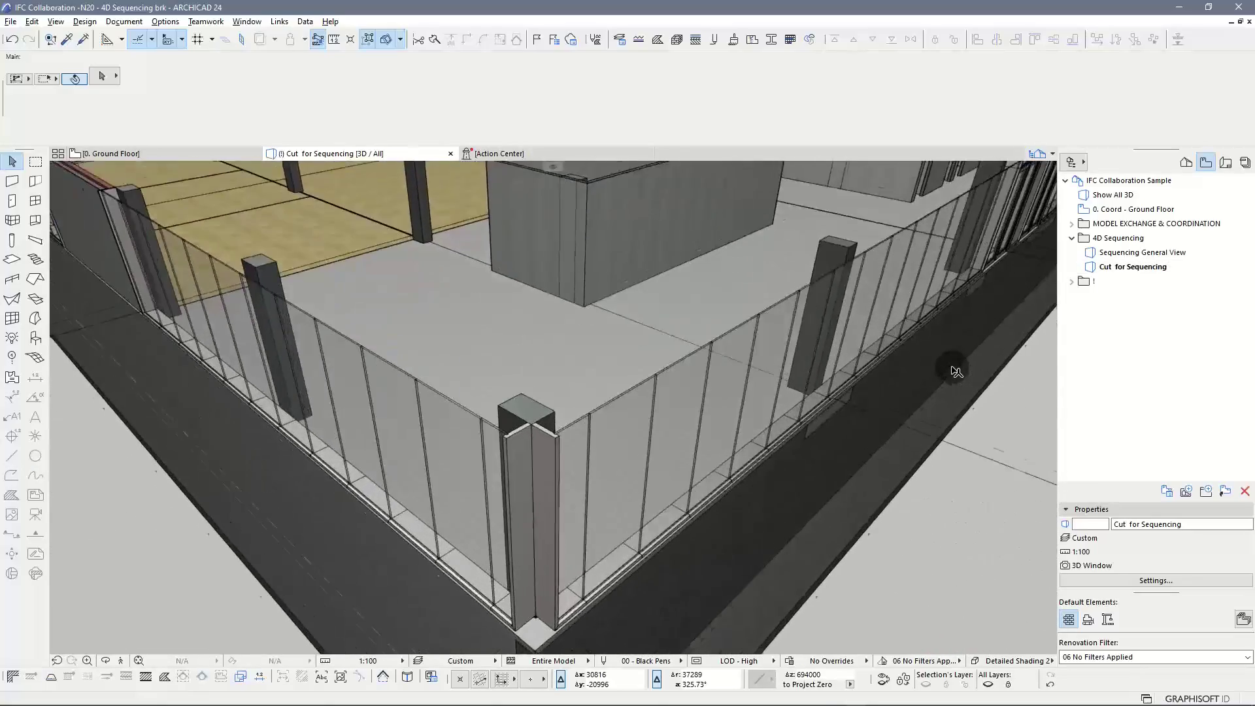
scroll(956, 371, up, 3)
Step: Pick individual parts of the curtain wall beside the corner column to check how the facade is divided
click(516, 387)
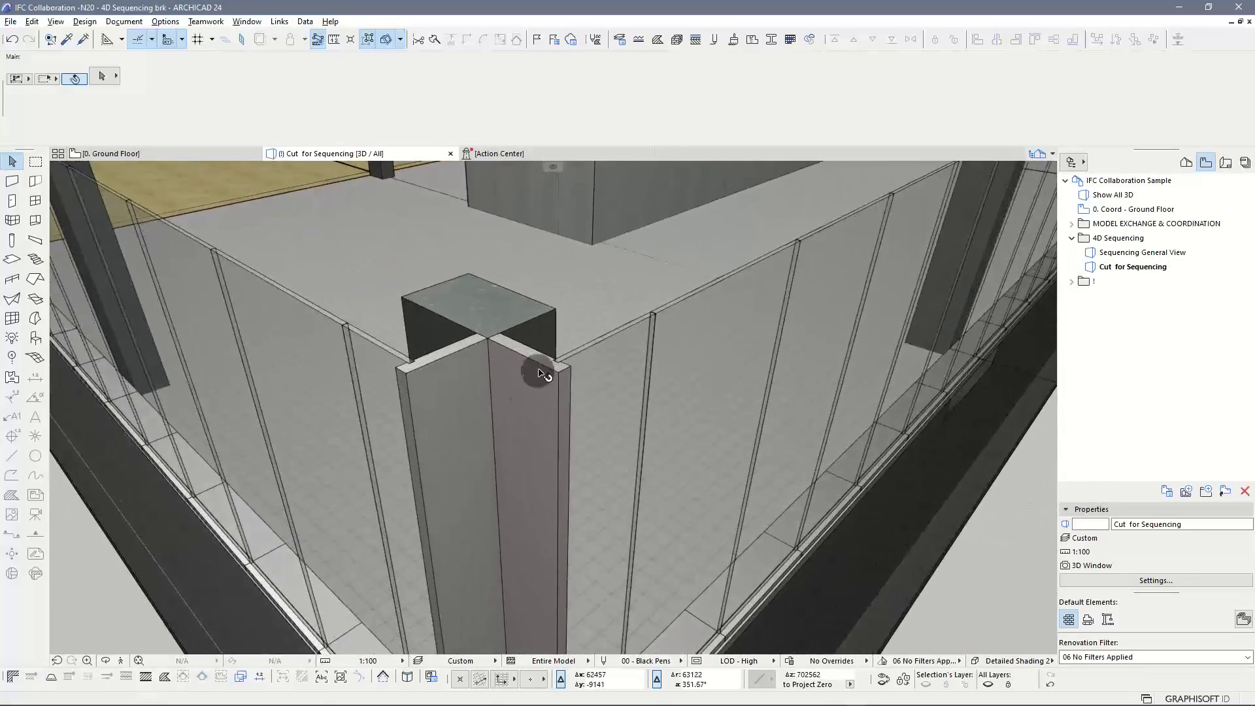
click(700, 363)
click(833, 282)
click(899, 242)
scroll(875, 479, down, 5)
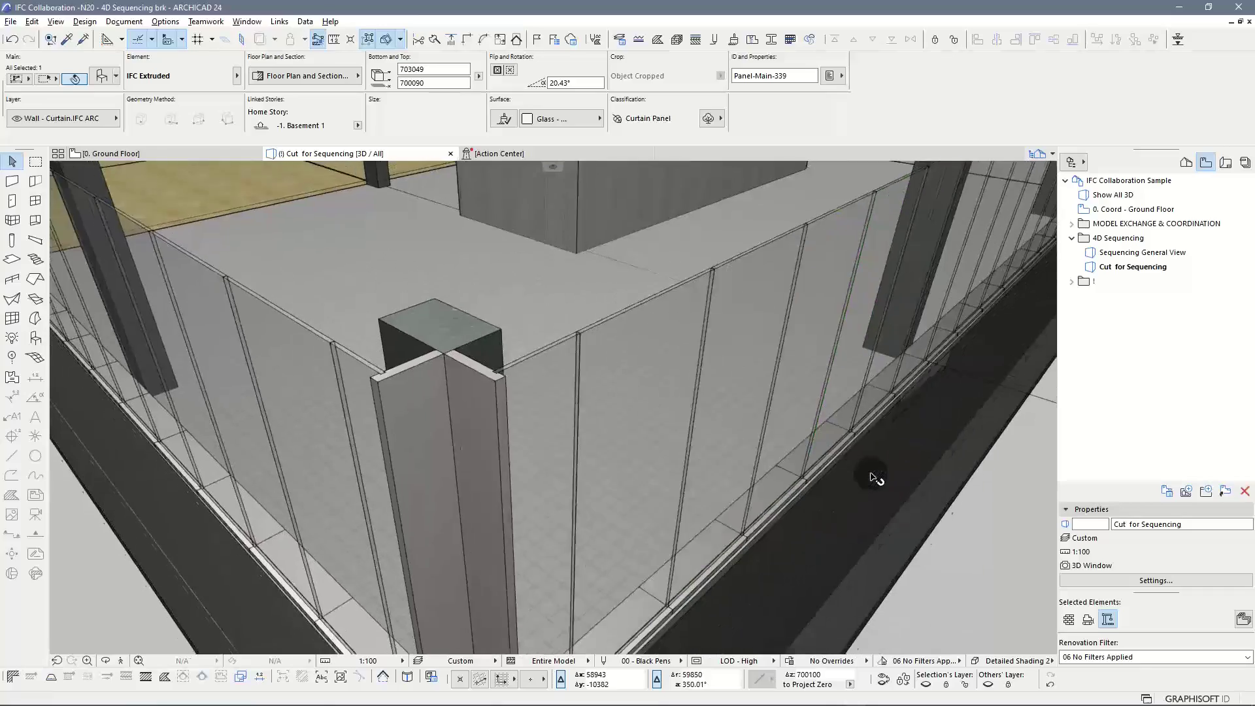
Step: Select the partition wall's inner Gypsum Plasterboard layer, examine the separated layers at the corner, and clear the selection
scroll(876, 479, up, 8)
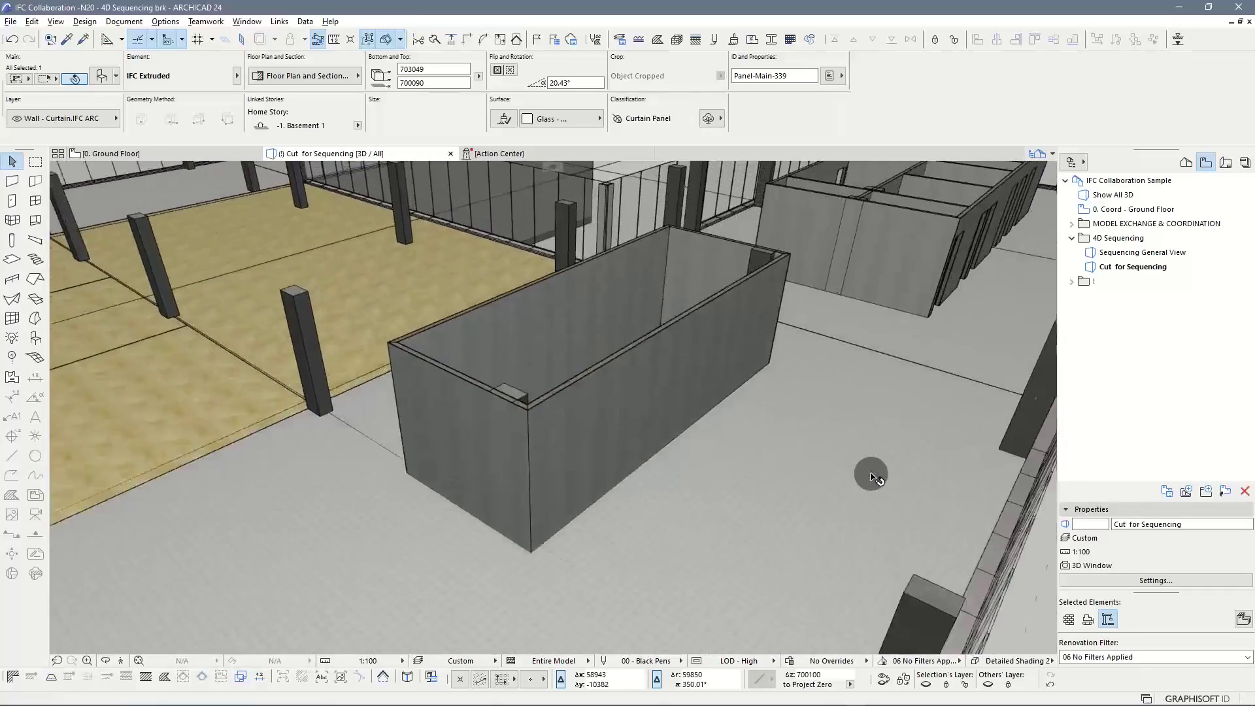
scroll(874, 479, up, 8)
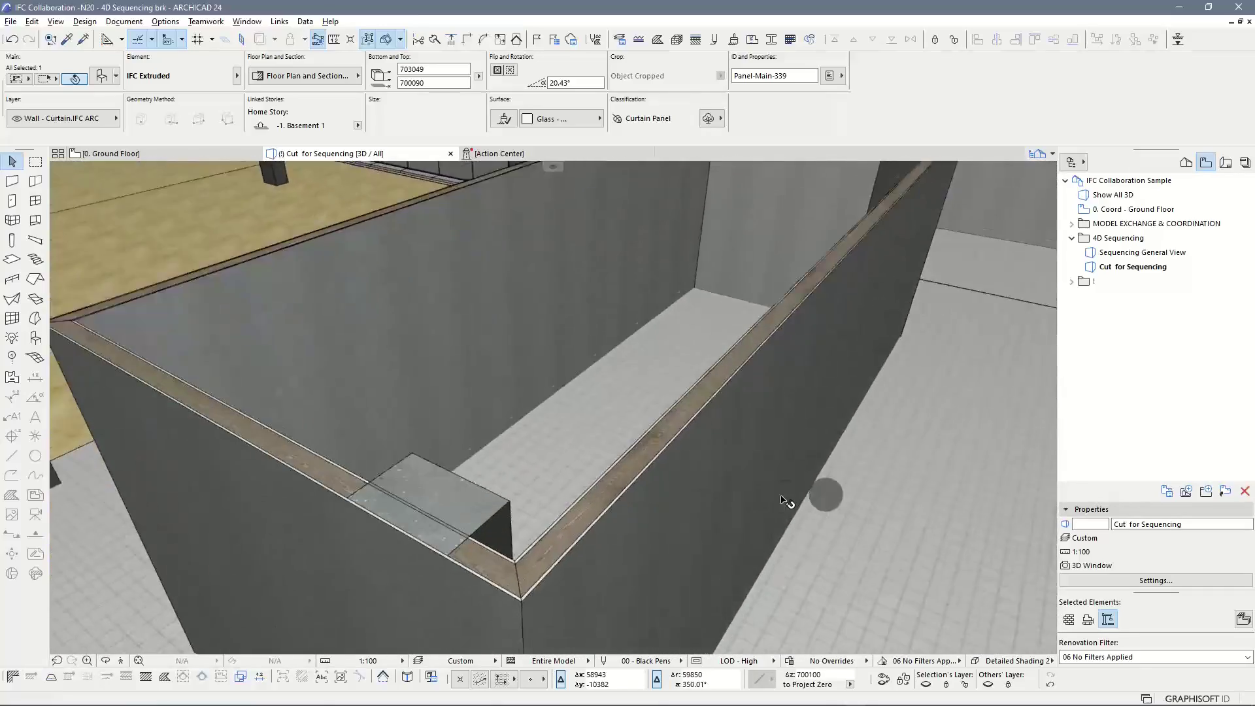
click(620, 466)
scroll(617, 451, up, 6)
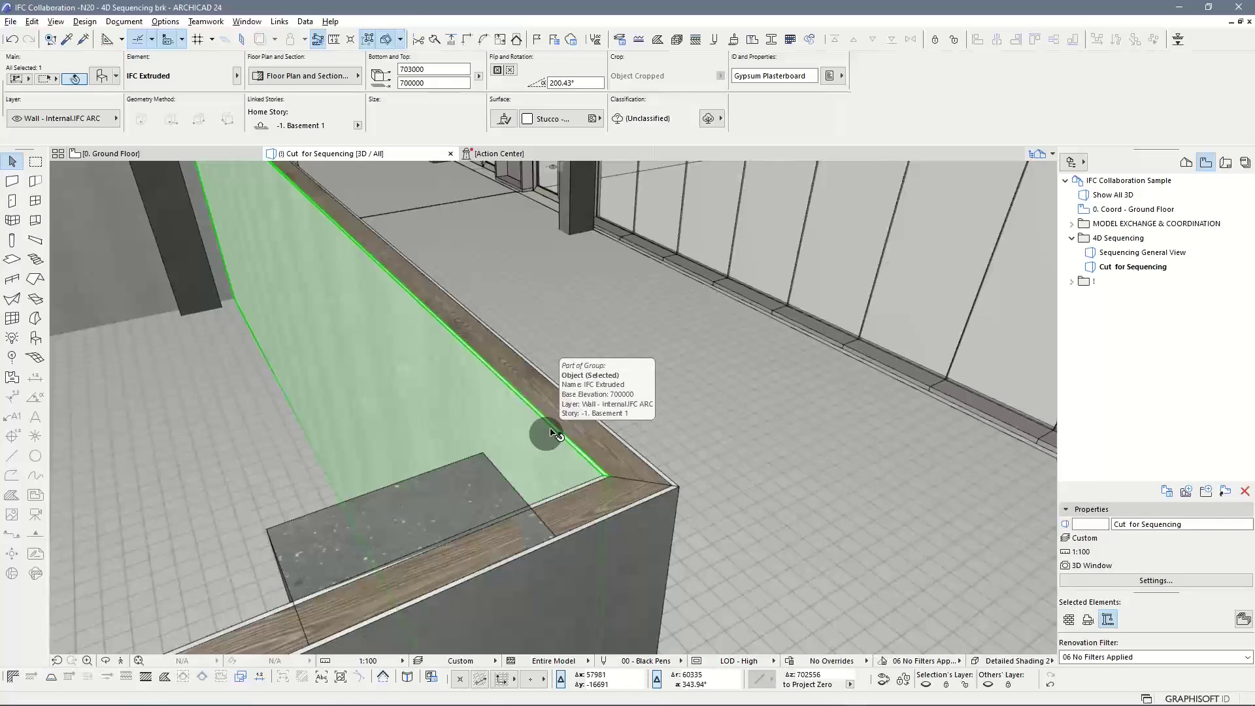
shift+middle_drag(554, 434, 554, 434)
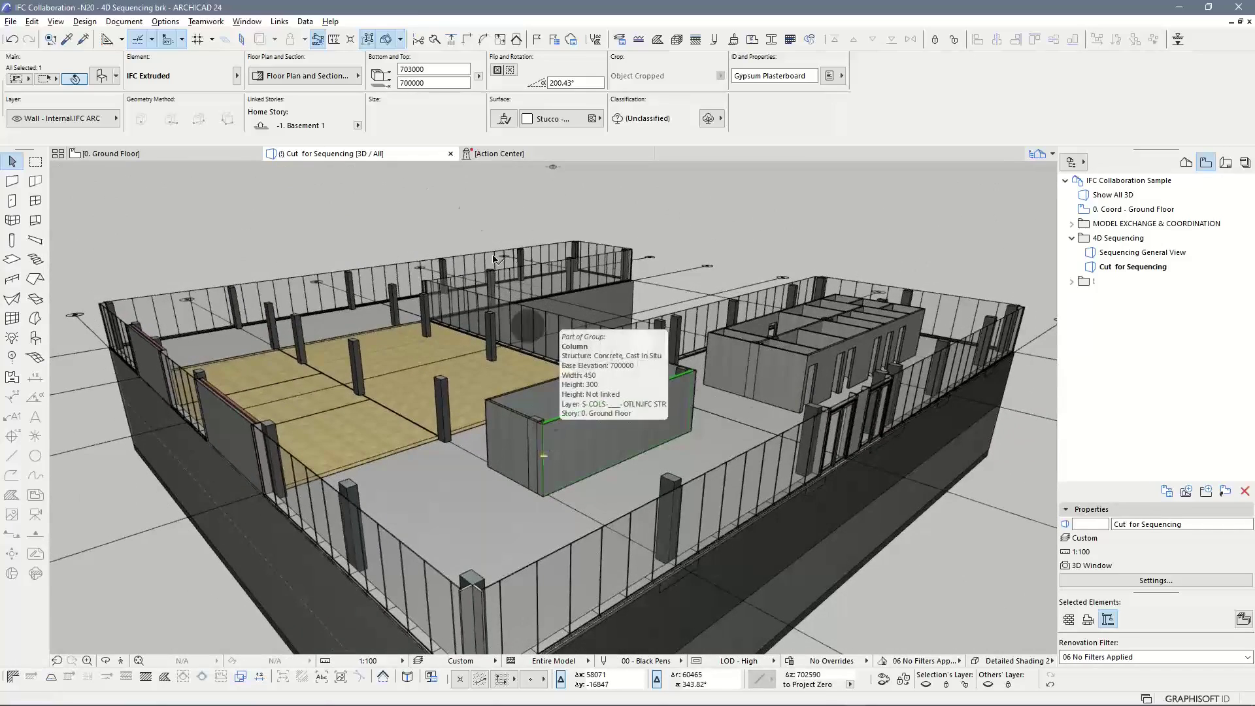
key(Escape)
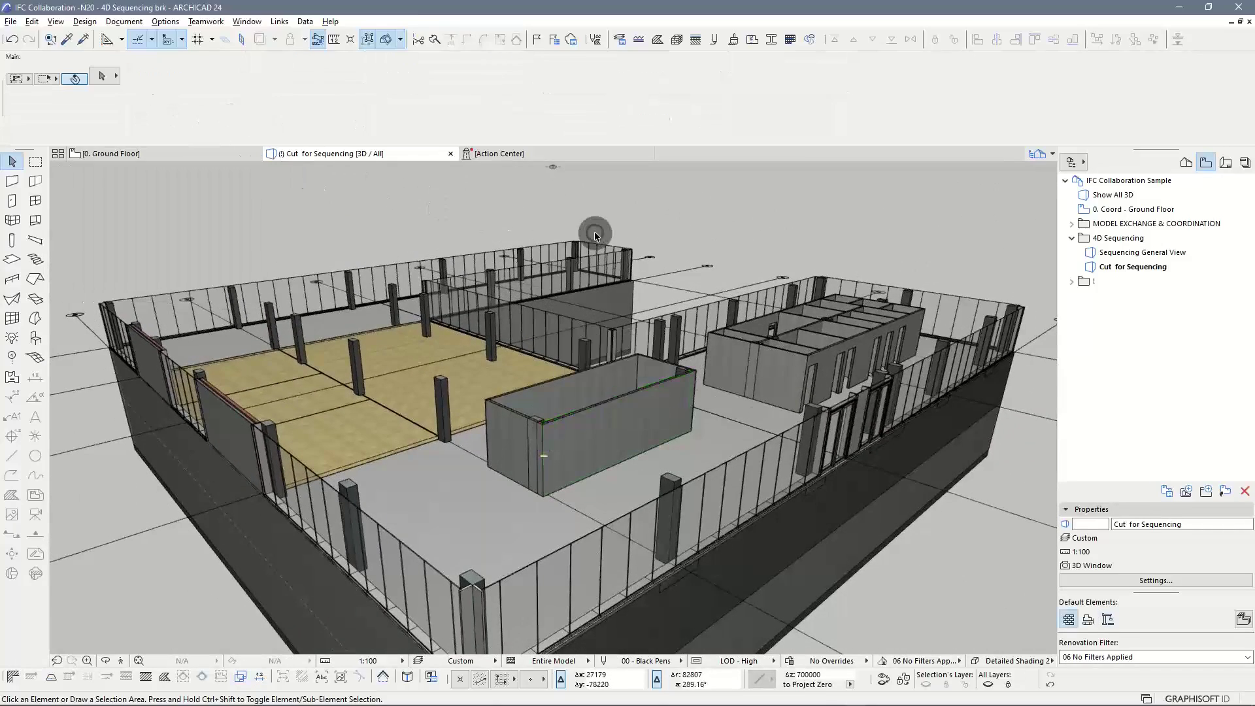
Step: Open the Ground Floor plan and show the Construction Simulation task list, placing its window clear of the drawing
click(164, 152)
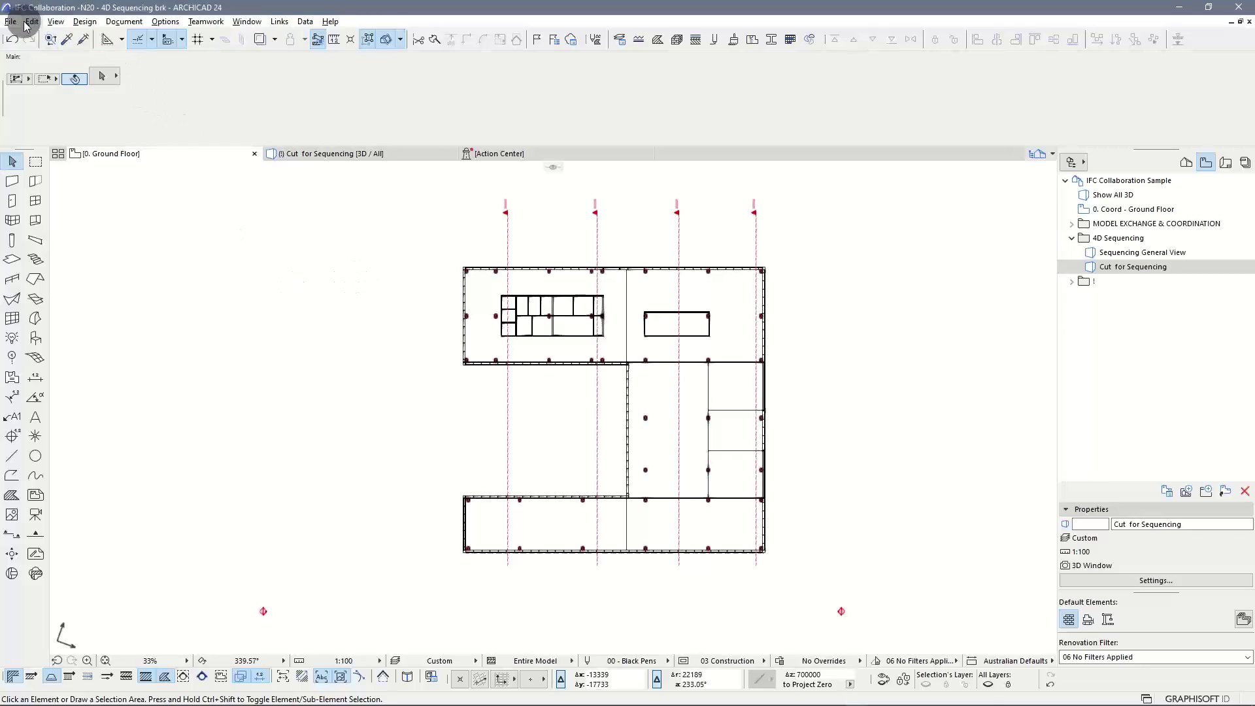
click(116, 22)
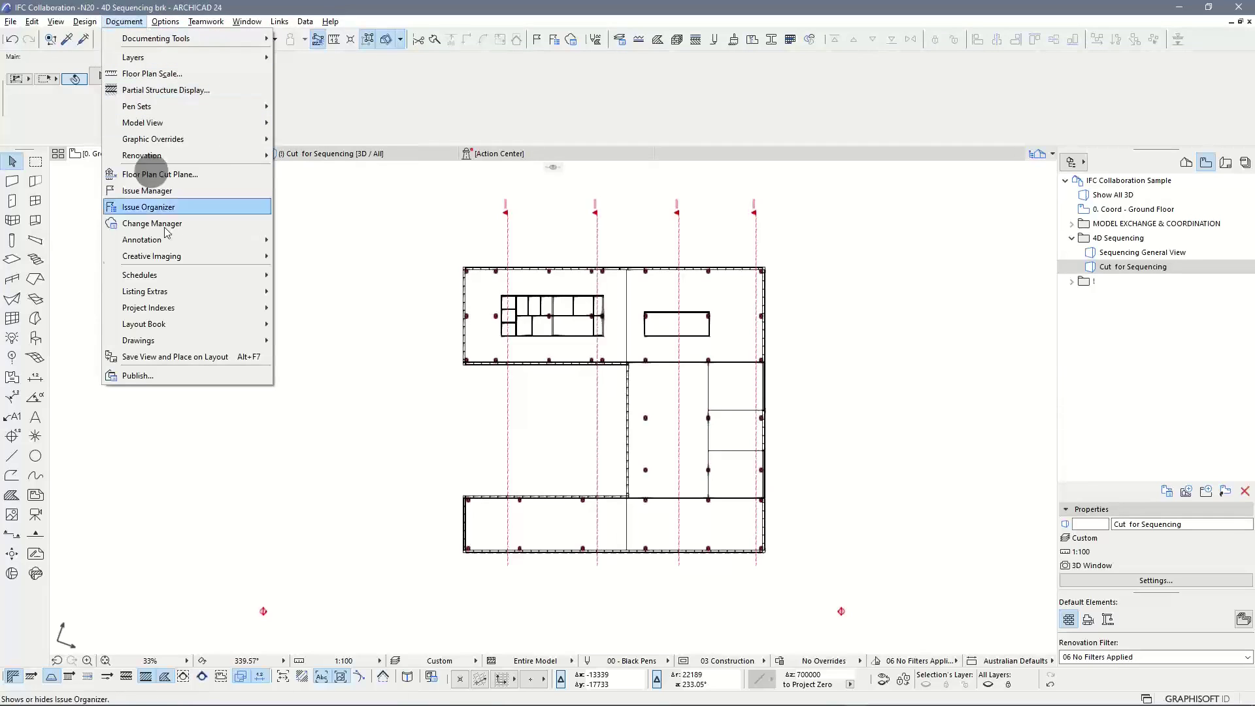
mouse_move(168, 291)
mouse_move(366, 311)
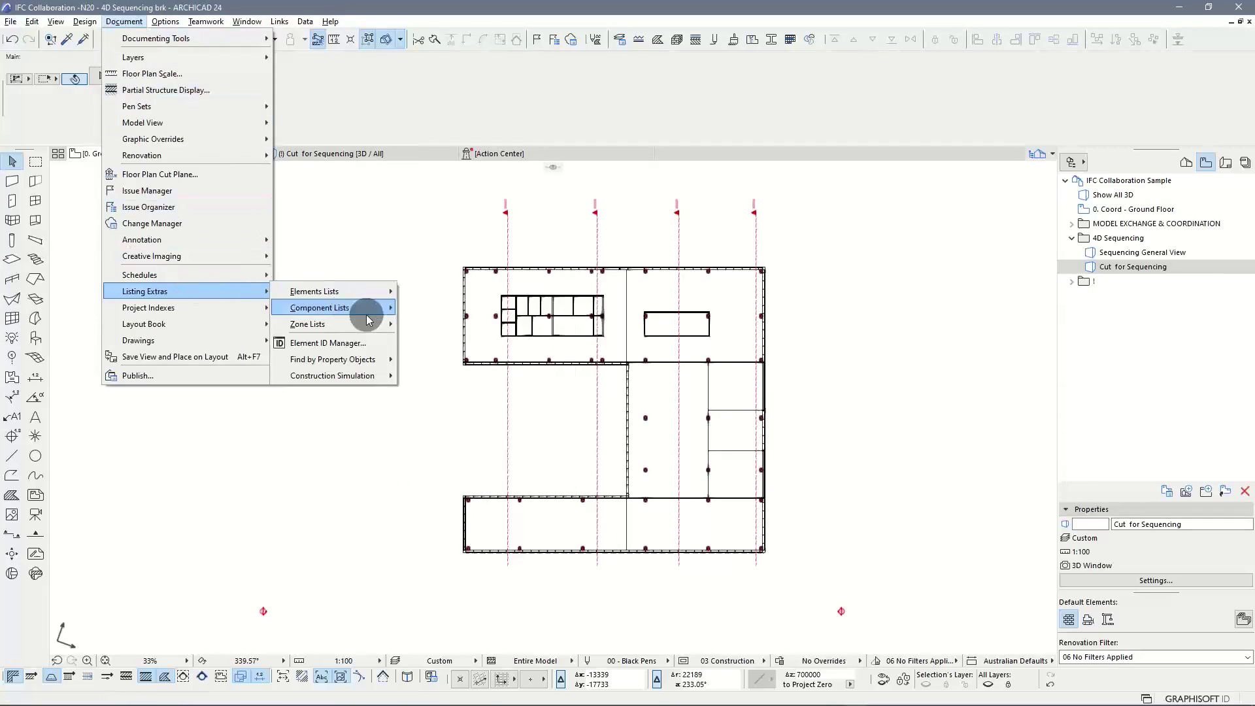
mouse_move(378, 379)
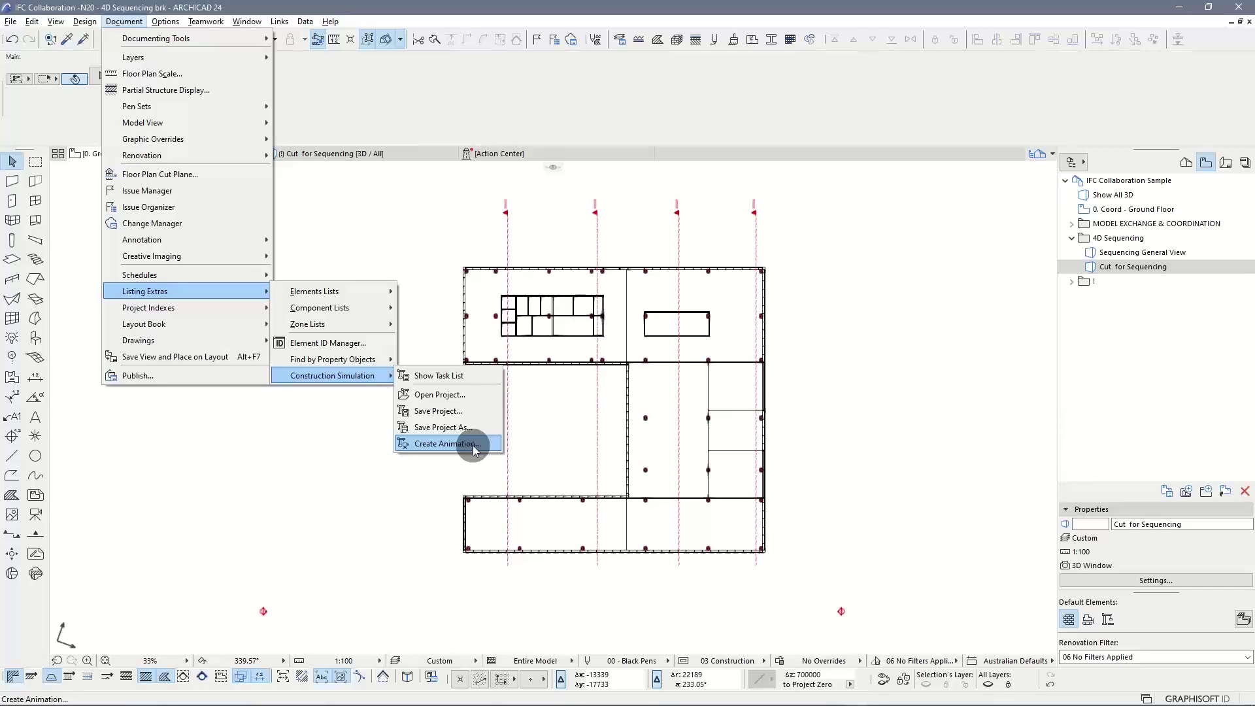
click(473, 376)
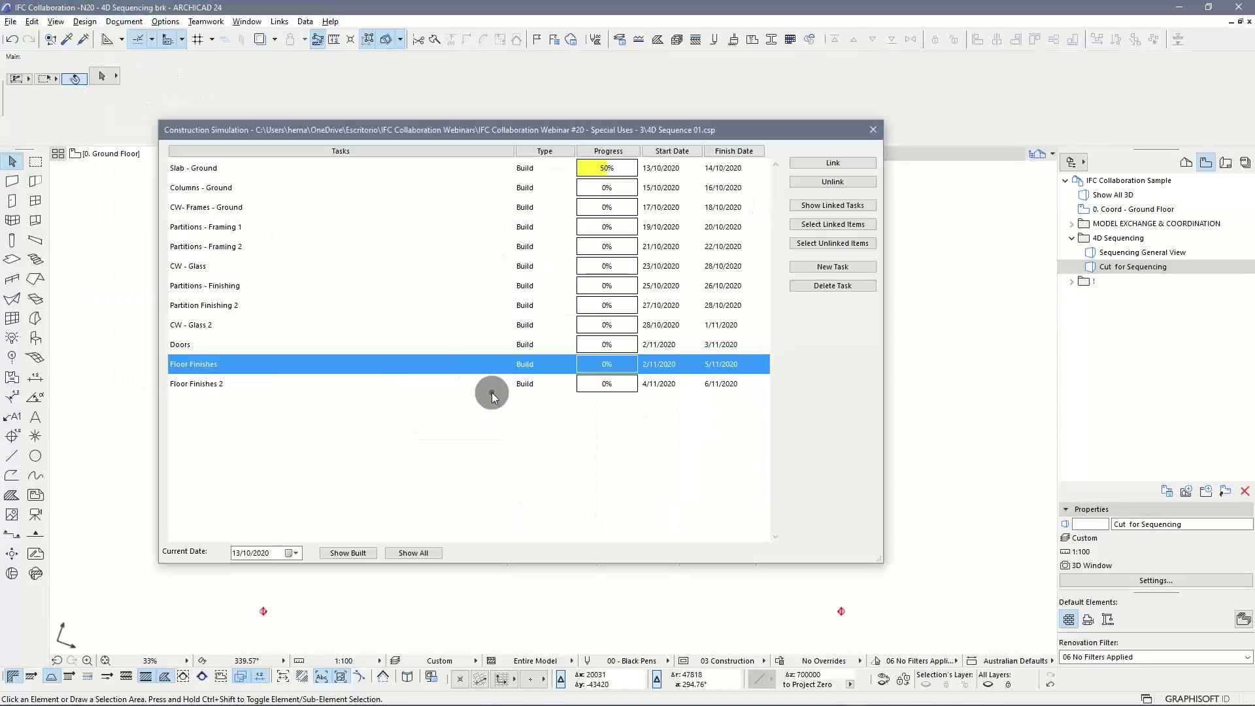
drag(743, 134, 983, 85)
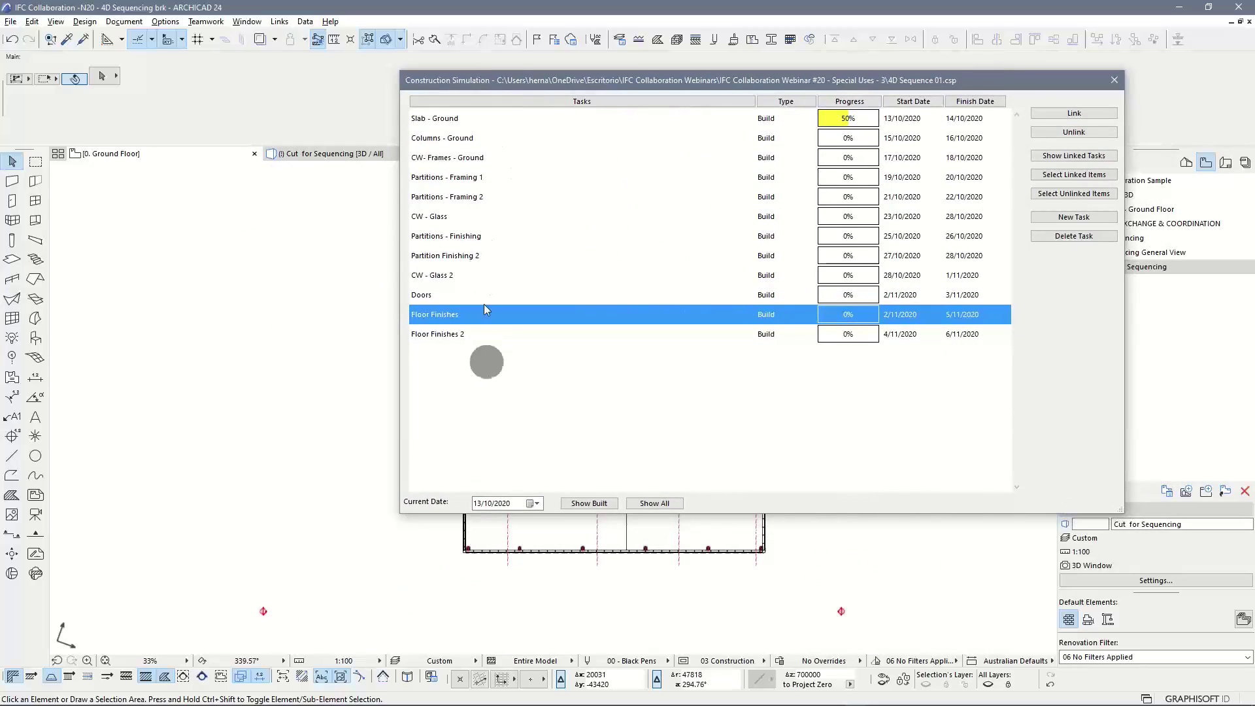
drag(572, 81, 619, 85)
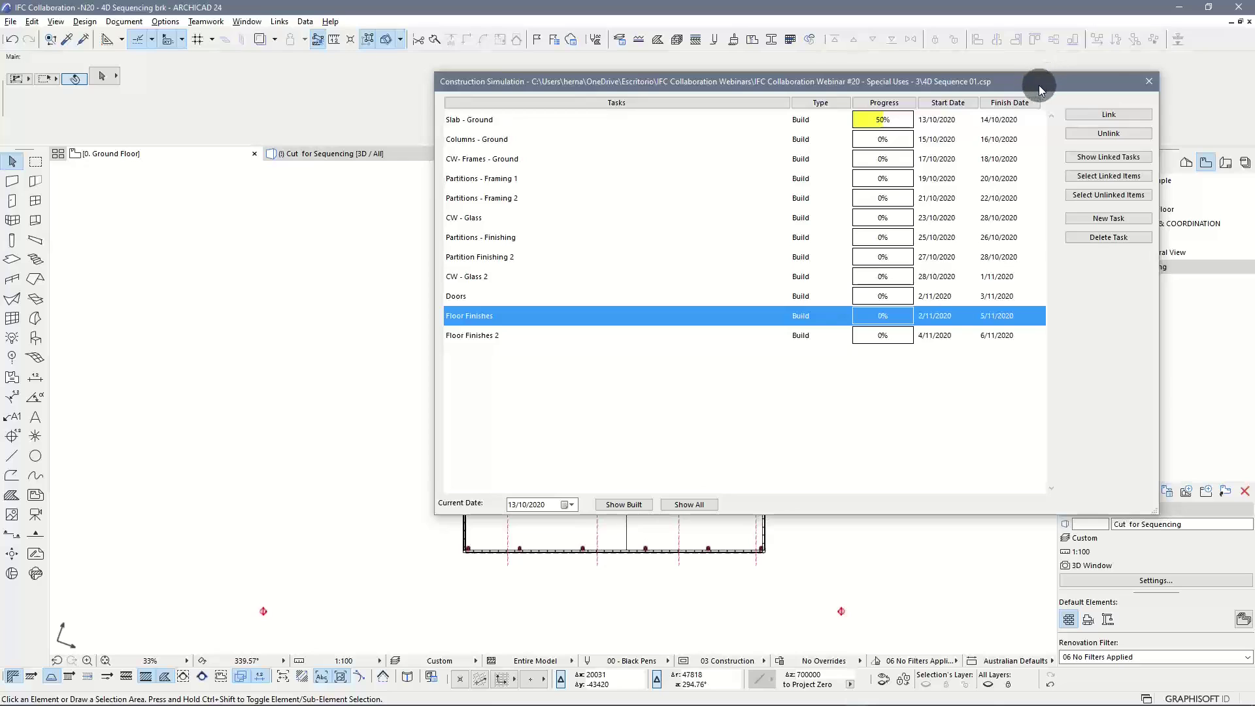
Step: Review the available task types for the Slab - Ground task, keeping it set to Build
drag(1040, 90, 843, 275)
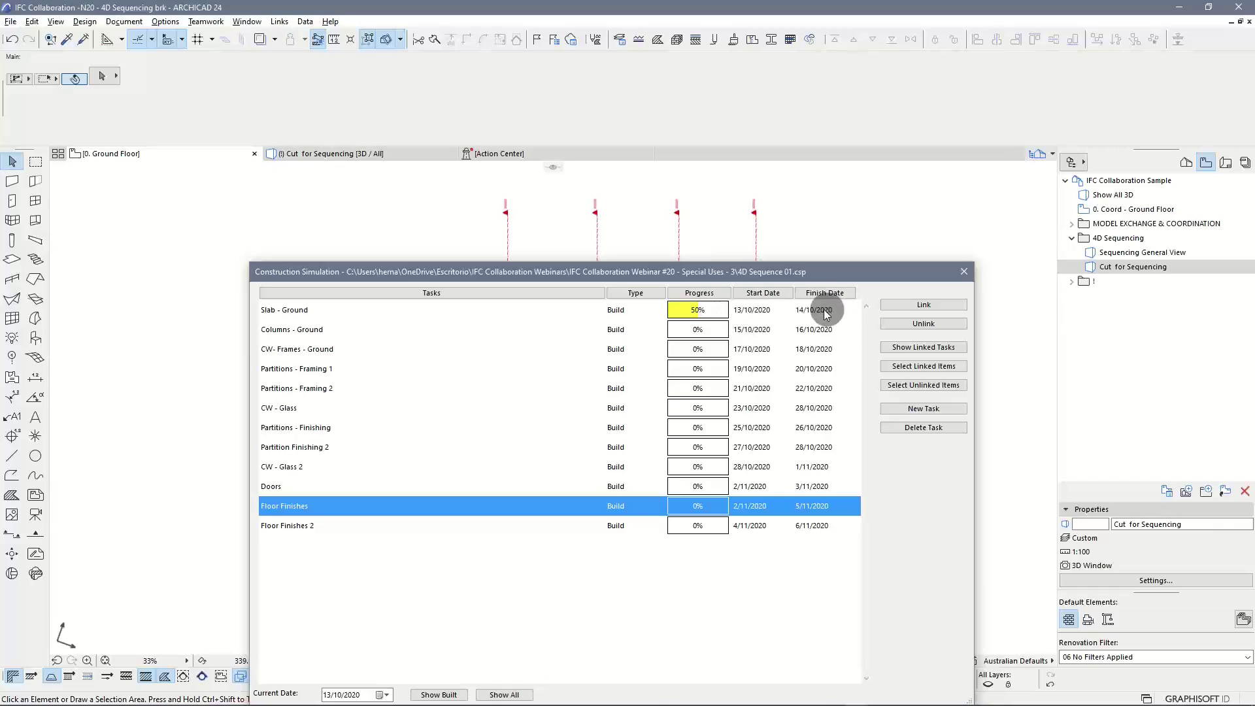
click(656, 313)
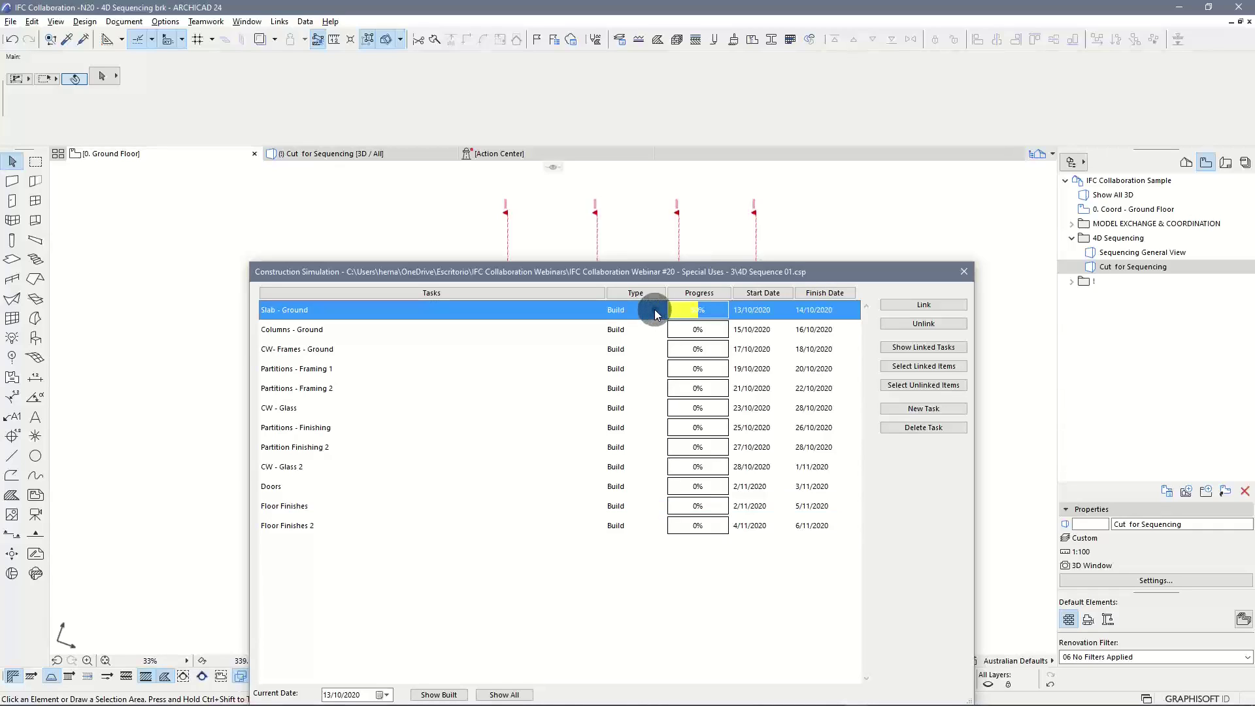
click(639, 311)
click(659, 311)
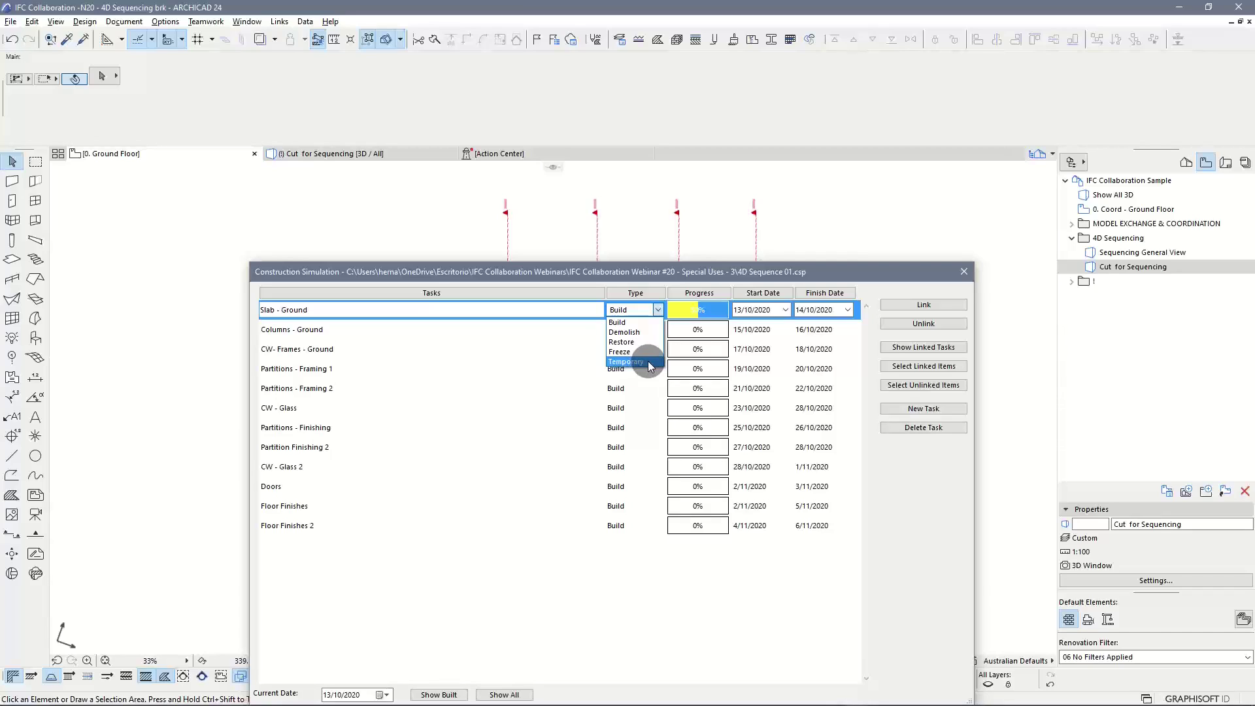
click(857, 273)
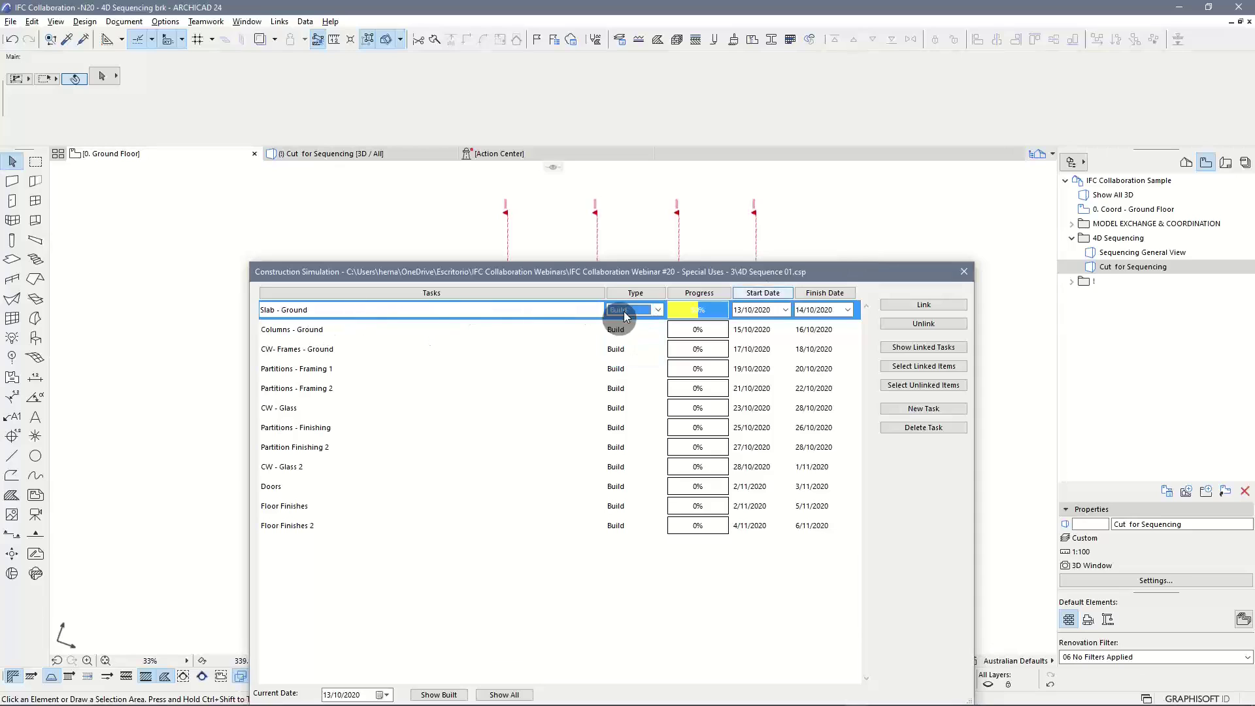
Step: Shrink the Construction Simulation window and place it so that the floor plan can be seen beside it
drag(833, 269, 758, 191)
click(360, 233)
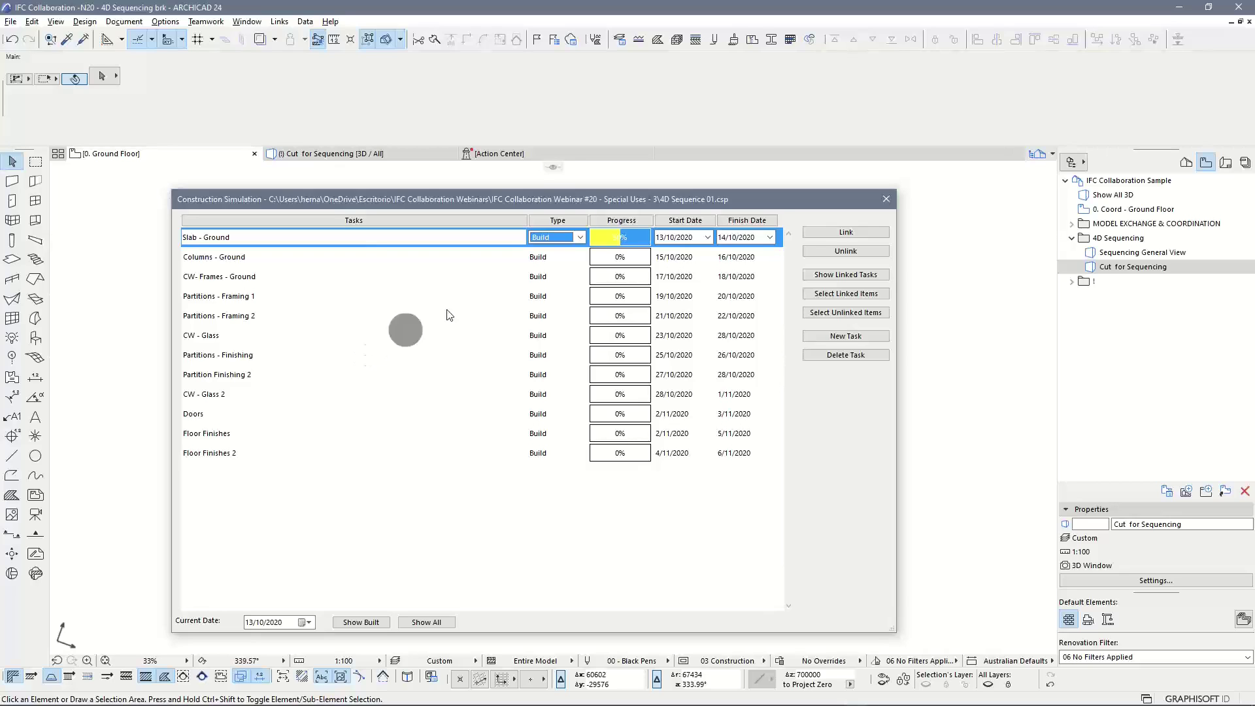
drag(796, 195, 864, 114)
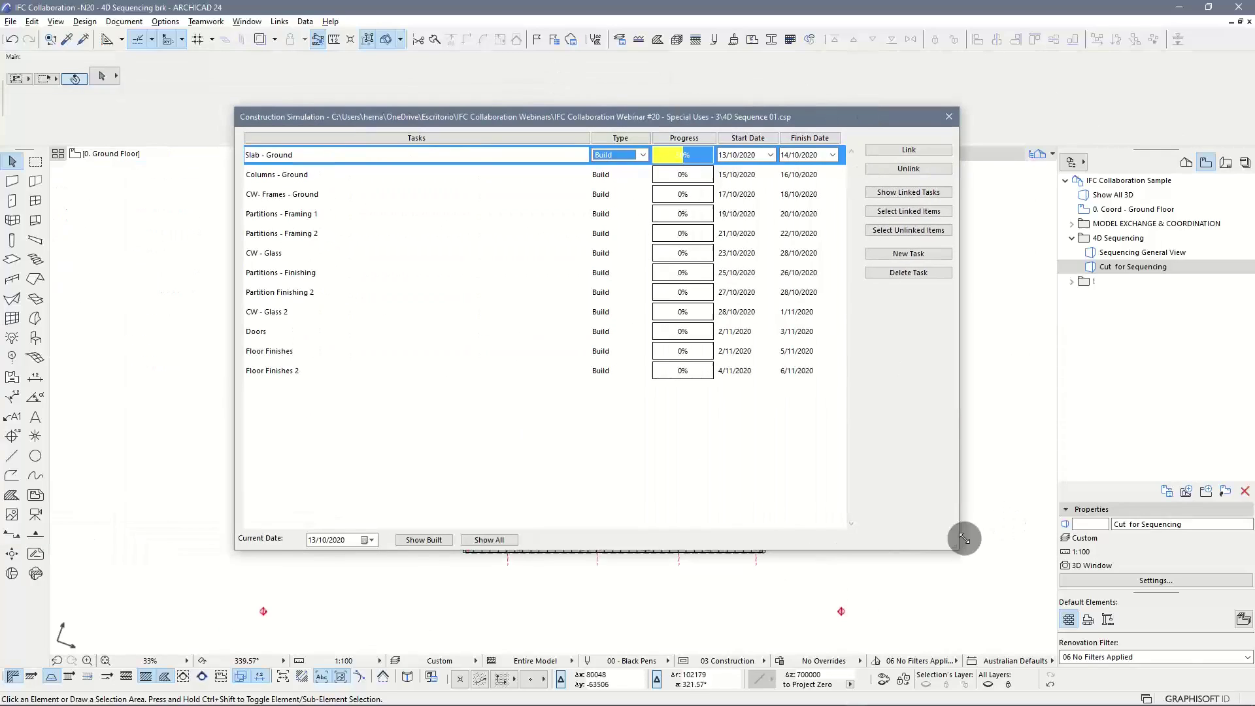
drag(955, 547, 793, 350)
click(744, 192)
drag(714, 112, 530, 114)
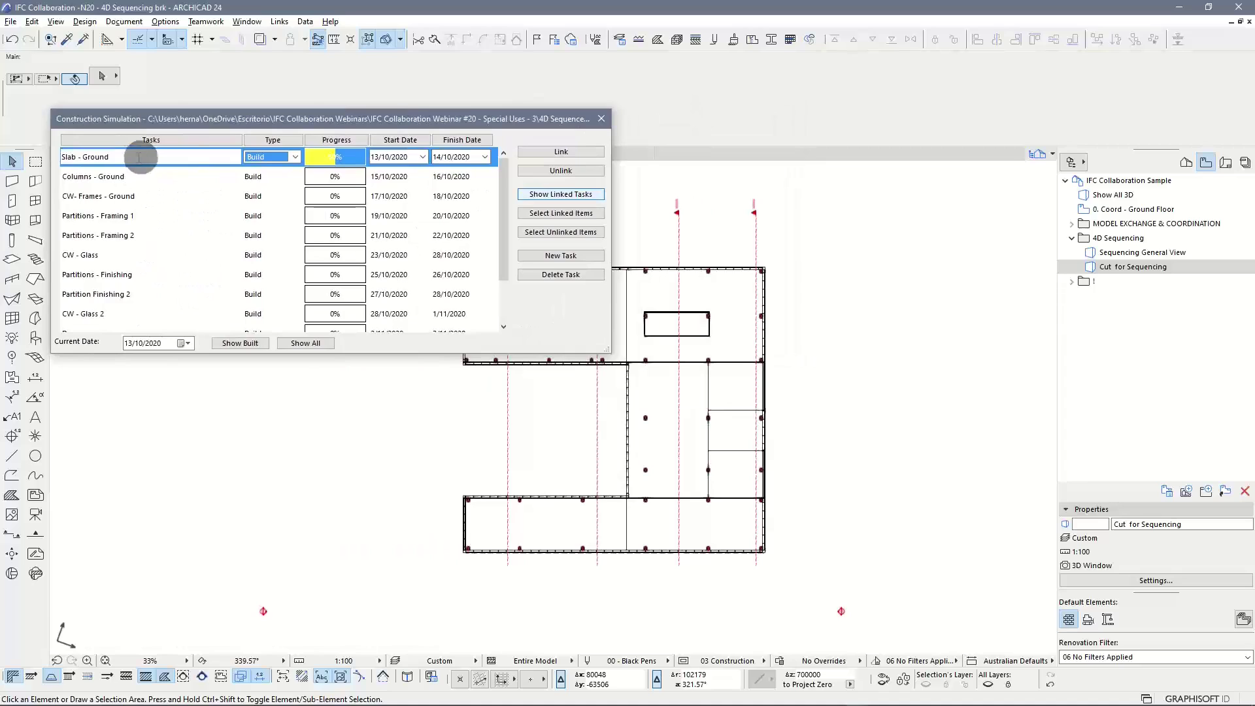
Step: Select the plan elements linked to Slab - Ground and those linked to Columns - Ground, and clear the selection
click(574, 214)
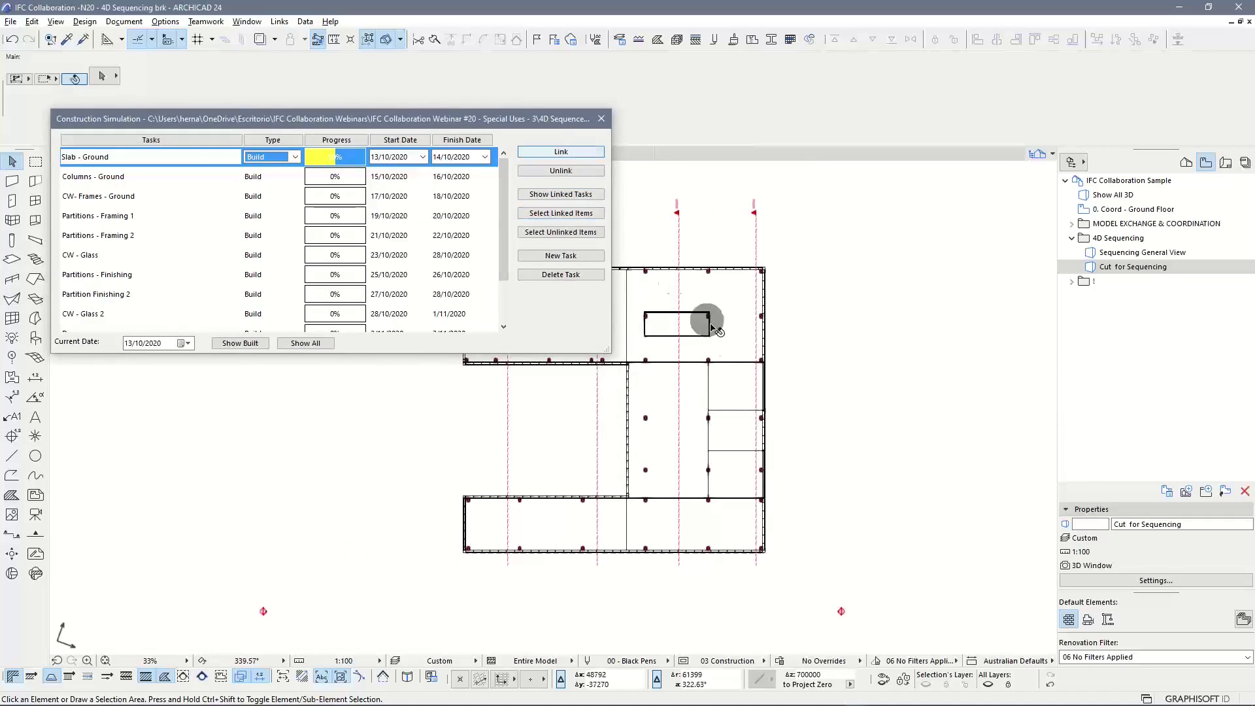
middle_drag(818, 271, 1021, 262)
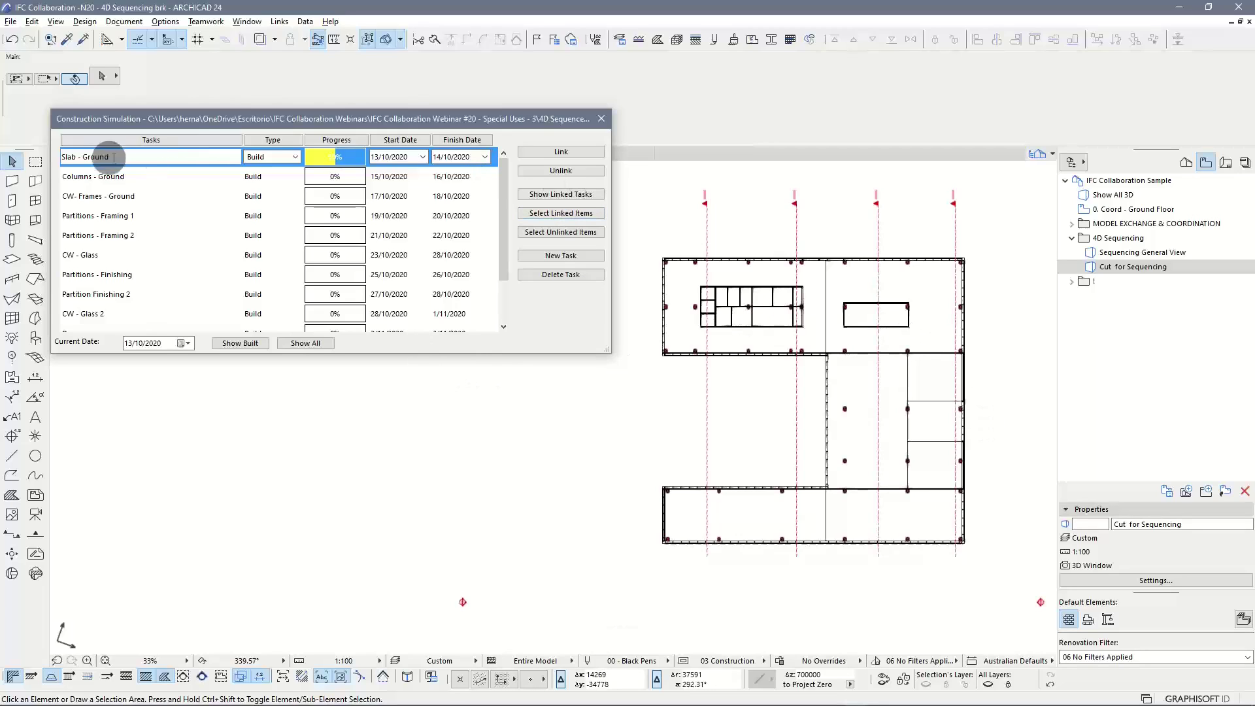
click(566, 219)
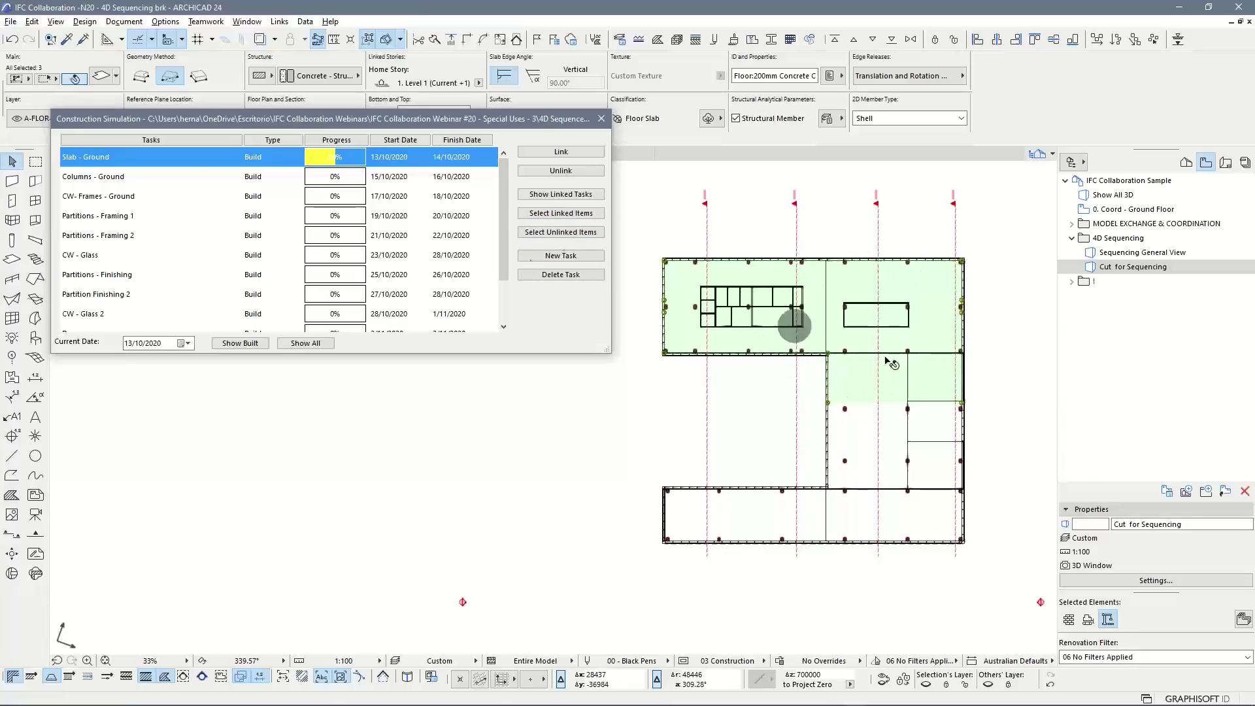
click(167, 176)
click(580, 218)
click(1024, 308)
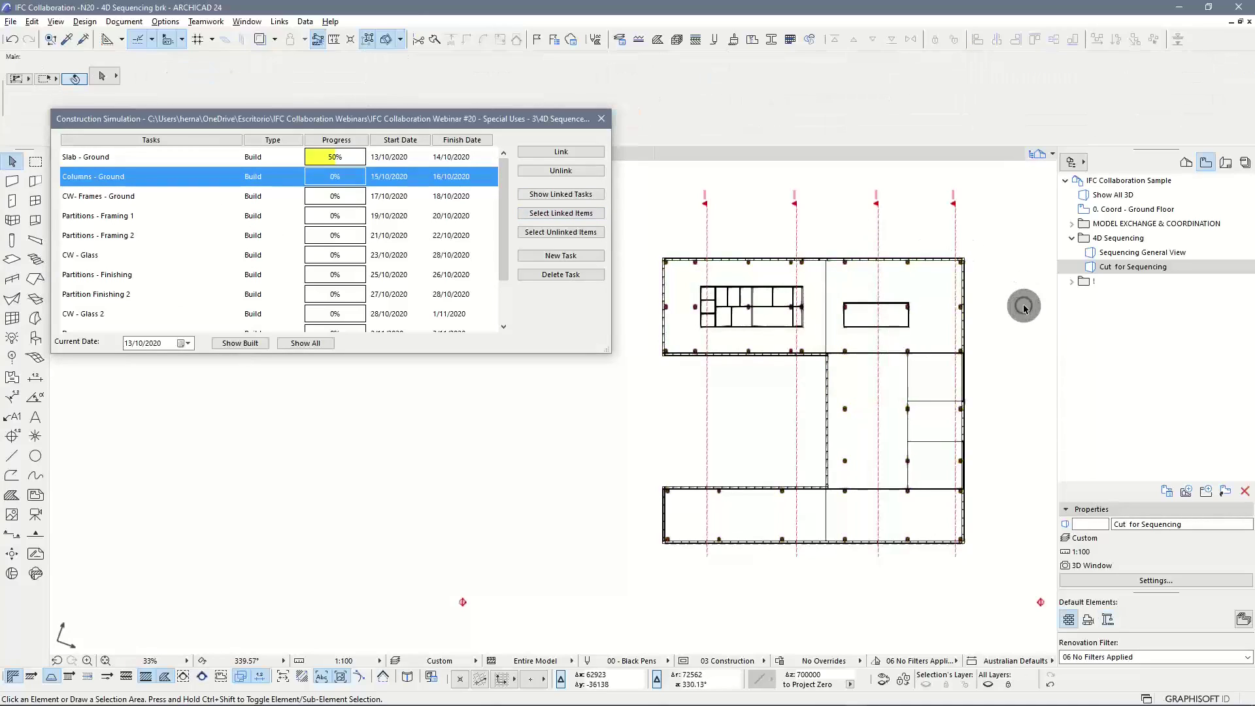
Step: Select the elements linked to Partitions - Framing 1 and those linked to Partitions - Framing 2 to check the timber studs
click(159, 197)
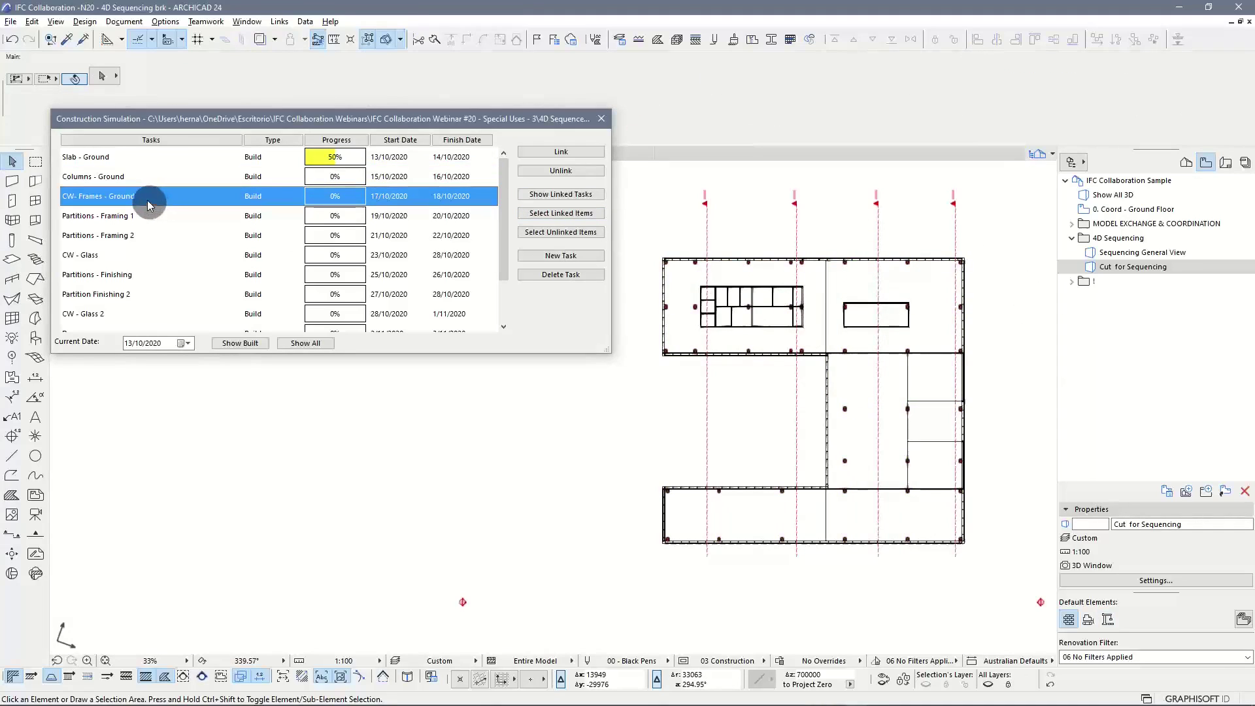
click(155, 217)
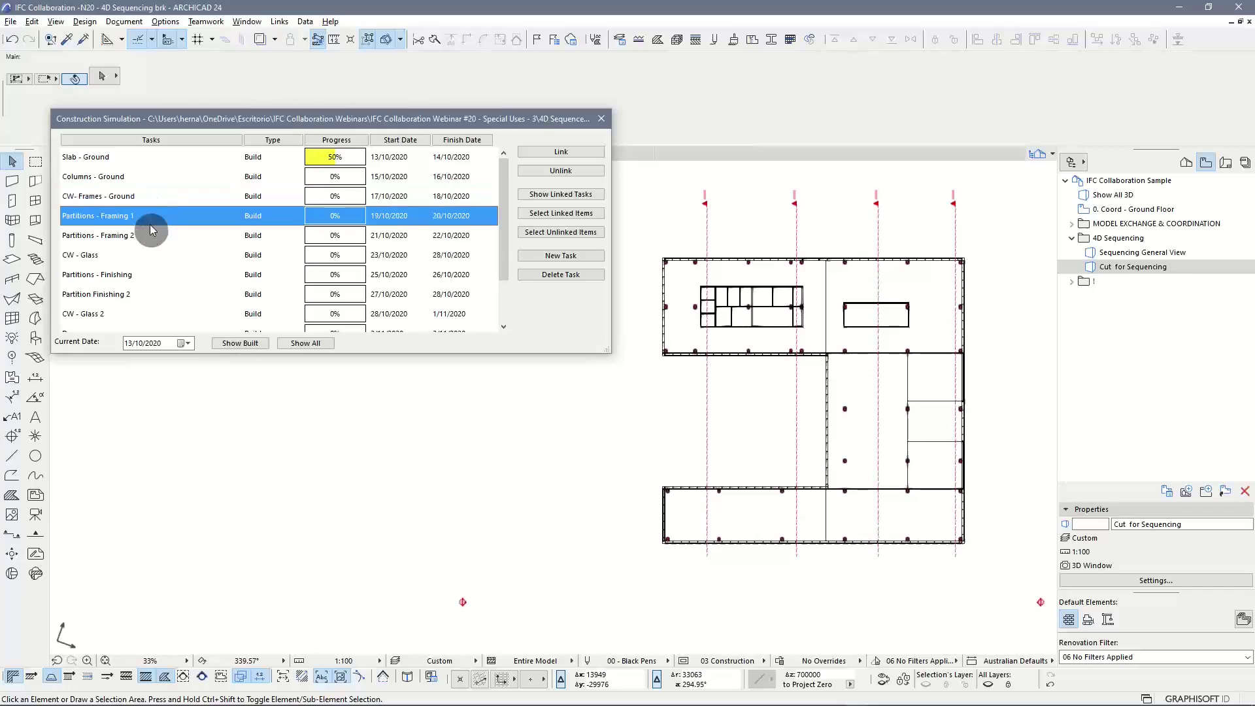
click(561, 196)
click(561, 214)
scroll(756, 314, up, 5)
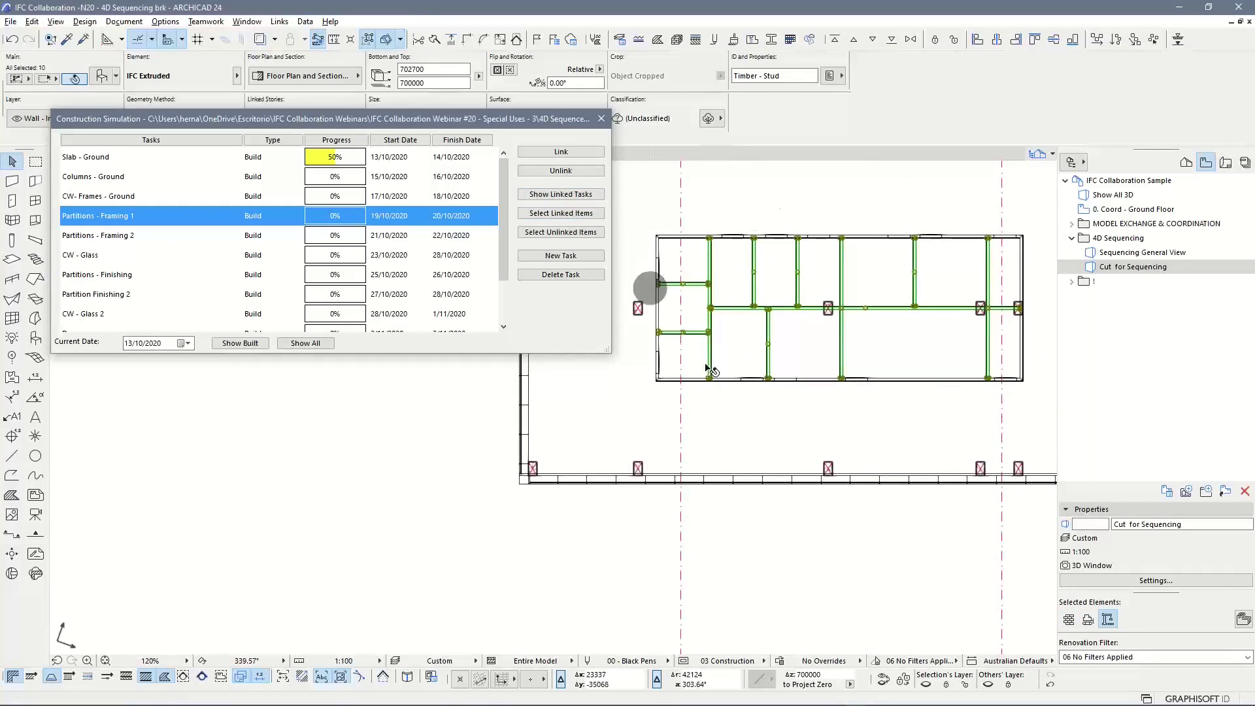
click(136, 236)
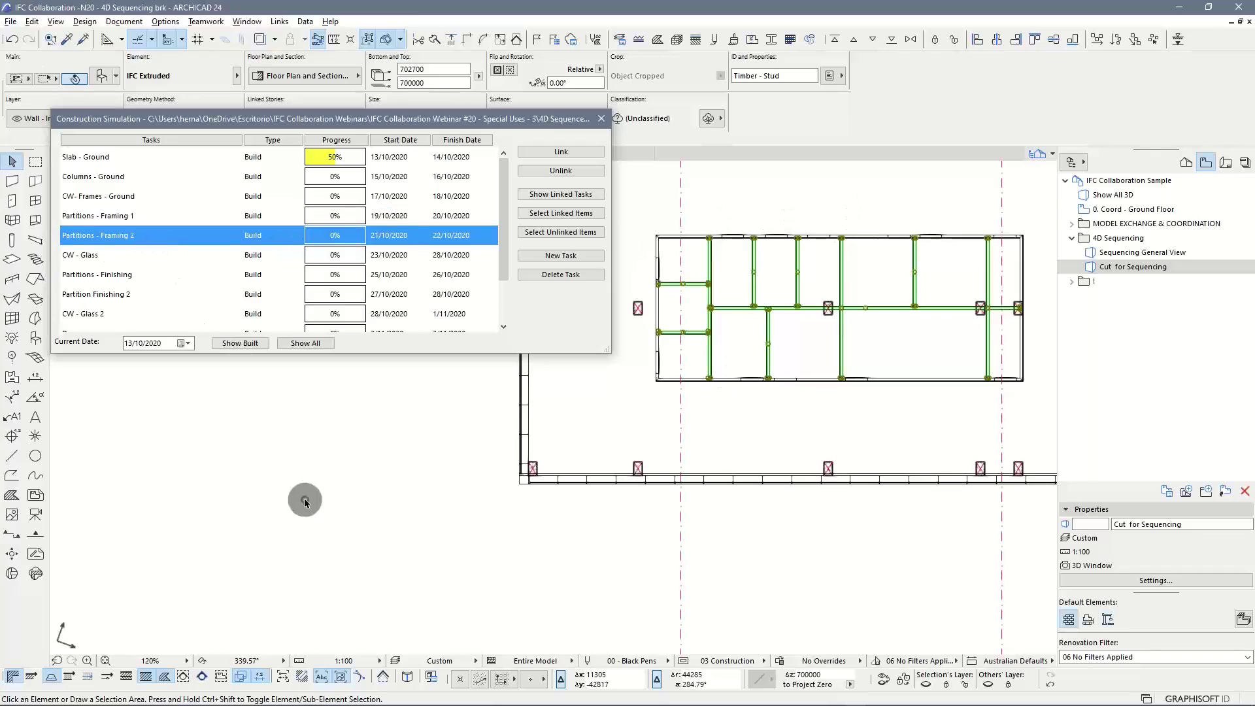
click(302, 500)
click(588, 214)
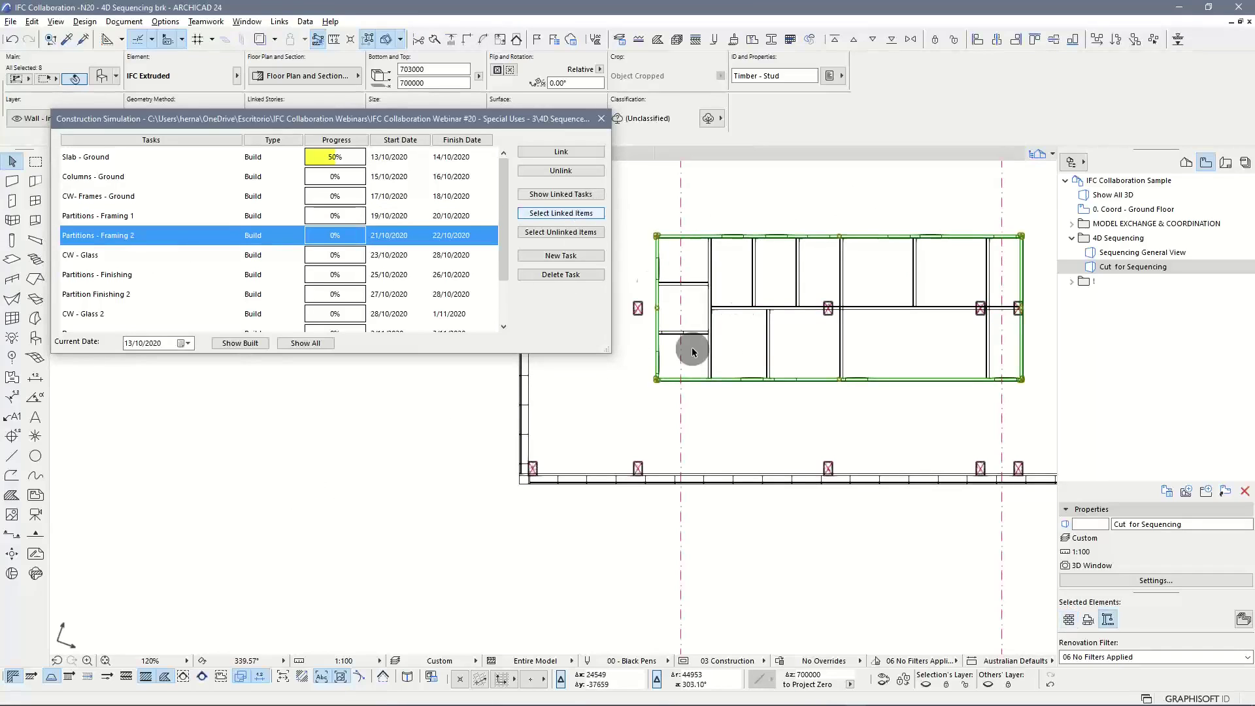
Step: Select the elements linked to Partitions - Finishing, examine the plasterboard layers up close, and clear the selection
click(158, 273)
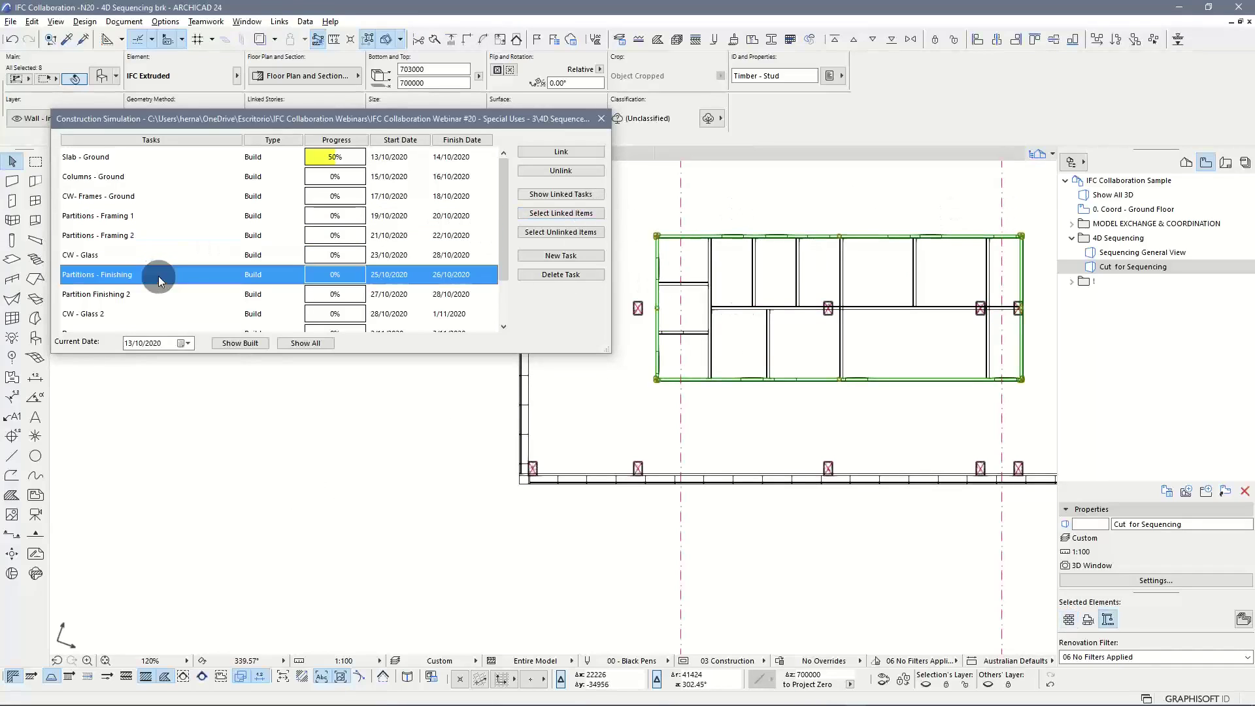
click(562, 214)
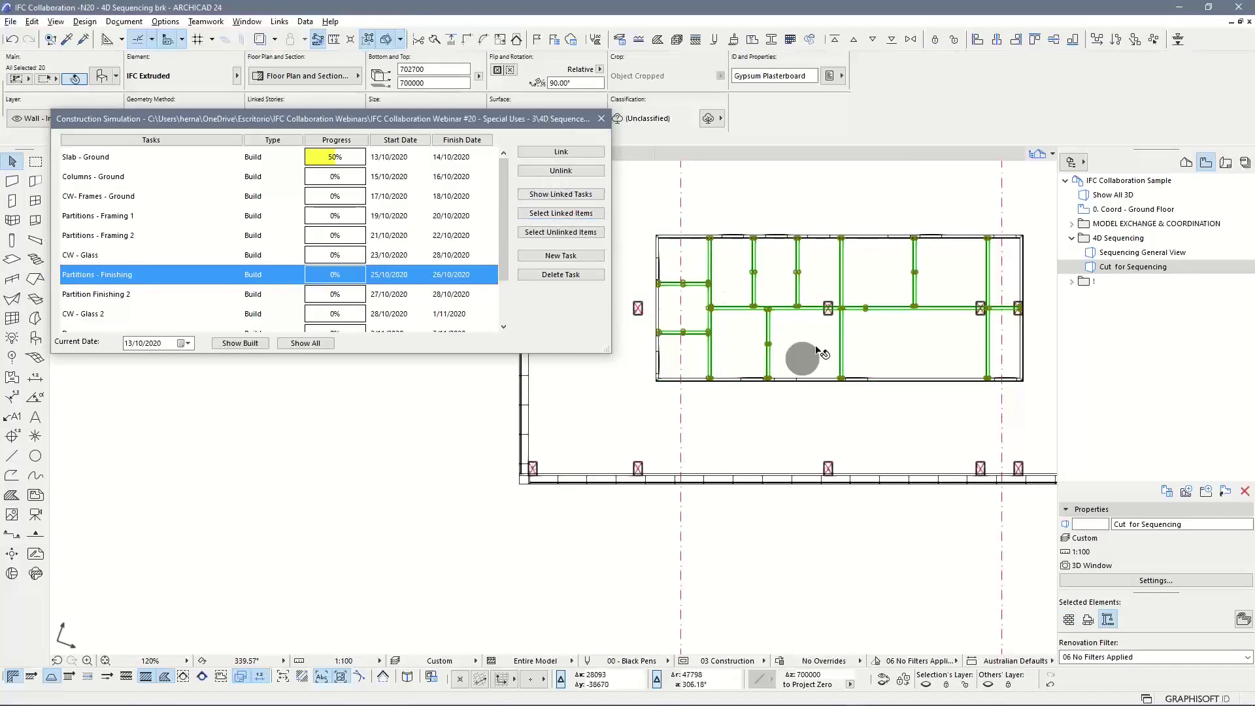
scroll(660, 322, up, 5)
scroll(712, 356, up, 4)
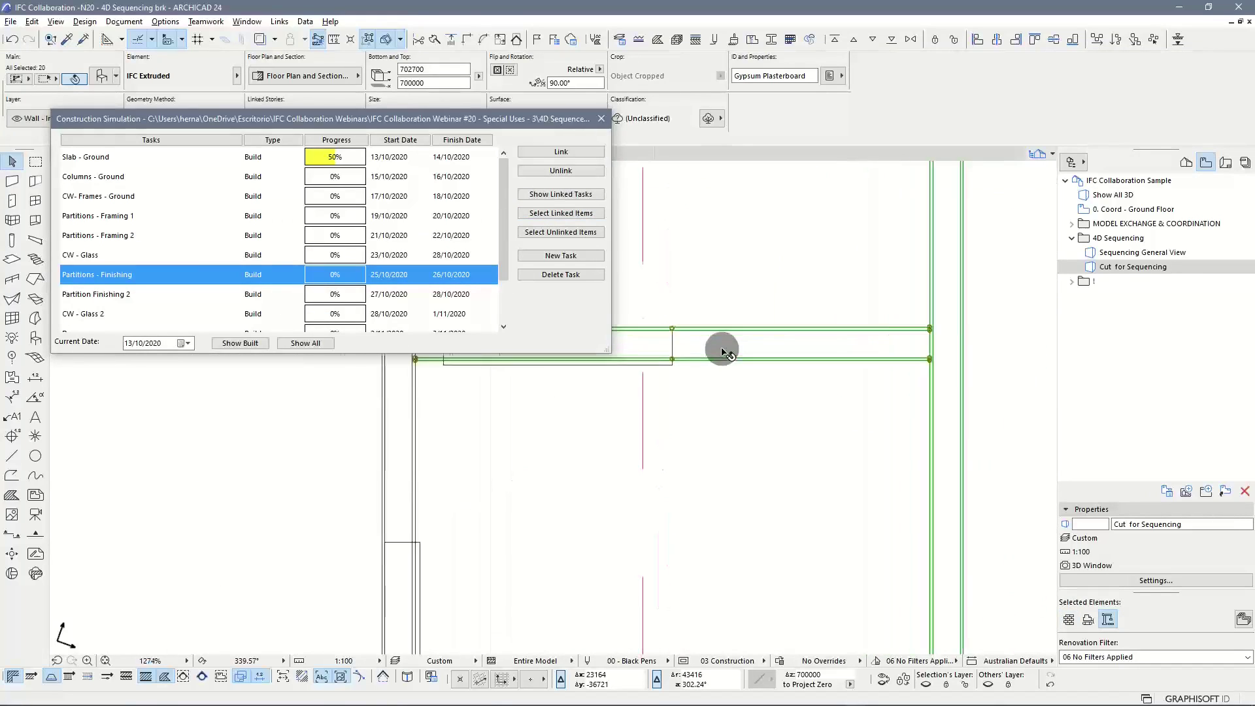
scroll(726, 382, up, 2)
scroll(727, 384, down, 14)
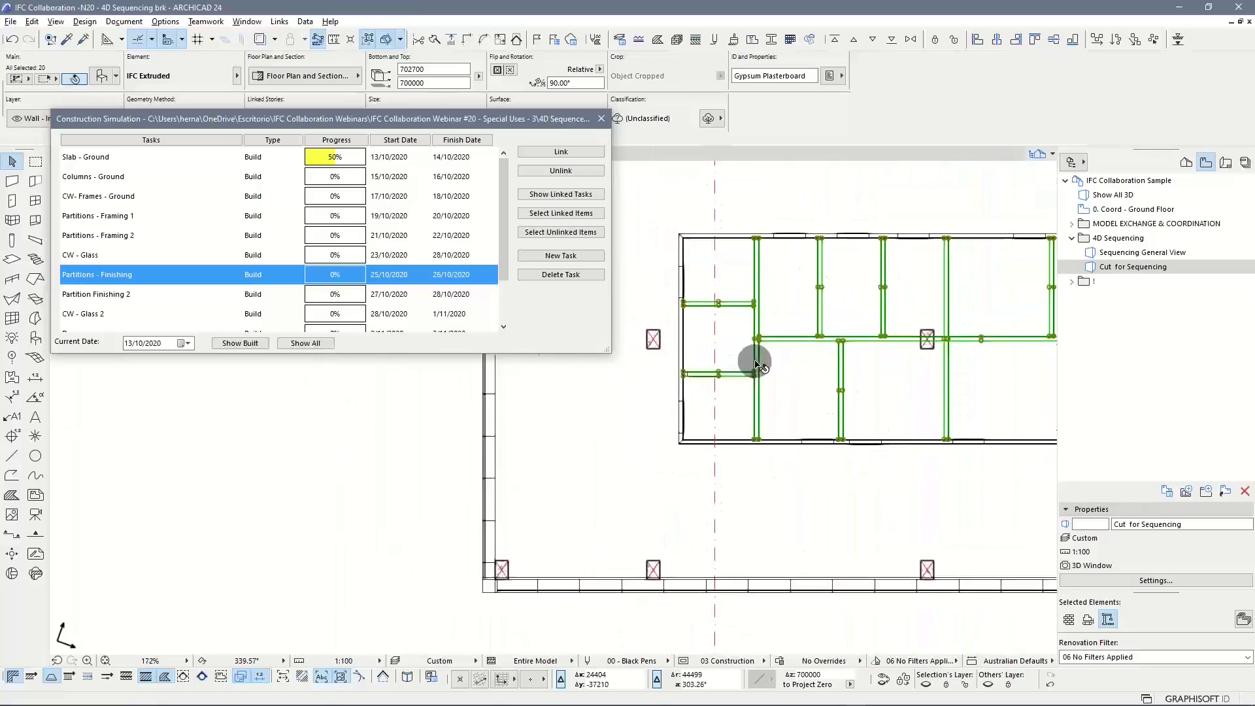
click(729, 512)
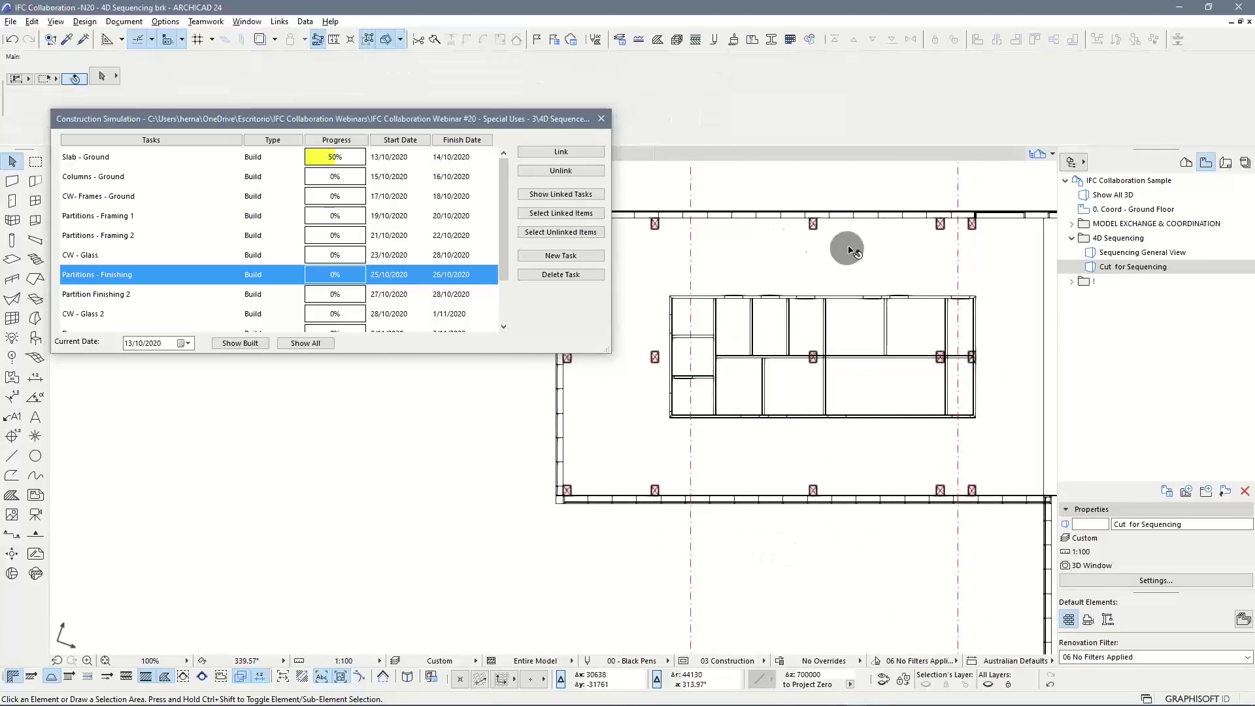
Step: Enlarge the Construction Simulation window to show every task and place it beside the complete floor plan
drag(503, 119, 528, 91)
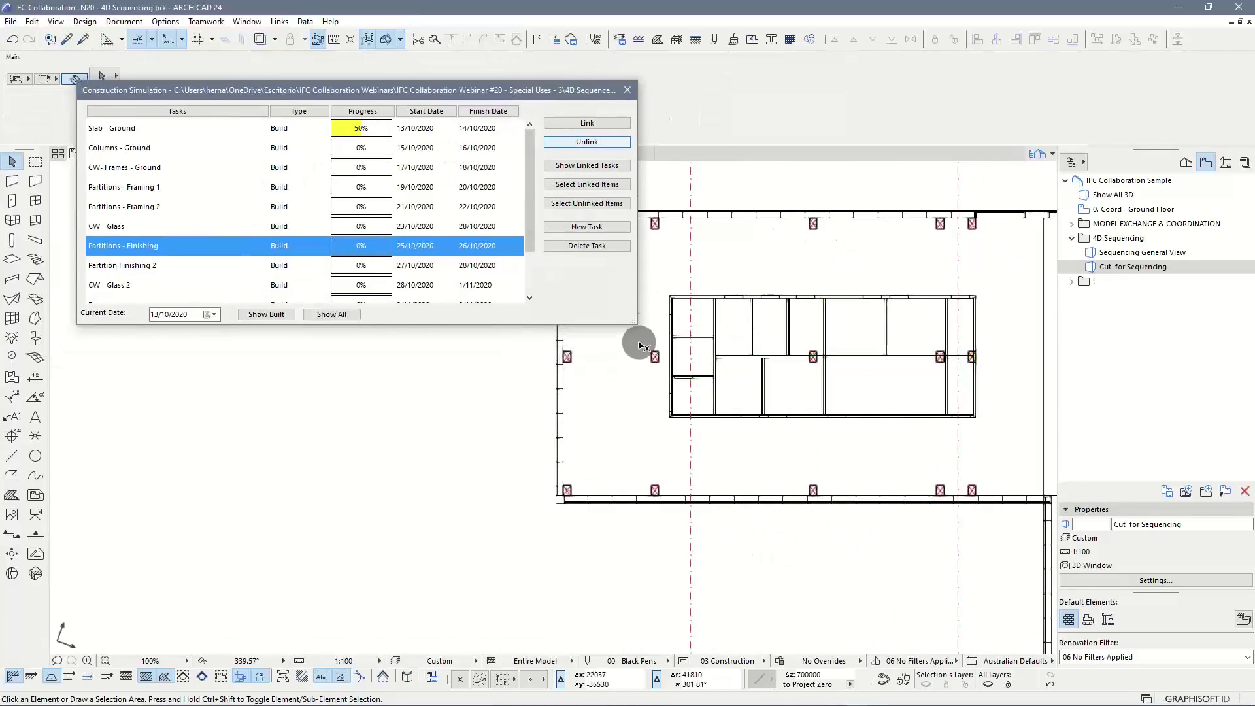
drag(625, 322, 695, 438)
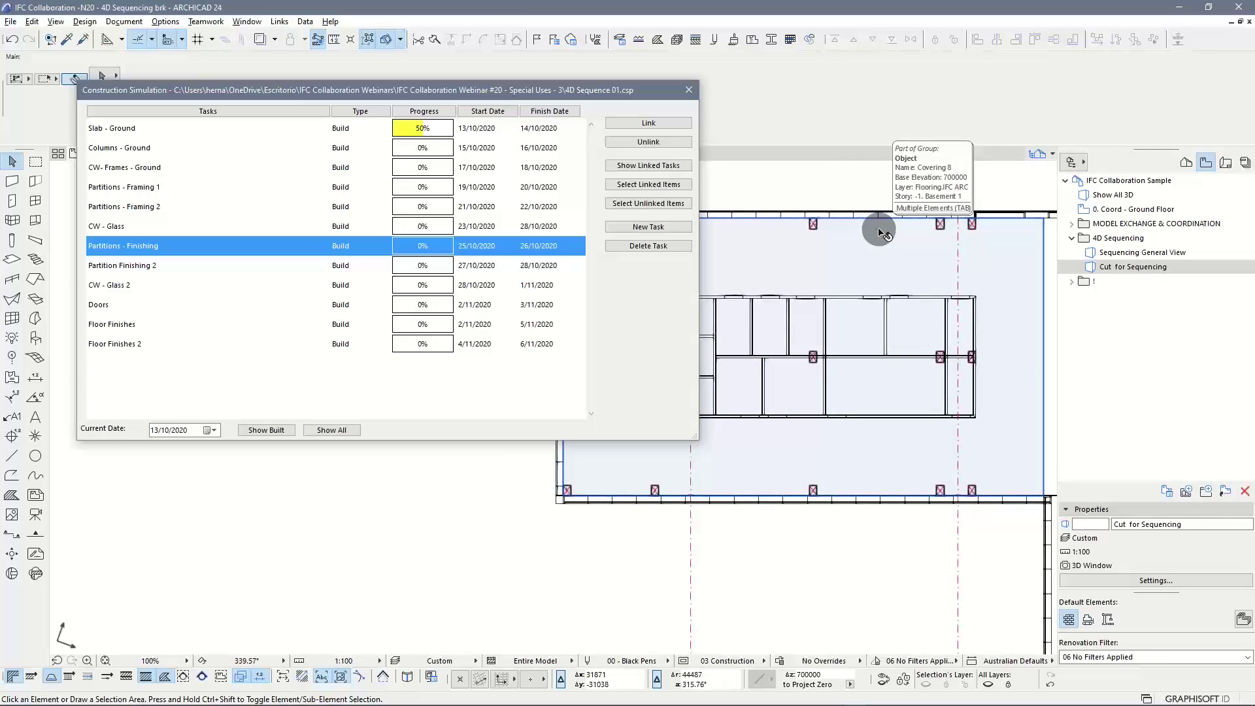
drag(654, 91, 765, 175)
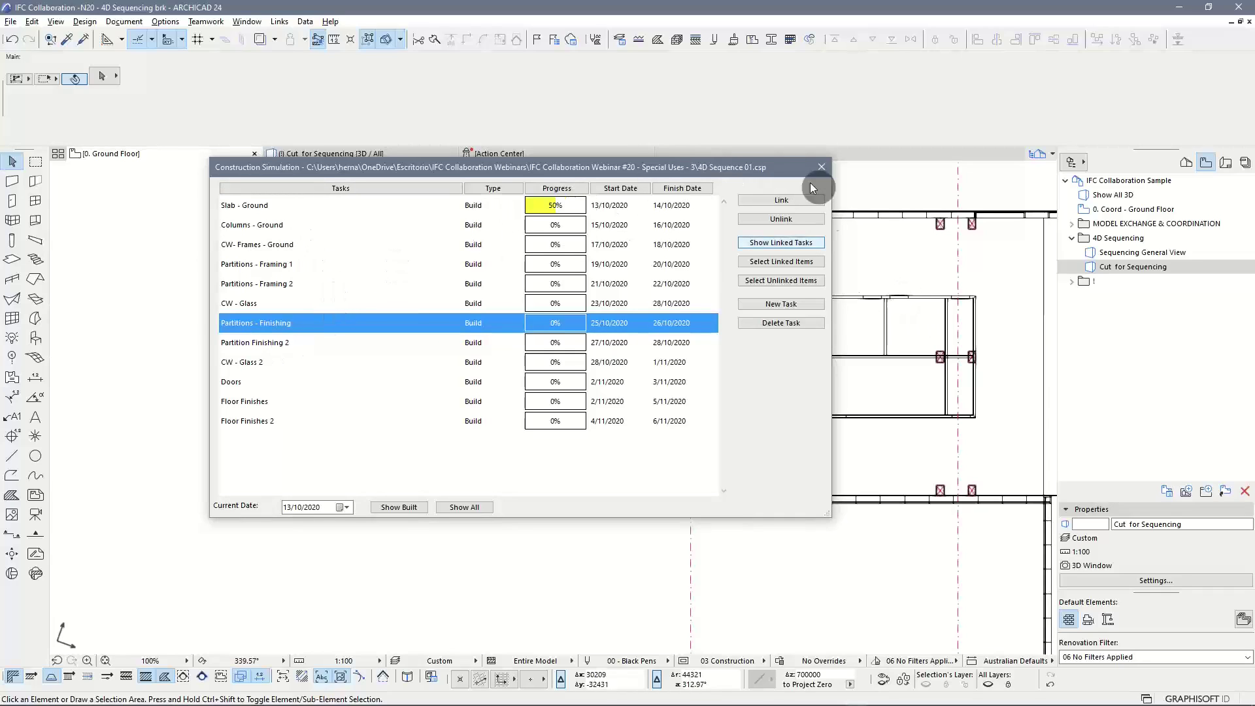
drag(783, 168, 658, 57)
scroll(826, 271, down, 8)
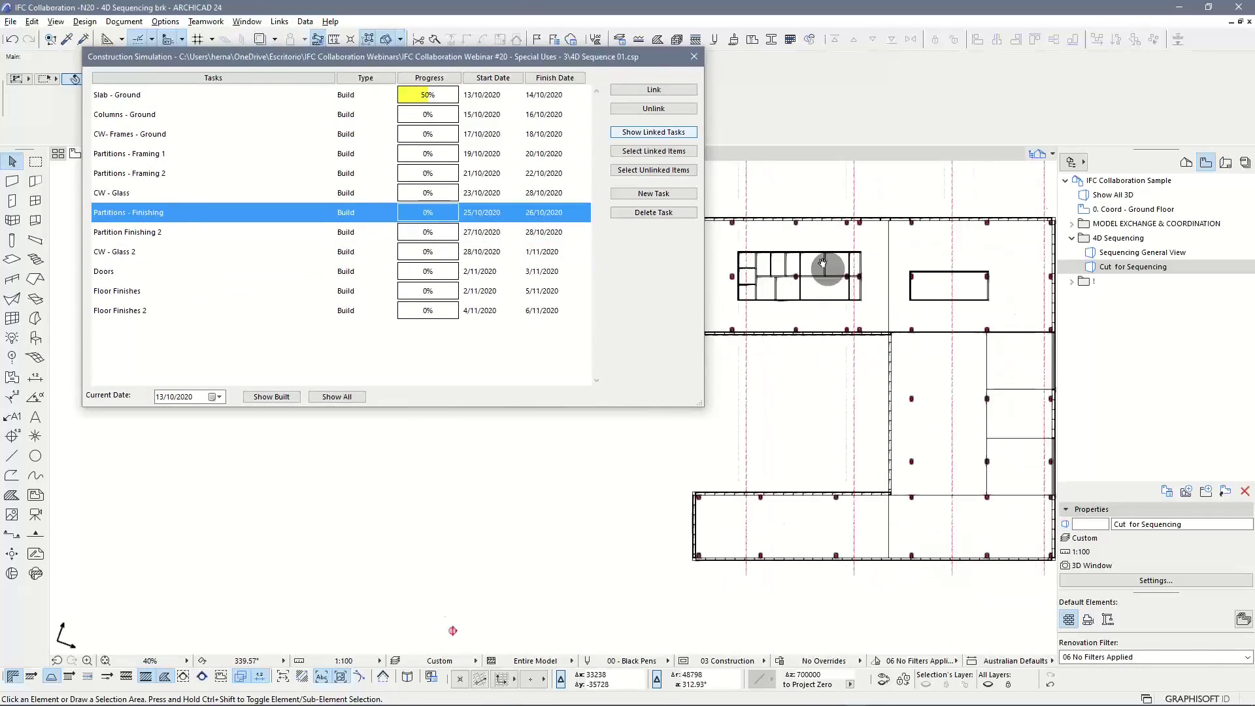
middle_drag(833, 281, 848, 296)
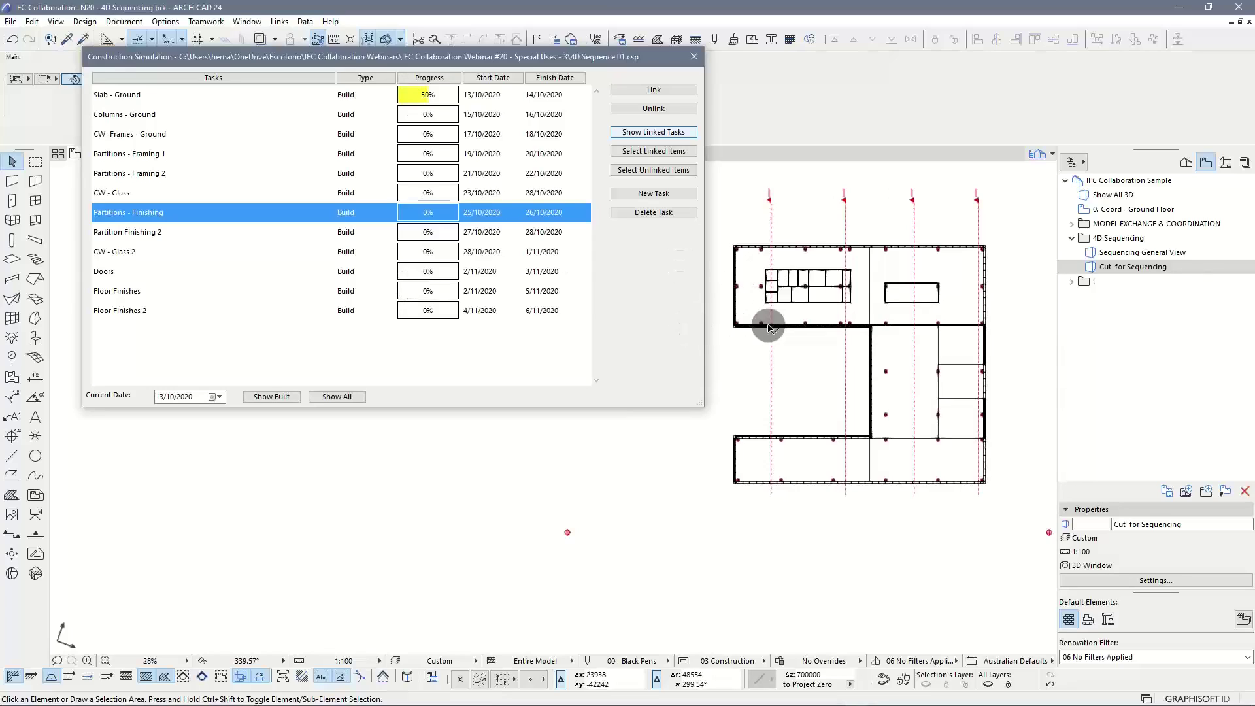
Step: Set the simulation's current date to today, 13/10/2020, and show only what is built by that date
click(507, 96)
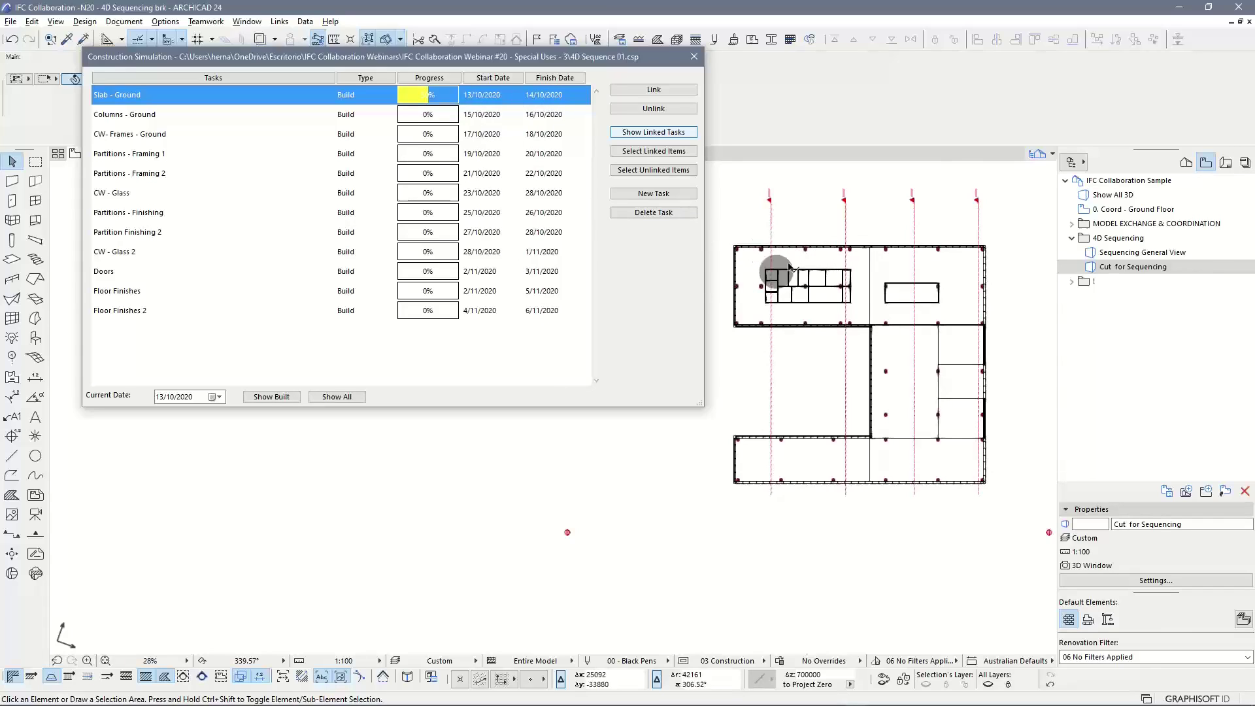
click(657, 170)
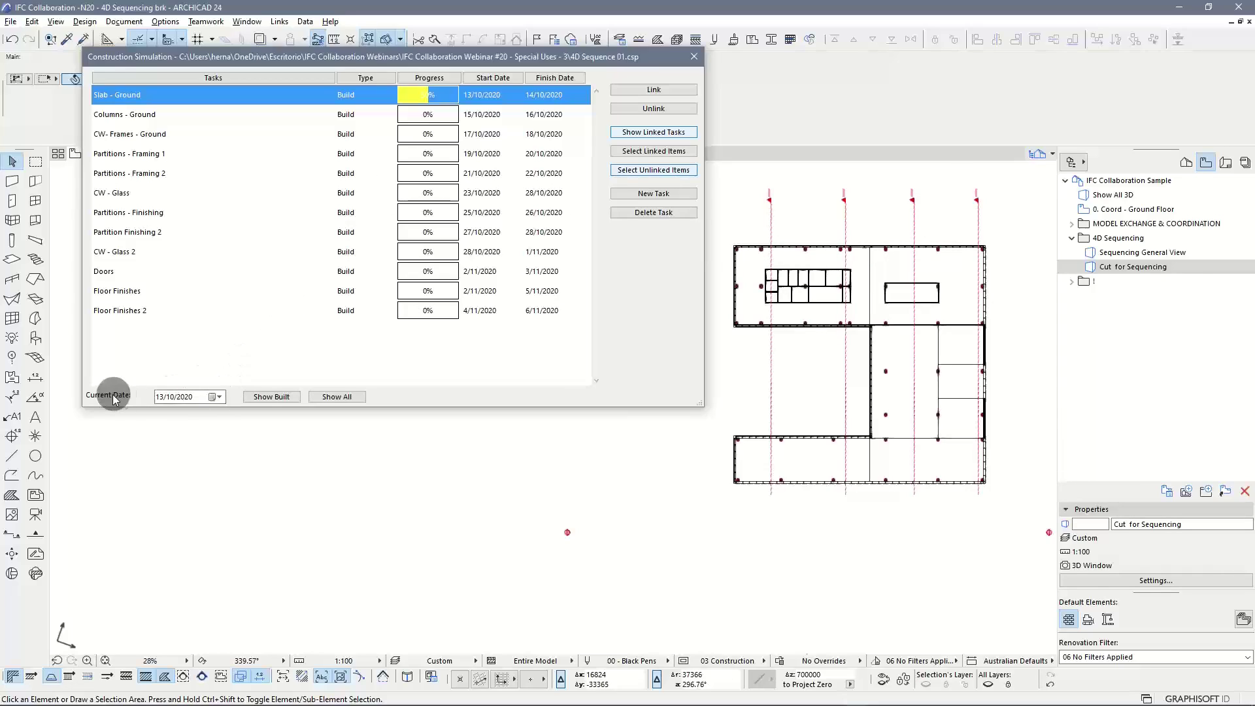
click(216, 397)
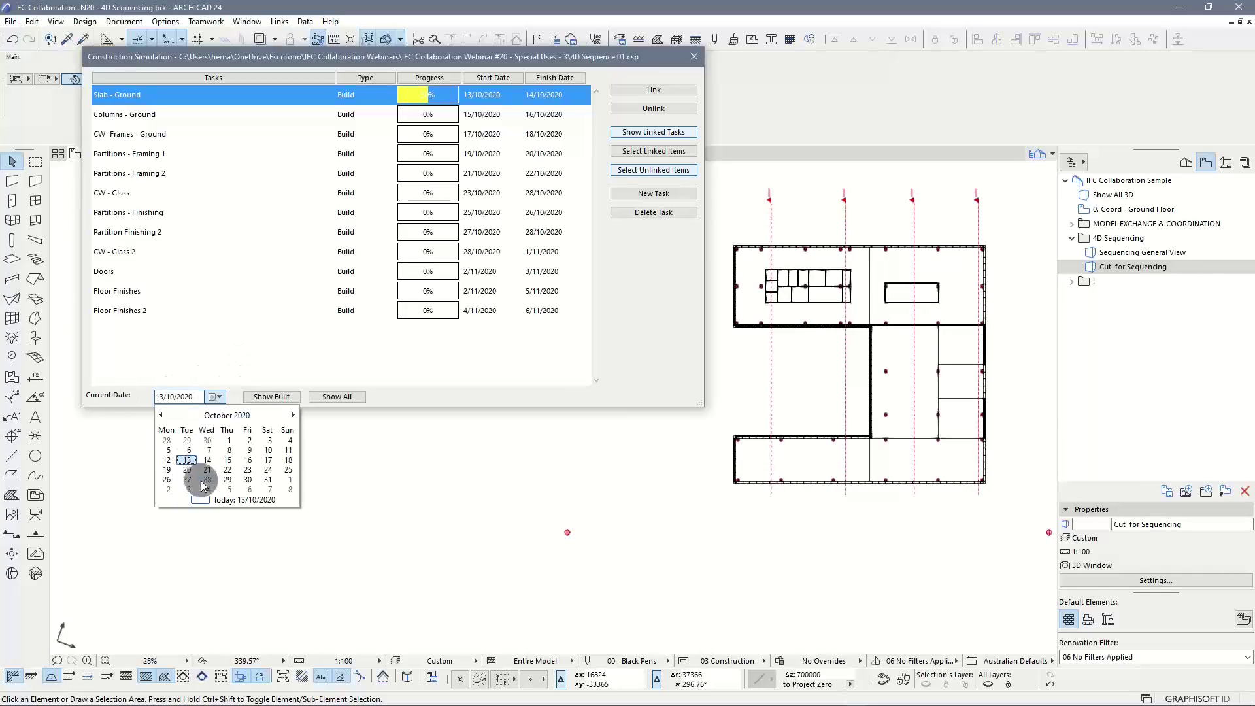
click(223, 501)
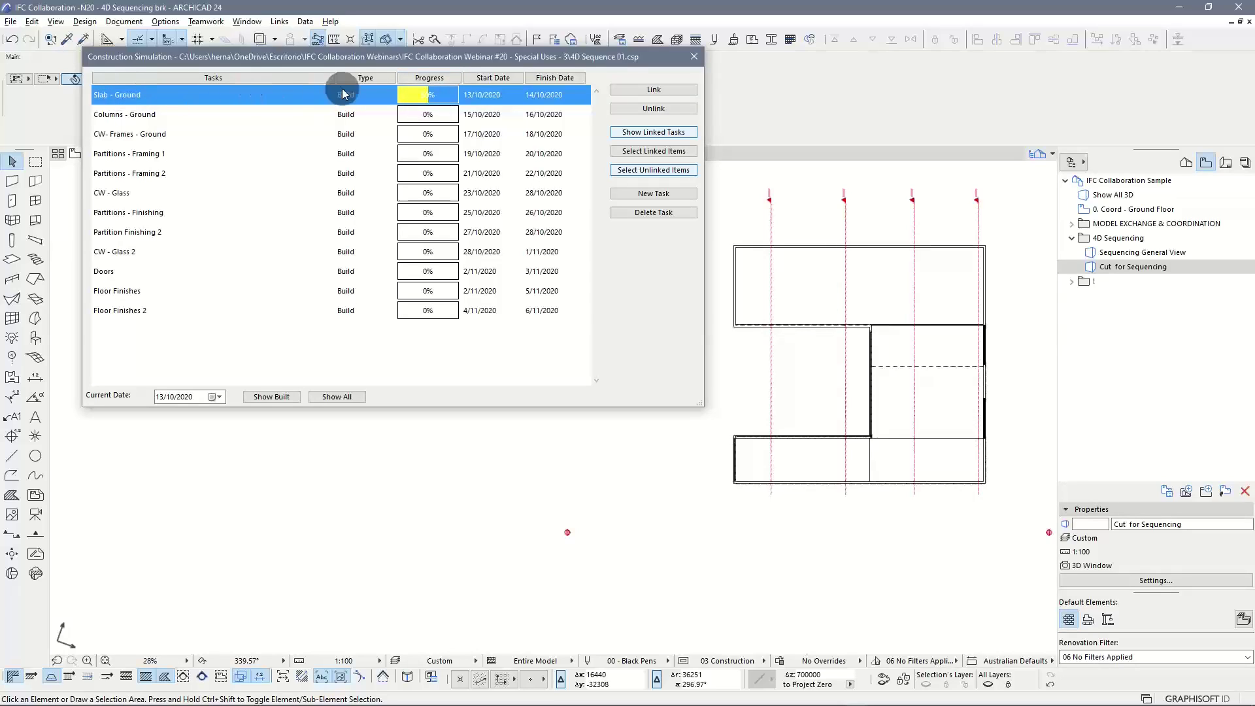
Step: Close the Construction Simulation window and open the 3D view to inspect the whole building at its current construction stage
drag(414, 96, 428, 96)
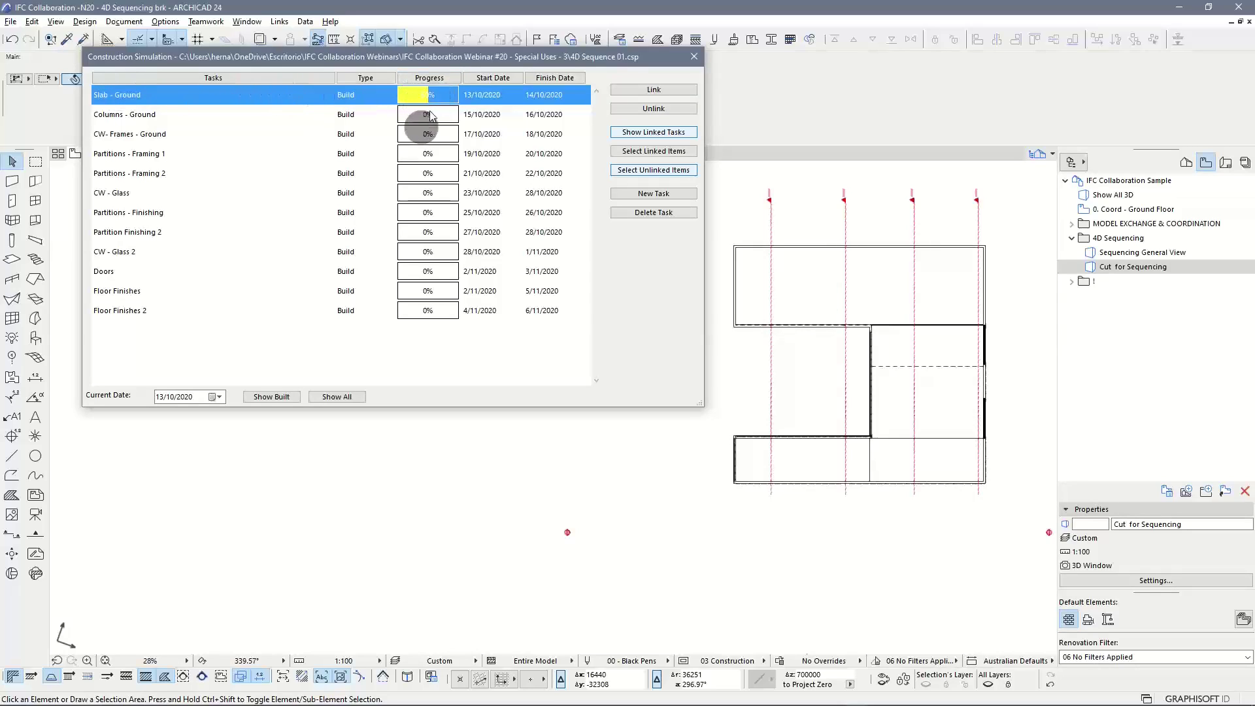
double_click(659, 56)
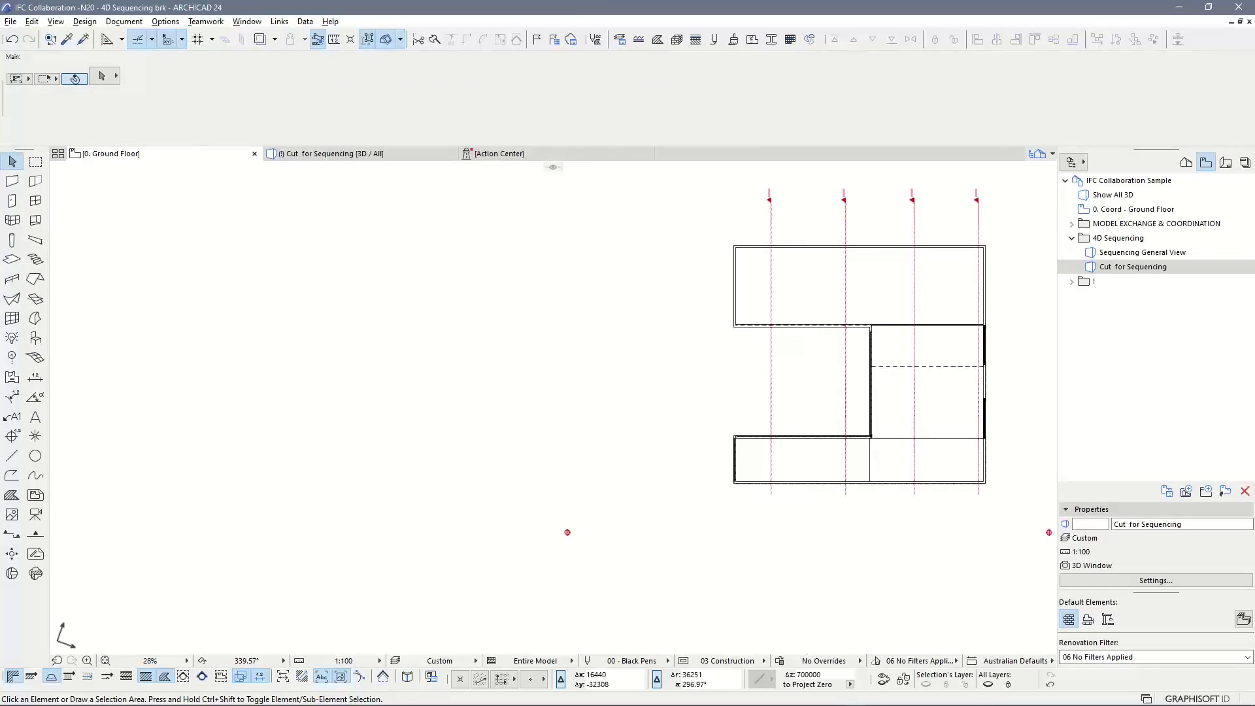
middle_drag(745, 289, 469, 304)
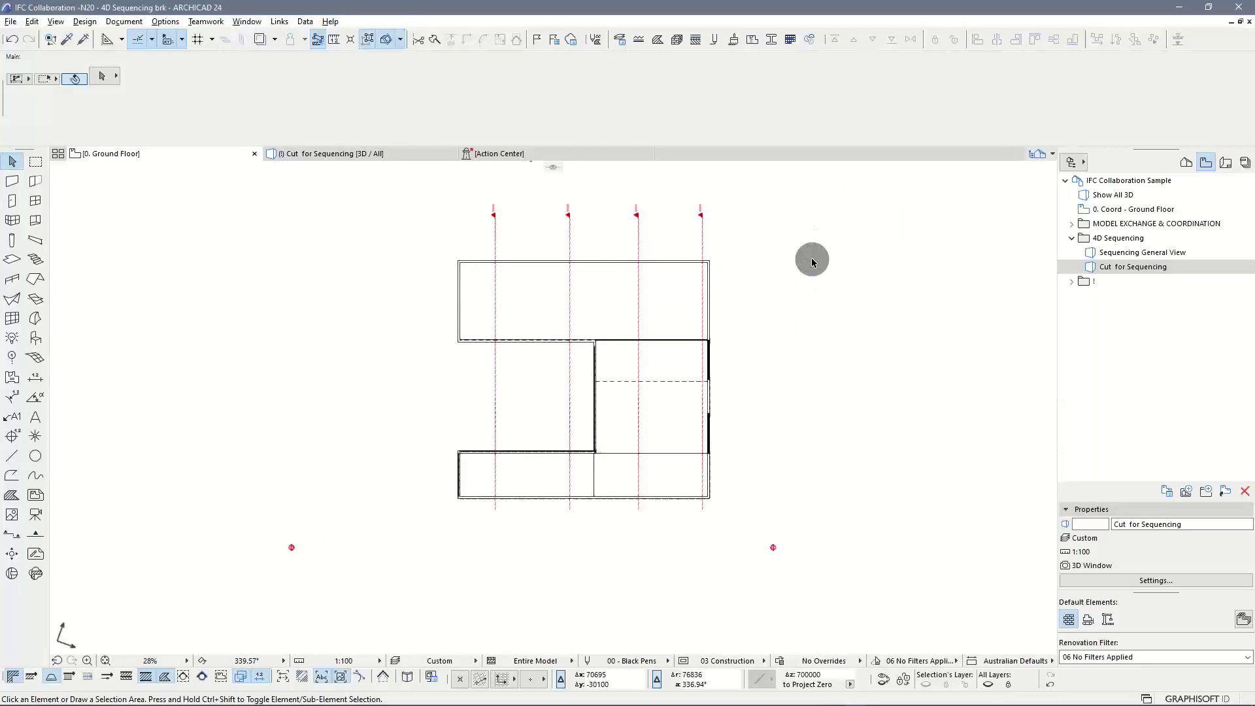
key(F3)
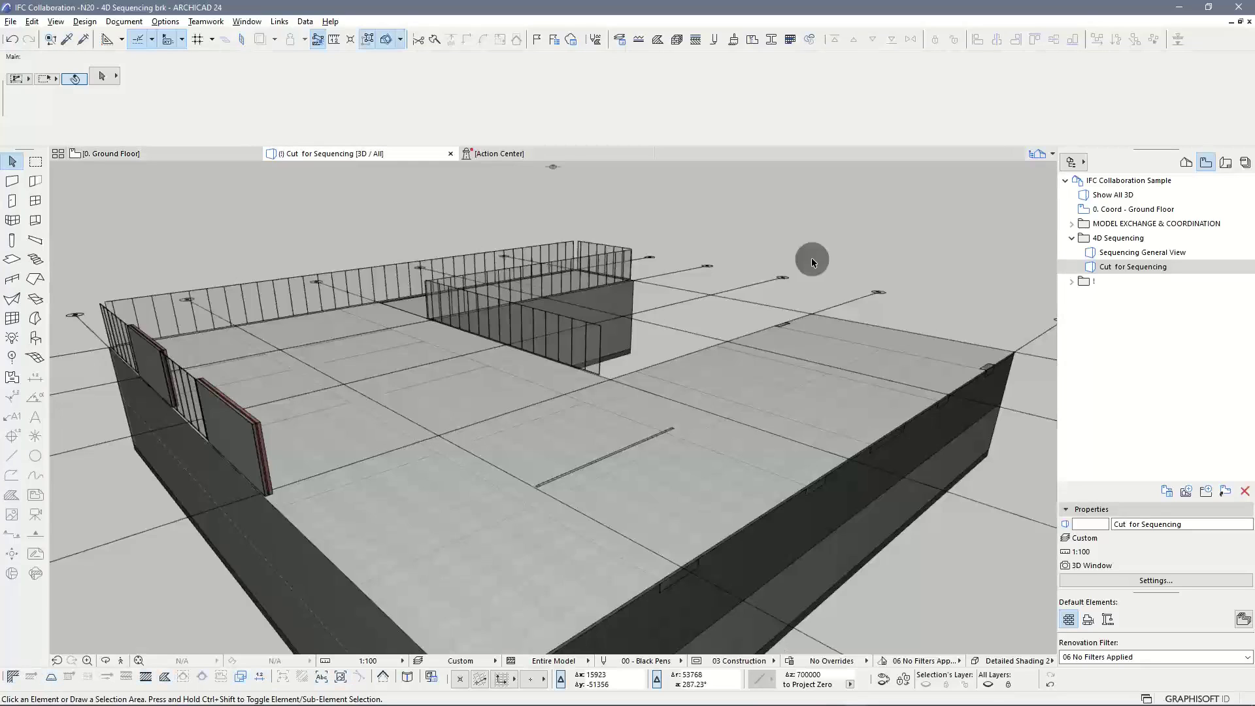
scroll(795, 286, down, 4)
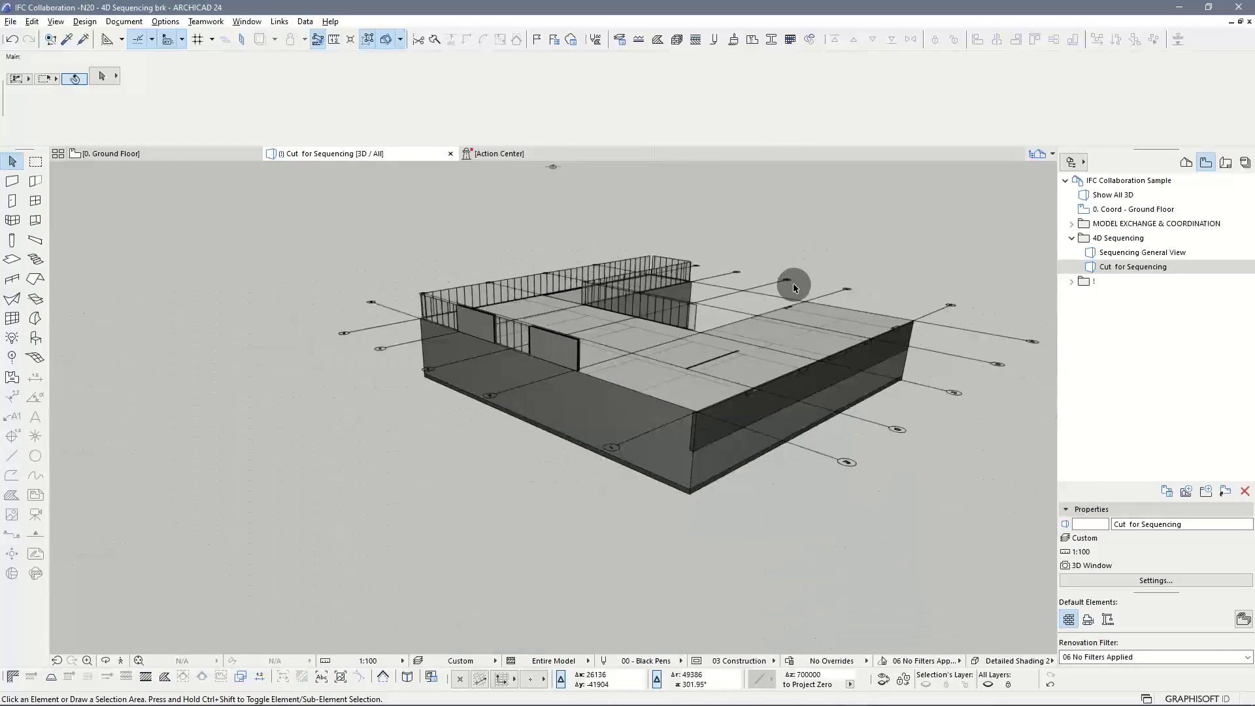
Step: Return to the ground floor plan, set the simulation's current date to 15/10/2020, and show only what is built by that date
scroll(795, 289, up, 2)
middle_drag(795, 295, 752, 310)
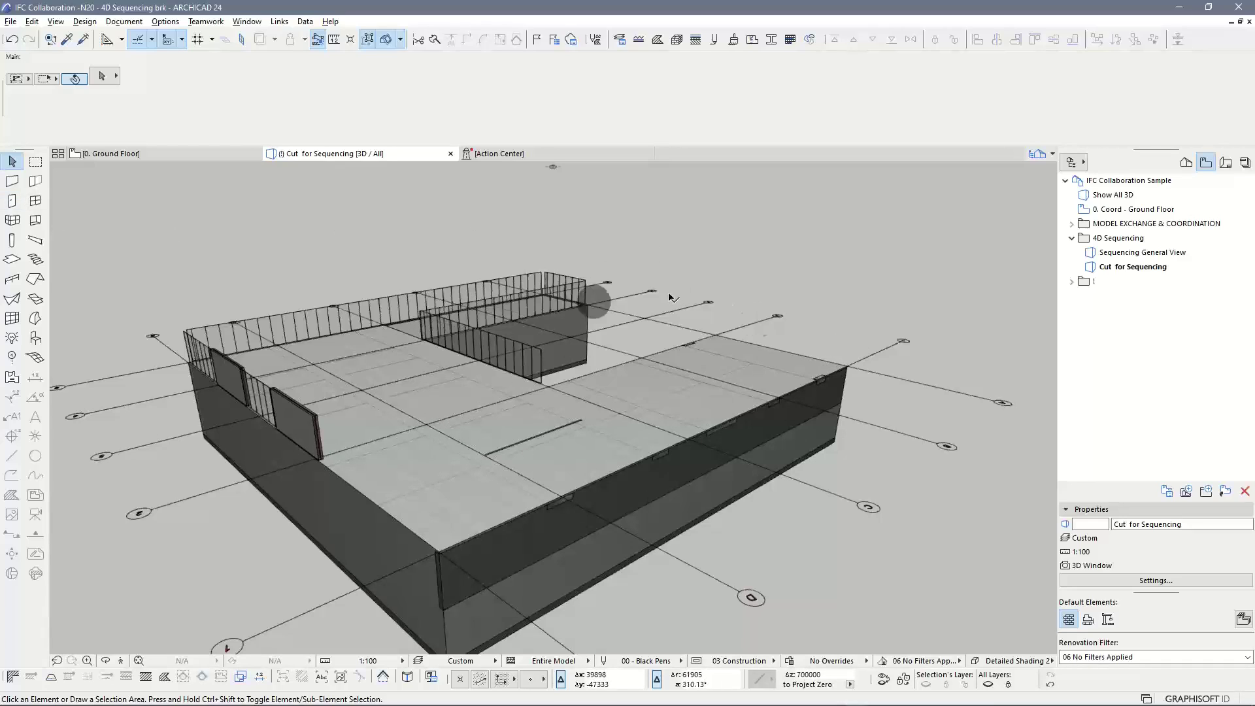
click(162, 156)
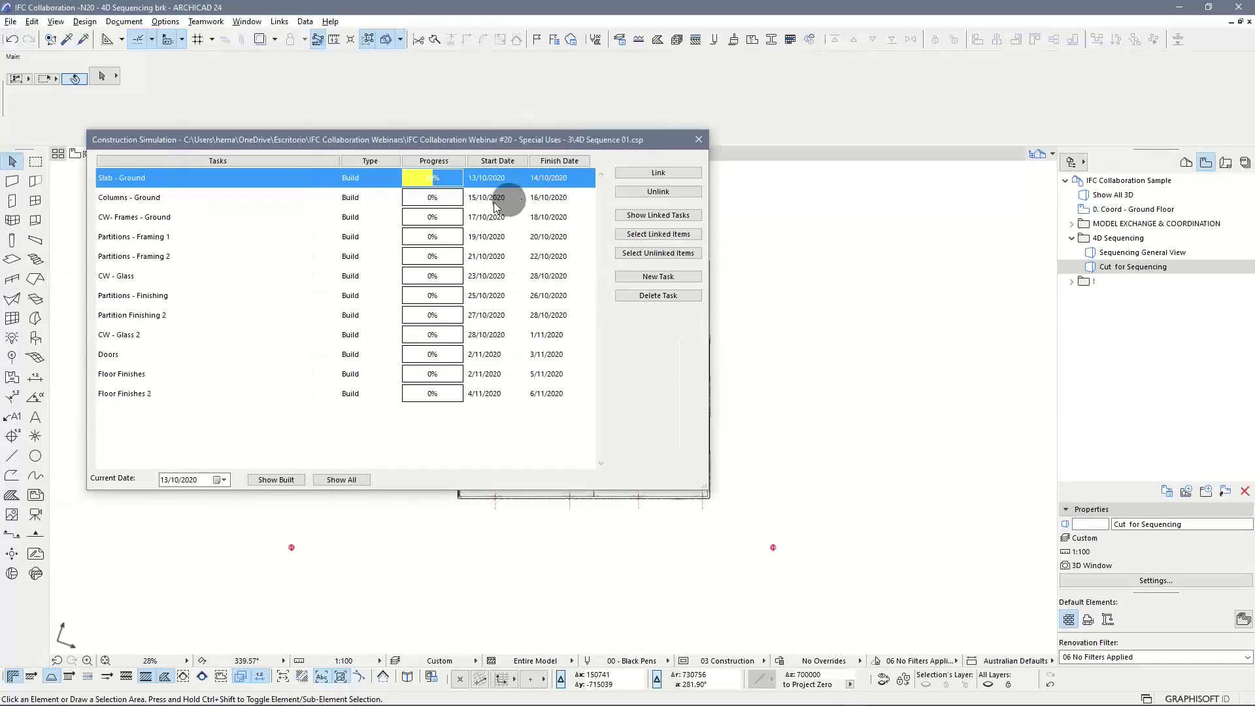
click(222, 481)
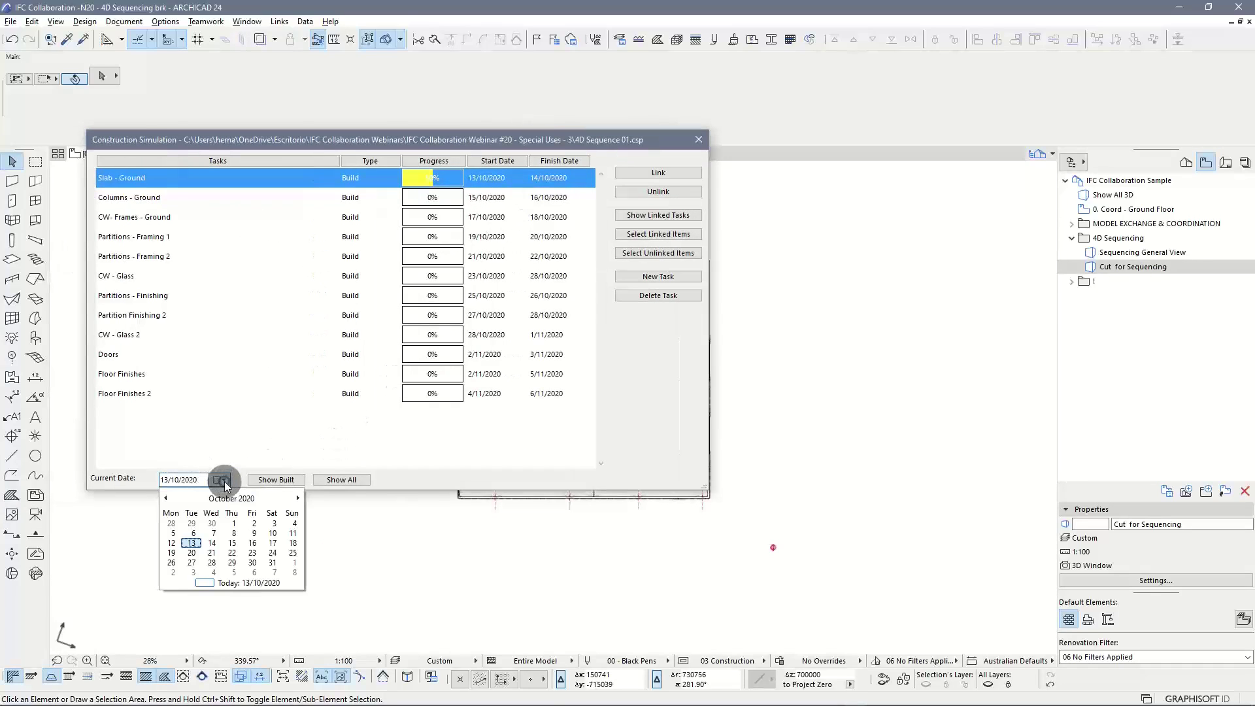
click(233, 544)
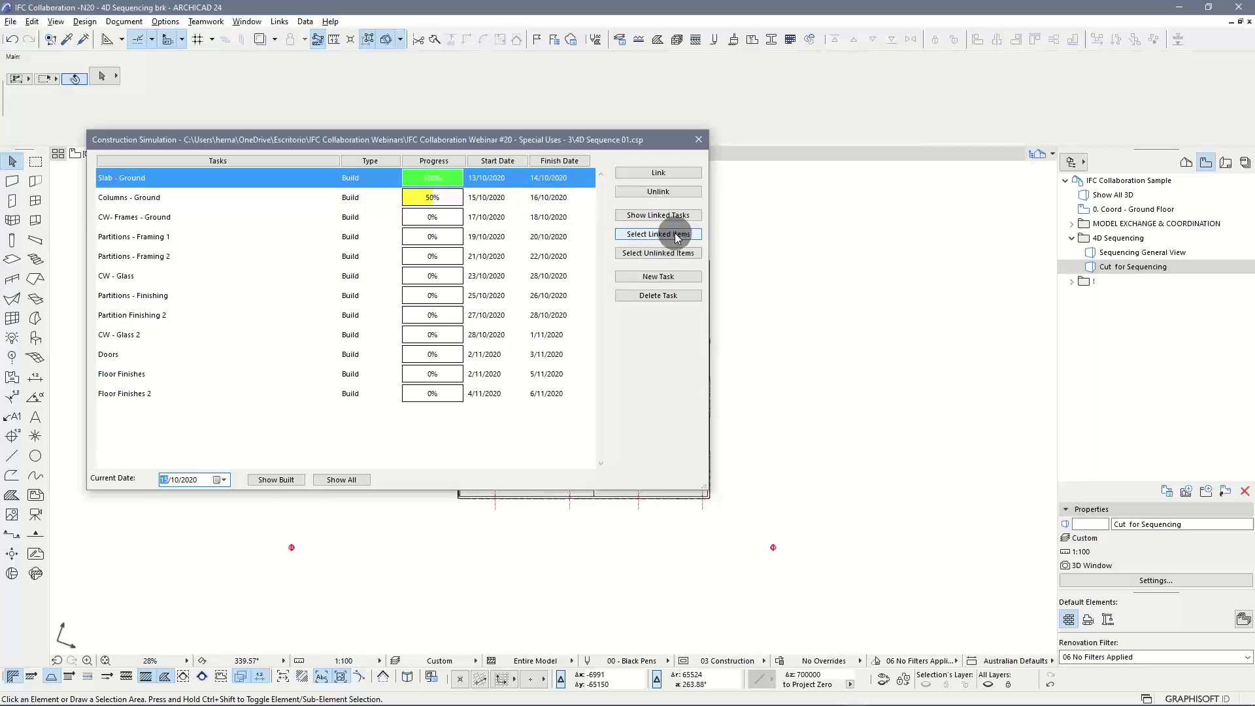
click(755, 223)
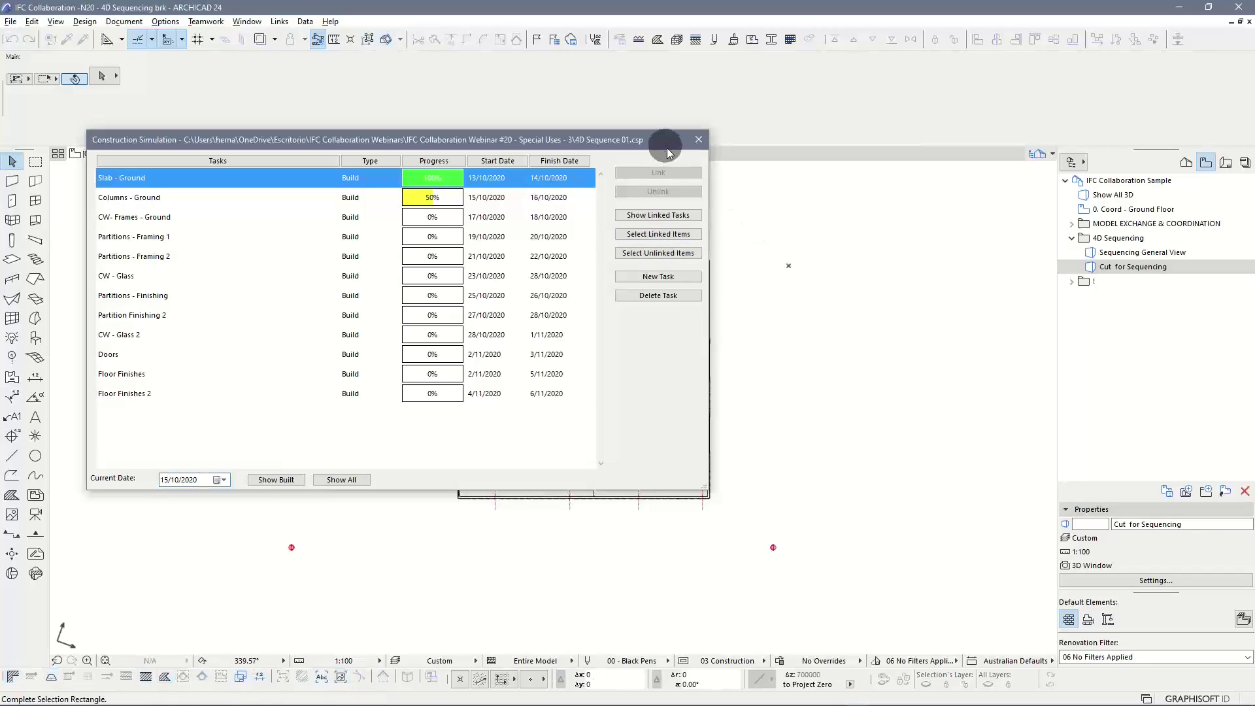
click(822, 249)
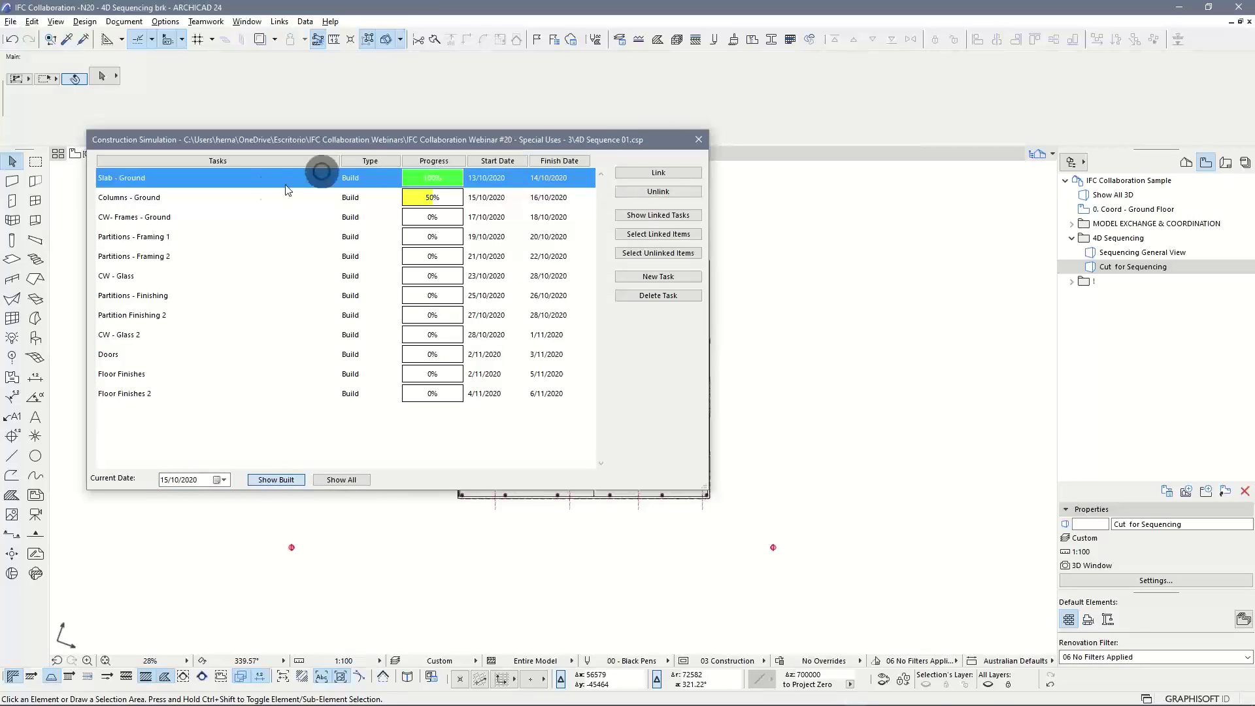
Step: Move the Construction Simulation window aside and inspect the ground floor columns from several angles in the 3D view
drag(661, 138, 60, 207)
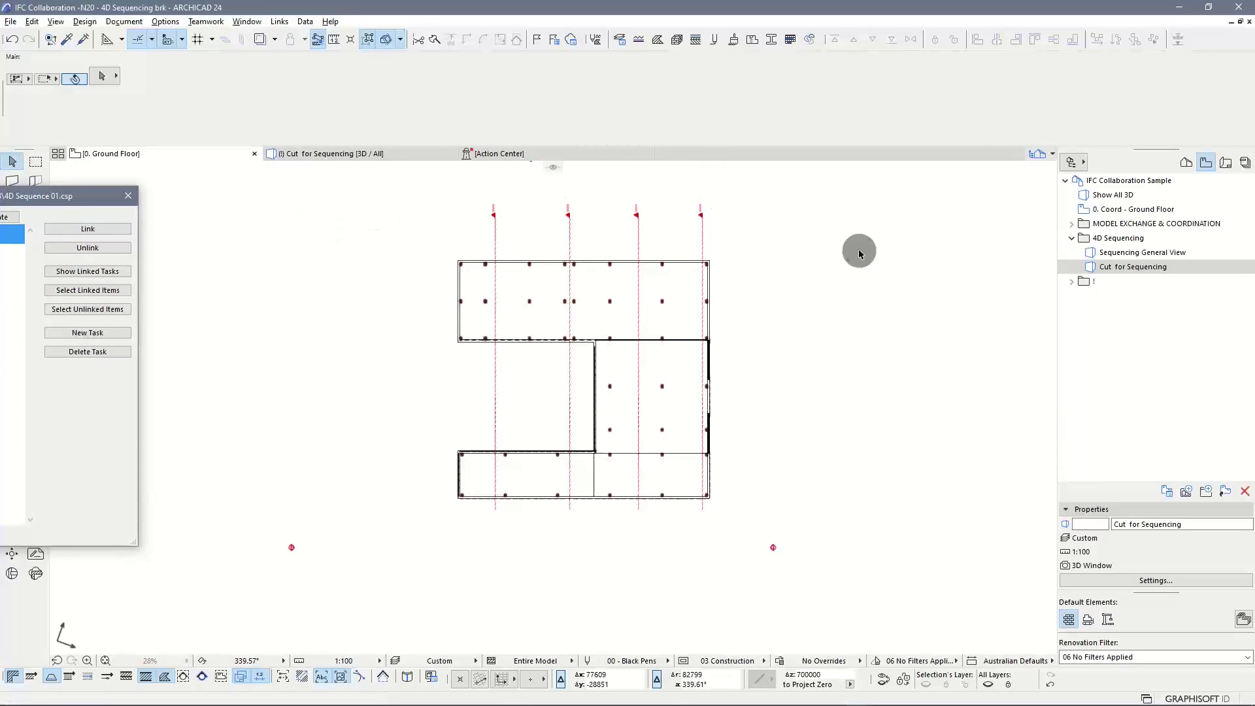
click(861, 252)
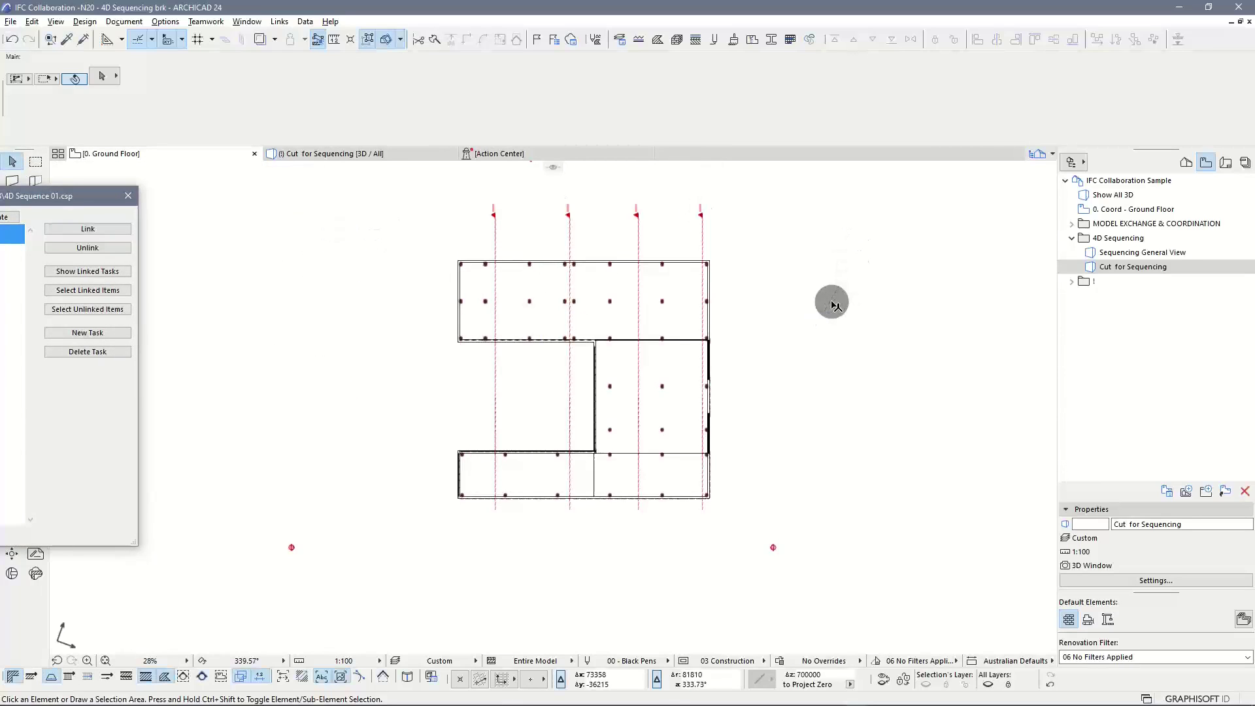
key(F3)
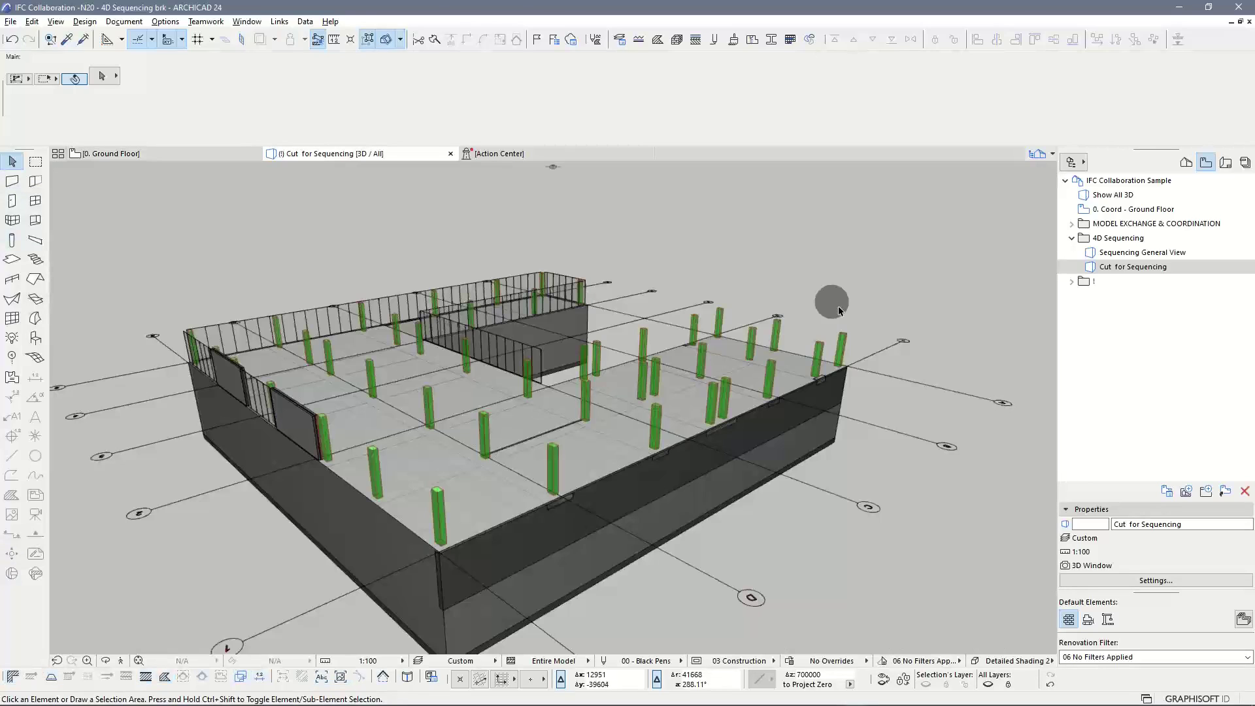
scroll(451, 451, up, 2)
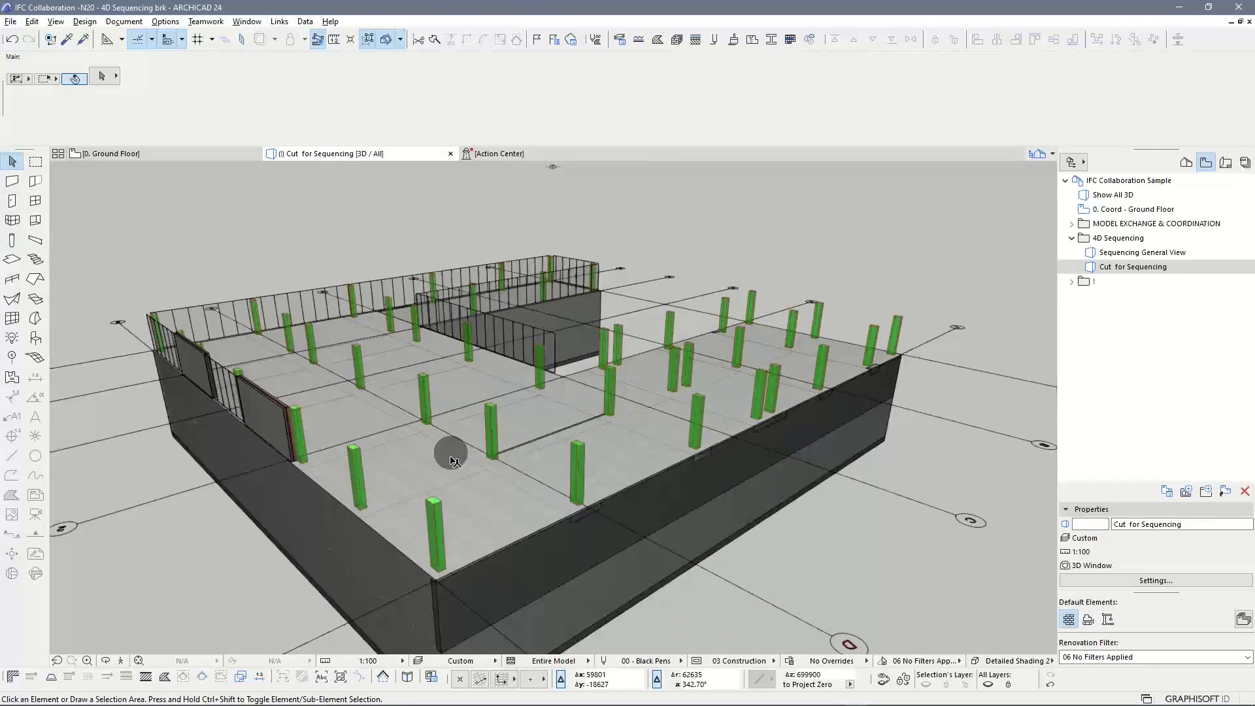
mouse_move(447, 496)
shift+middle_down()
mouse_move(434, 496)
mouse_move(440, 482)
mouse_move(446, 491)
shift+middle_up()
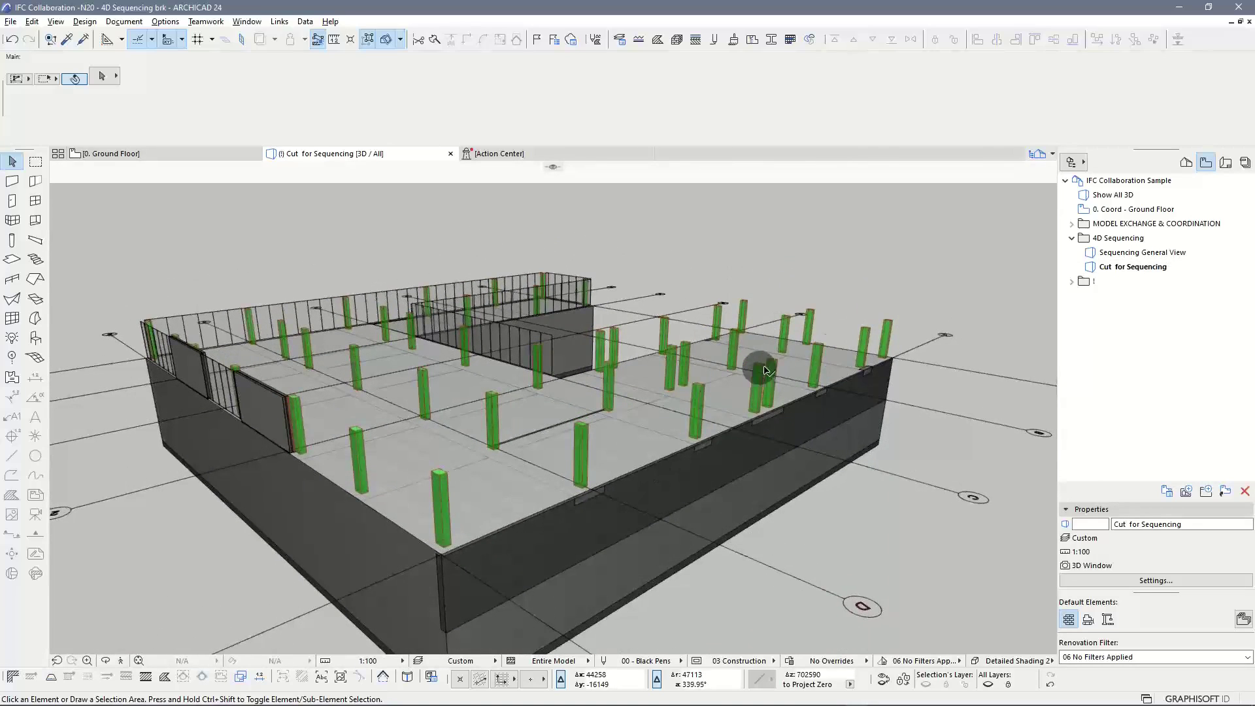
shift+middle_drag(740, 381, 720, 390)
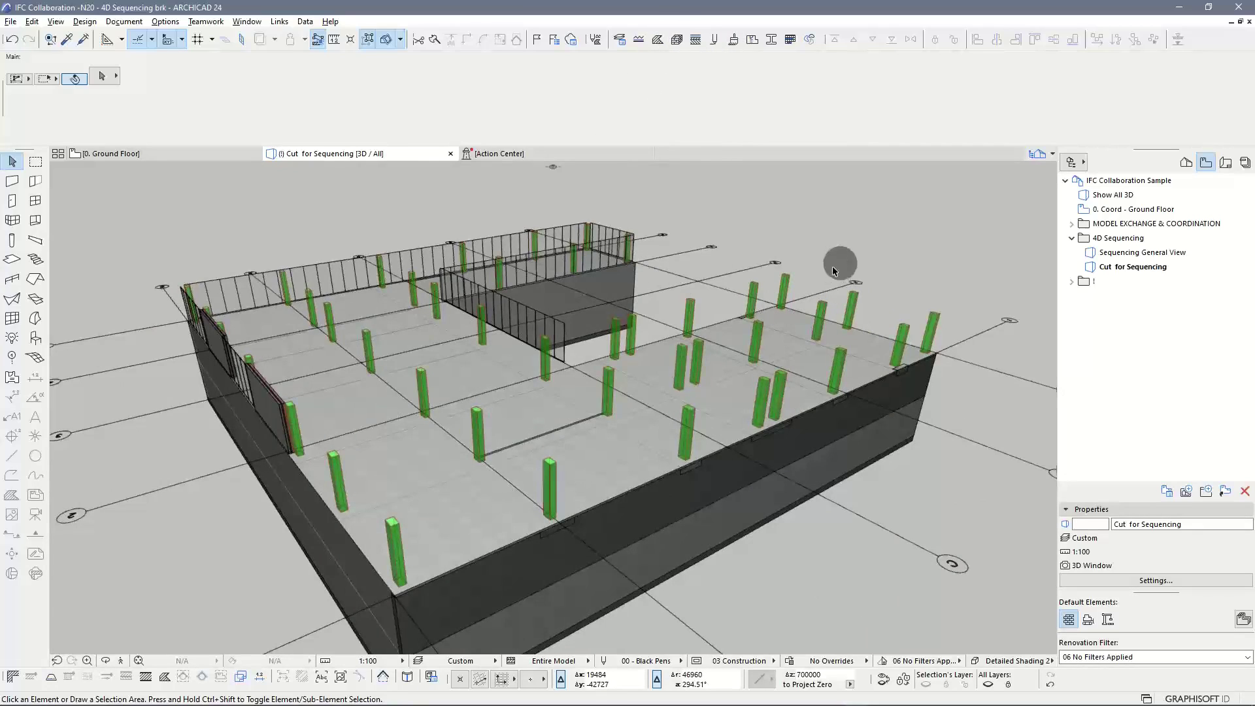
shift+middle_drag(535, 367, 584, 339)
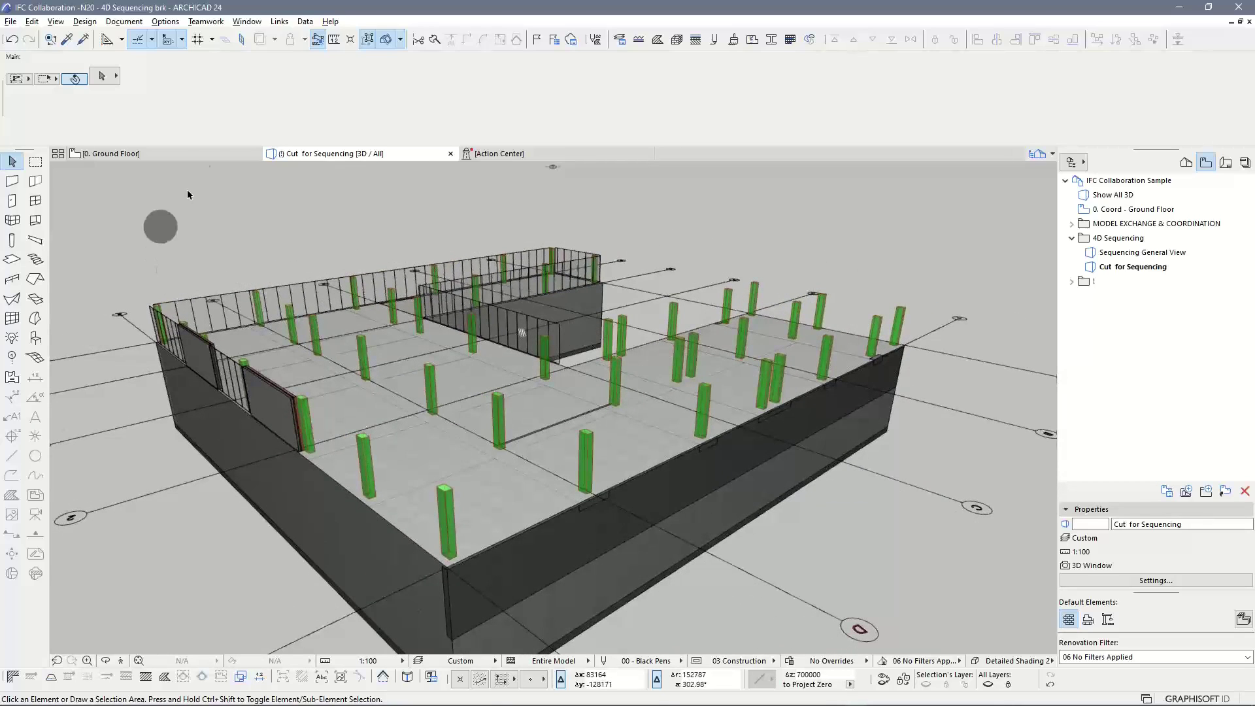
Step: Bring the Construction Simulation window back over the ground floor plan and show what is built by 20/10/2020
click(193, 154)
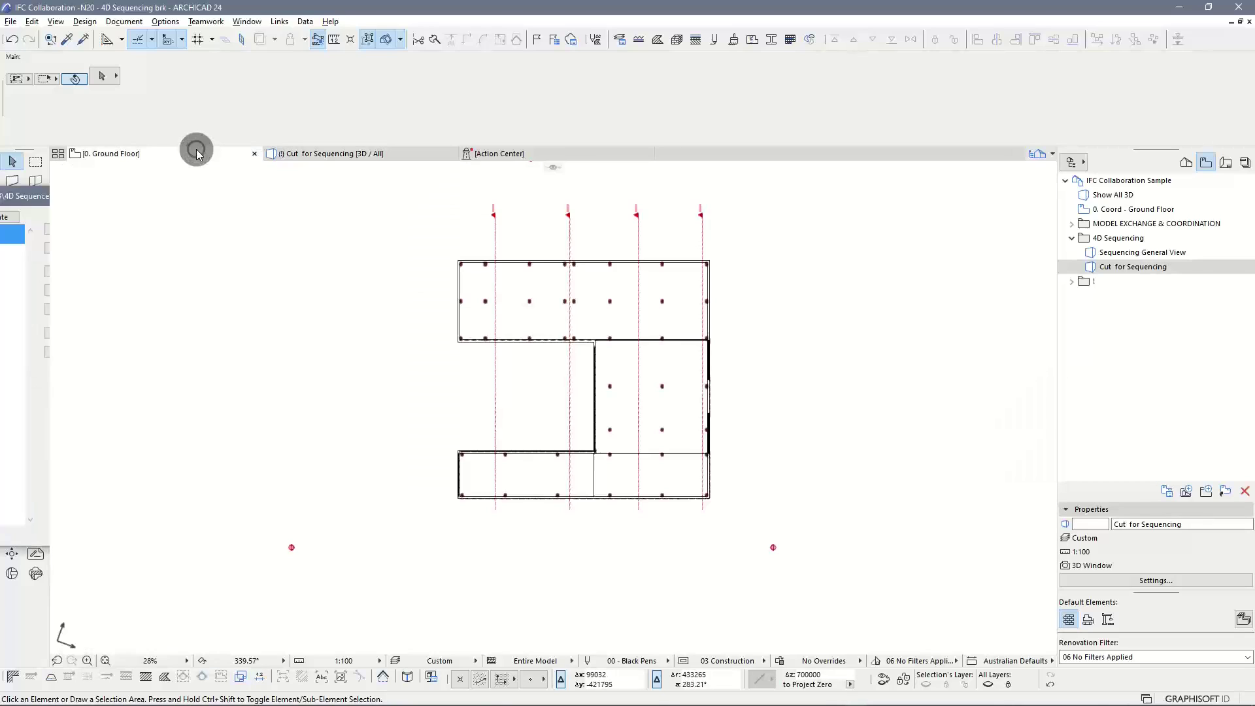
drag(607, 191, 783, 174)
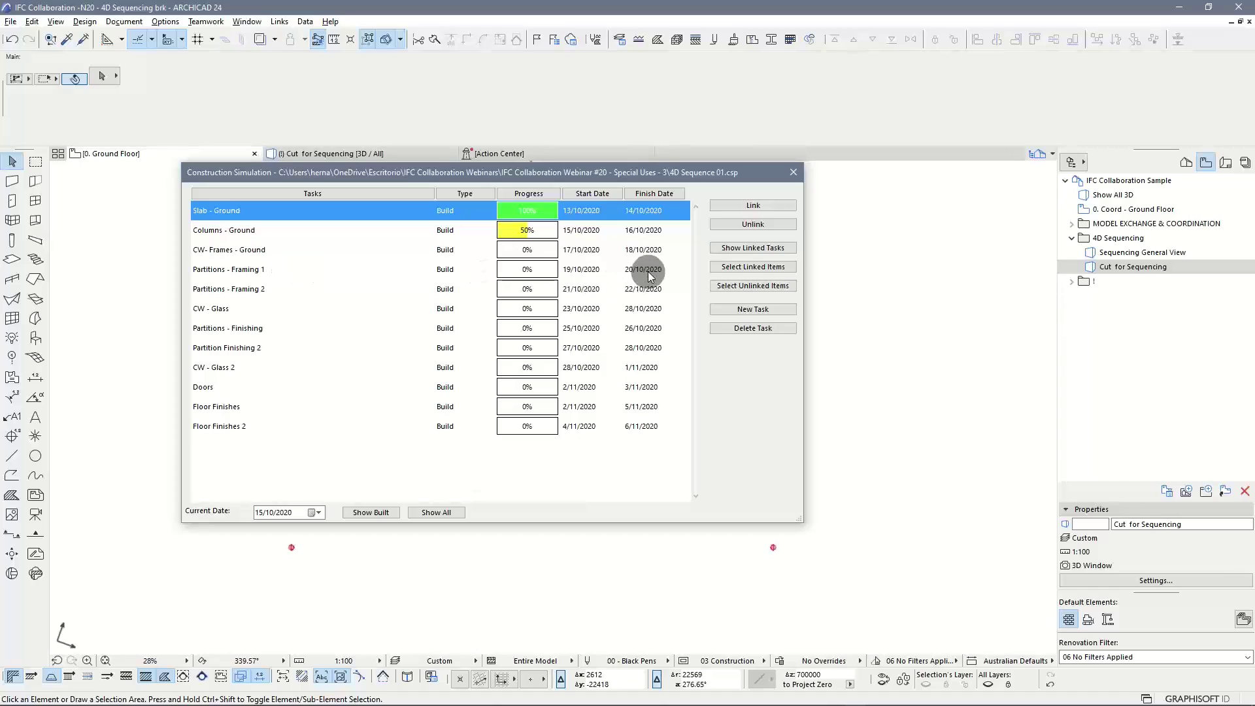
click(317, 513)
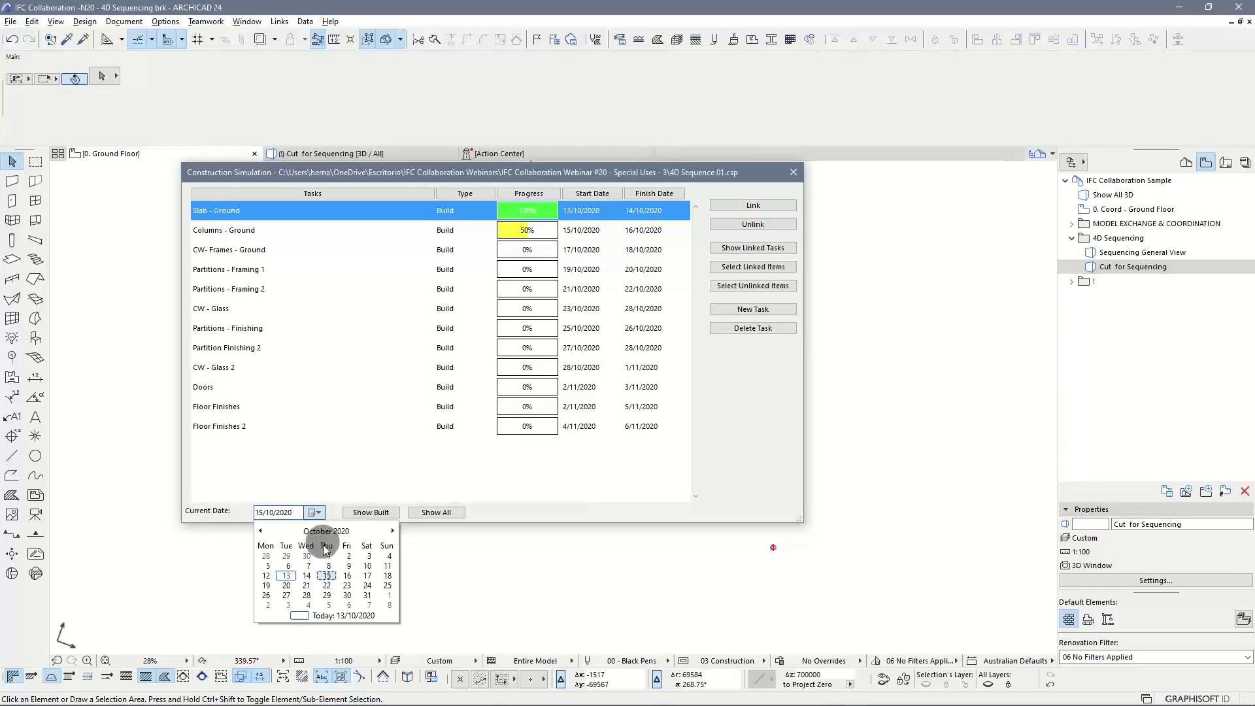
click(286, 585)
click(366, 519)
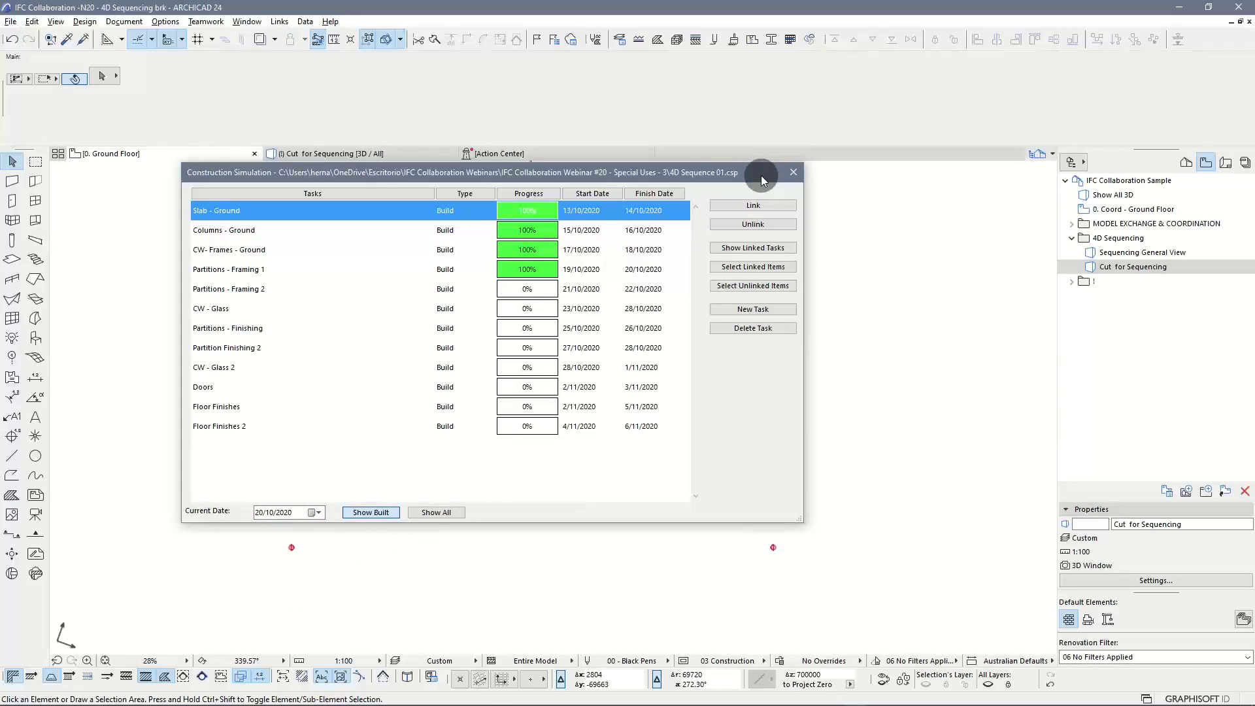
Step: Change the simulation's current date to 19/10/2020 and show only the elements built by that date
click(316, 513)
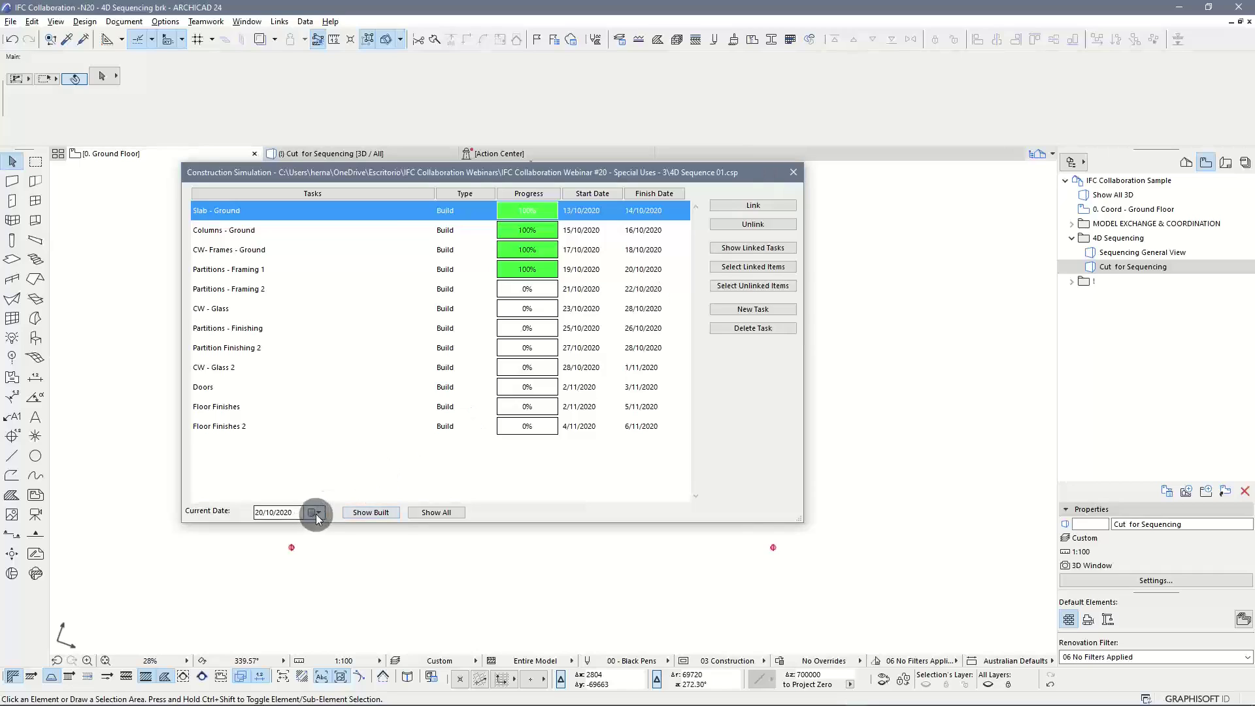
click(287, 584)
click(266, 585)
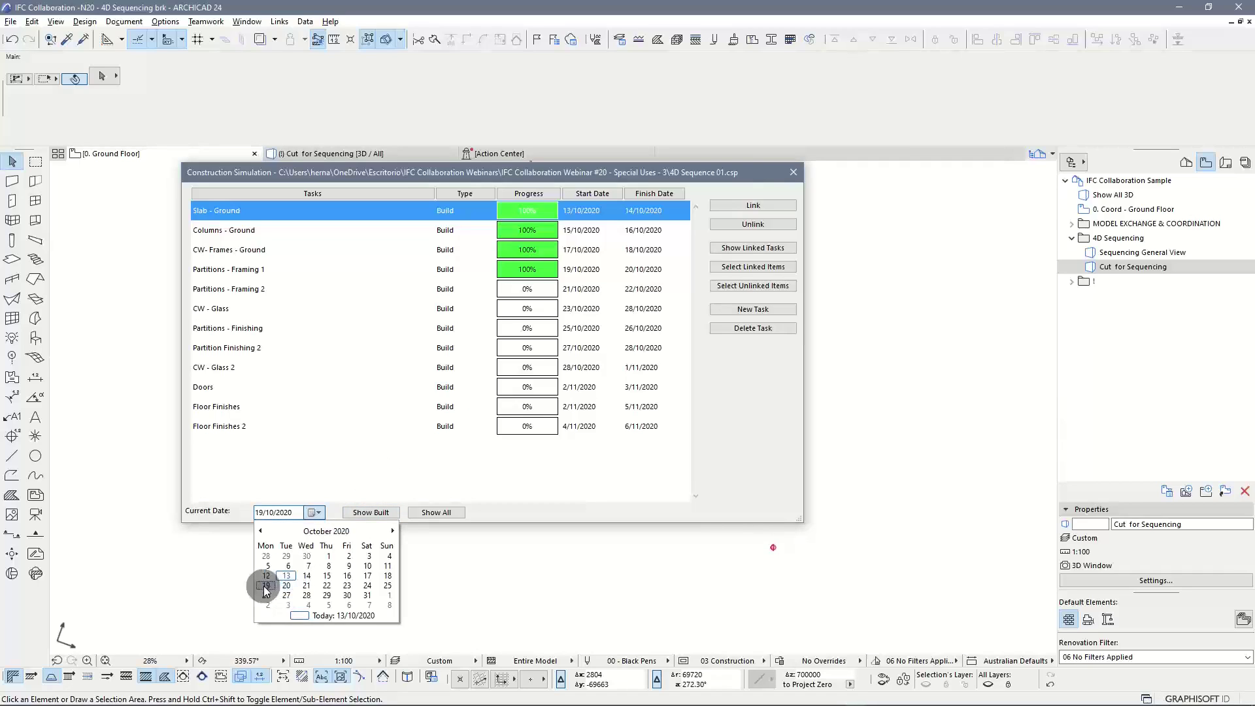
click(370, 512)
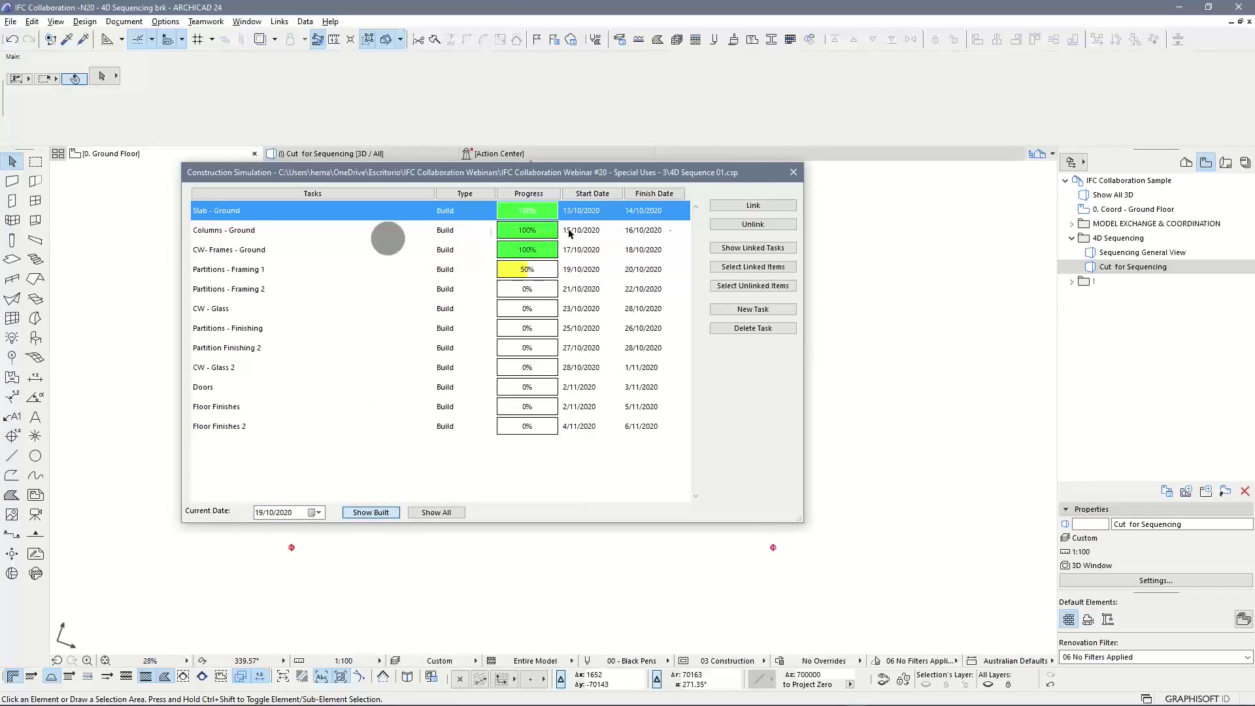
Step: Move the simulation window off the plan and examine the first partition framing in plan and in the 3D view
drag(766, 179, 32, 247)
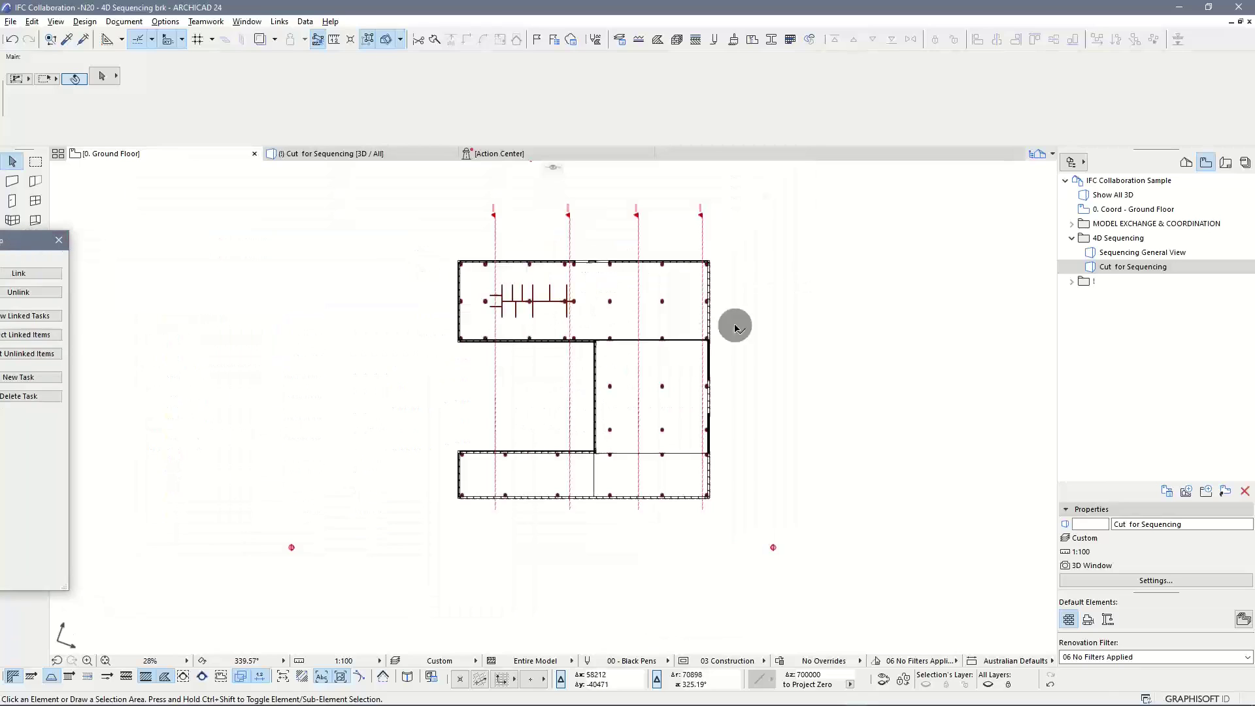
scroll(485, 309, up, 8)
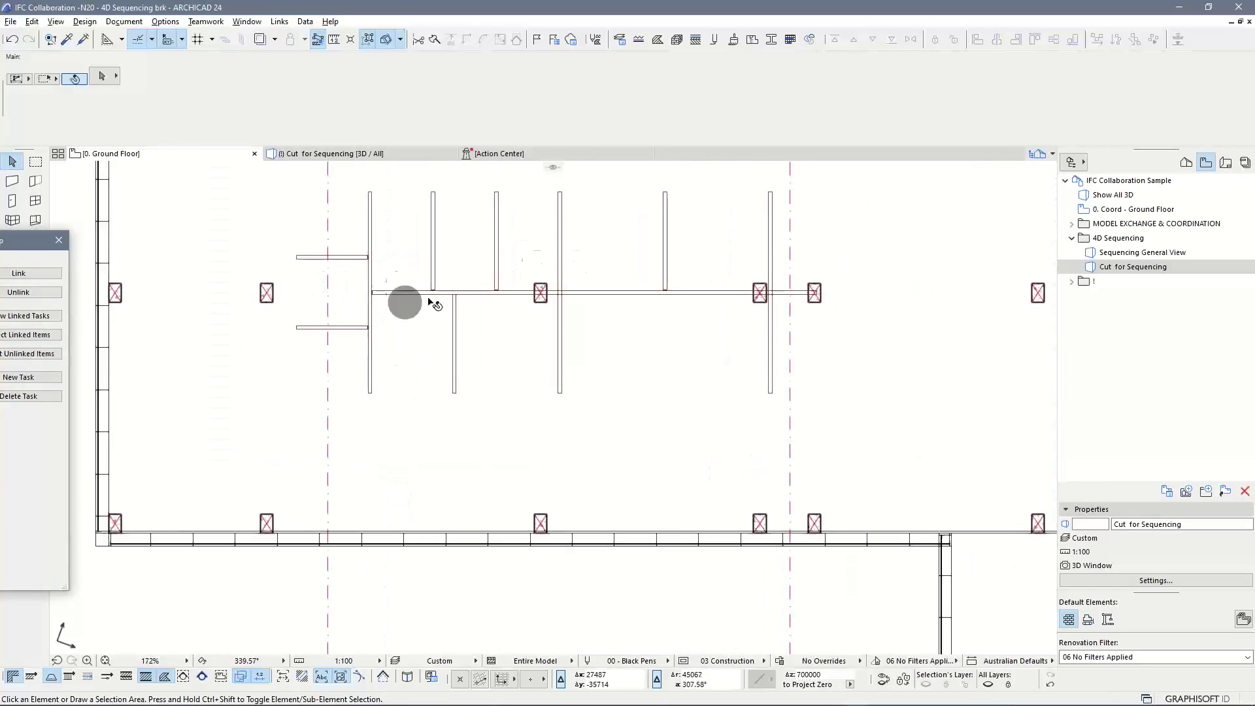
scroll(618, 273, down, 3)
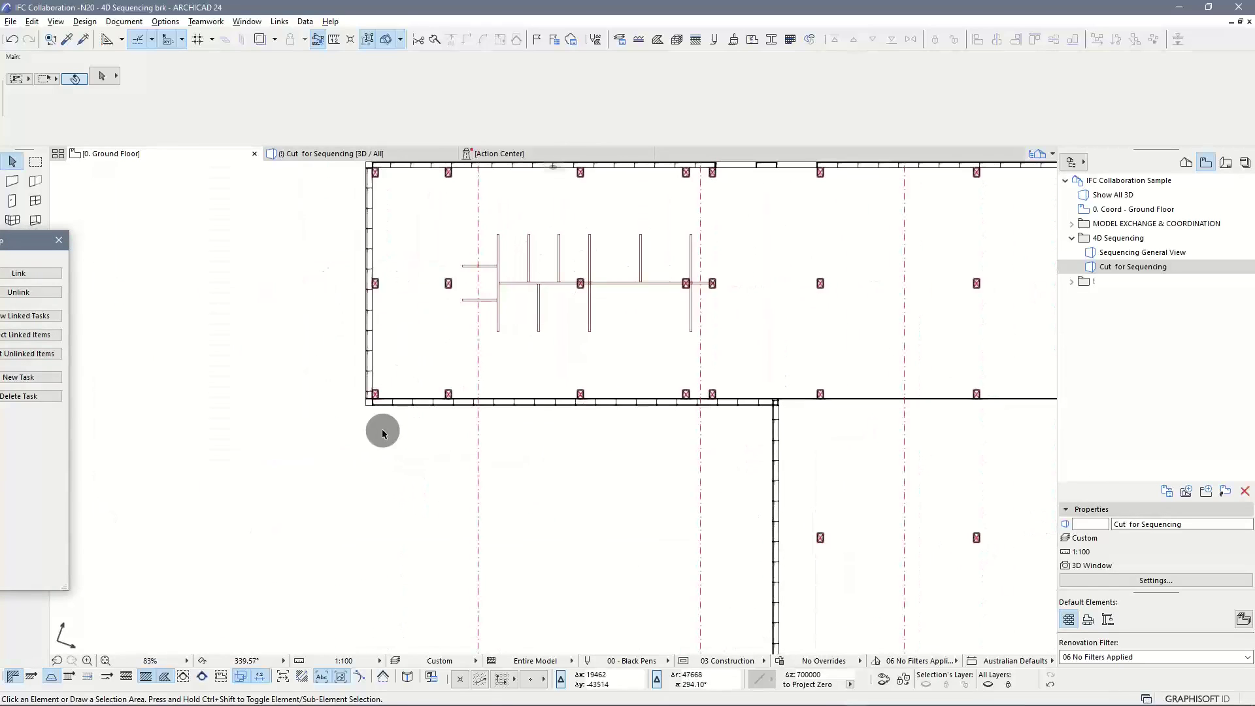
key(F3)
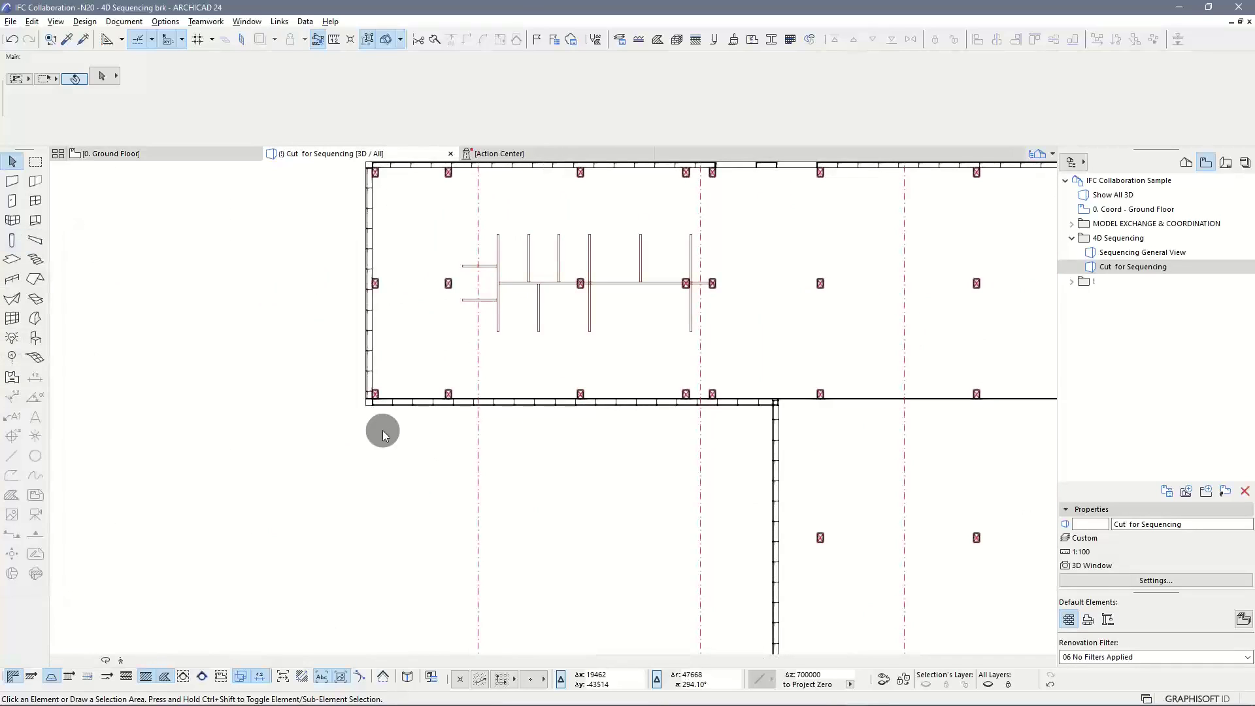
mouse_move(745, 351)
shift+middle_down()
mouse_move(771, 353)
mouse_move(719, 357)
mouse_move(751, 353)
mouse_move(732, 356)
shift+middle_up()
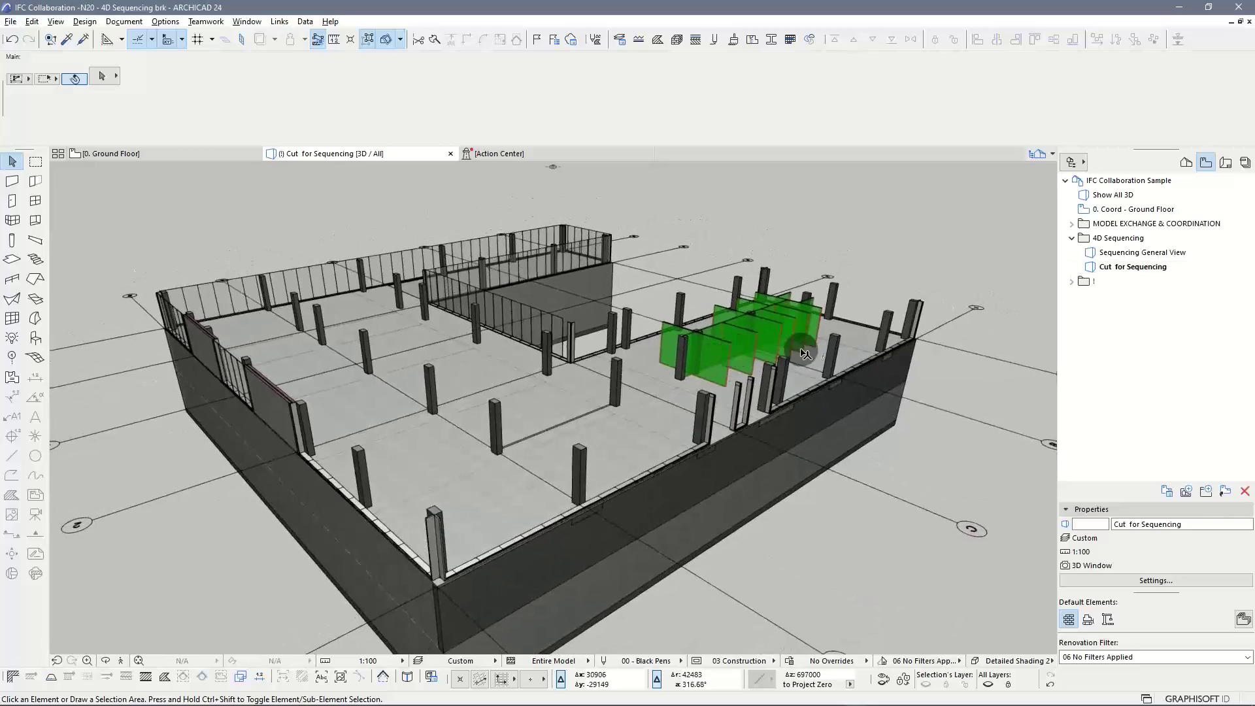
Step: Reopen the ground floor plan with the simulation window, set the current date to 4/11/2020, and show what is built by then
click(180, 154)
drag(51, 247, 748, 140)
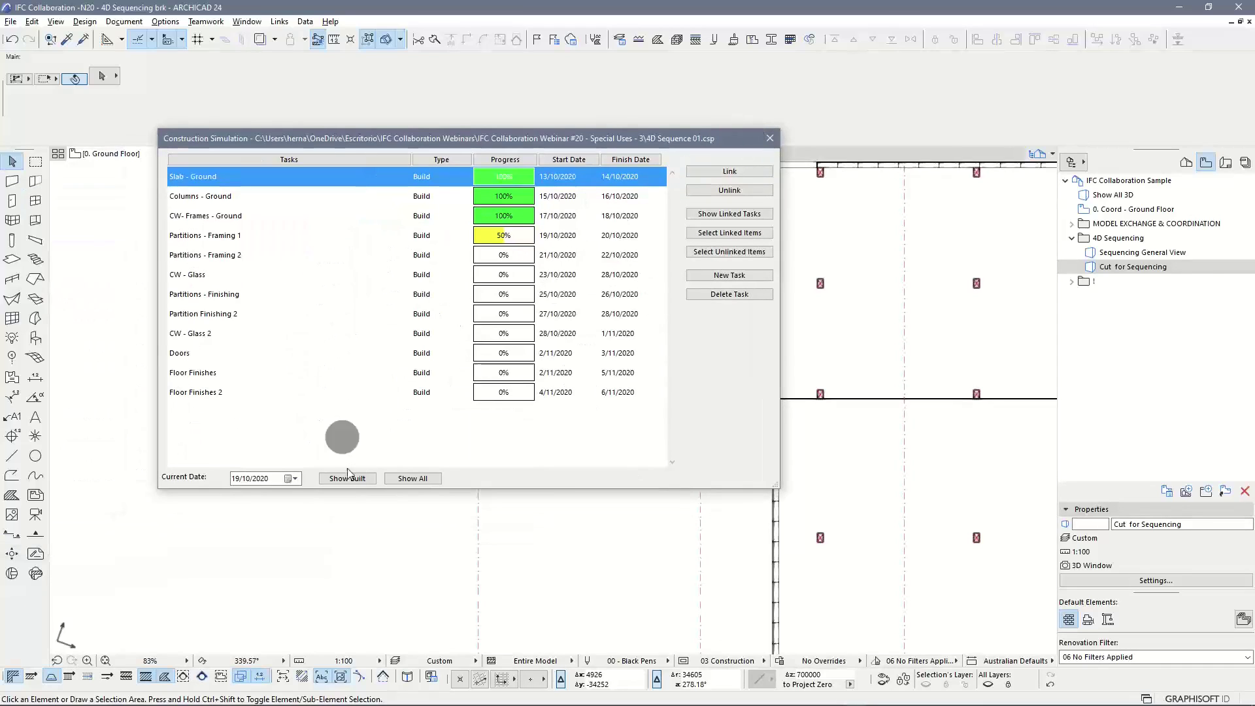
click(293, 478)
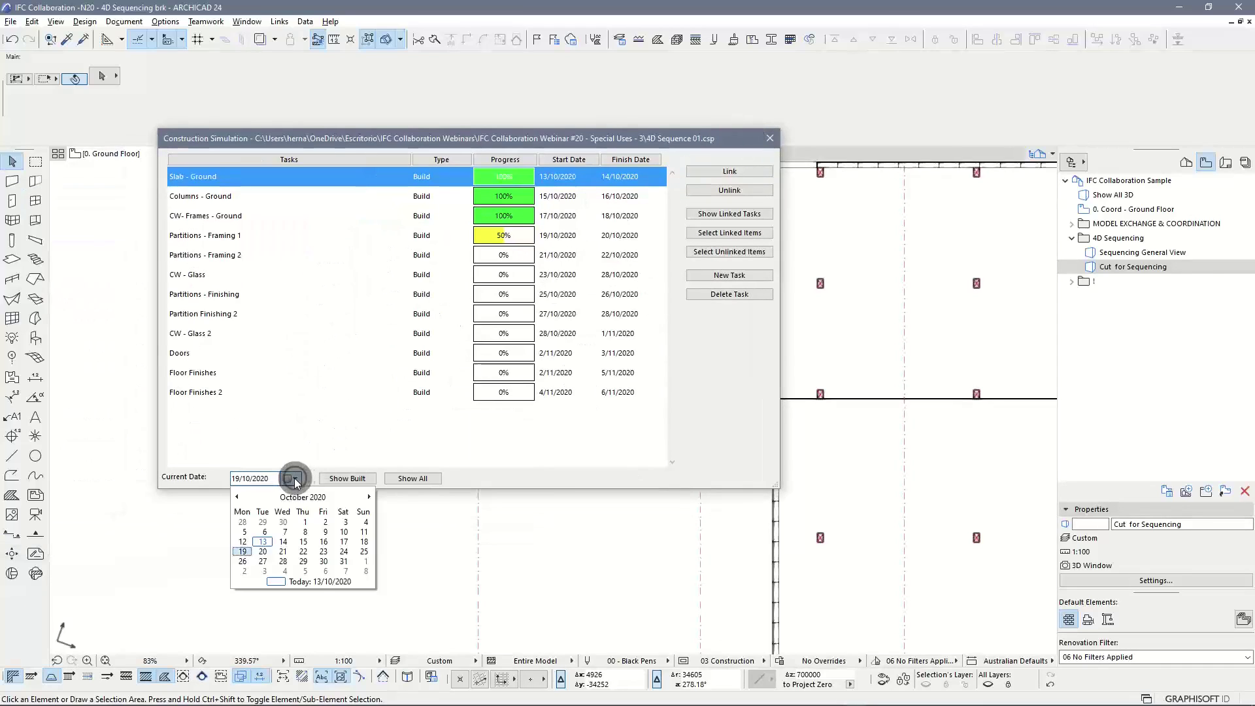
click(286, 571)
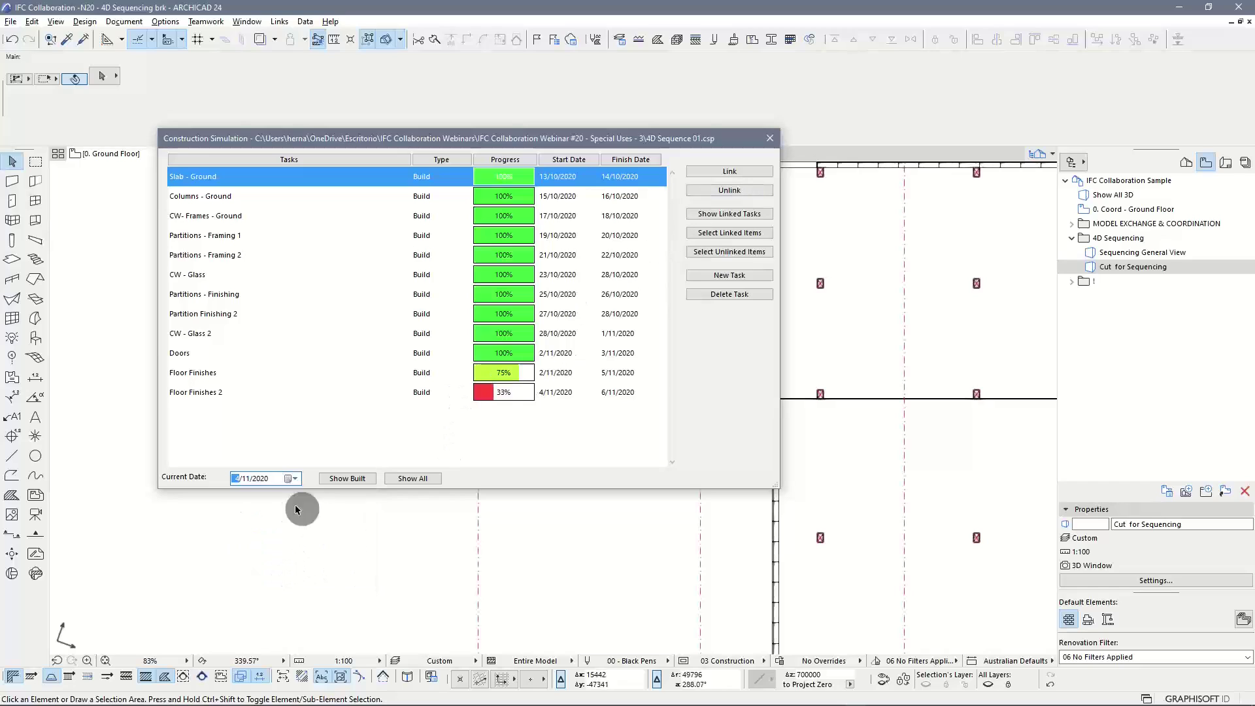
click(293, 483)
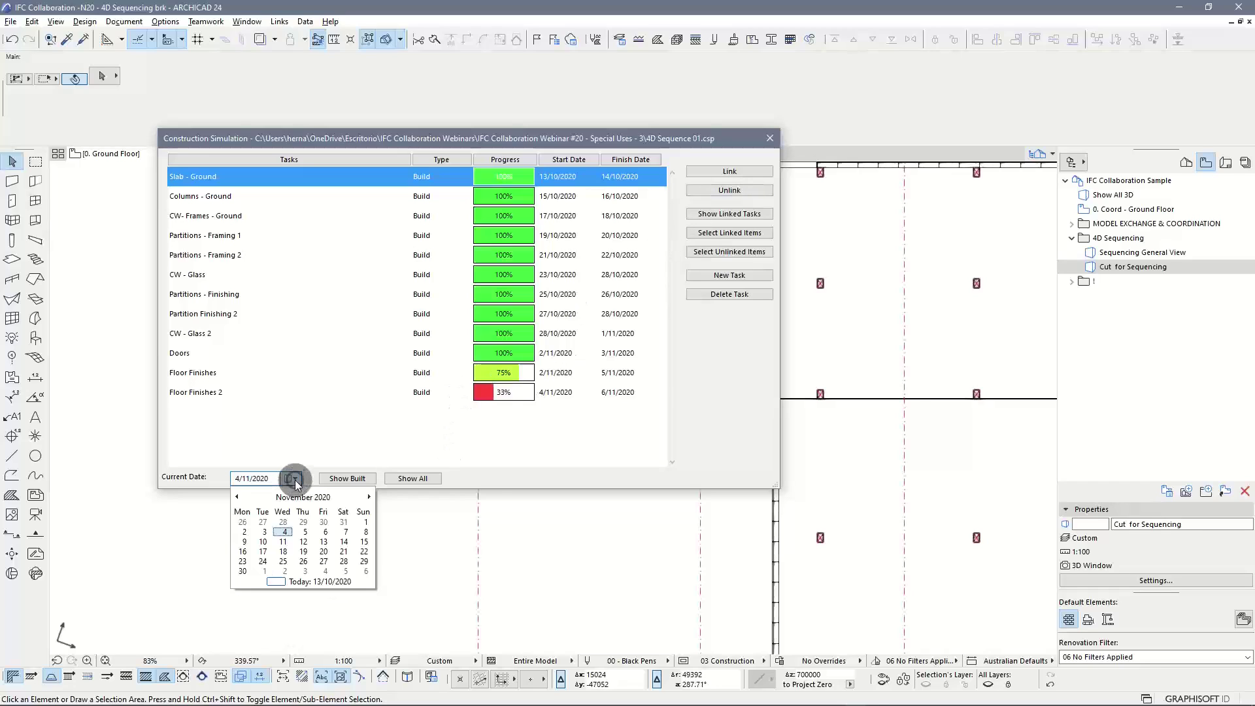
click(496, 487)
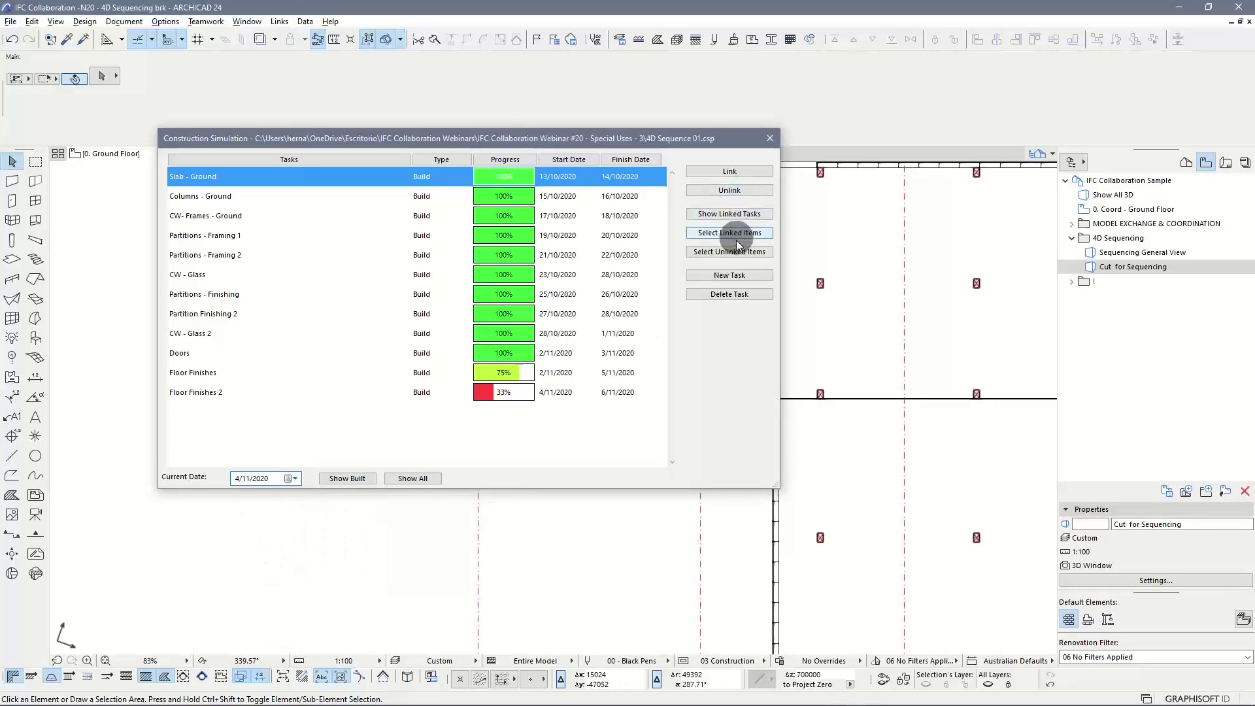
click(359, 479)
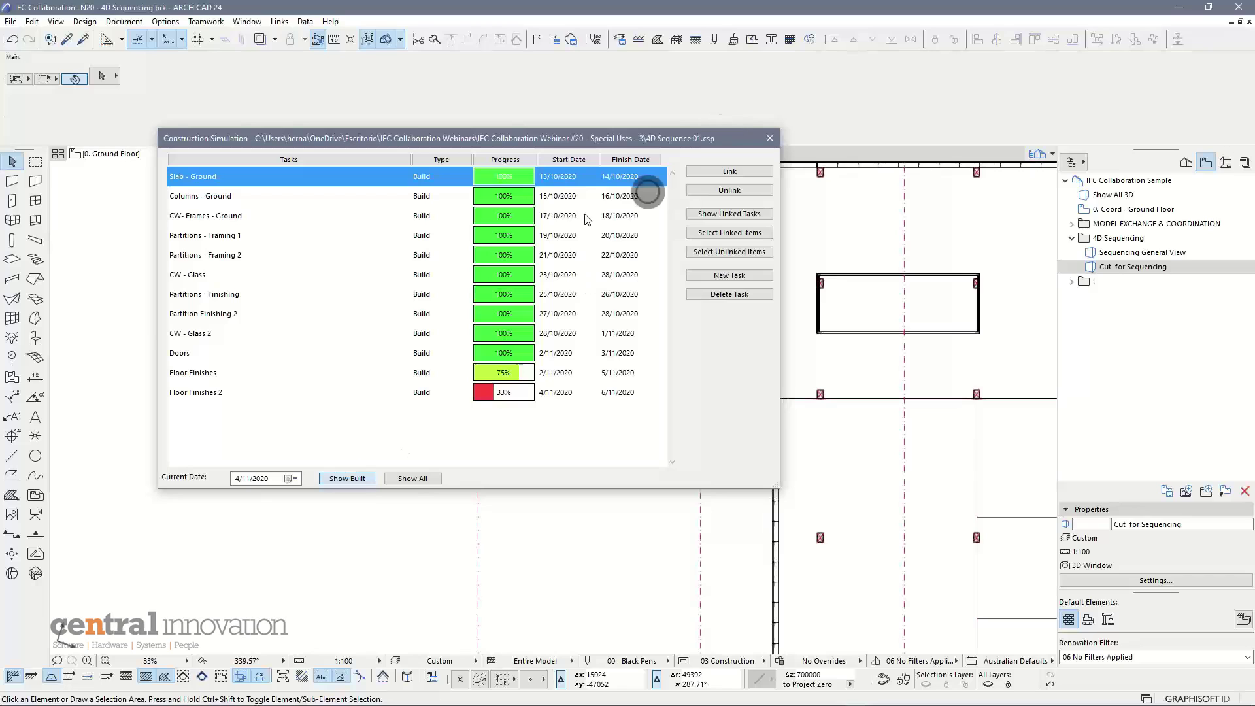
Step: Clear the simulation window from the plan and inspect the partitions and floor finishes in plan and in the 3D view
drag(745, 139, 0, 220)
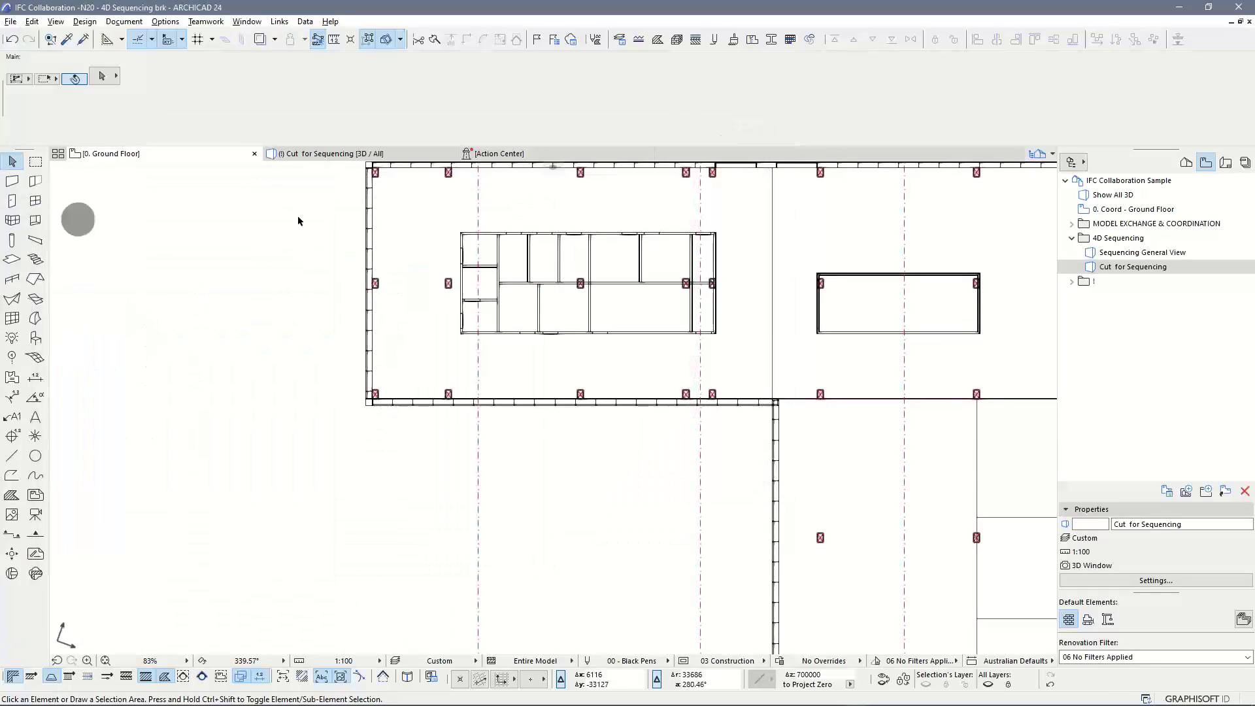
scroll(808, 285, down, 1)
scroll(627, 268, up, 3)
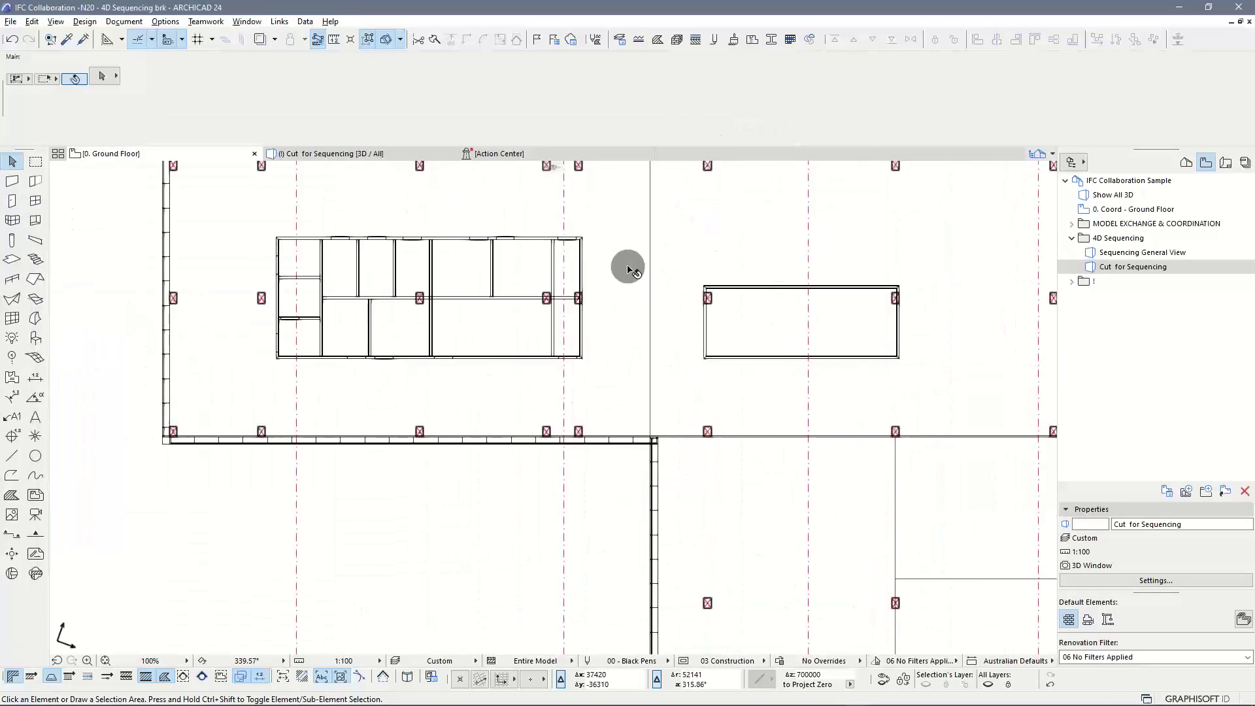
scroll(627, 268, down, 2)
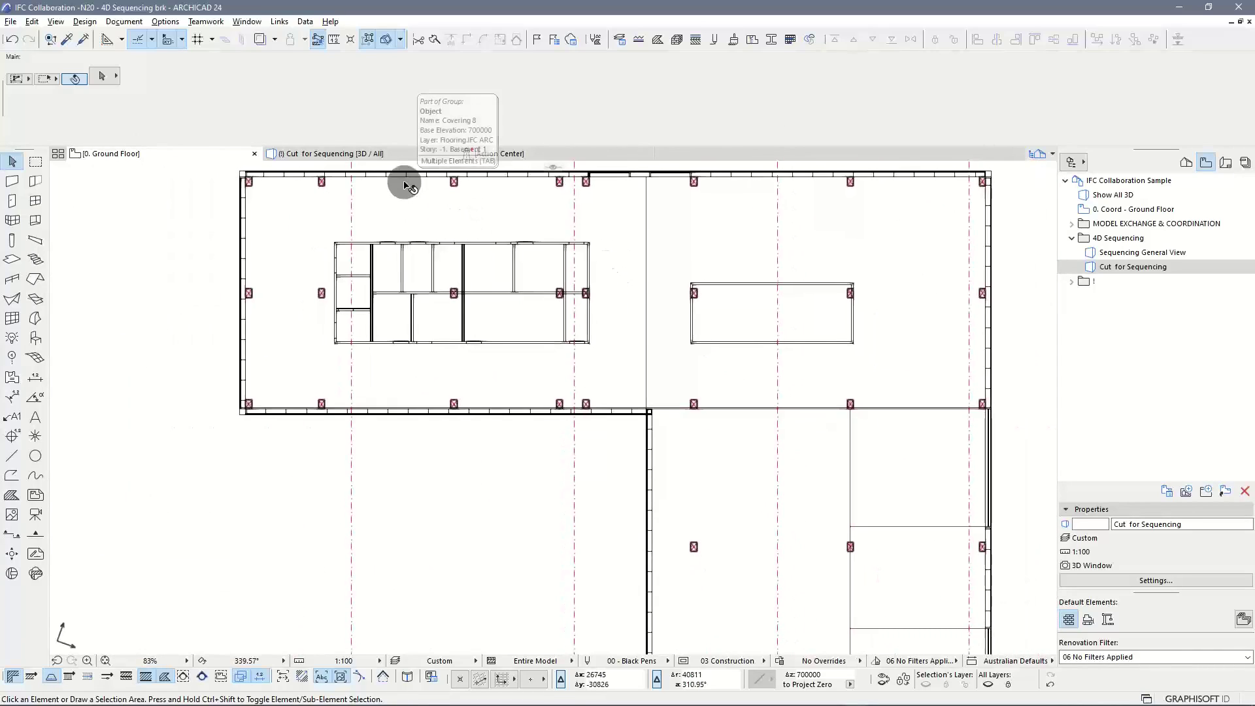
key(F3)
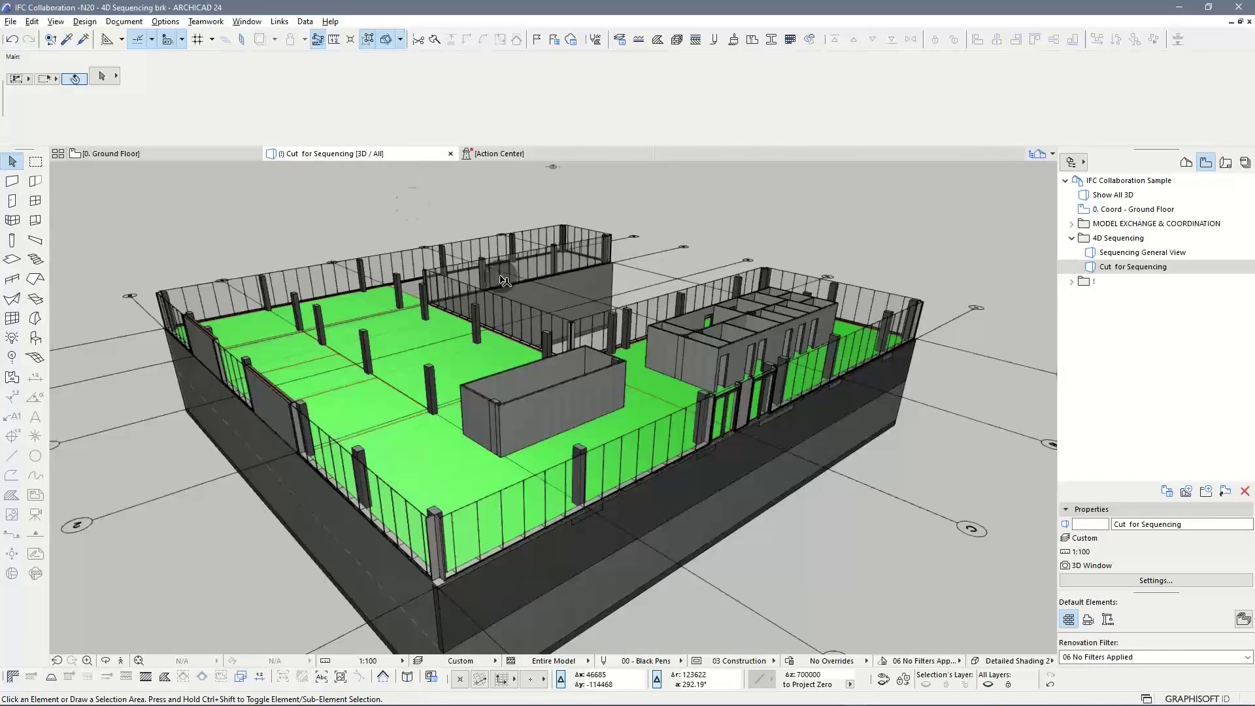
Step: Examine the floor finishes, partitions and door openings of the current construction stage in 3D, close up and overall
shift+middle_drag(699, 387, 665, 396)
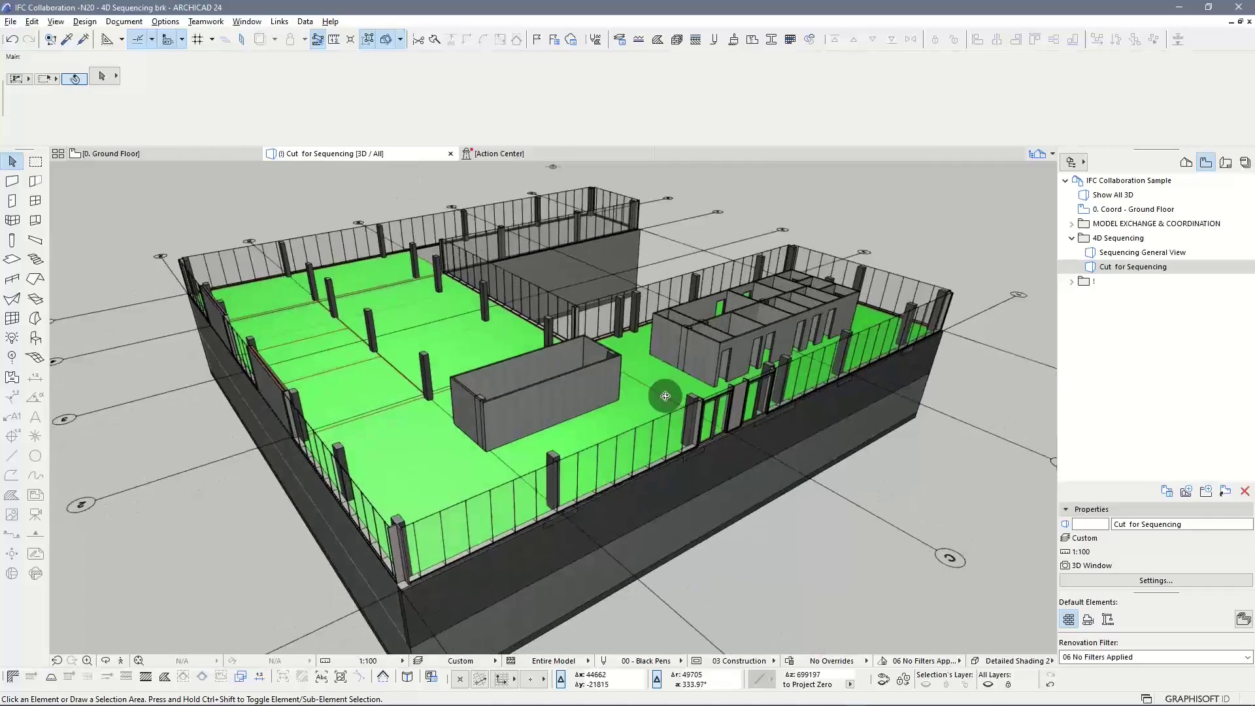
scroll(678, 382, up, 8)
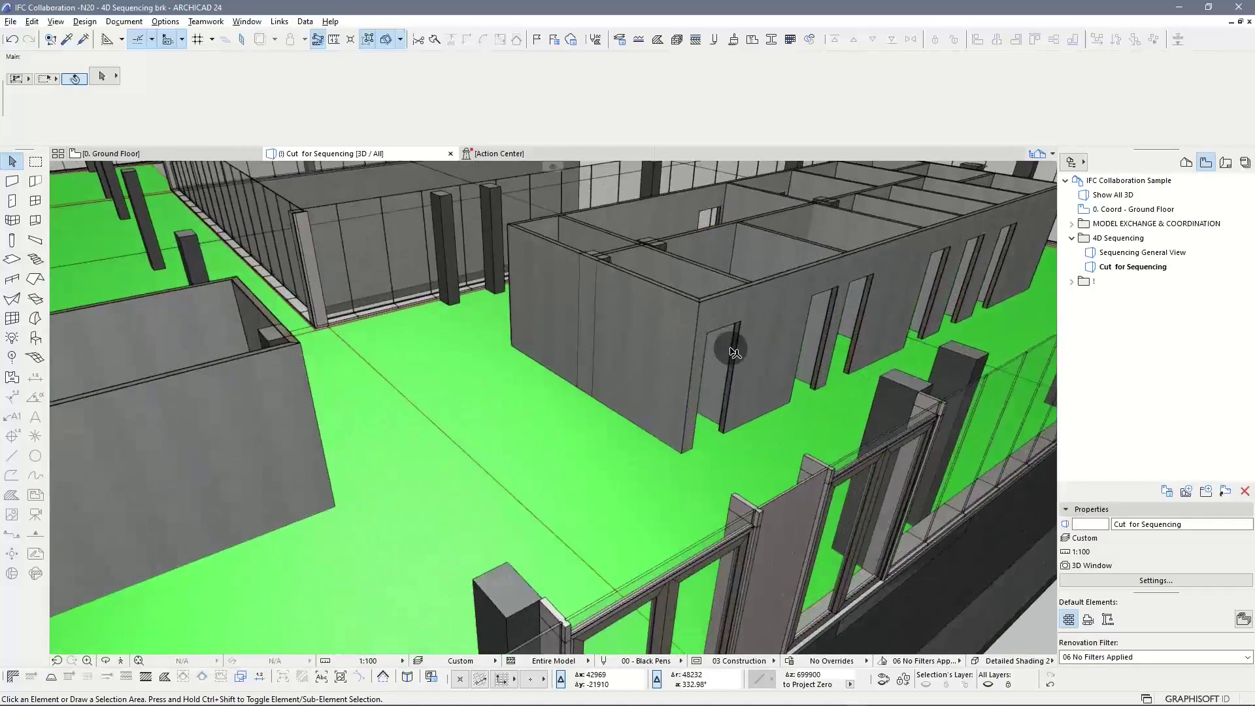
scroll(735, 344, down, 10)
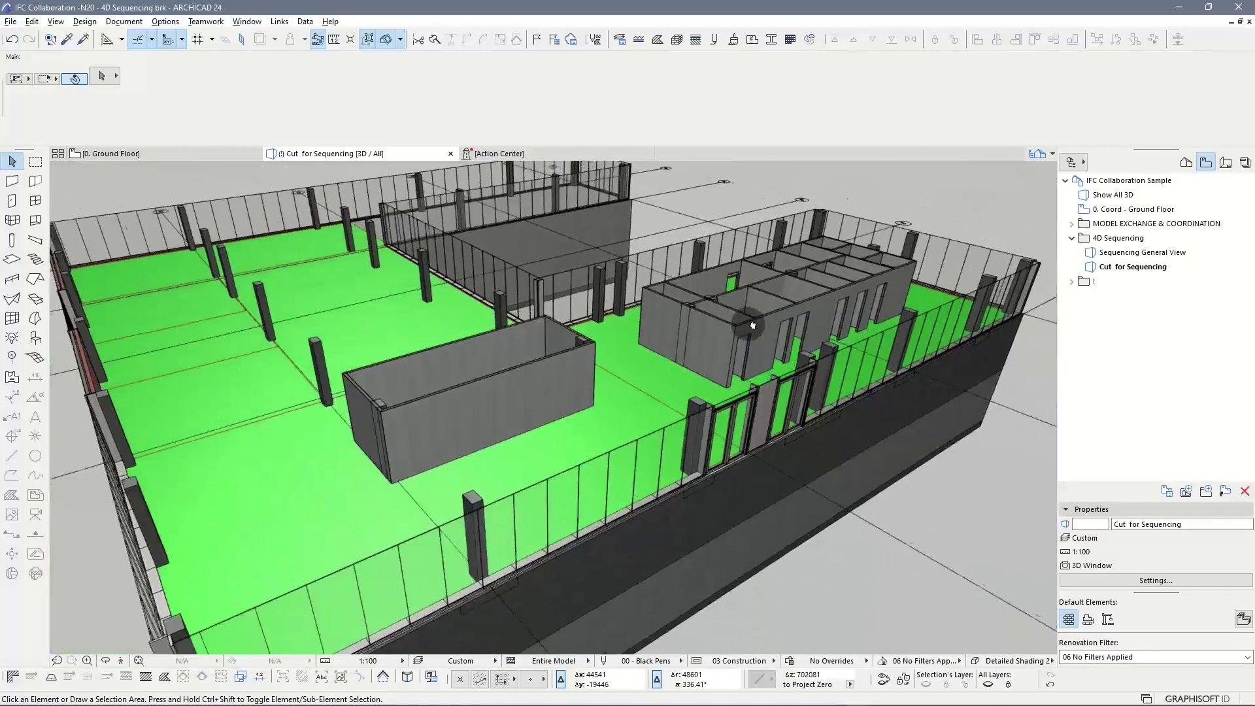
scroll(784, 329, down, 6)
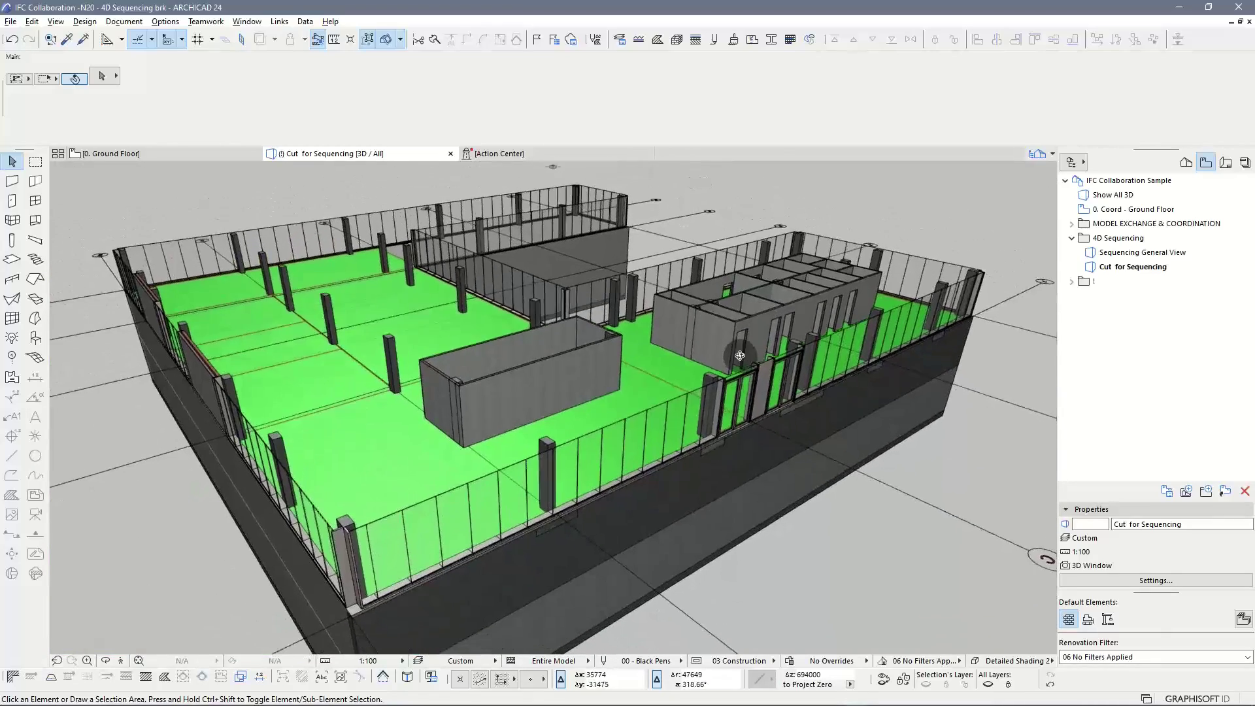
scroll(745, 341, down, 2)
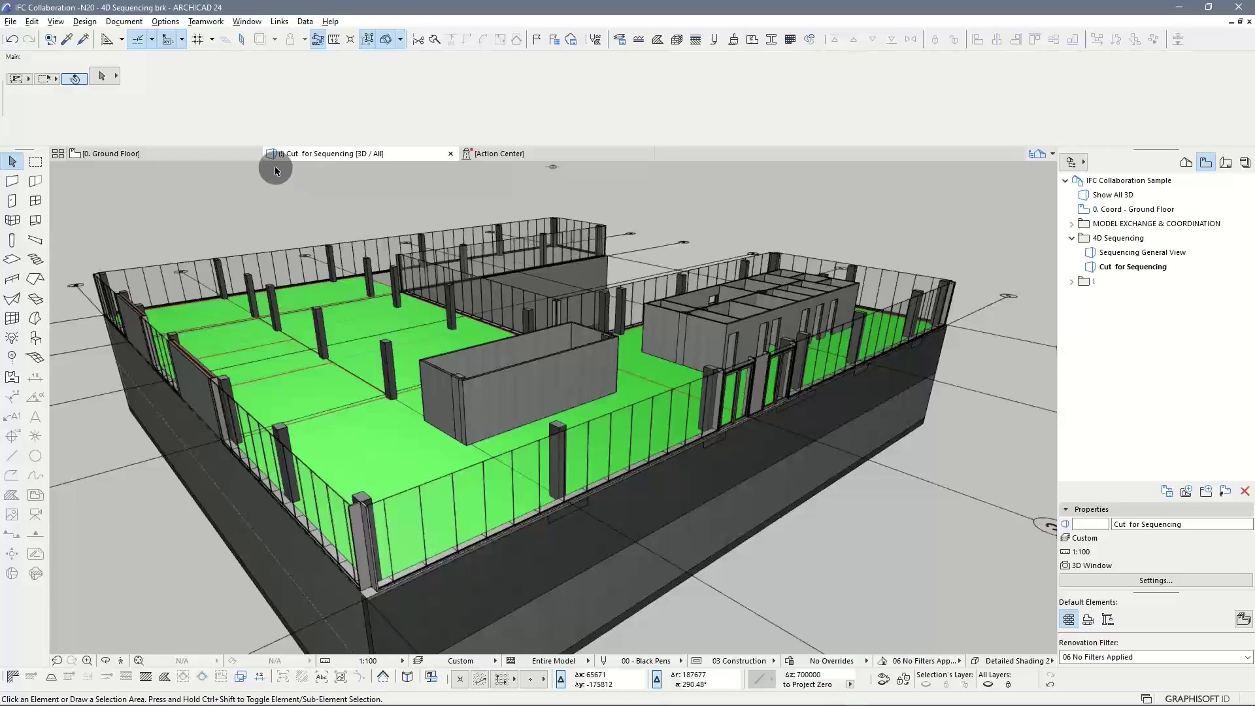
Step: Return to the ground floor plan and review the Construction Simulation's animation creation settings without saving a movie
click(179, 156)
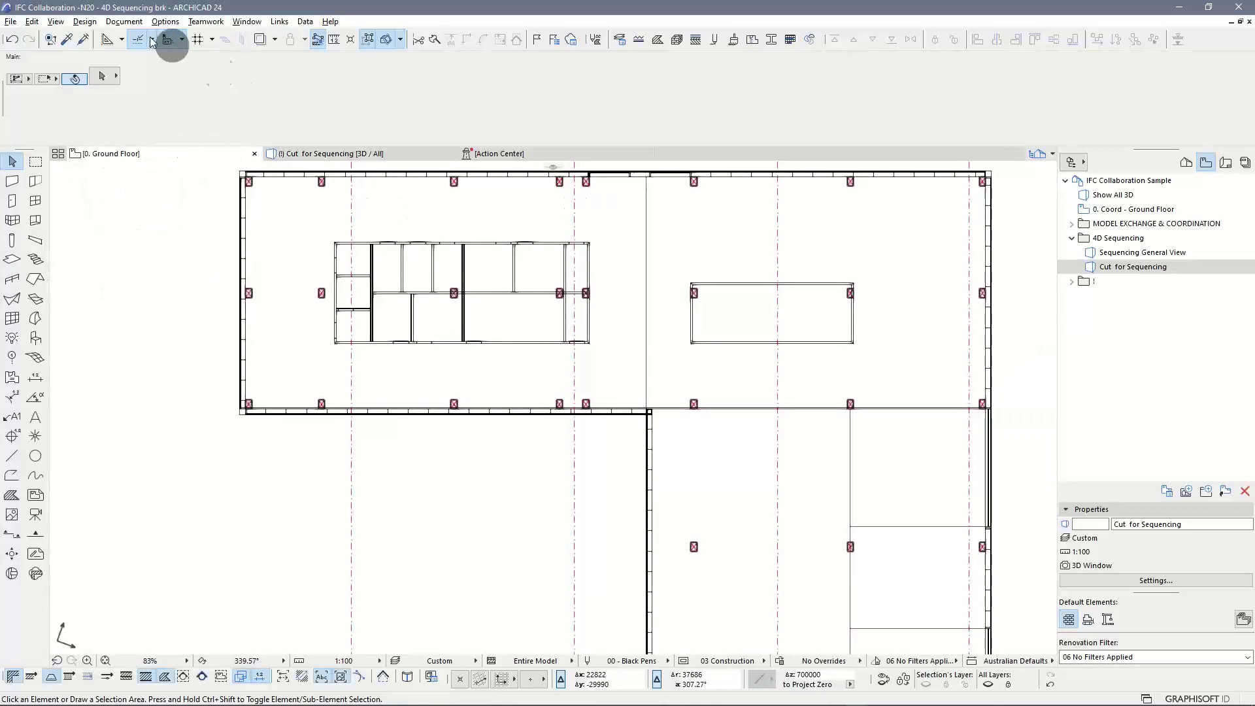
drag(622, 225, 789, 186)
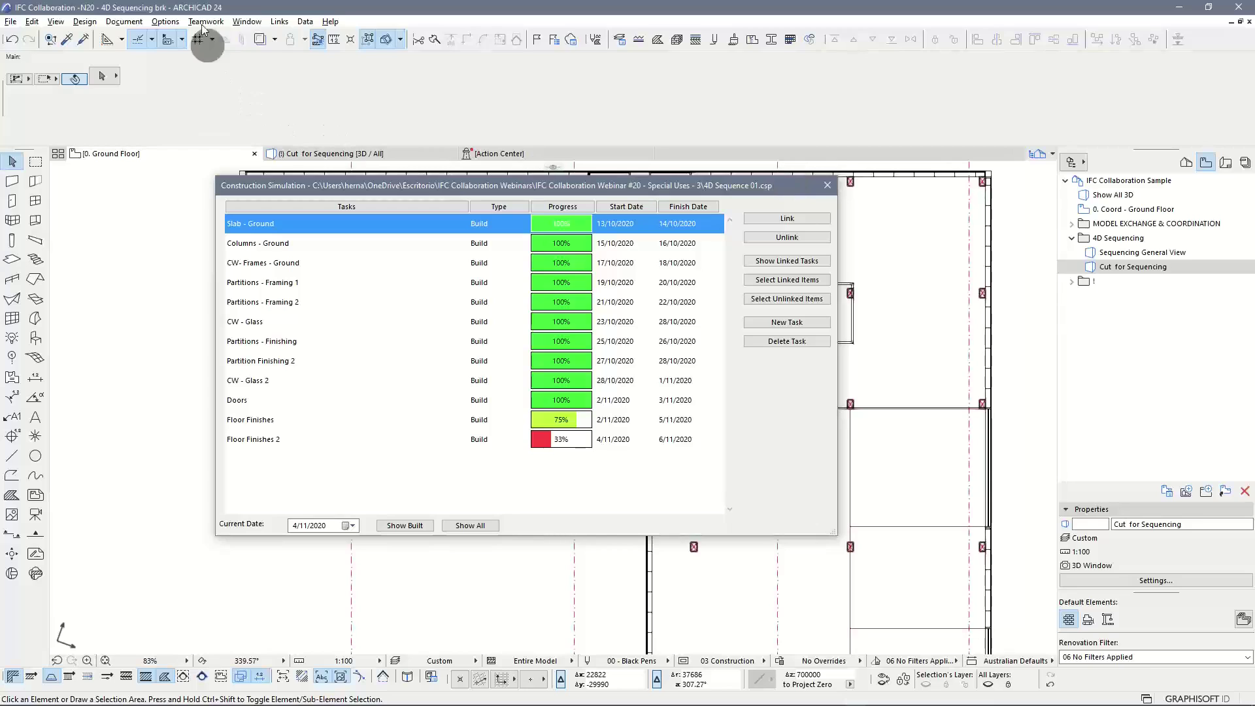
click(124, 21)
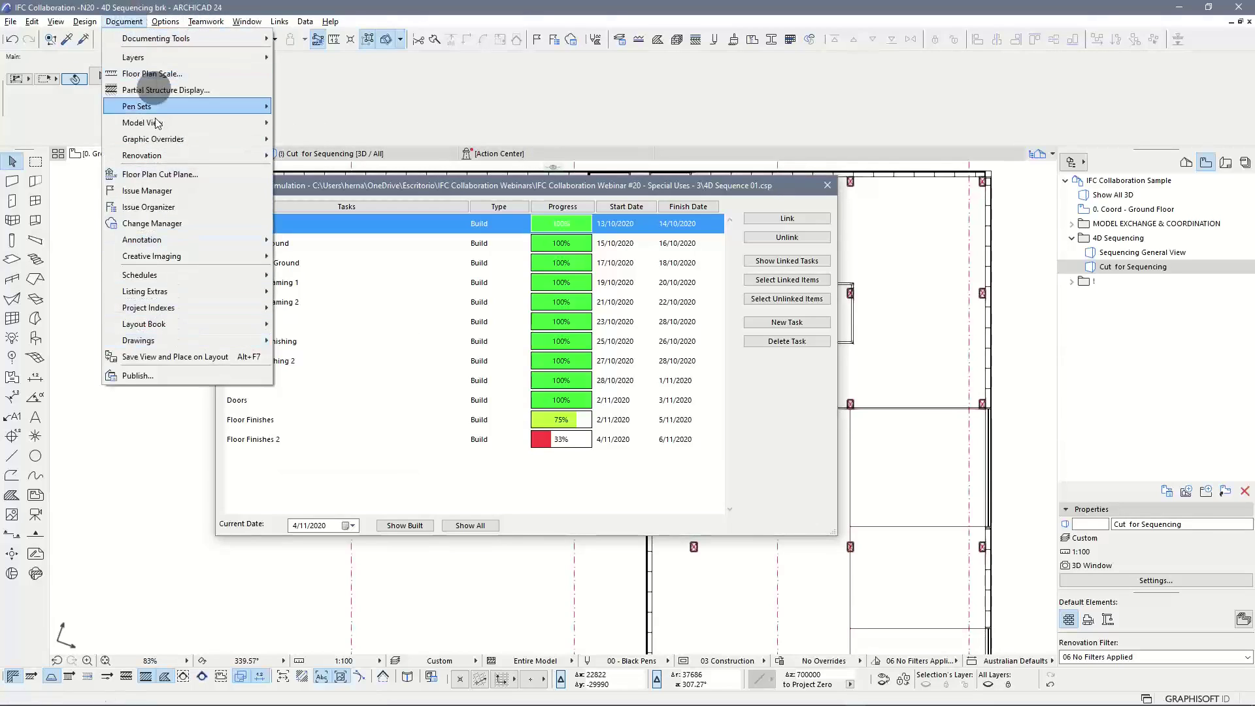
mouse_move(176, 292)
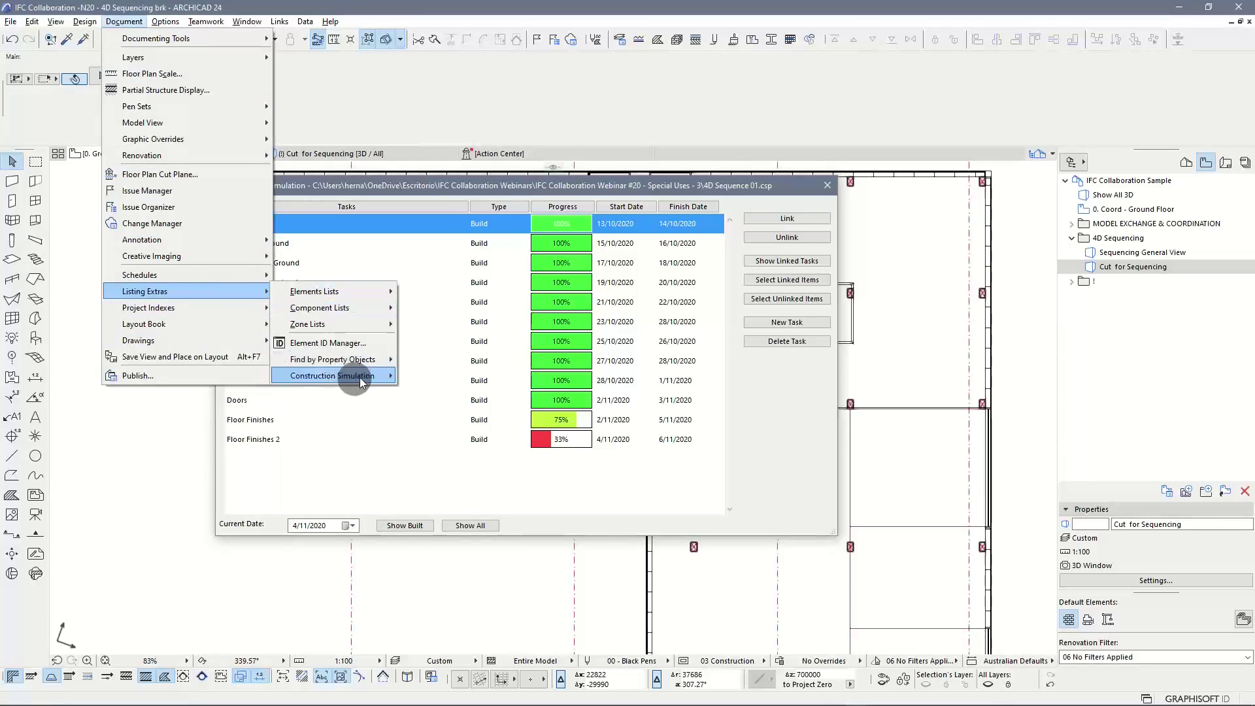
mouse_move(359, 377)
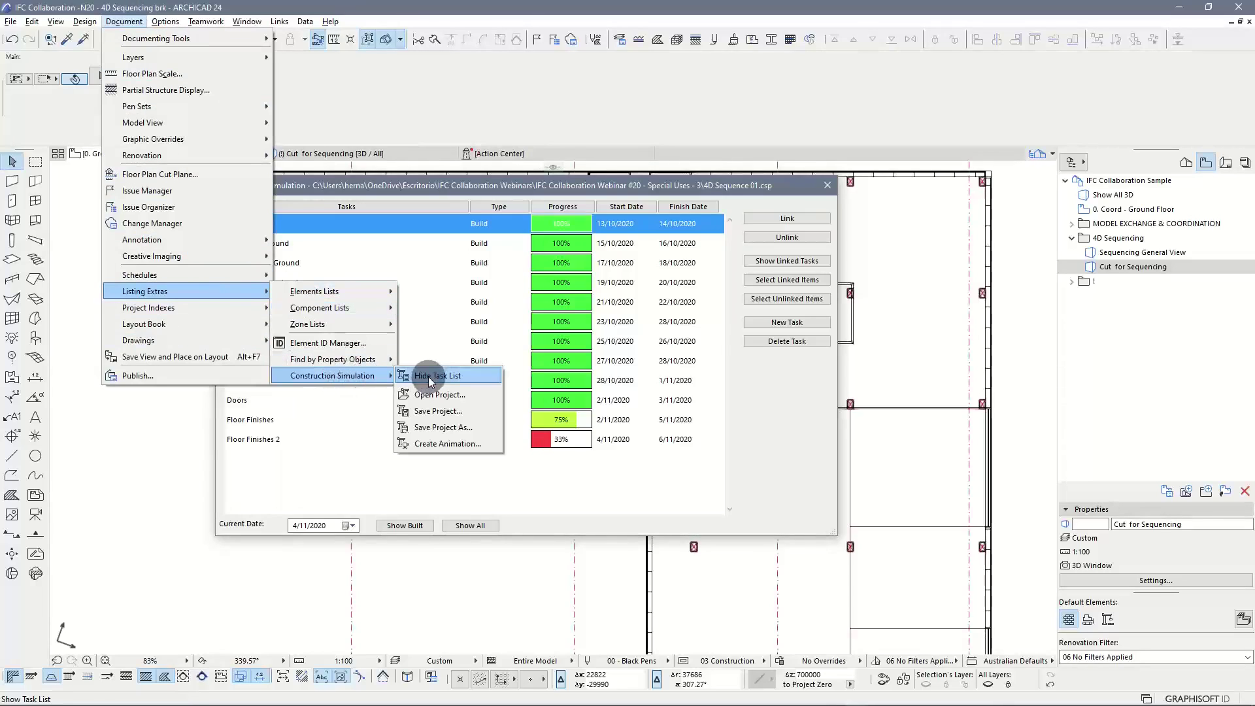
click(466, 445)
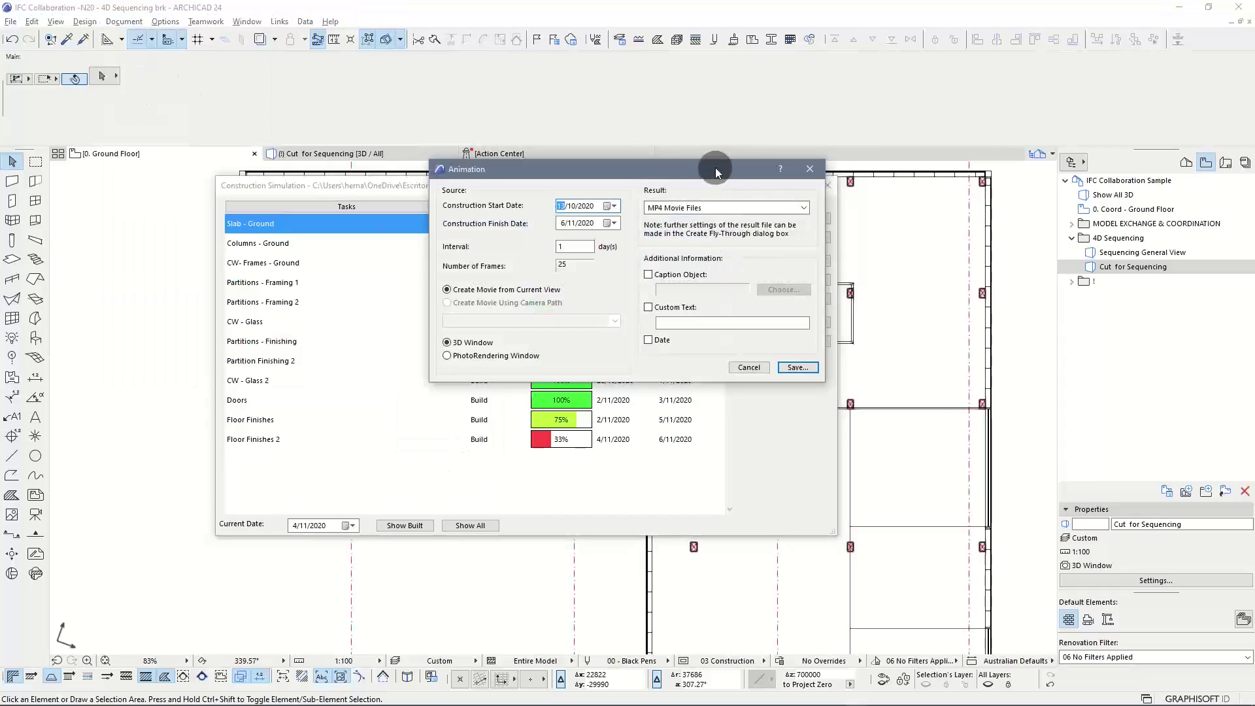
drag(715, 169, 703, 165)
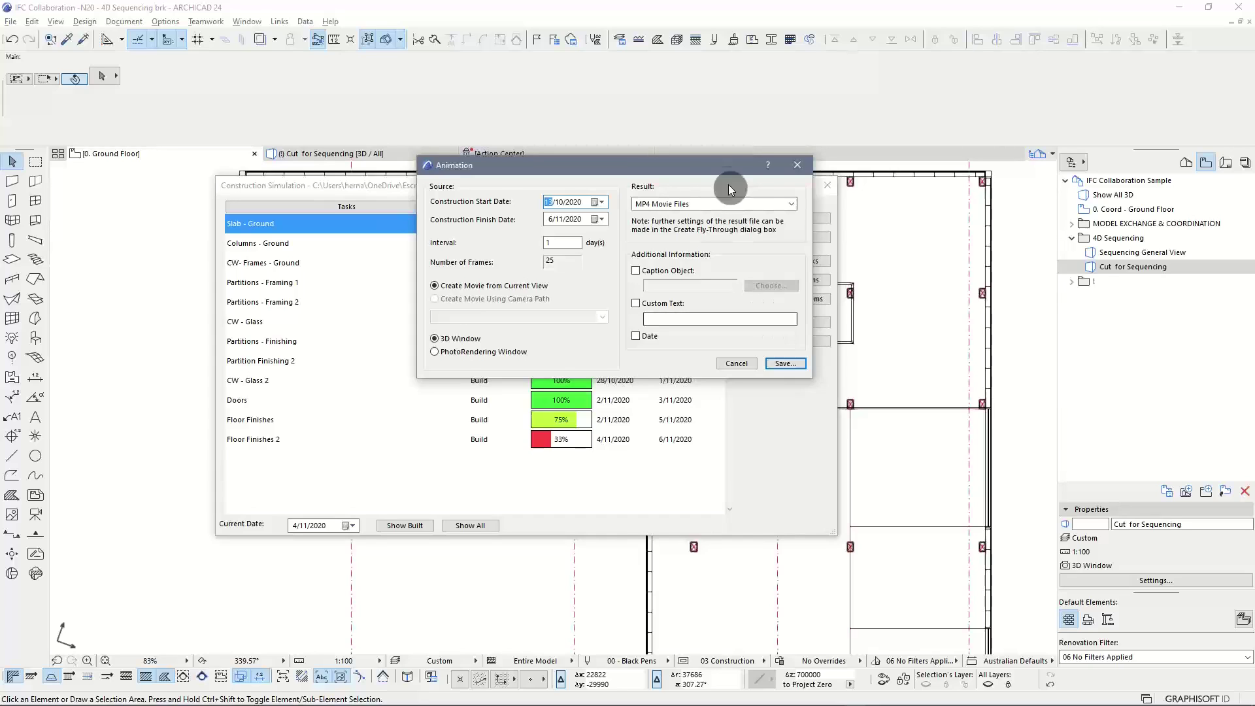
click(735, 361)
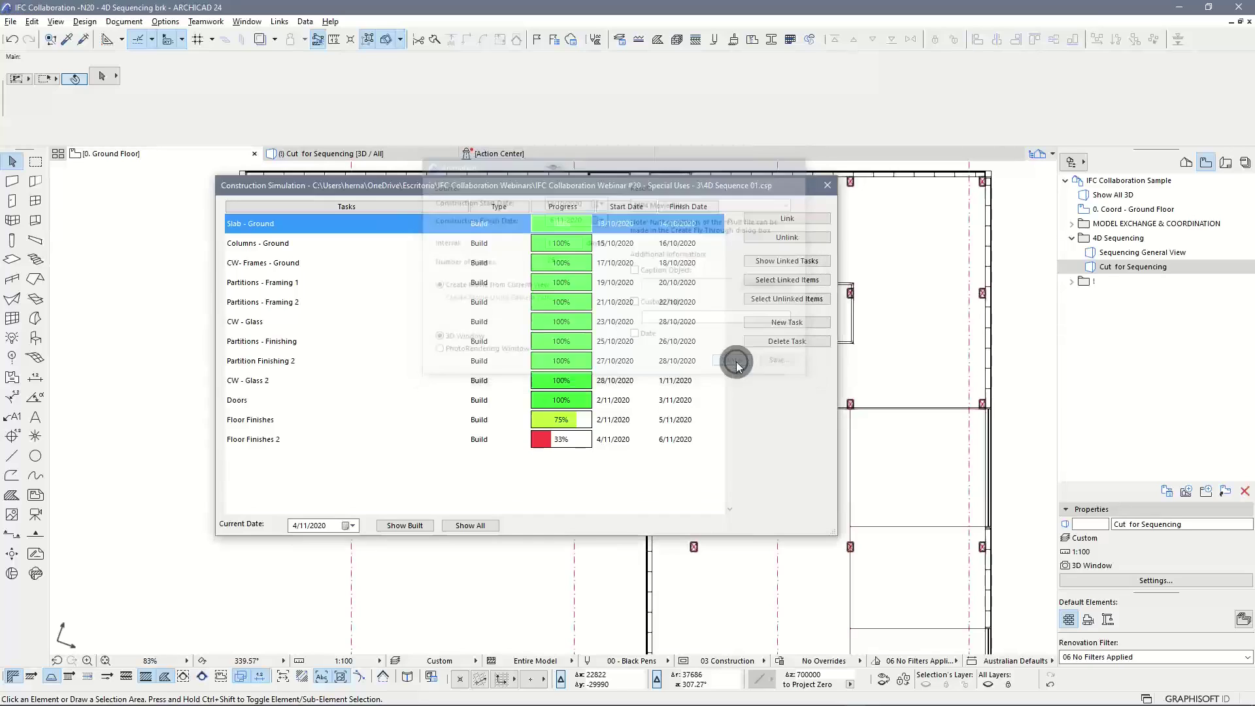
drag(758, 189, 724, 187)
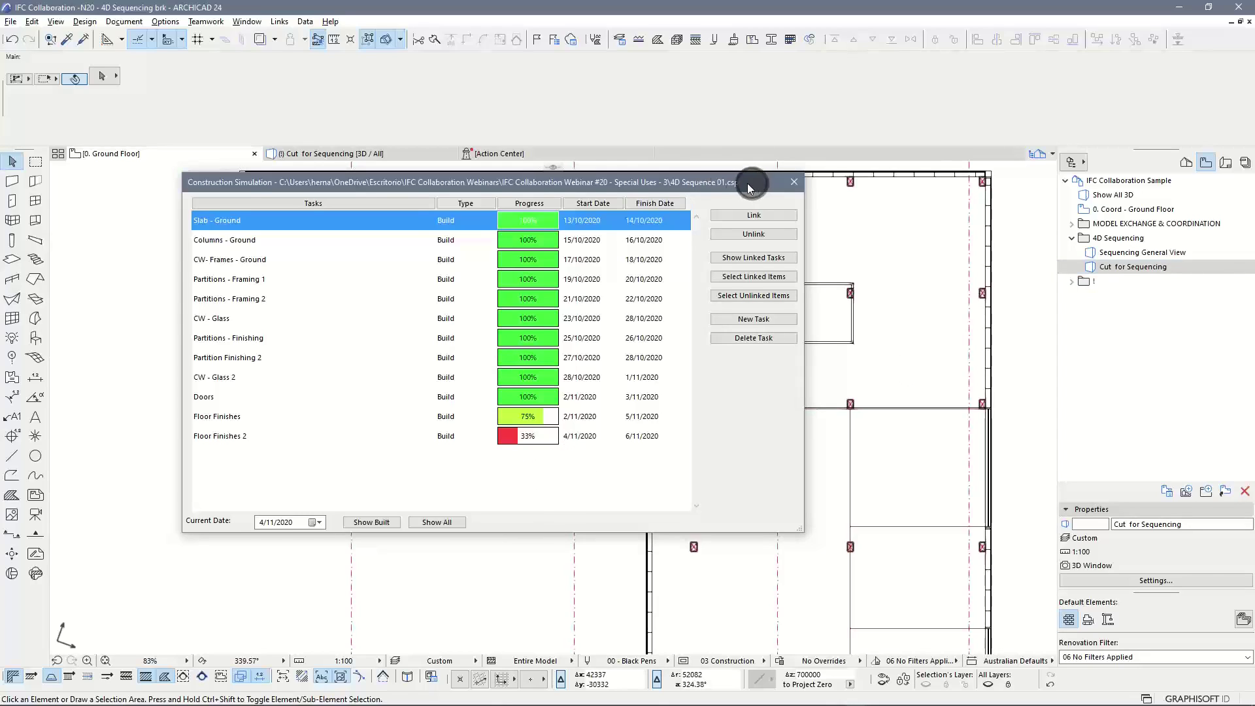
drag(753, 189, 701, 184)
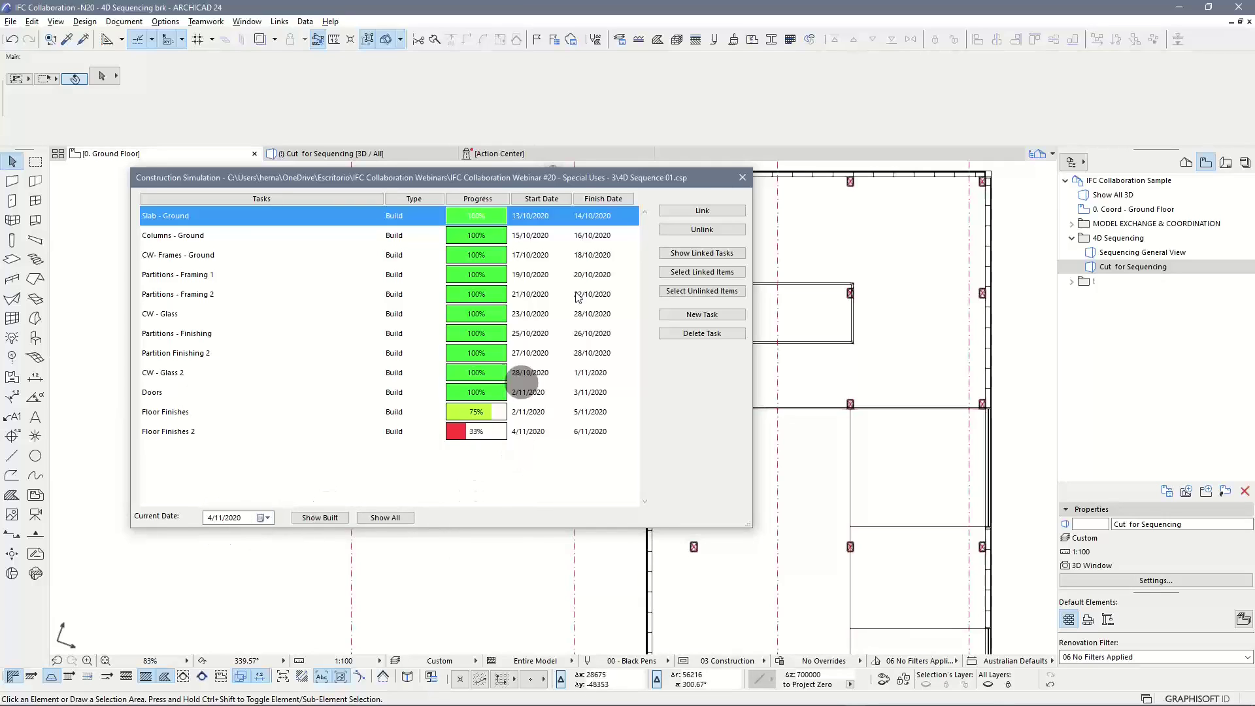
drag(717, 178, 600, 418)
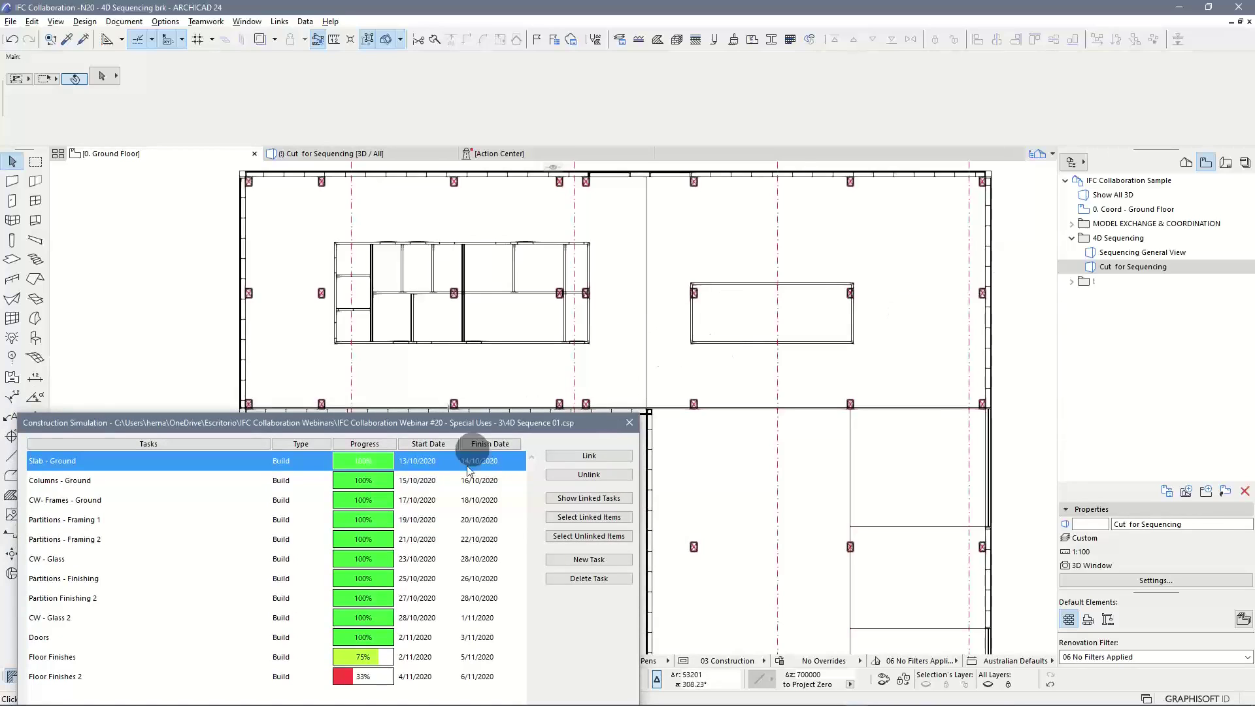
drag(587, 426, 745, 265)
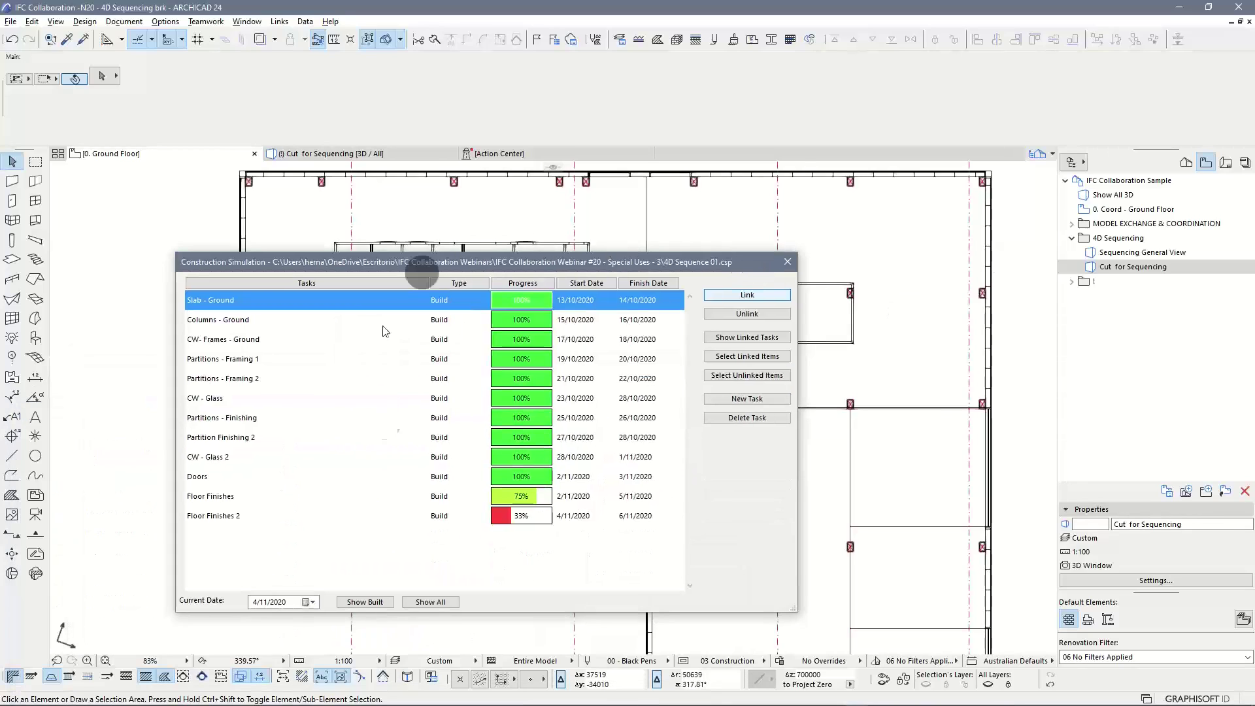
click(124, 22)
mouse_move(216, 291)
mouse_move(382, 376)
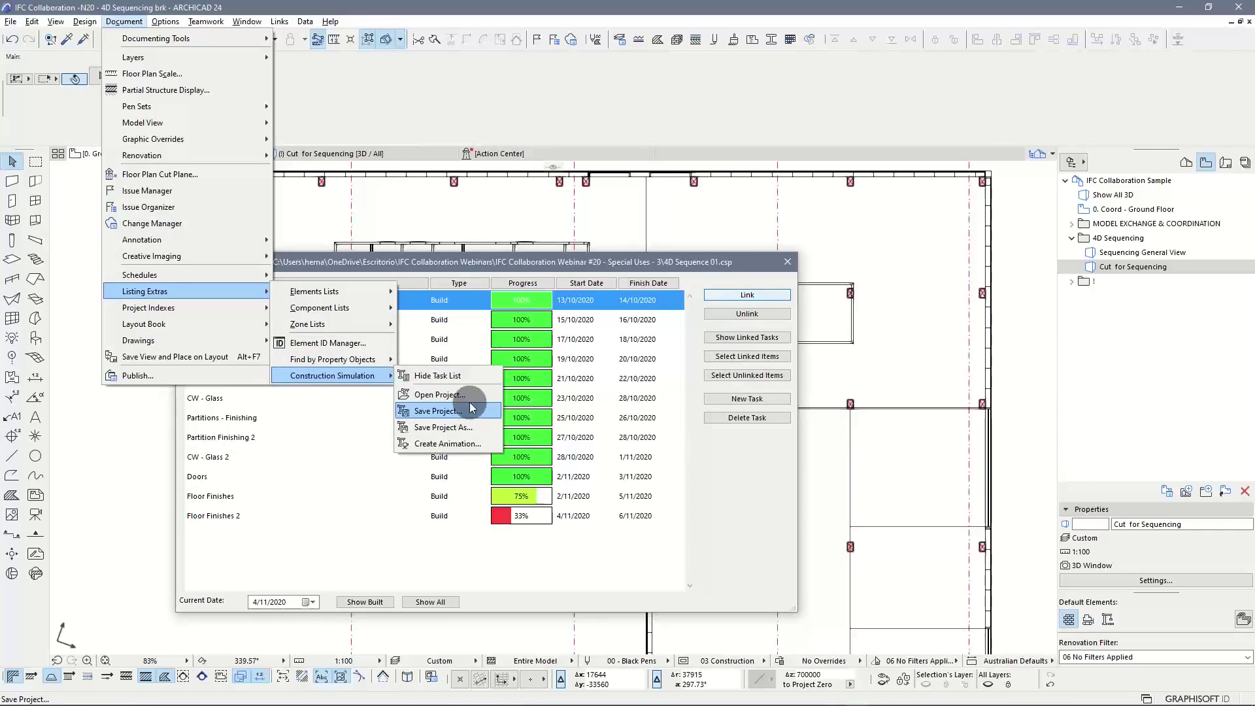
click(759, 263)
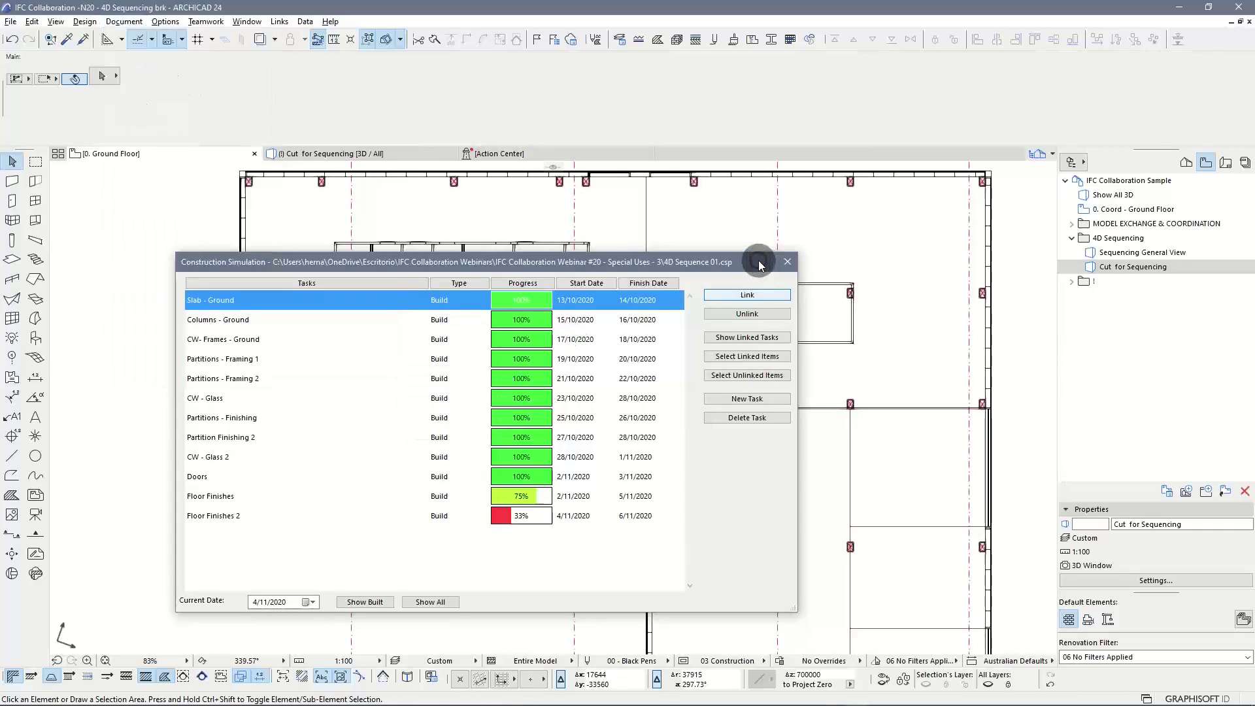
drag(764, 264, 781, 256)
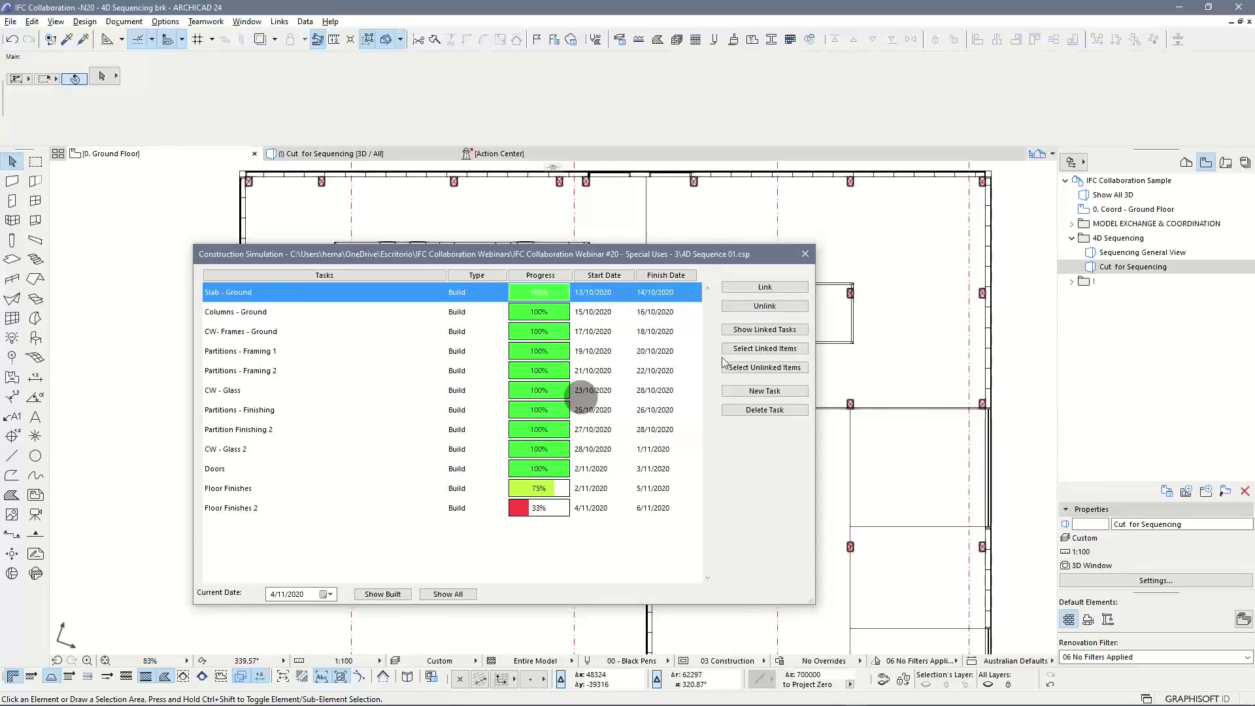
Step: Select all elements not linked to a simulation task, check them on the ground floor plan, and clear the selection
drag(781, 253, 660, 198)
click(668, 313)
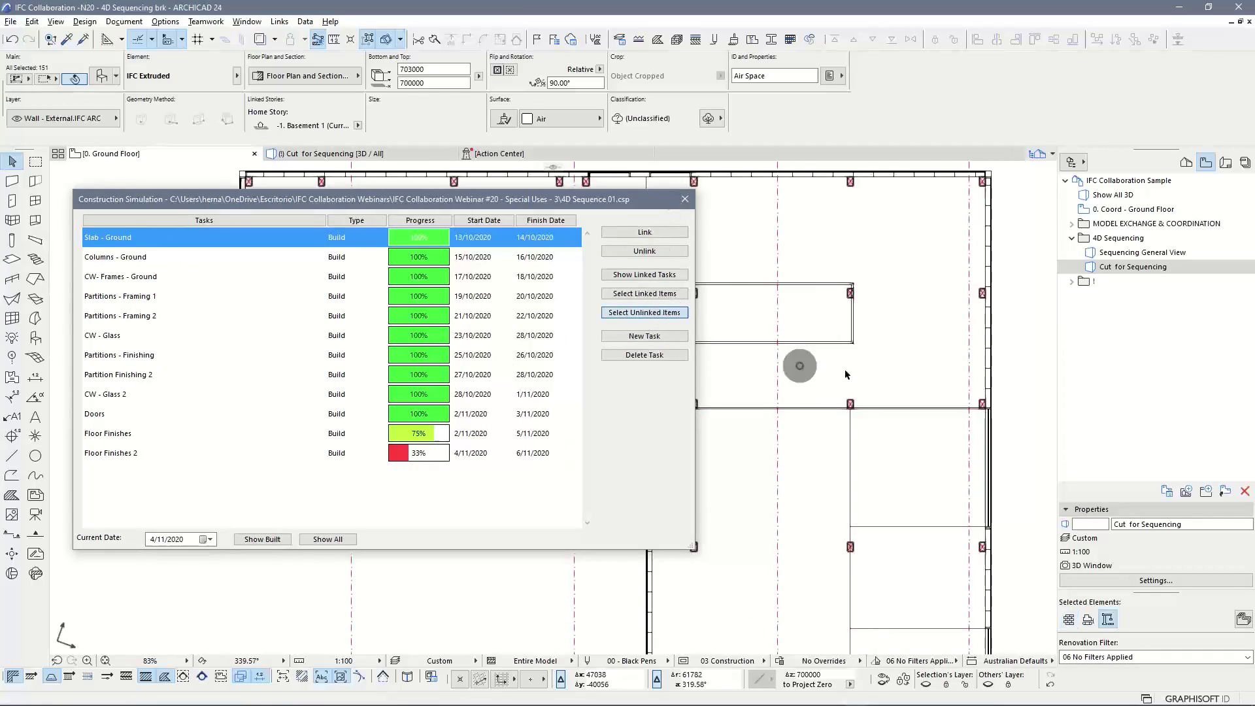
scroll(849, 366, down, 6)
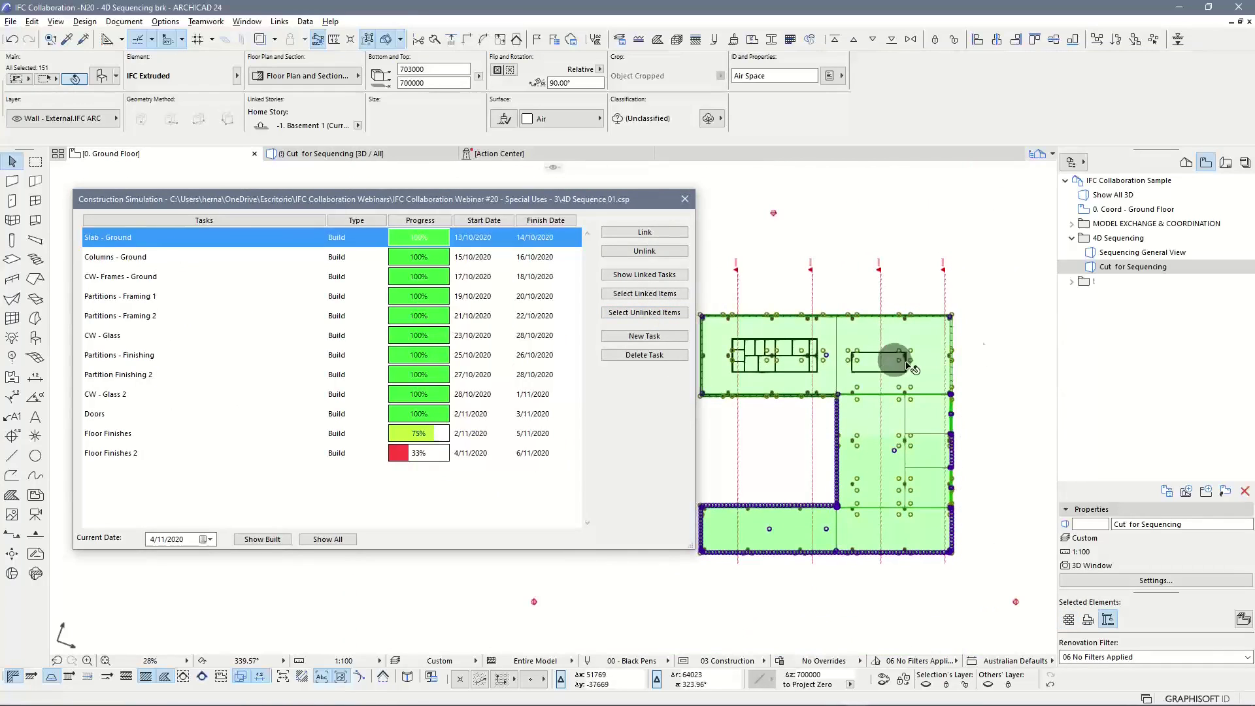
click(1007, 361)
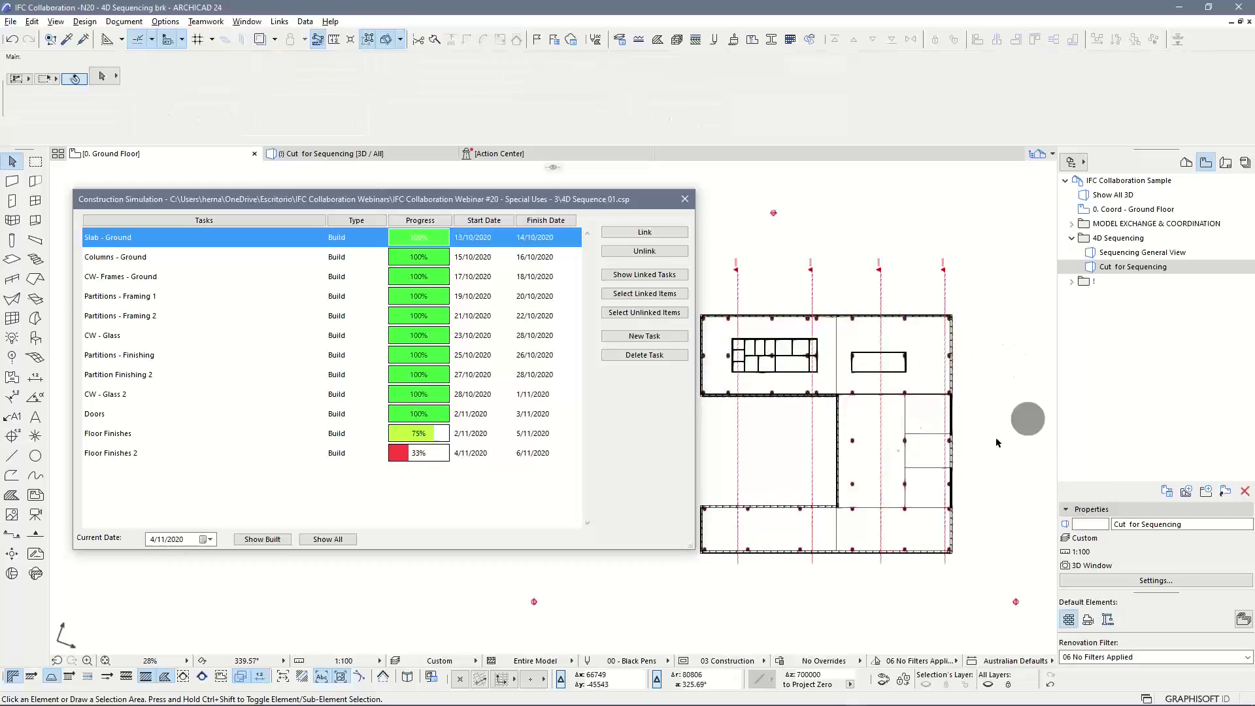
Step: Close the Construction Simulation window and centre the whole ground floor plan in view
drag(650, 206, 752, 204)
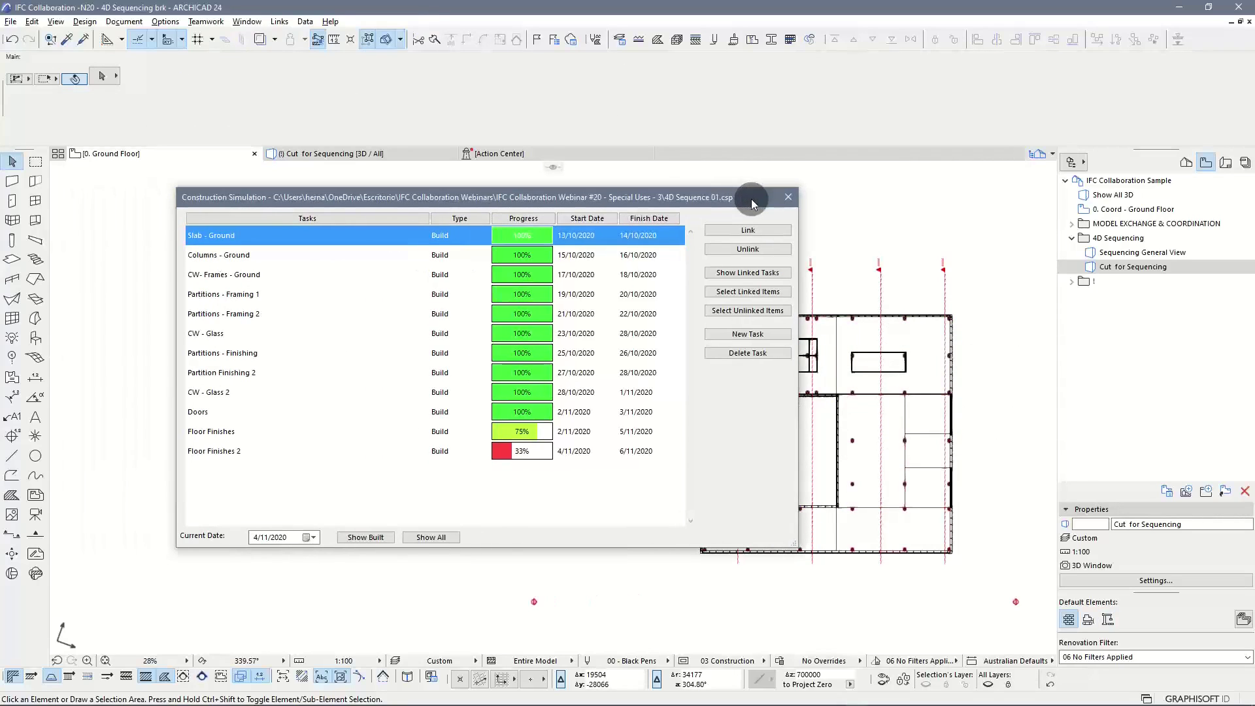
click(788, 196)
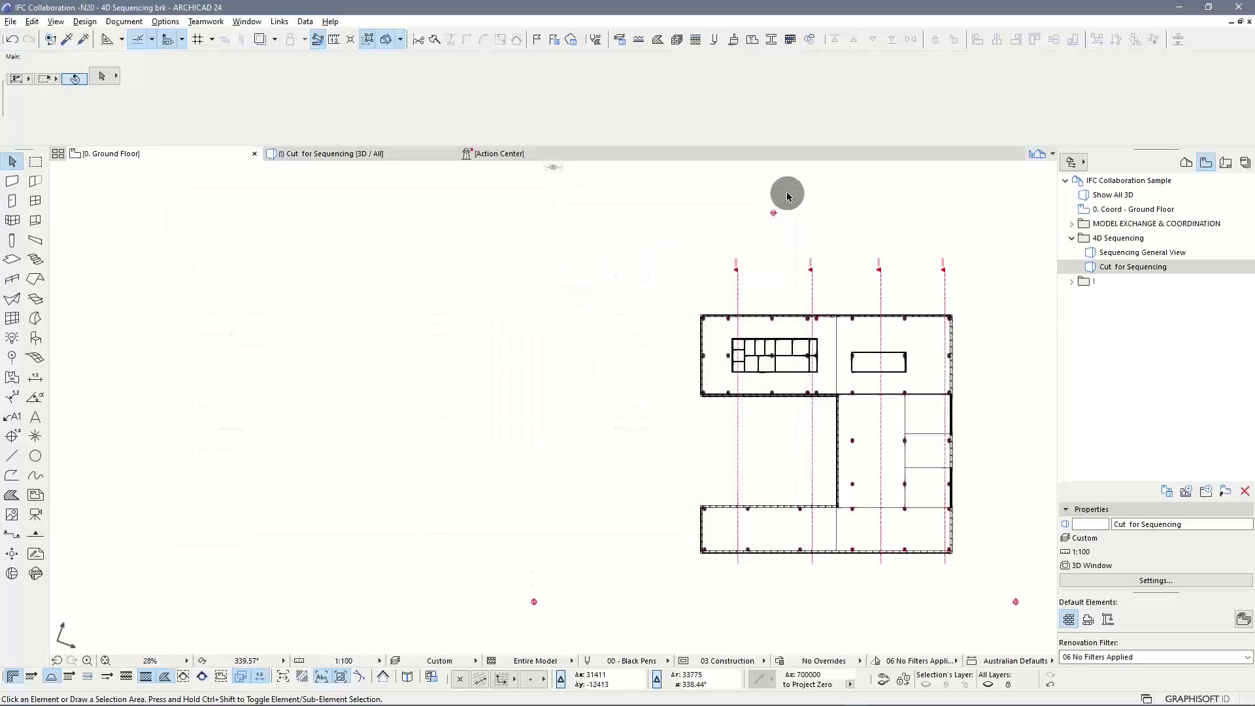
middle_drag(808, 255, 546, 201)
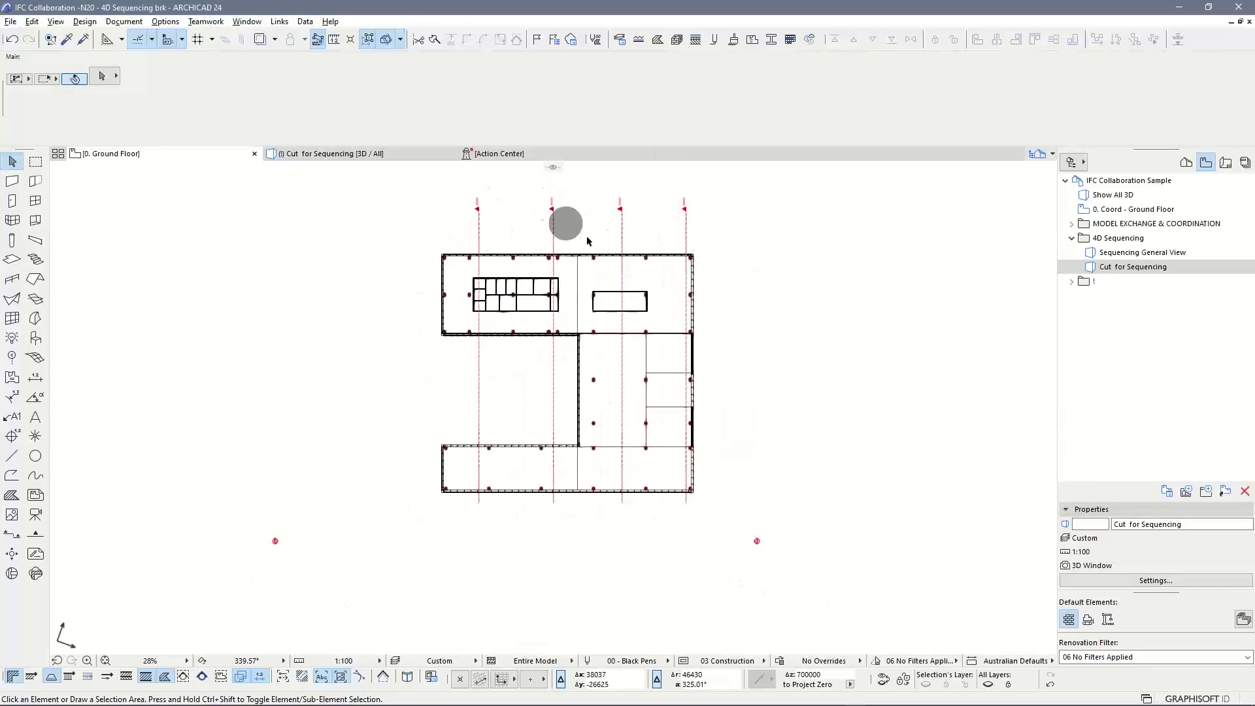